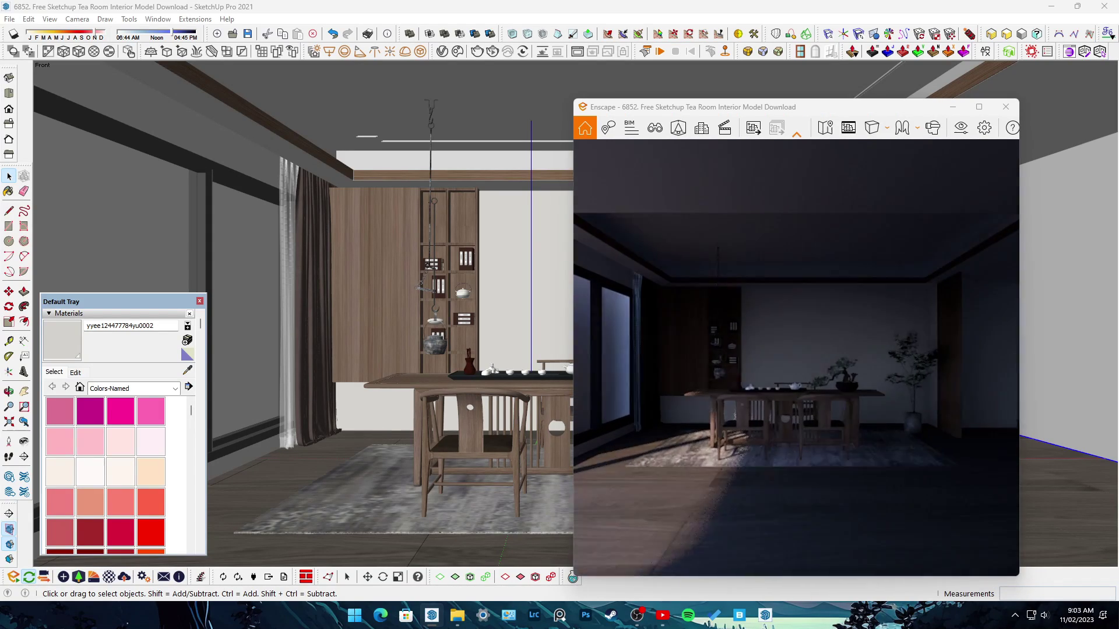
# Switch the camera projection to Two-Point and review the Output resolution settings
pyautogui.click(872, 128)
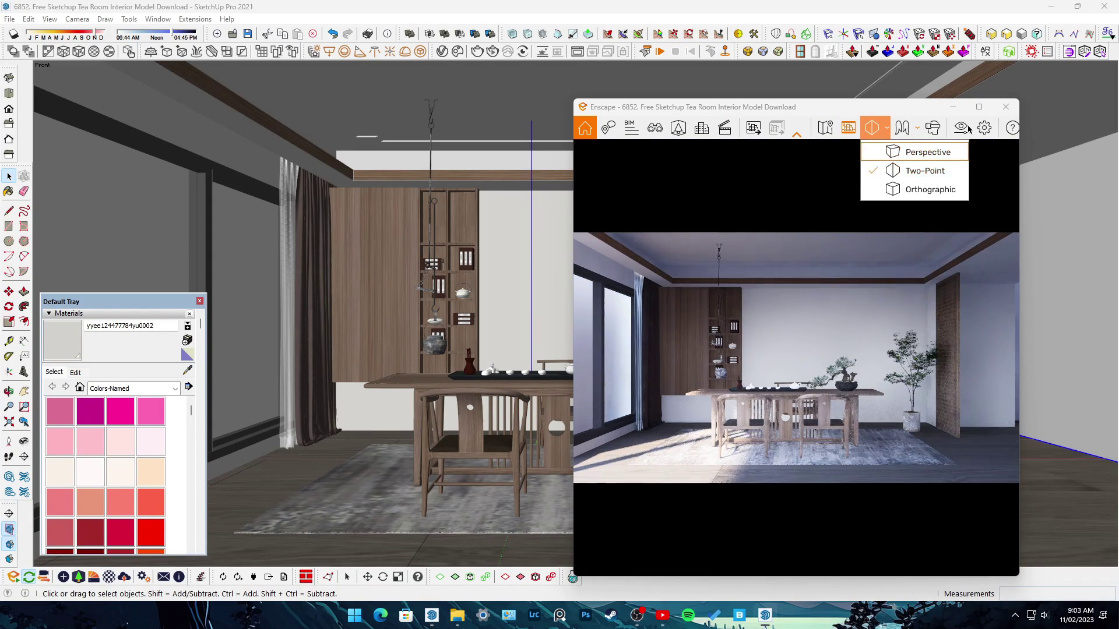
pyautogui.click(925, 170)
pyautogui.click(933, 128)
pyautogui.moveTo(670, 111); pyautogui.dragTo(261, 111)
pyautogui.click(331, 153)
pyautogui.click(271, 198)
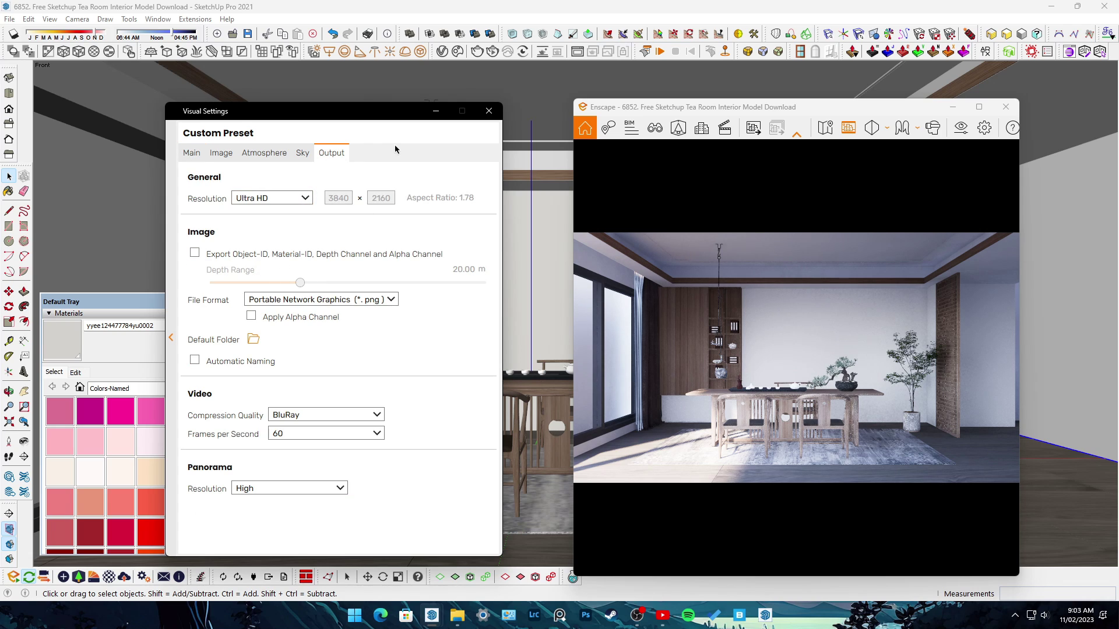
pyautogui.click(433, 111)
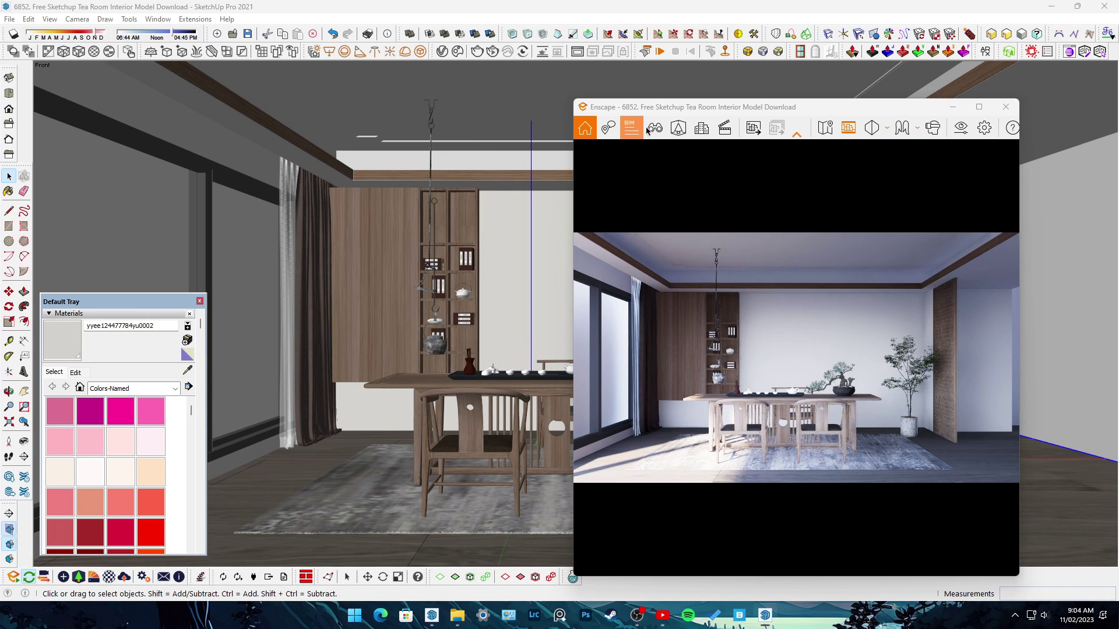
# Check SketchUp's camera options without changes, then bring back Enscape's Visual Settings
pyautogui.click(74, 19)
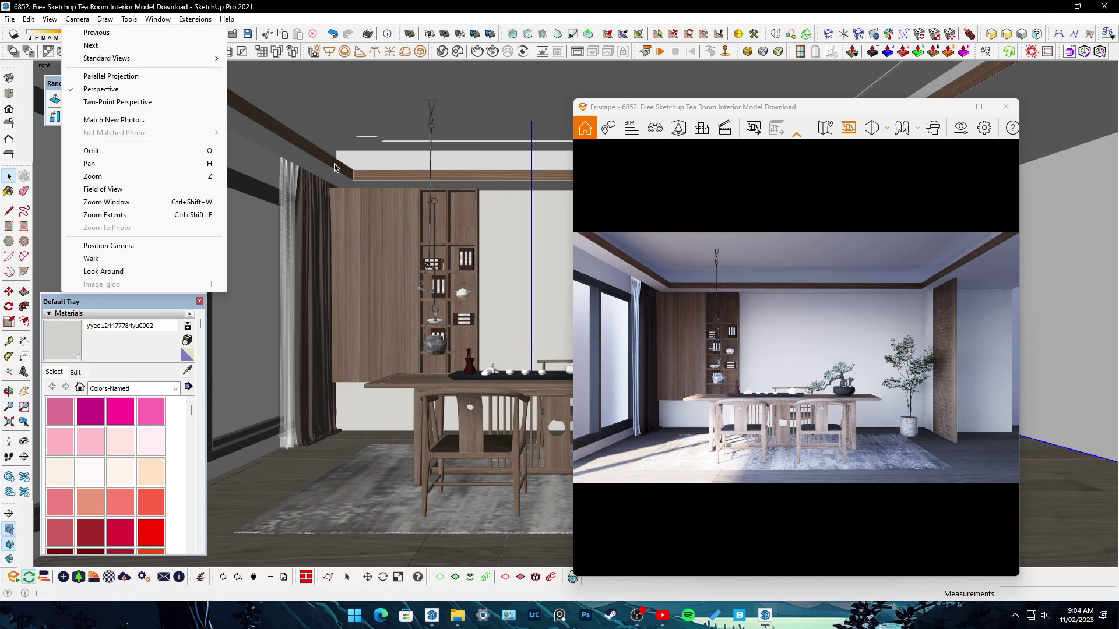
pyautogui.click(7, 115)
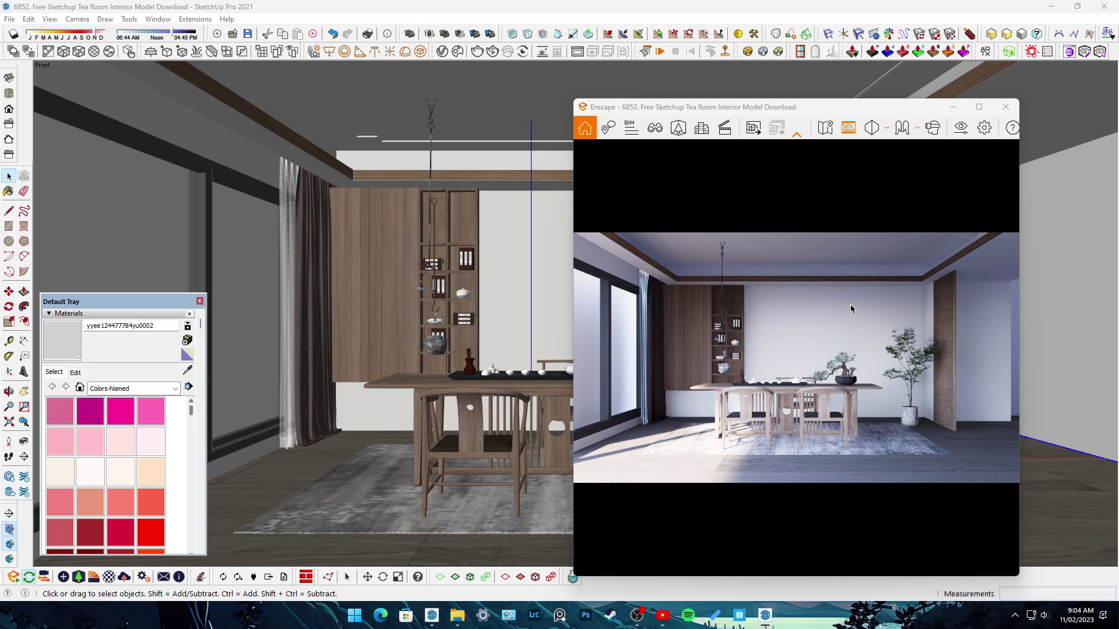
pyautogui.click(961, 127)
# Narrow the field of view to about 47° and look through the Image and Sky settings
pyautogui.moveTo(292, 372); pyautogui.dragTo(279, 371)
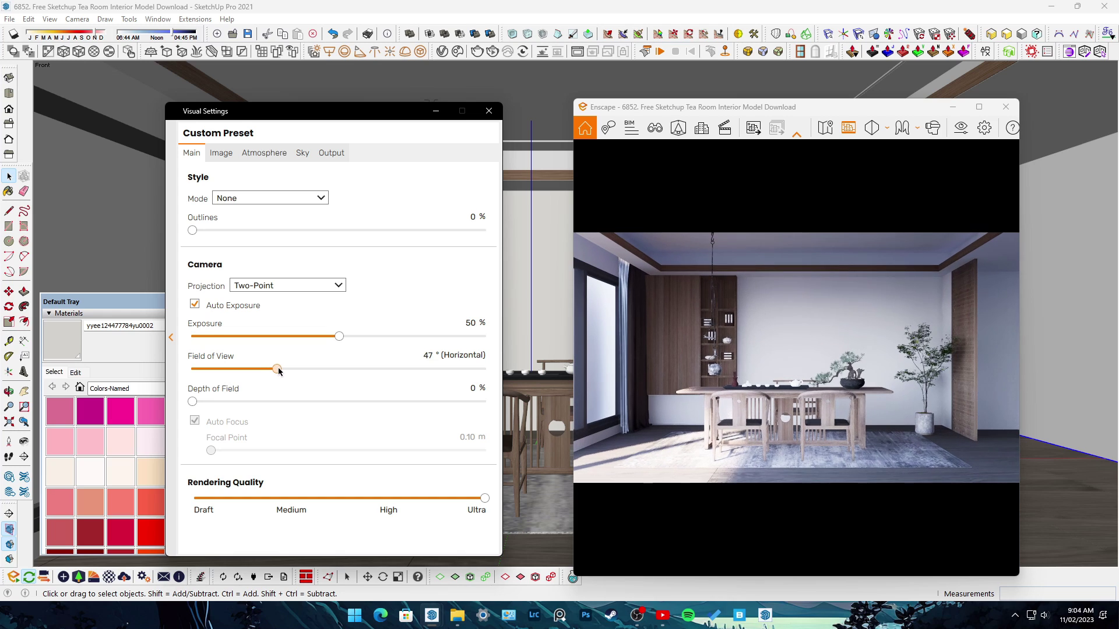
pyautogui.click(222, 154)
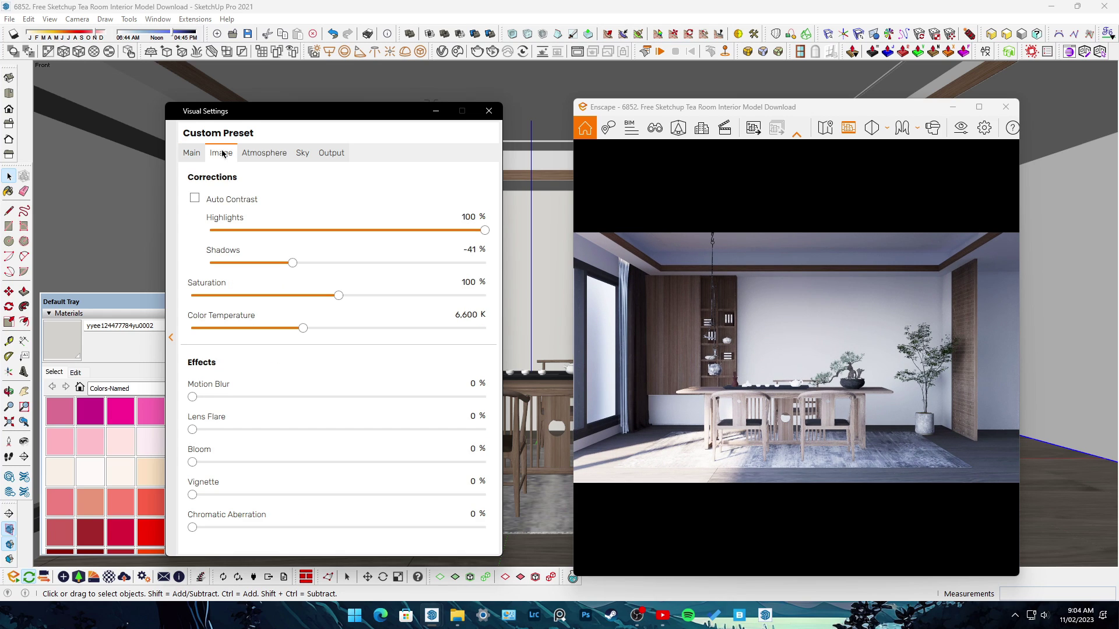
pyautogui.click(264, 152)
pyautogui.click(331, 153)
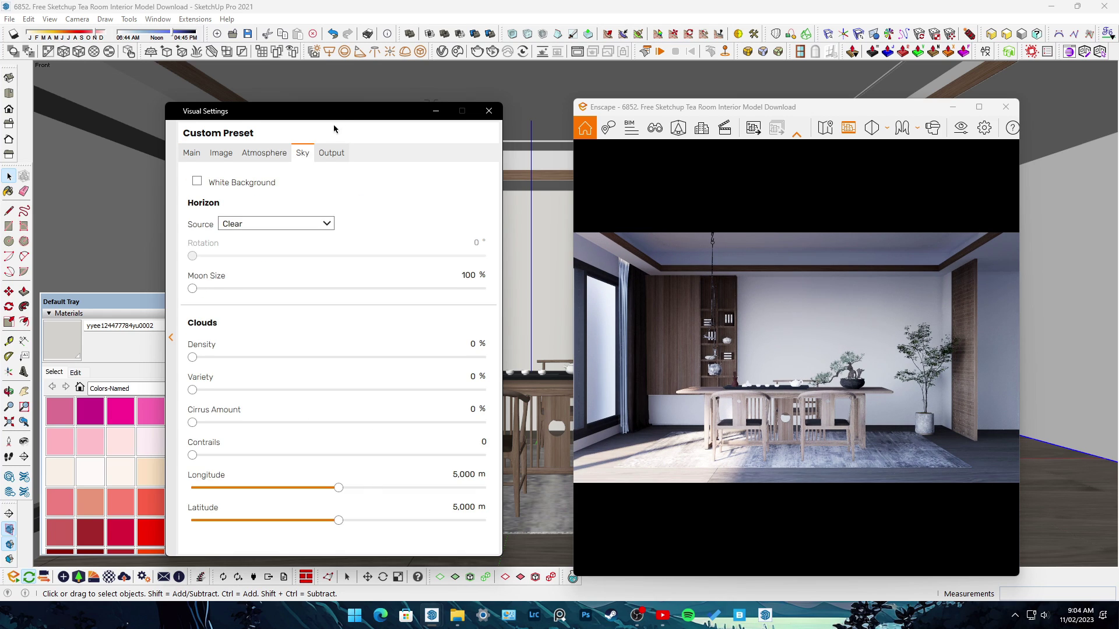
pyautogui.moveTo(346, 111); pyautogui.dragTo(261, 91)
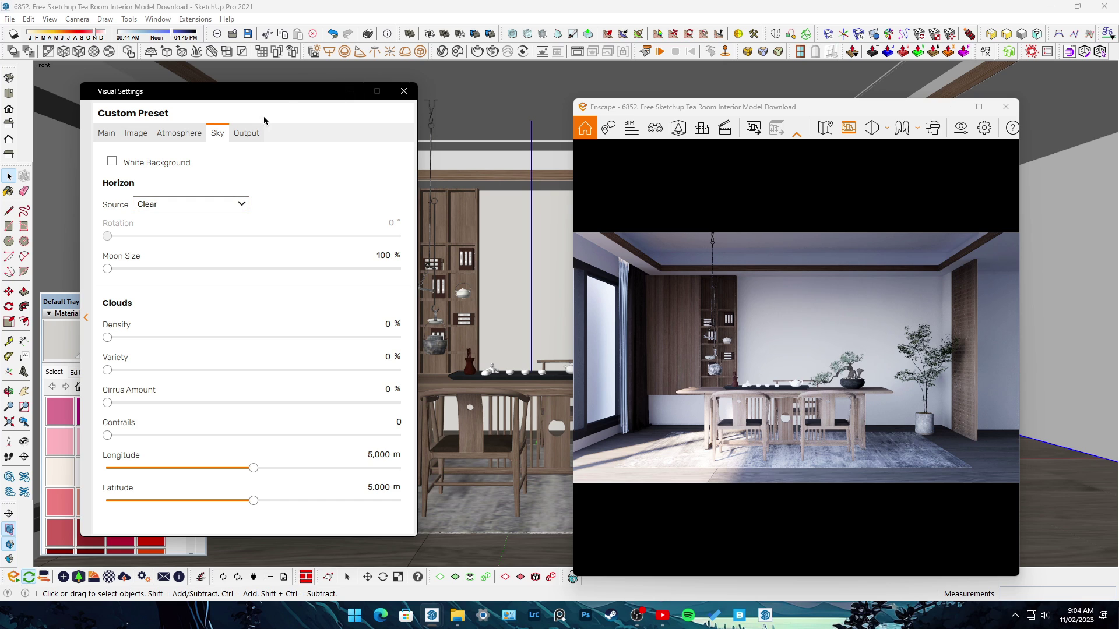
# Start a new view, Enscape scene 1, with the sun at azimuth 225.7° and altitude 6.0°
pyautogui.click(655, 128)
pyautogui.click(718, 559)
pyautogui.moveTo(795, 107)
pyautogui.mouseDown()
pyautogui.moveTo(800, 85)
pyautogui.moveTo(847, 82)
pyautogui.mouseUp()
pyautogui.moveTo(660, 435)
pyautogui.mouseDown()
pyautogui.moveTo(662, 397)
pyautogui.moveTo(652, 448)
pyautogui.moveTo(655, 431)
pyautogui.mouseUp()
pyautogui.moveTo(780, 404); pyautogui.dragTo(785, 412)
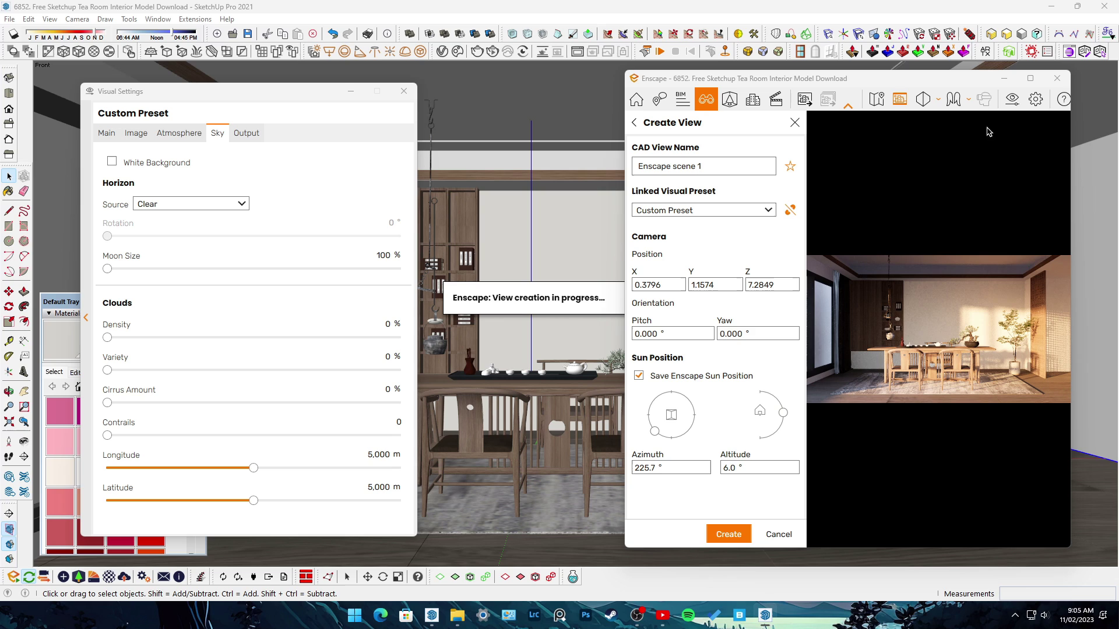
# Set Sun Brightness to 0% and Ambient Brightness to 100%, then create the view Enscape scene 1
pyautogui.click(179, 133)
pyautogui.moveTo(119, 294); pyautogui.dragTo(106, 293)
pyautogui.moveTo(259, 424); pyautogui.dragTo(402, 423)
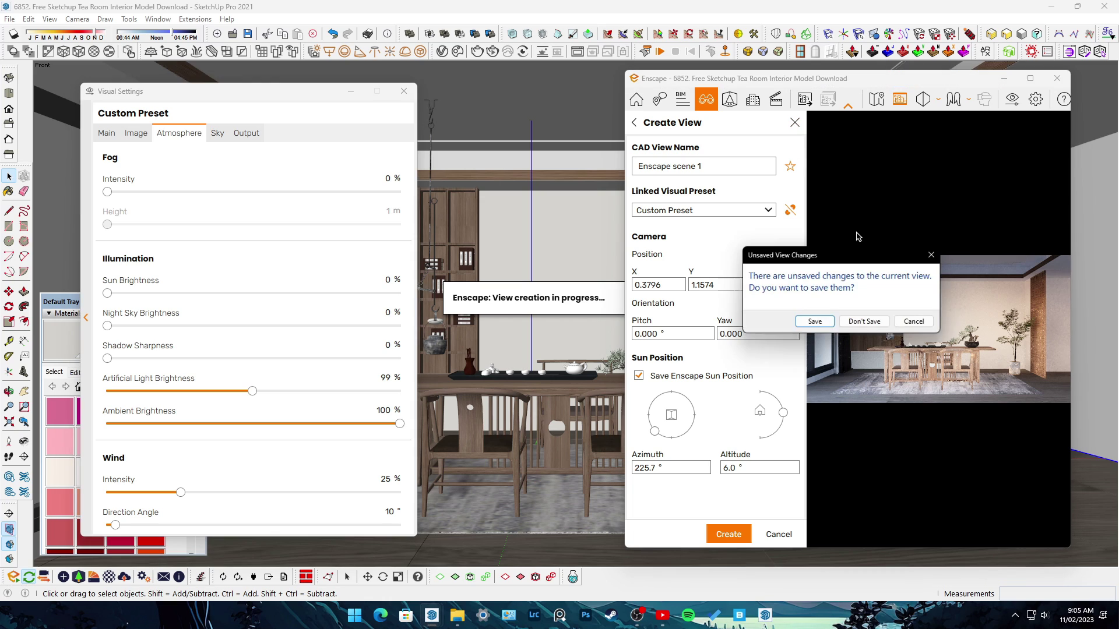
pyautogui.click(936, 255)
pyautogui.click(728, 534)
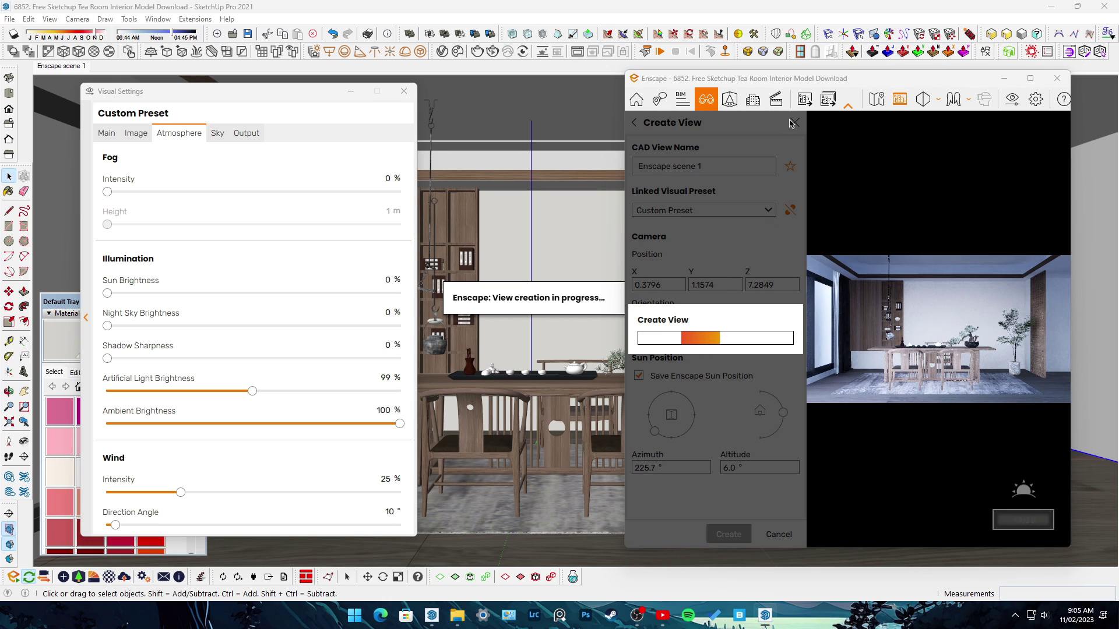
# Hide edge and profile lines, update the scene with this style, and close View Management
pyautogui.click(49, 19)
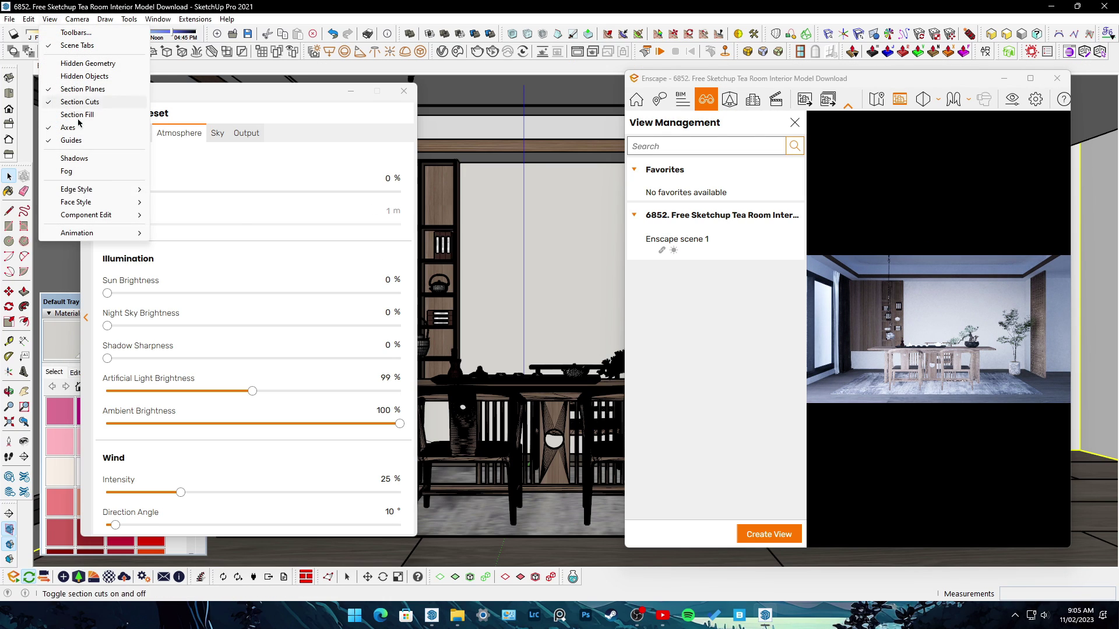
pyautogui.click(163, 189)
pyautogui.click(49, 19)
pyautogui.click(180, 220)
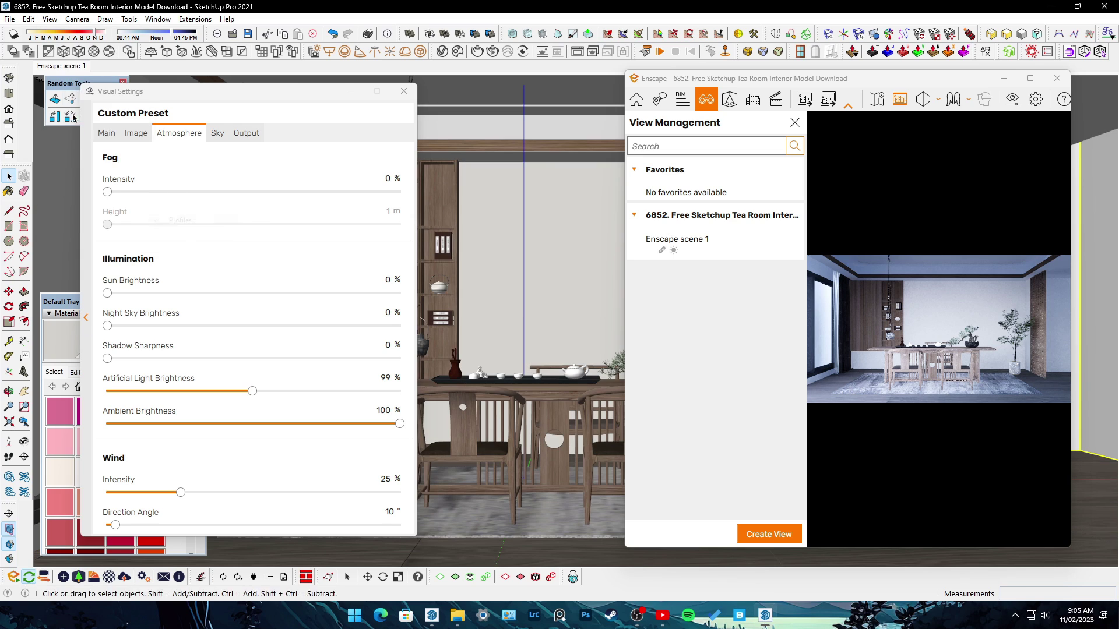
pyautogui.click(97, 118)
pyautogui.press('Return')
pyautogui.click(795, 124)
# Set the sky source to a Skybox using the 3DCollective_HDRi_072_2023_preview image
pyautogui.click(218, 133)
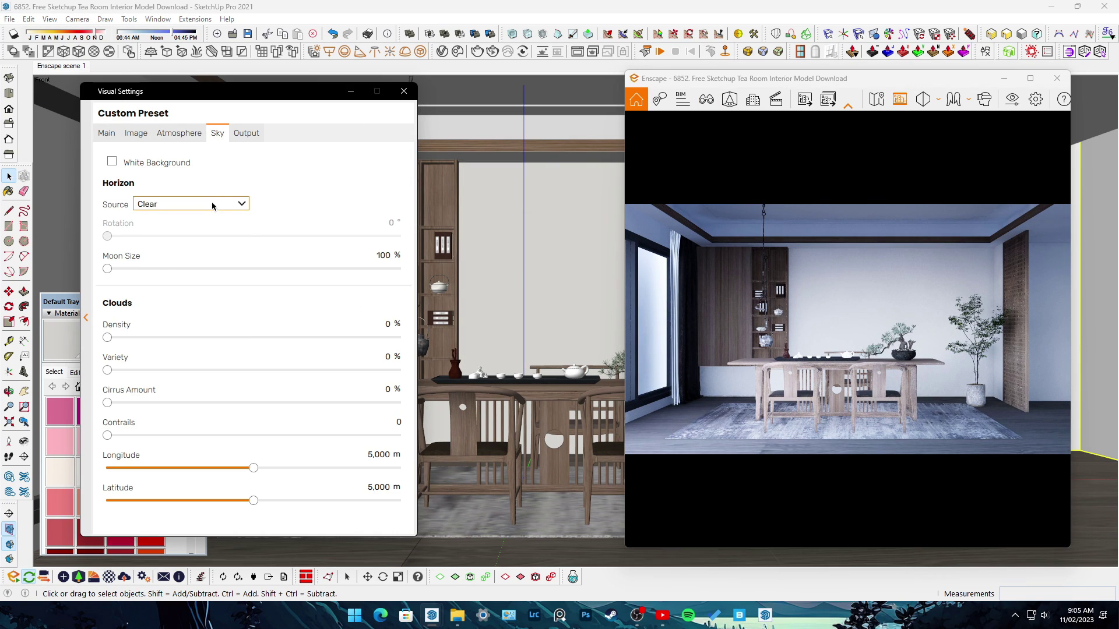
pyautogui.click(151, 230)
pyautogui.click(315, 252)
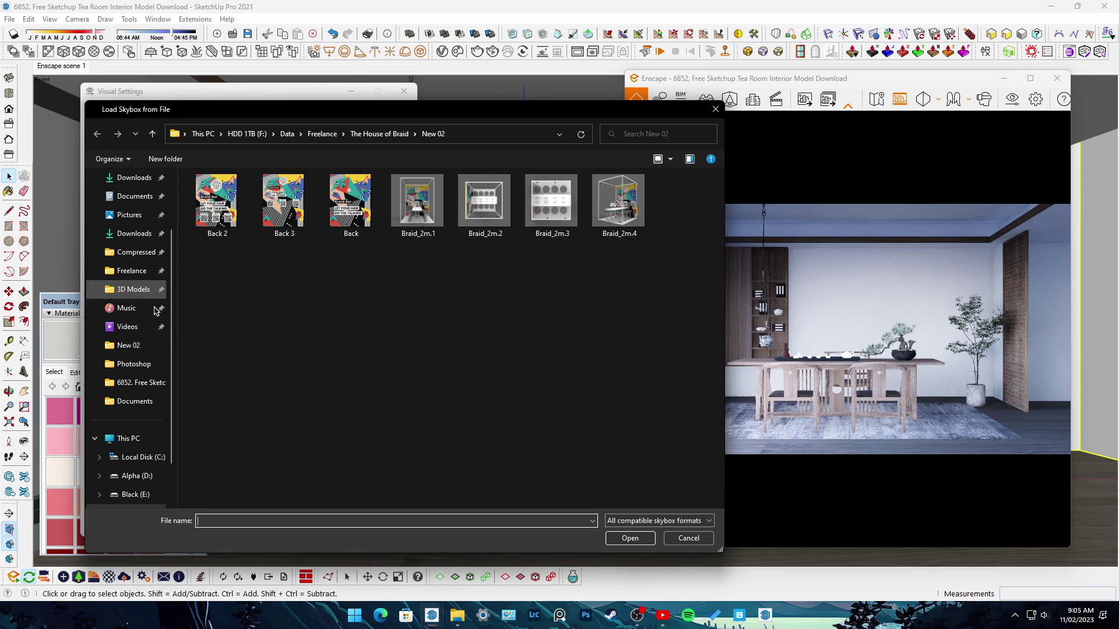
pyautogui.click(132, 290)
pyautogui.doubleClick(245, 376)
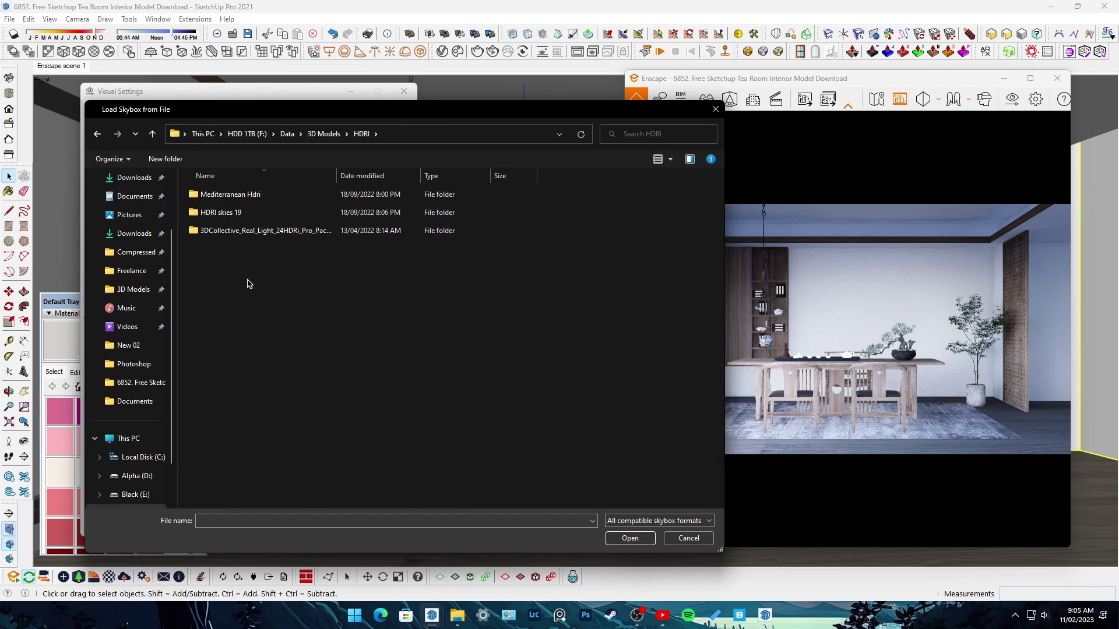
pyautogui.doubleClick(251, 230)
pyautogui.scroll(-3, 376, 277)
pyautogui.doubleClick(444, 239)
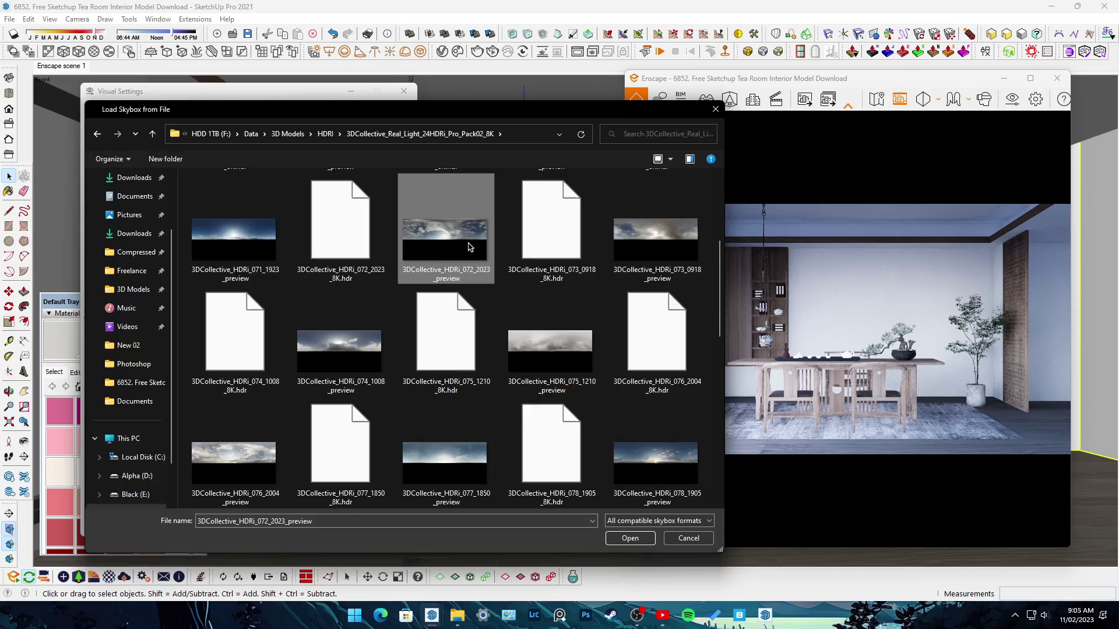
# Rotate the skybox to 94° and set sun brightness to 1%
pyautogui.moveTo(108, 236); pyautogui.dragTo(295, 234)
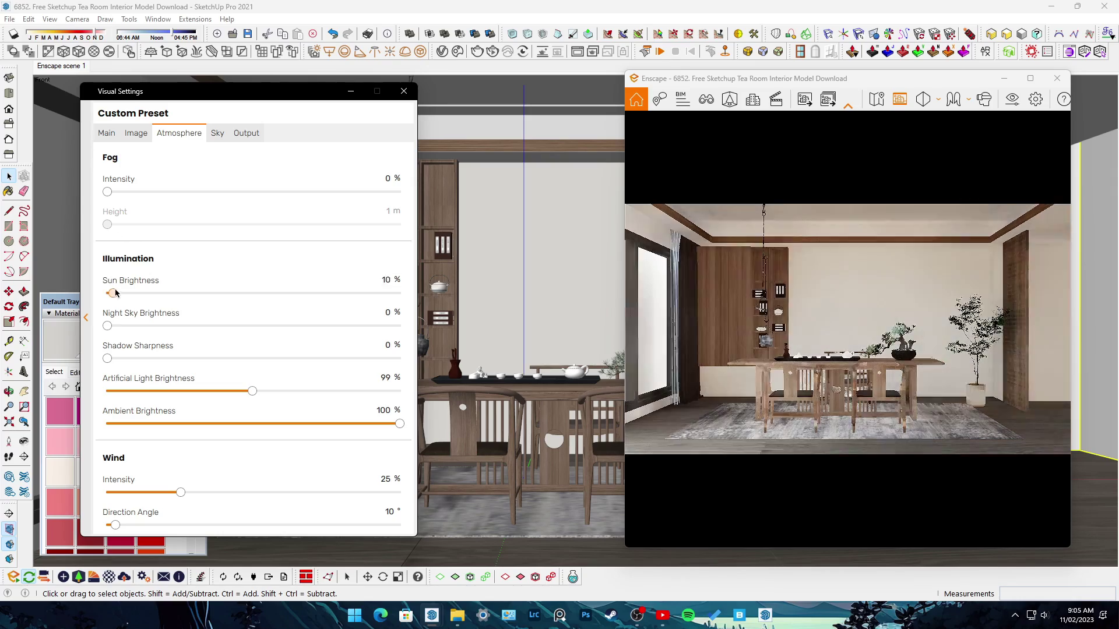
pyautogui.moveTo(290, 238); pyautogui.dragTo(192, 238)
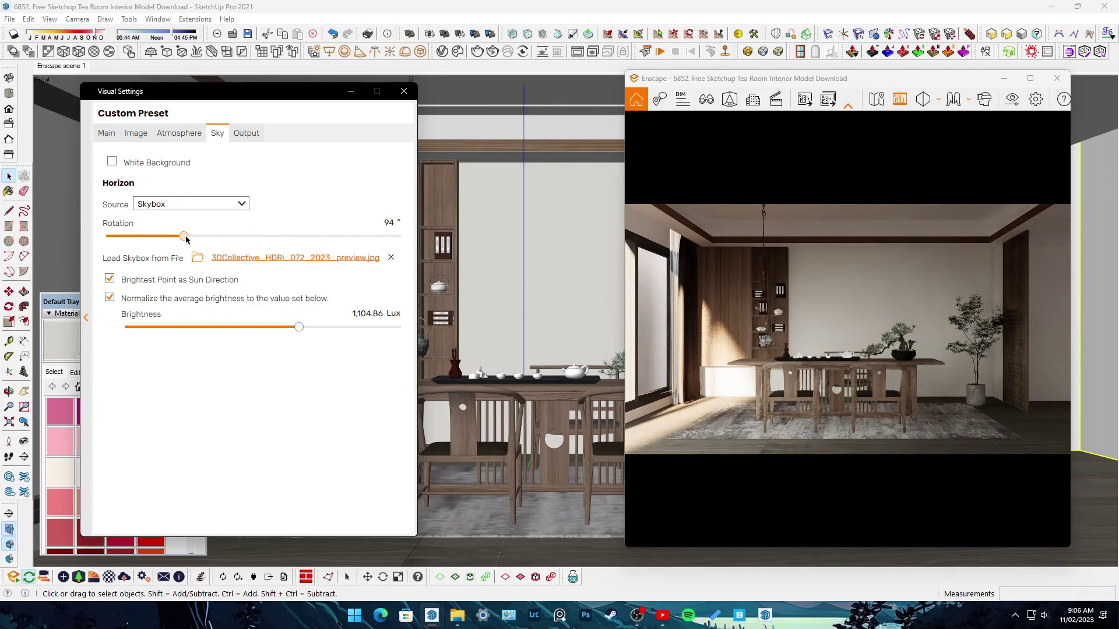
pyautogui.click(179, 133)
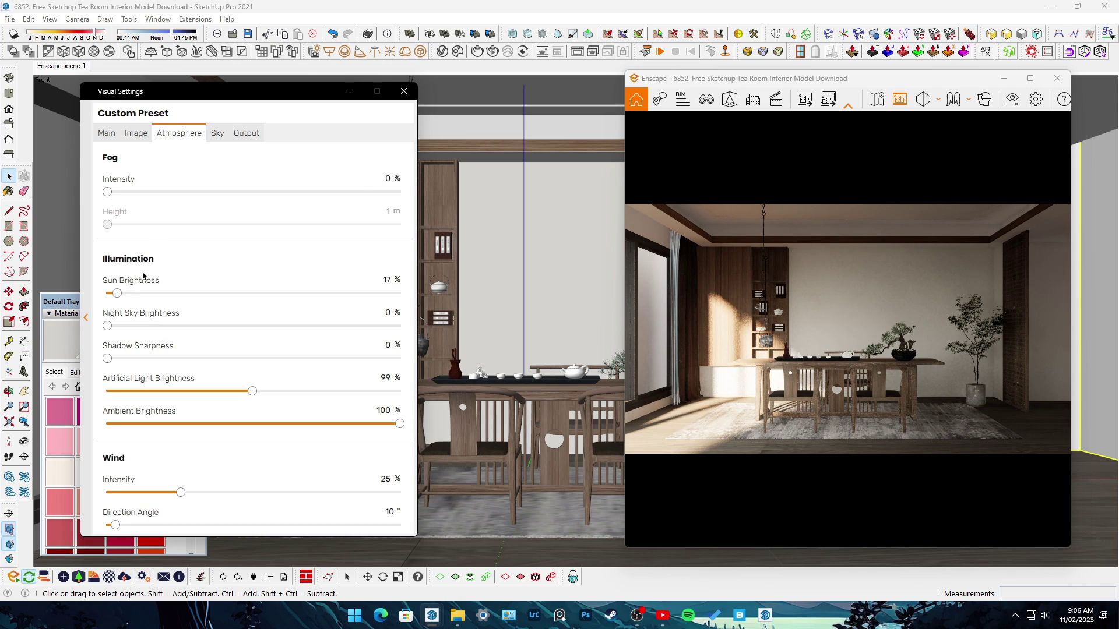
pyautogui.click(105, 293)
pyautogui.moveTo(108, 293); pyautogui.dragTo(107, 291)
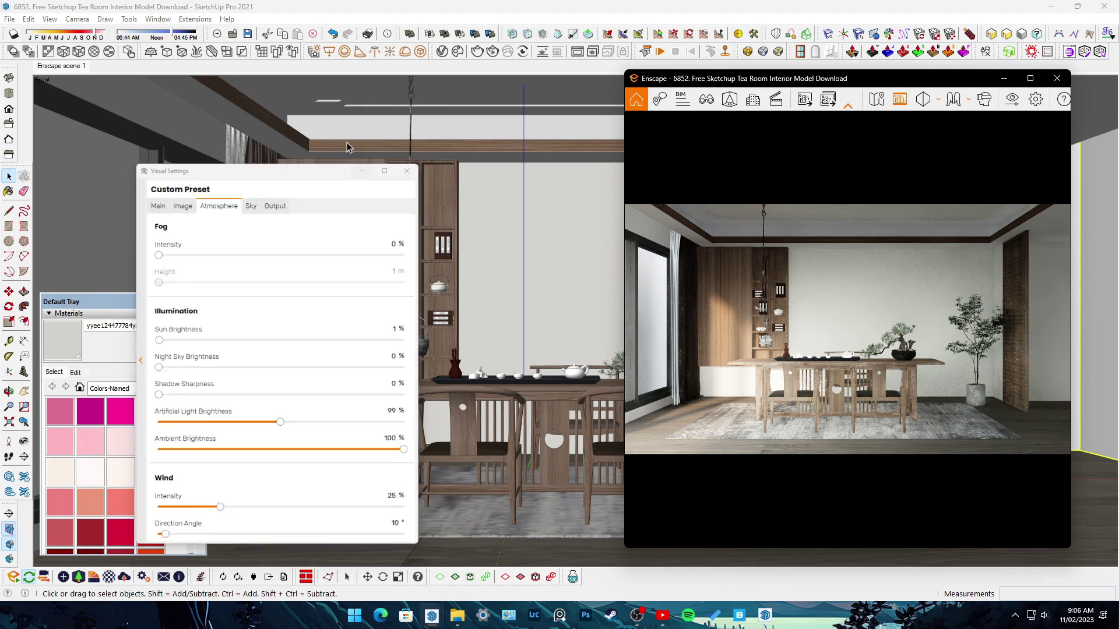
# Close Visual Settings and move the selected wall outward
pyautogui.click(404, 91)
pyautogui.scroll(3, 464, 326)
pyautogui.scroll(-3, 465, 336)
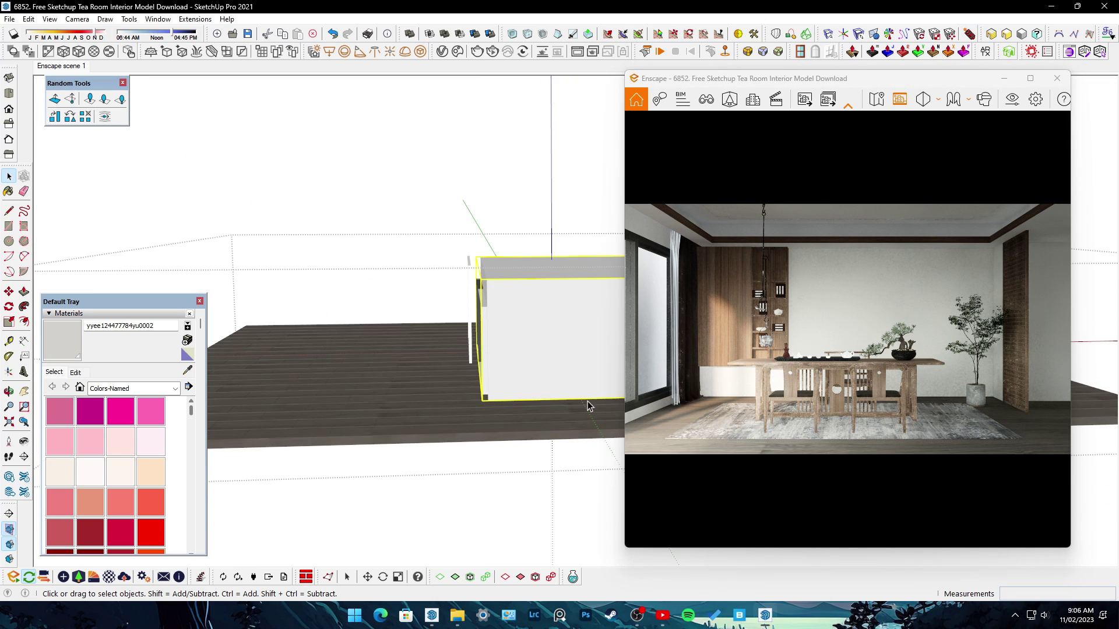
pyautogui.moveTo(465, 336); pyautogui.dragTo(478, 443, button='middle')
pyautogui.press('m')
pyautogui.click(454, 451)
pyautogui.click(452, 295)
pyautogui.press('space')
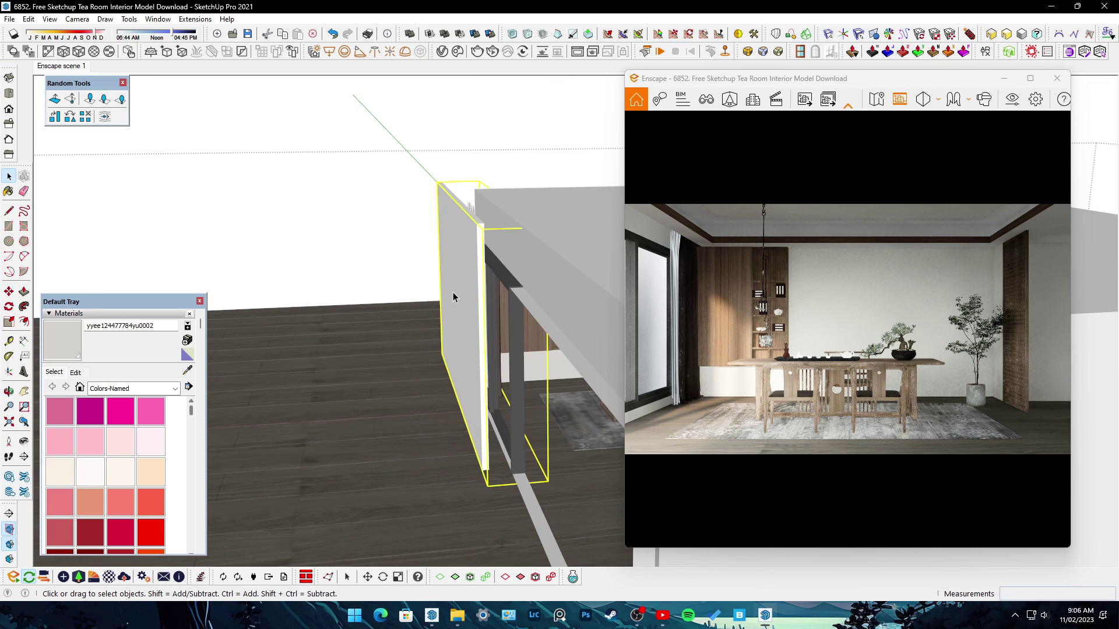
# Push the wall about 6' 10" further out
pyautogui.moveTo(452, 295); pyautogui.dragTo(426, 312, button='middle')
pyautogui.scroll(-3, 426, 312)
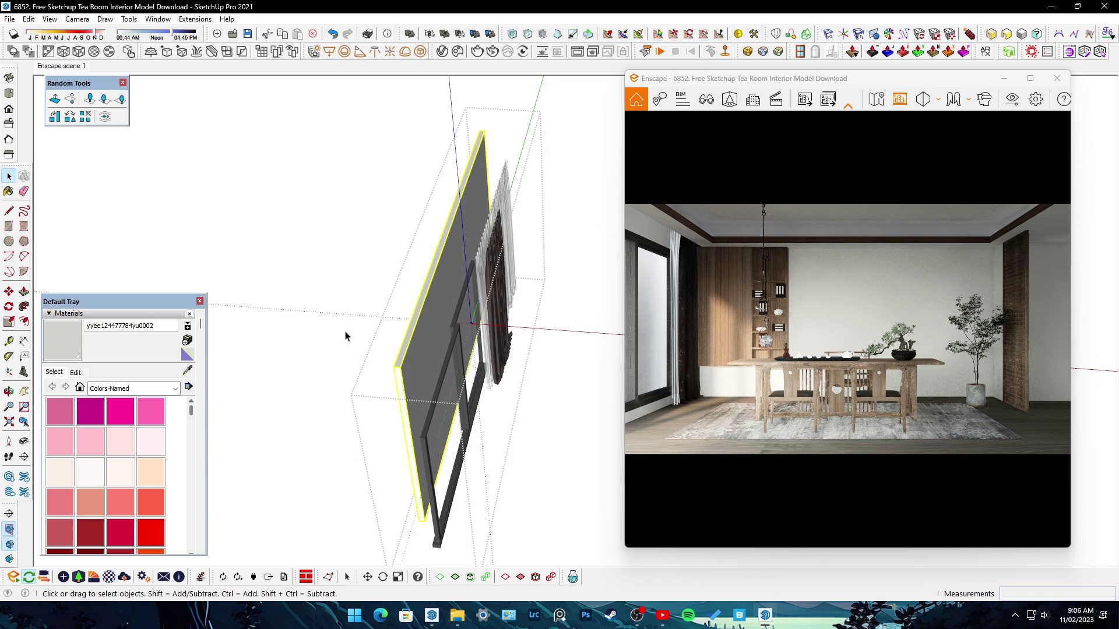
pyautogui.moveTo(344, 332); pyautogui.dragTo(444, 412, button='middle')
pyautogui.press('m')
pyautogui.click(433, 453)
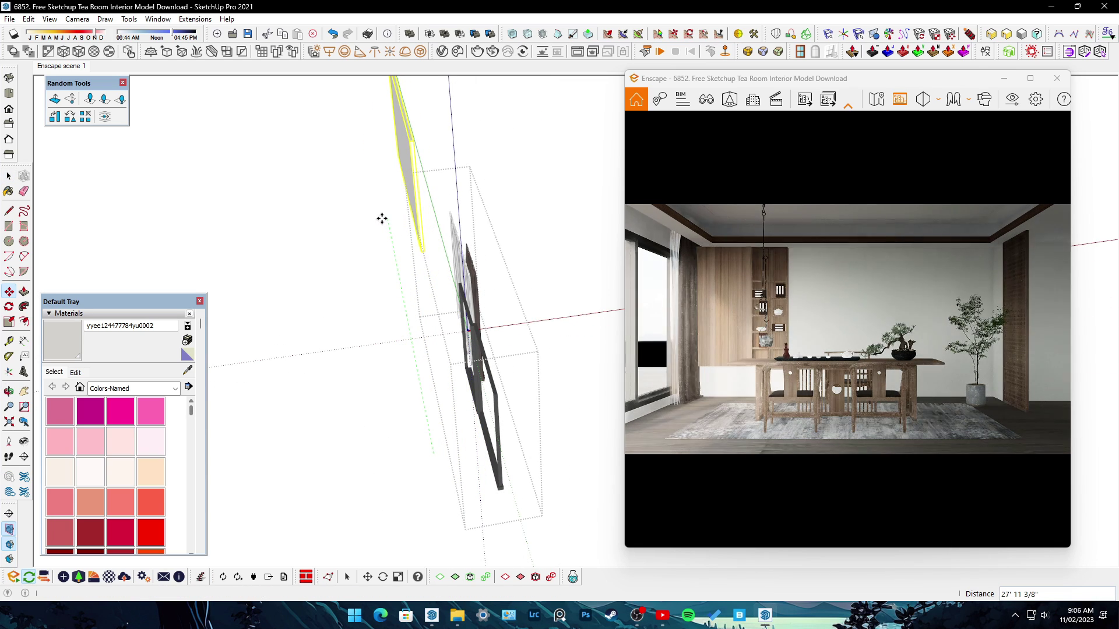
pyautogui.click(382, 223)
pyautogui.press('space')
# Glance at the Sky settings, then orbit and zoom out to see the whole room
pyautogui.click(1012, 99)
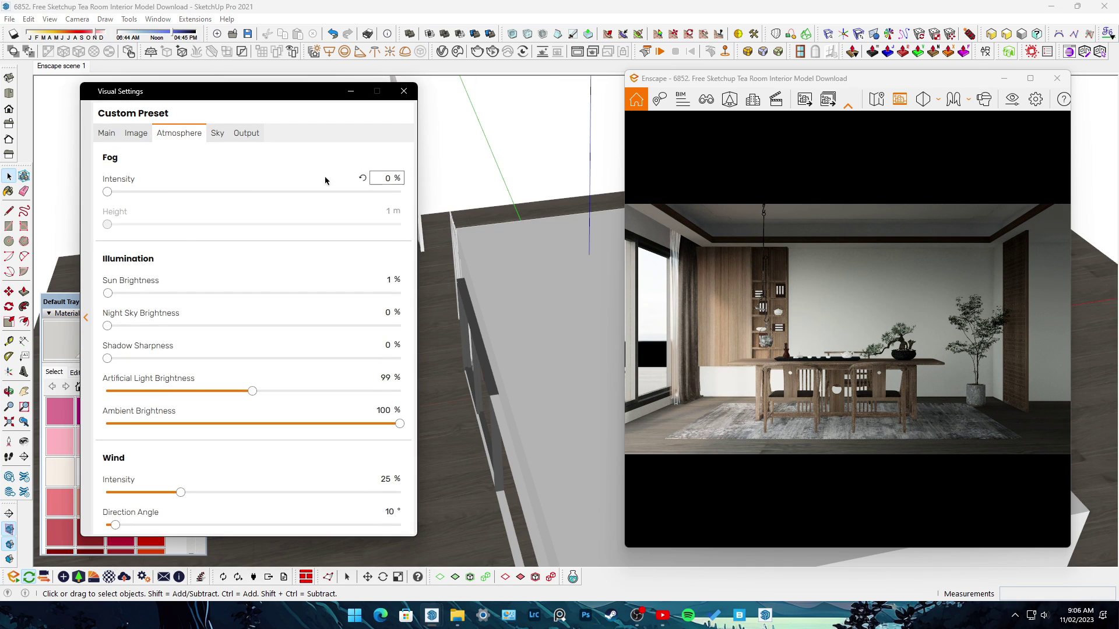
pyautogui.click(217, 132)
pyautogui.click(404, 91)
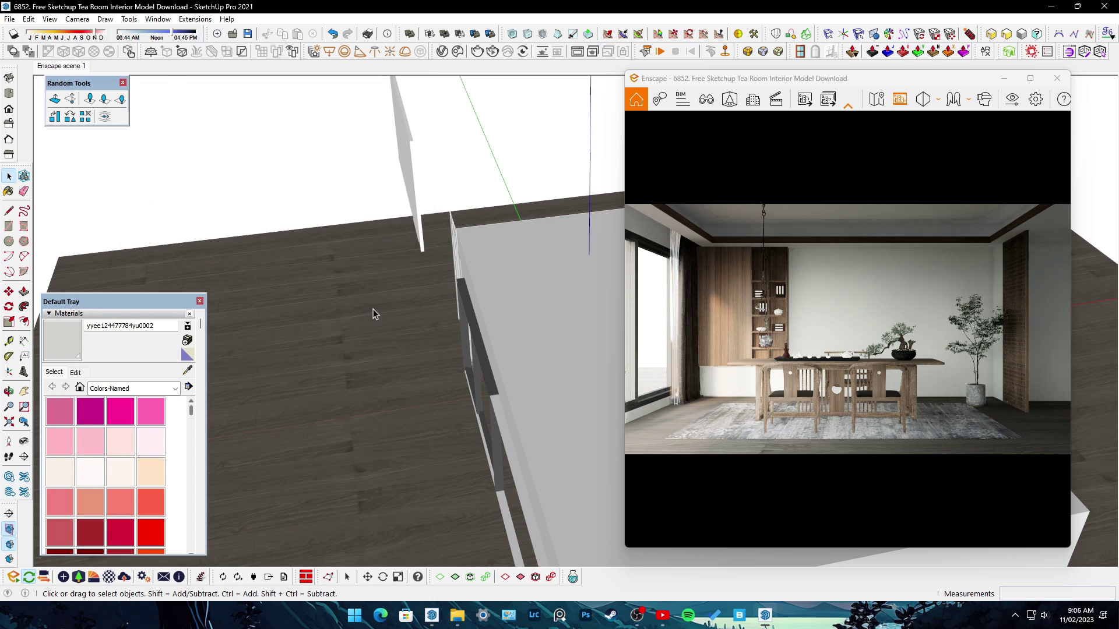
pyautogui.moveTo(374, 312)
pyautogui.mouseDown(button='middle')
pyautogui.moveTo(449, 258)
pyautogui.moveTo(373, 327)
pyautogui.moveTo(291, 297)
pyautogui.moveTo(291, 327)
pyautogui.moveTo(374, 378)
pyautogui.moveTo(353, 293)
pyautogui.moveTo(361, 368)
pyautogui.mouseUp(button='middle')
pyautogui.scroll(-5, 450, 258)
pyautogui.scroll(3, 372, 326)
pyautogui.scroll(5, 375, 378)
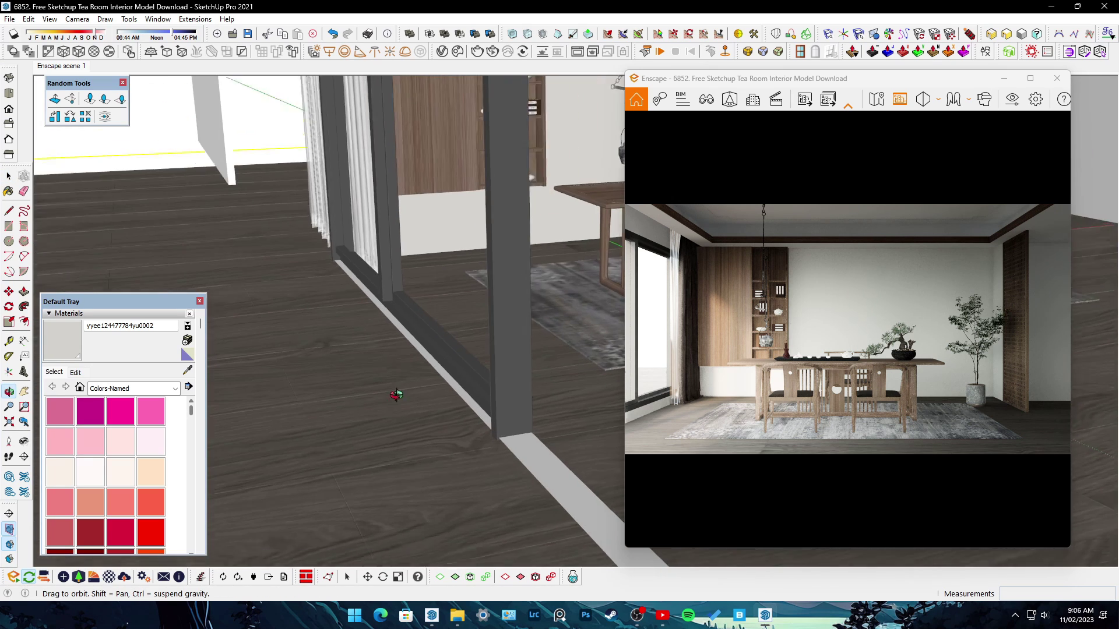
pyautogui.scroll(-2, 361, 369)
pyautogui.scroll(-2, 373, 296)
pyautogui.scroll(-4, 388, 354)
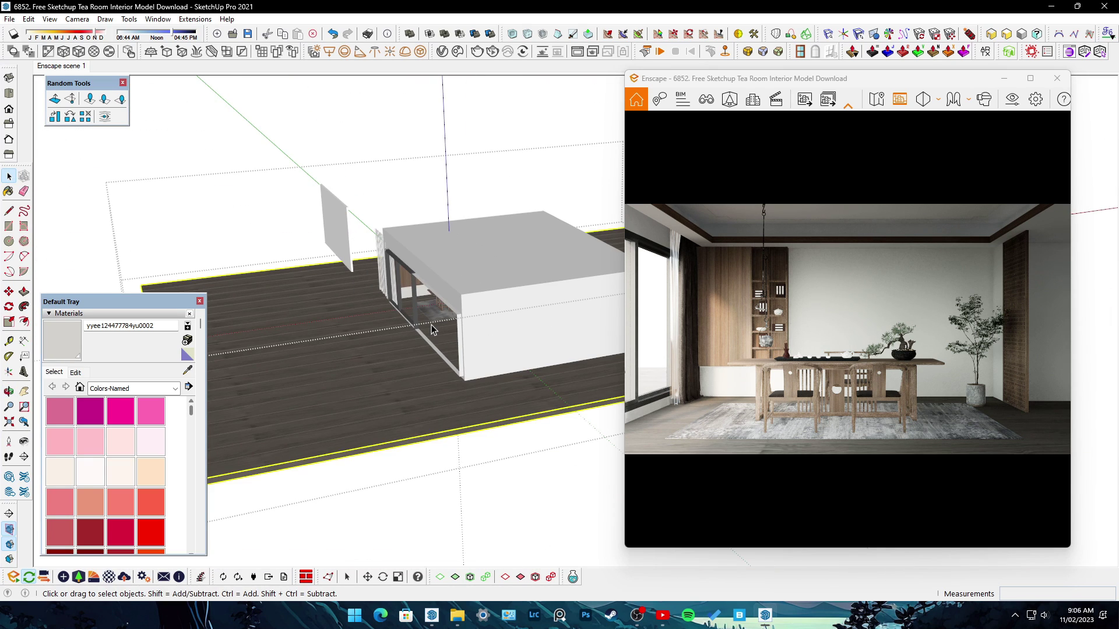
pyautogui.scroll(-3, 432, 330)
pyautogui.moveTo(434, 335)
pyautogui.mouseDown(button='middle')
pyautogui.moveTo(441, 358)
pyautogui.moveTo(415, 341)
pyautogui.mouseUp(button='middle')
pyautogui.scroll(2, 387, 367)
# Enter the floor group and toggle the model's edge lines
pyautogui.doubleClick(391, 350)
pyautogui.moveTo(301, 274); pyautogui.dragTo(273, 245, button='middle')
pyautogui.click(50, 19)
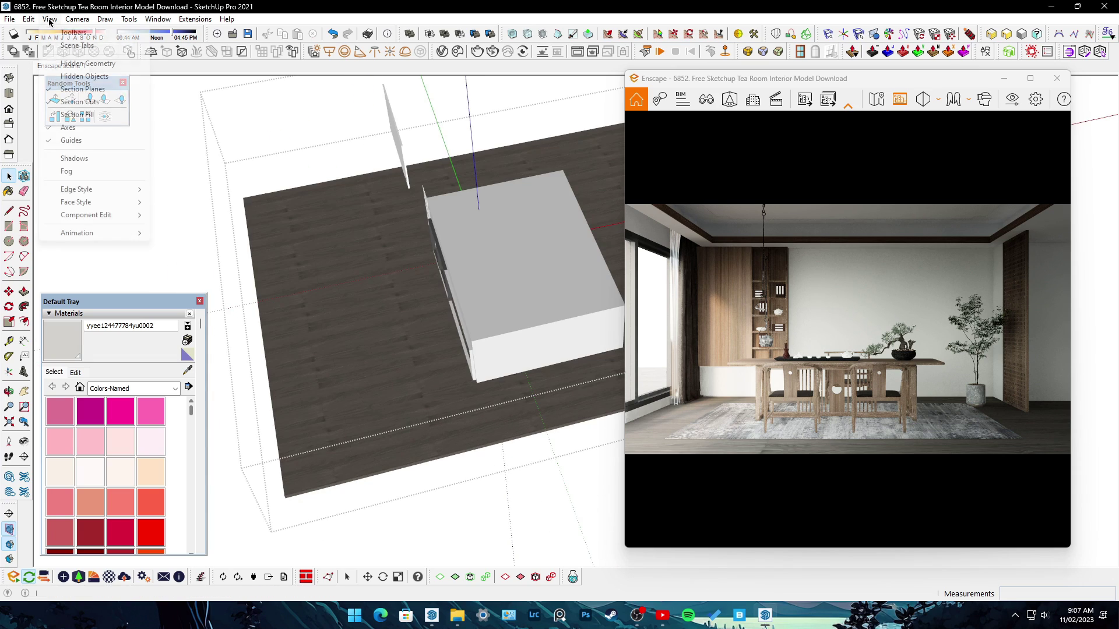
pyautogui.click(161, 189)
pyautogui.moveTo(399, 262); pyautogui.dragTo(234, 407, button='middle')
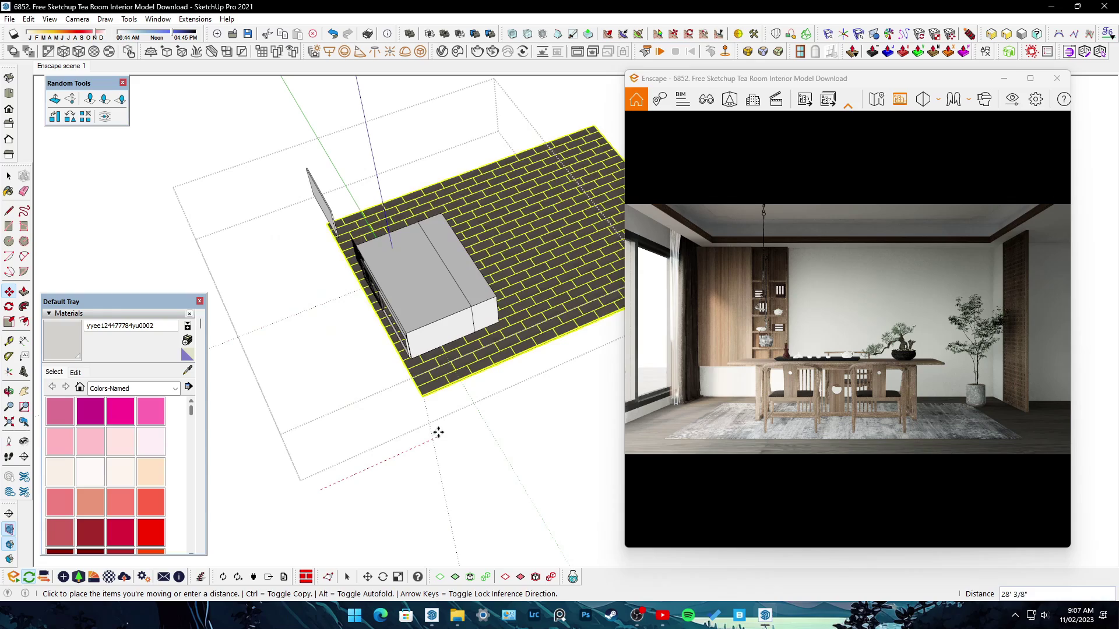
# Cancel moving the tiled floor piece and zoom into the ceiling ledge near the wall
pyautogui.press('Escape')
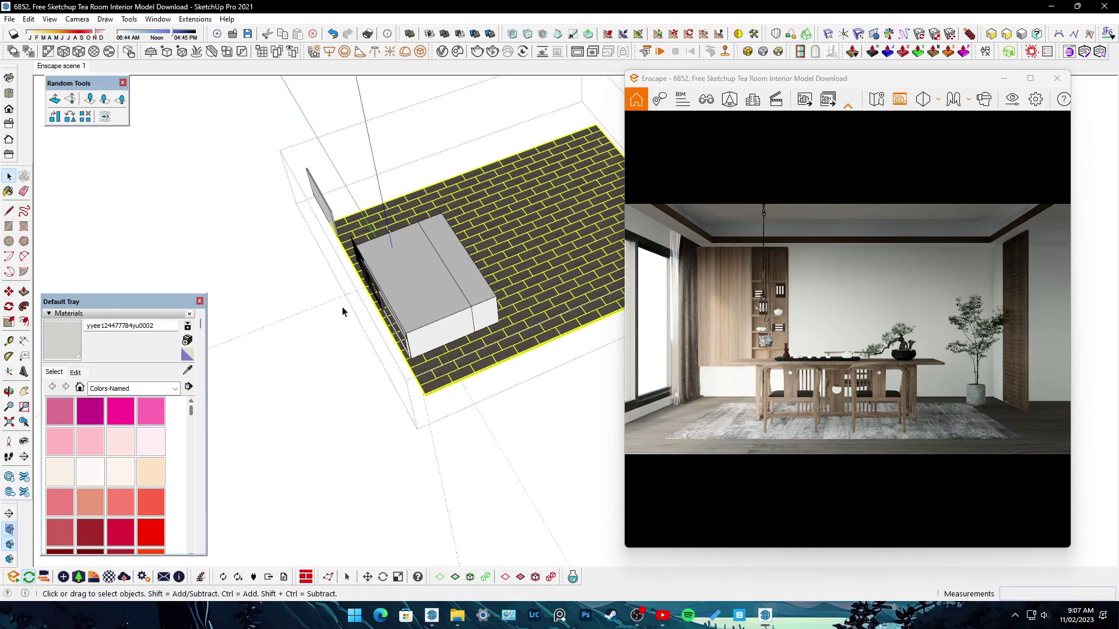
pyautogui.scroll(2, 326, 292)
pyautogui.scroll(5, 314, 274)
pyautogui.scroll(3, 407, 251)
pyautogui.moveTo(425, 243)
pyautogui.mouseDown(button='middle')
pyautogui.moveTo(315, 210)
pyautogui.moveTo(419, 287)
pyautogui.moveTo(411, 349)
pyautogui.mouseUp(button='middle')
pyautogui.scroll(5, 412, 400)
pyautogui.moveTo(412, 400)
pyautogui.keyDown('shift'); pyautogui.mouseDown(button='middle')
pyautogui.moveTo(367, 210)
pyautogui.moveTo(404, 481)
pyautogui.moveTo(283, 244)
pyautogui.moveTo(210, 180)
pyautogui.moveTo(391, 255)
pyautogui.moveTo(391, 312)
pyautogui.moveTo(357, 332)
pyautogui.moveTo(358, 461)
pyautogui.moveTo(454, 377)
pyautogui.moveTo(344, 439)
pyautogui.moveTo(407, 481)
pyautogui.moveTo(419, 457)
pyautogui.moveTo(429, 474)
pyautogui.moveTo(515, 501)
pyautogui.moveTo(544, 366)
pyautogui.mouseUp(button='middle'); pyautogui.keyUp('shift')
pyautogui.scroll(-3, 404, 482)
# Place a rectangular Enscape light on the ceiling ledge
pyautogui.click(76, 574)
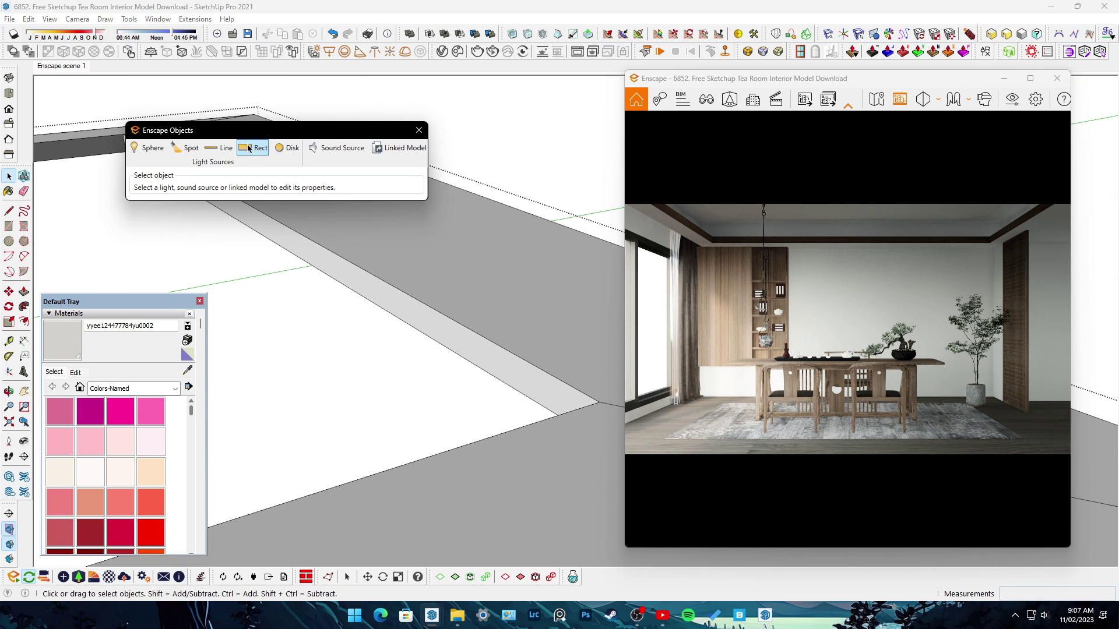
pyautogui.scroll(2, 321, 282)
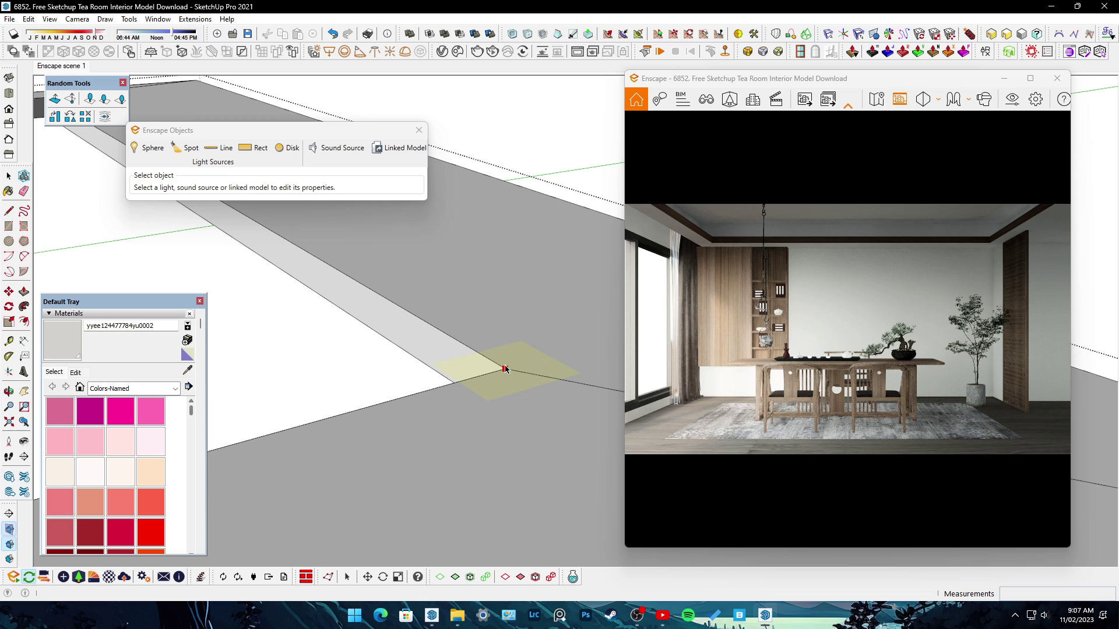
pyautogui.click(509, 348)
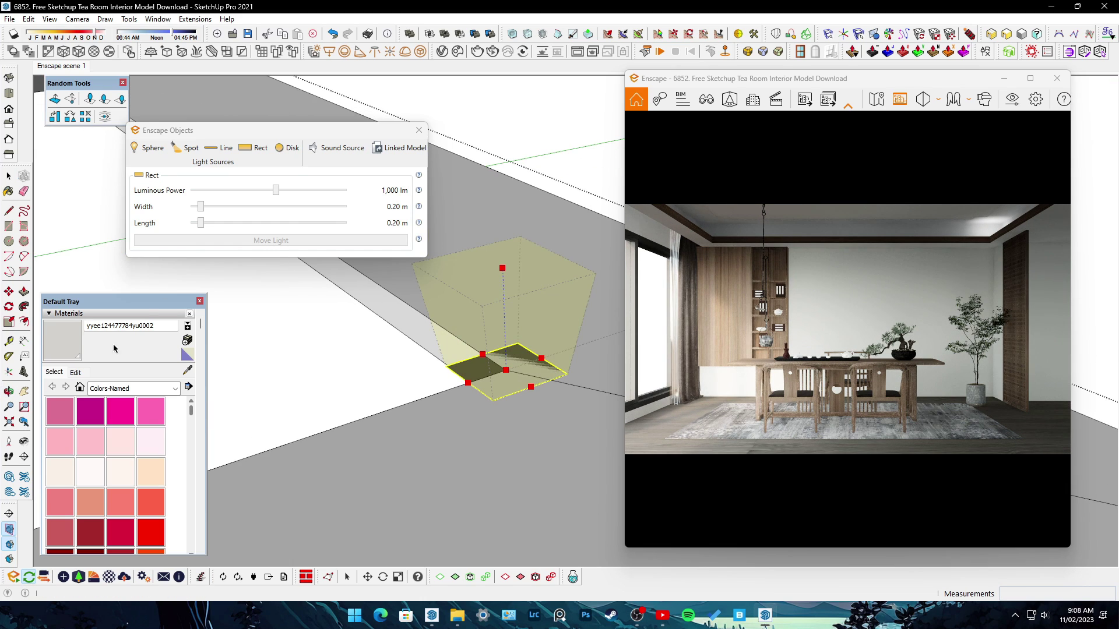
pyautogui.scroll(-3, 114, 511)
# Paint the rect light, trying salmon and red before settling on 0012_Bisque
pyautogui.click(90, 463)
pyautogui.click(485, 380)
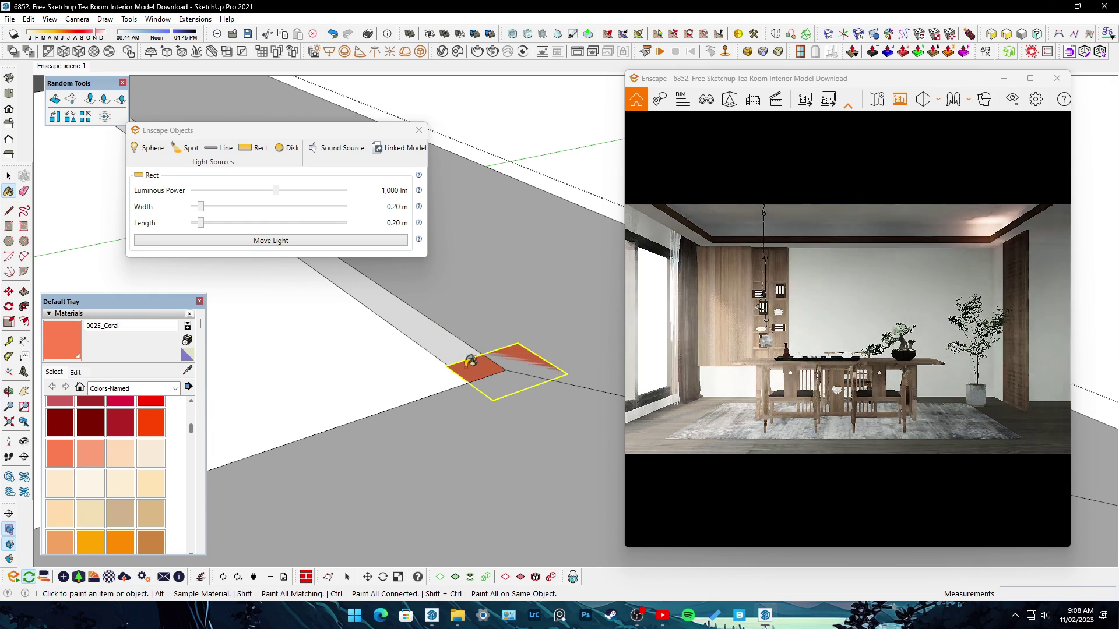
pyautogui.moveTo(485, 380); pyautogui.dragTo(474, 378, button='middle')
pyautogui.scroll(2, 149, 441)
pyautogui.click(479, 367)
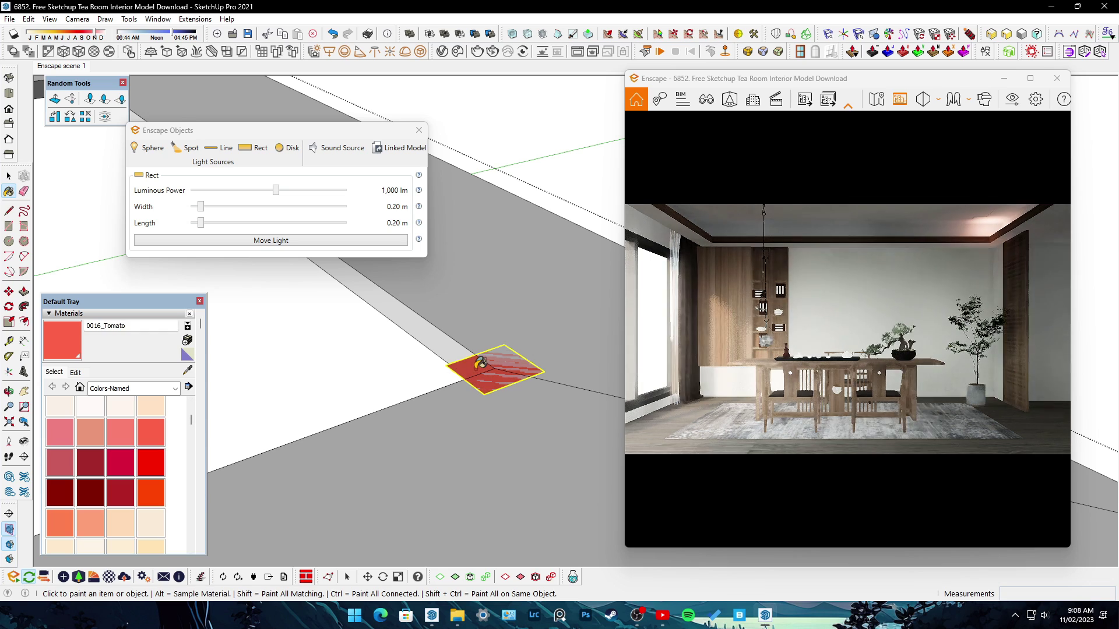
pyautogui.scroll(2, 146, 471)
pyautogui.click(466, 360)
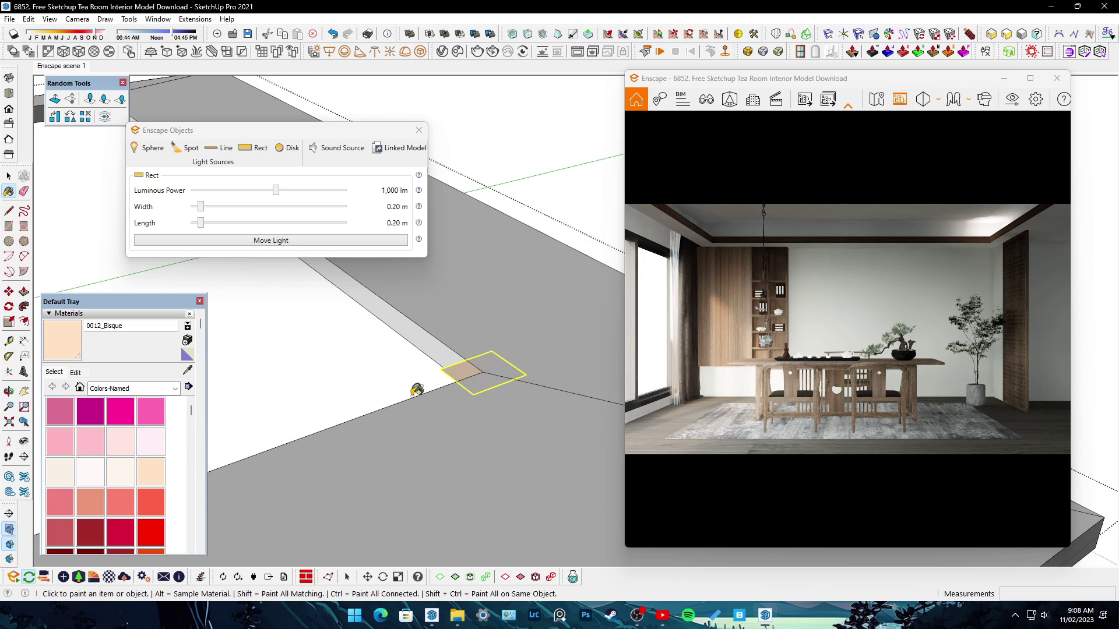
pyautogui.moveTo(466, 361); pyautogui.dragTo(435, 406, button='middle')
pyautogui.press('space')
# Raise sky brightness to 8,744.64 Lux, rotate the skybox to 167°, and keep sun brightness low
pyautogui.click(1012, 100)
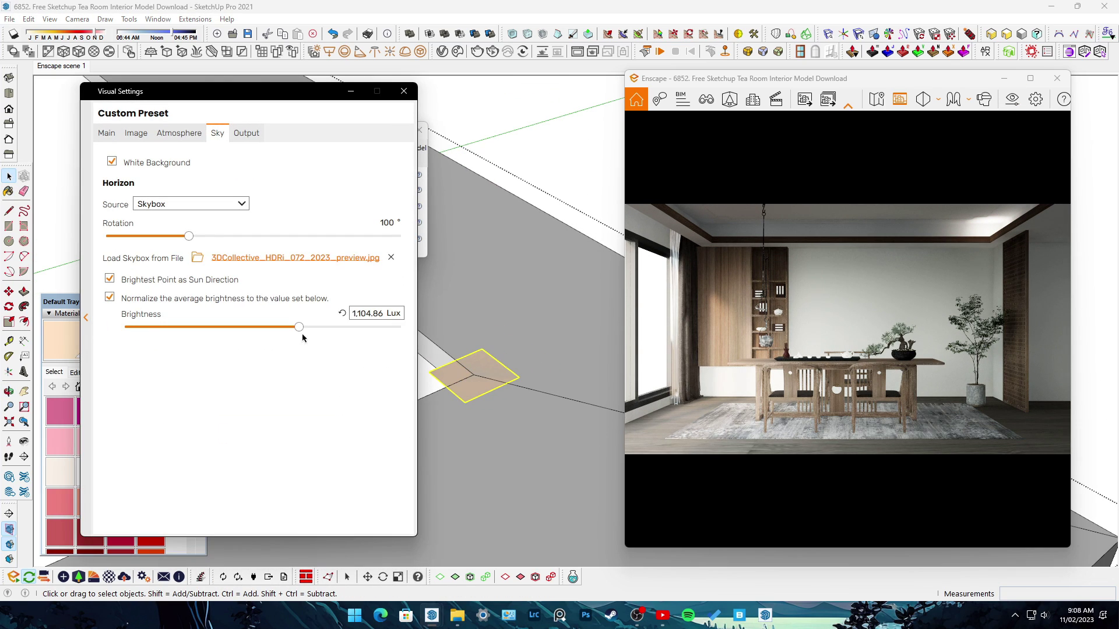
pyautogui.moveTo(304, 326); pyautogui.dragTo(332, 327)
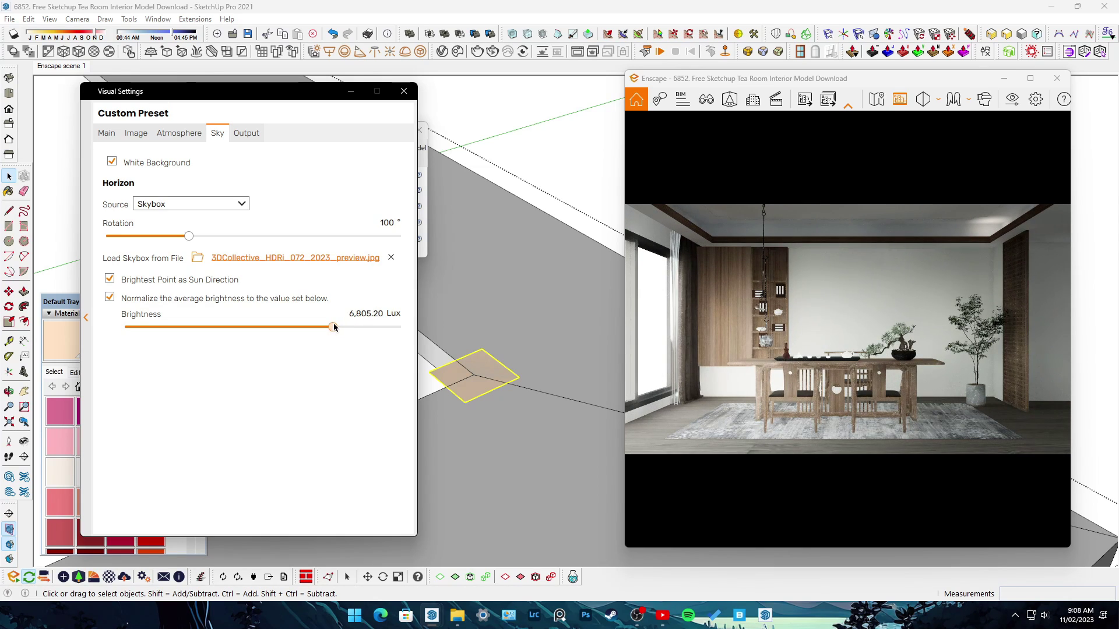
pyautogui.moveTo(189, 236); pyautogui.dragTo(183, 236)
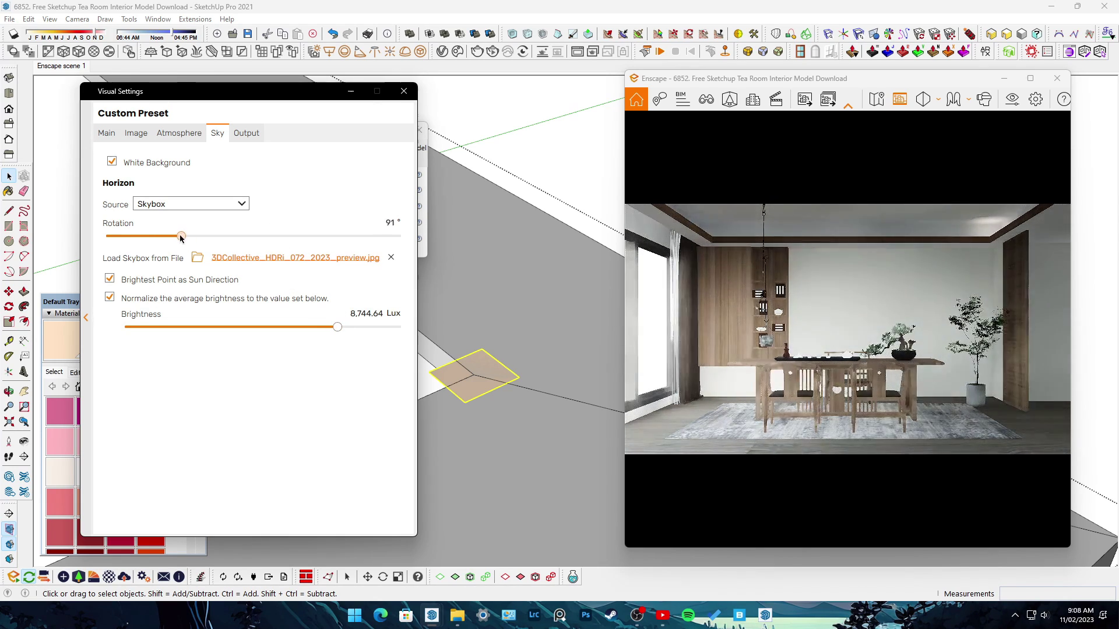
pyautogui.click(165, 132)
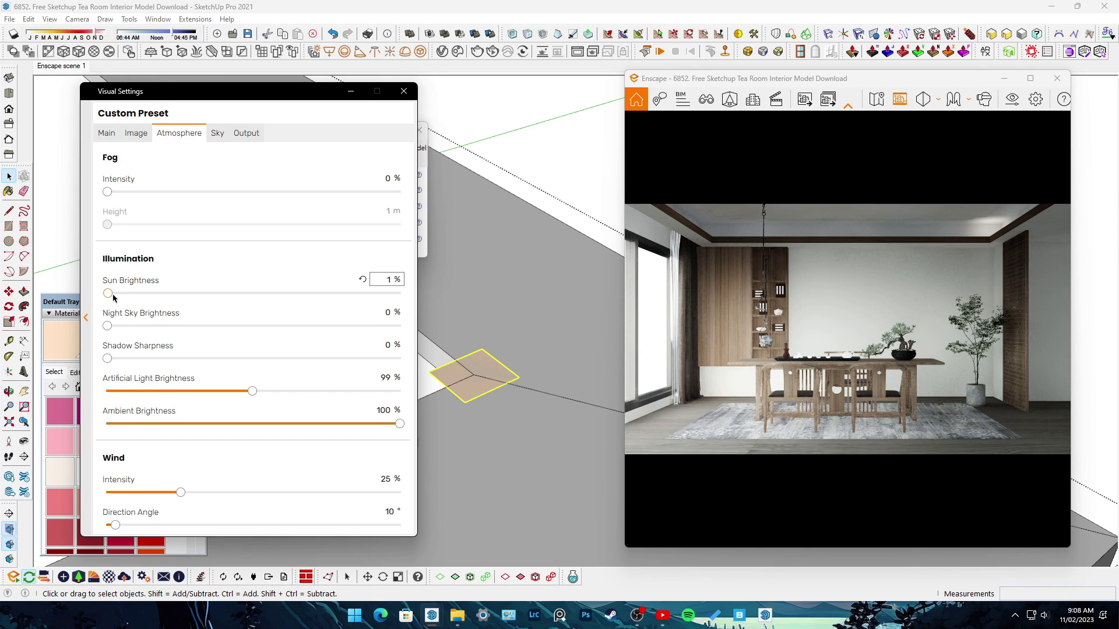
pyautogui.click(114, 296)
pyautogui.click(217, 133)
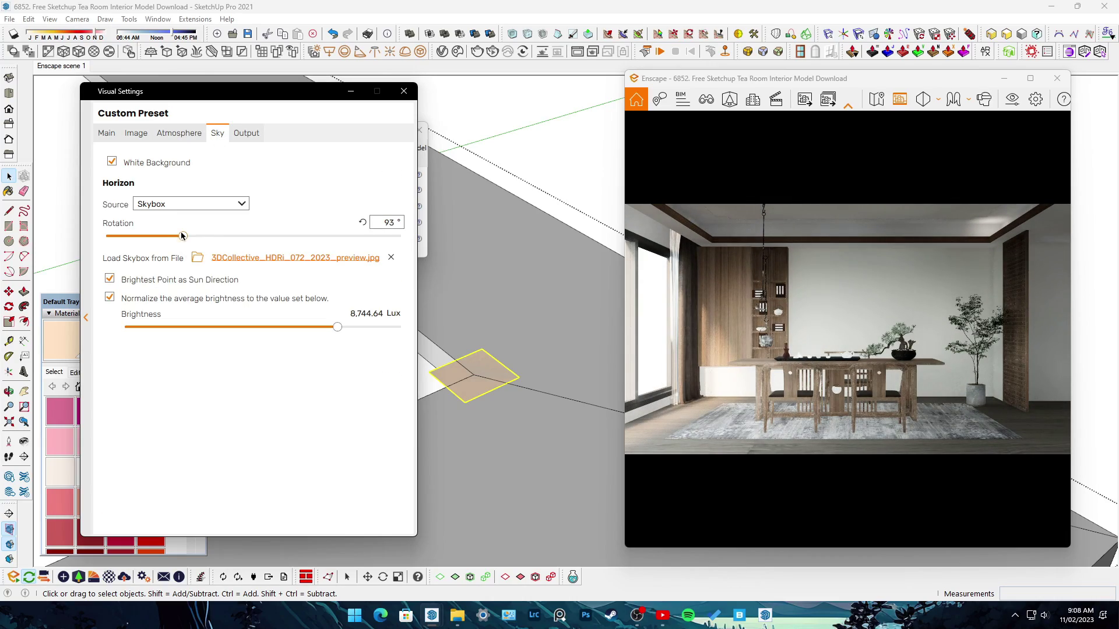
pyautogui.moveTo(182, 236)
pyautogui.mouseDown()
pyautogui.moveTo(309, 236)
pyautogui.moveTo(244, 239)
pyautogui.mouseUp()
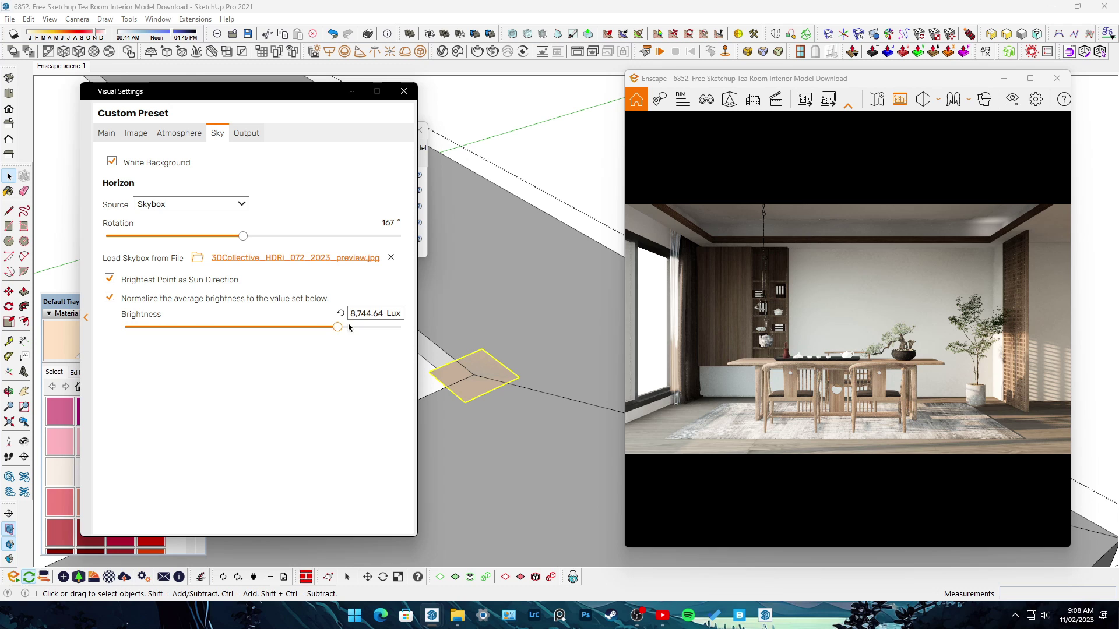
pyautogui.moveTo(349, 328)
pyautogui.mouseDown()
pyautogui.moveTo(387, 327)
pyautogui.moveTo(337, 326)
pyautogui.mouseUp()
pyautogui.click(179, 132)
pyautogui.moveTo(108, 293); pyautogui.dragTo(109, 293)
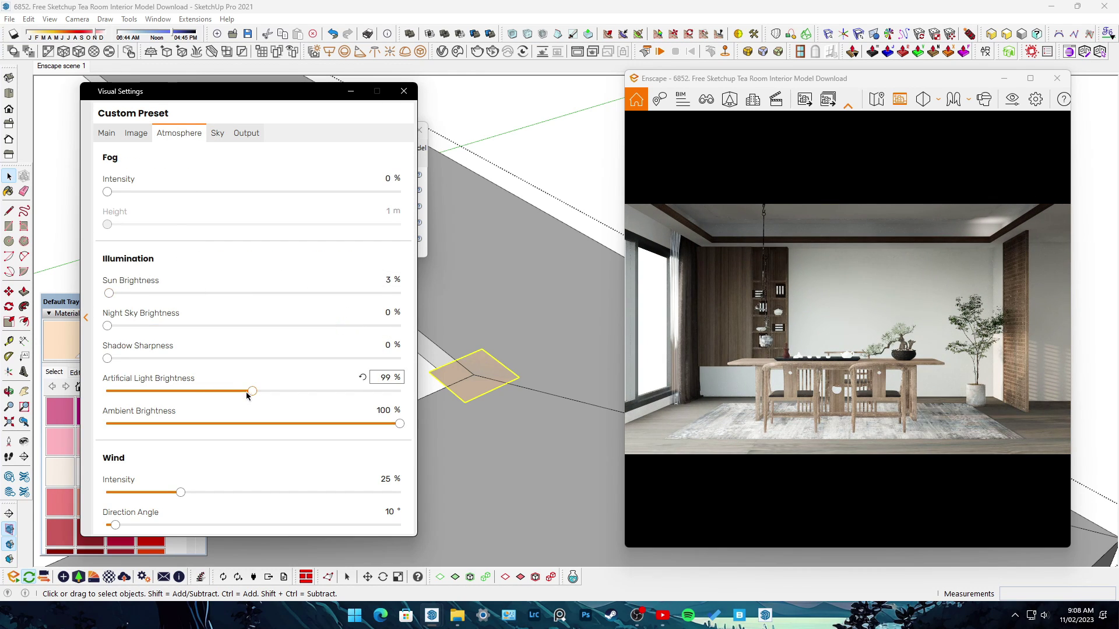
# Set colour temperature to 6,964 K and saturation to 108%, and raise exposure to 55%
pyautogui.click(136, 133)
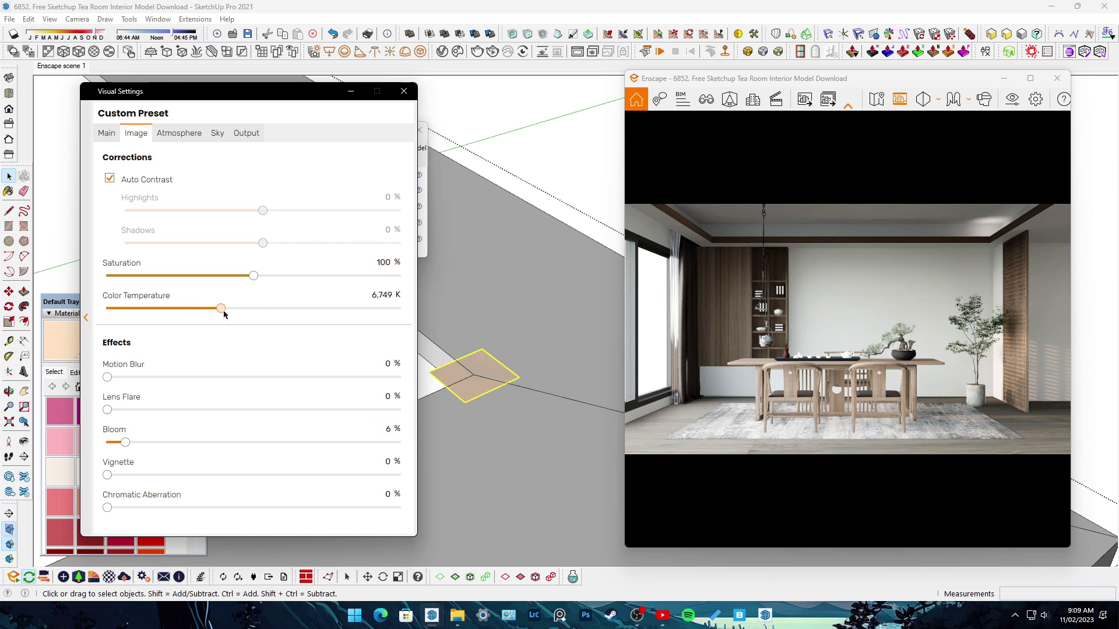
pyautogui.moveTo(224, 315); pyautogui.dragTo(226, 308)
pyautogui.moveTo(263, 276); pyautogui.dragTo(268, 277)
pyautogui.click(107, 133)
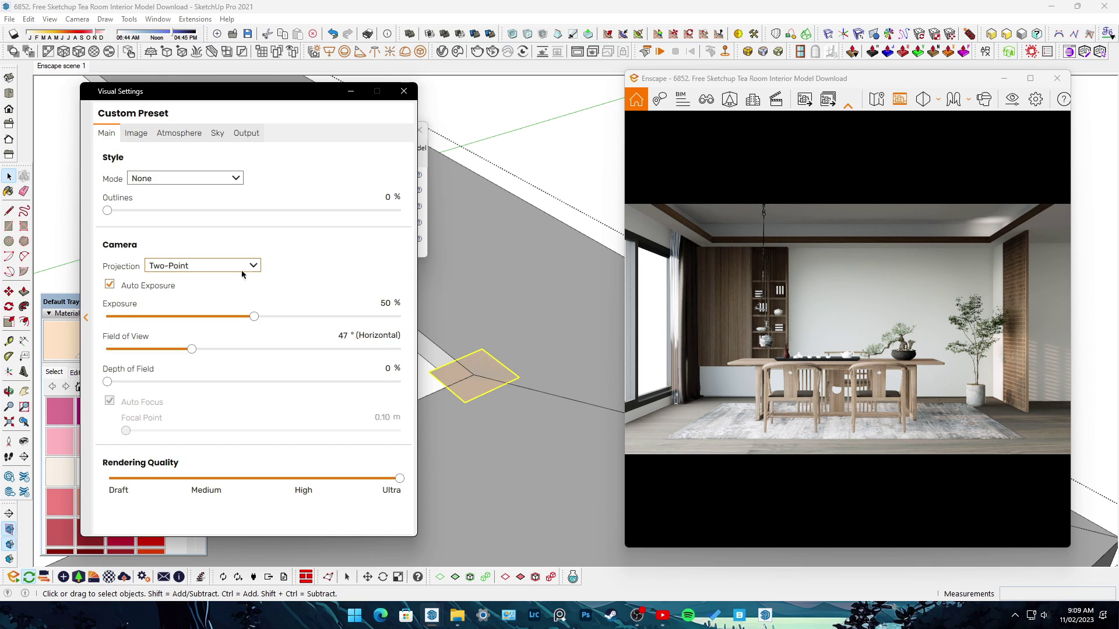
pyautogui.moveTo(259, 318); pyautogui.dragTo(268, 315)
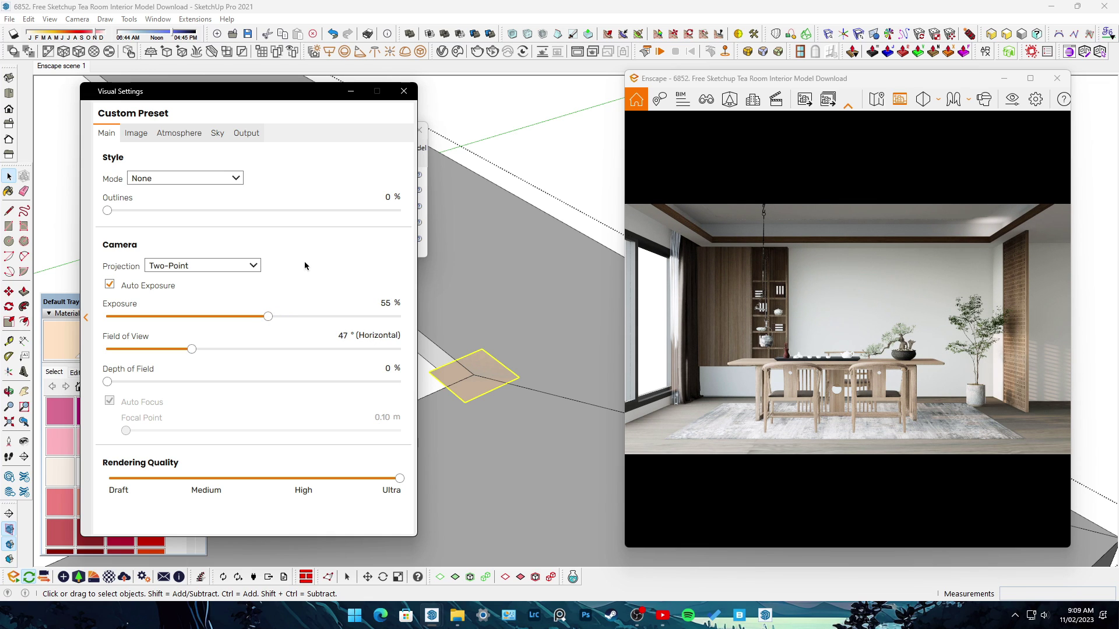
pyautogui.click(404, 91)
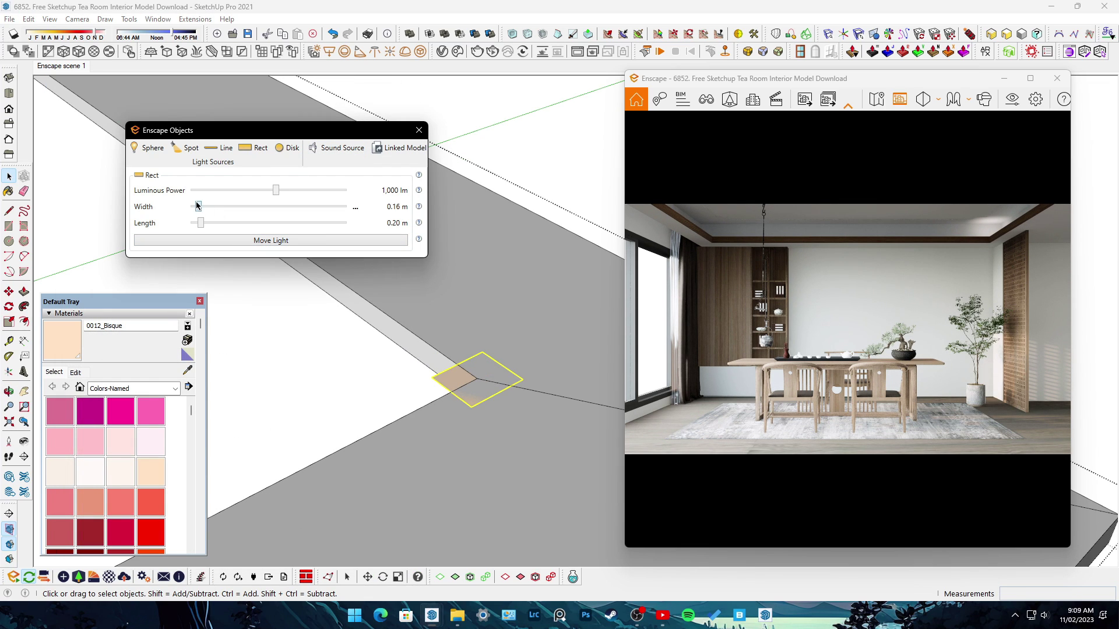
# Shrink the rect light to 0.05 m square and array 90 copies along the beam
pyautogui.moveTo(197, 205); pyautogui.dragTo(193, 225)
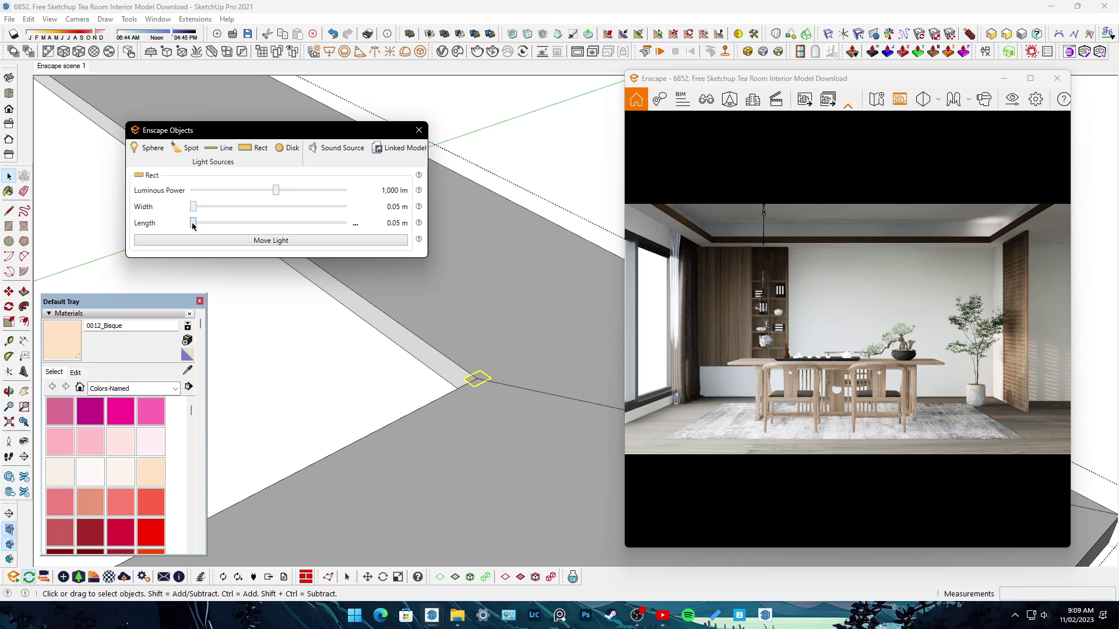
pyautogui.click(477, 378)
pyautogui.scroll(3, 478, 377)
pyautogui.press('m')
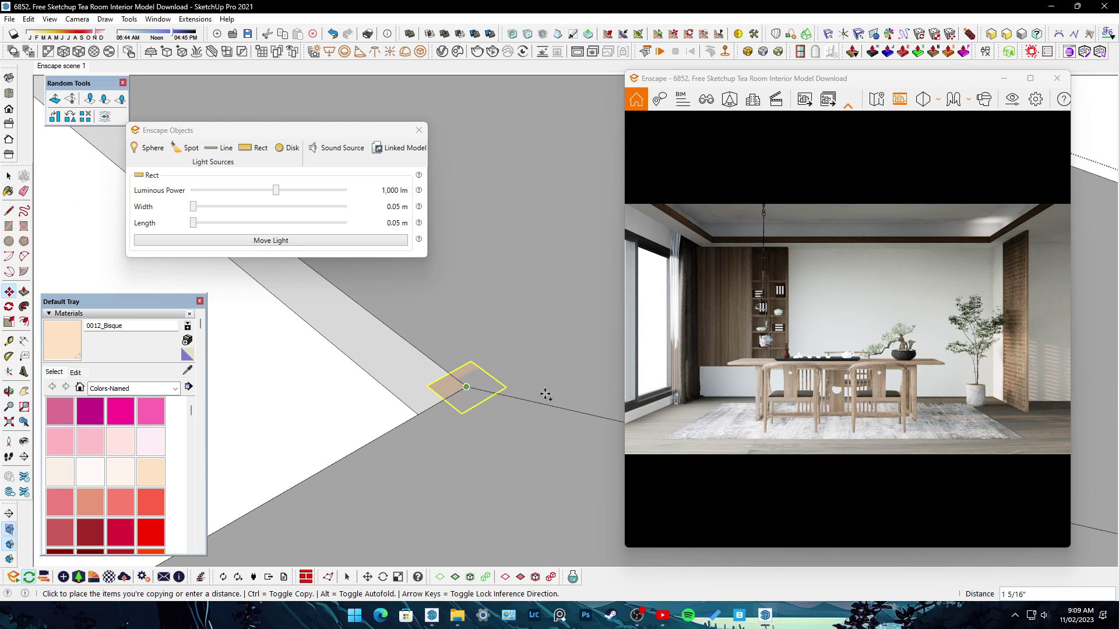
pyautogui.moveTo(546, 395)
pyautogui.mouseDown(button='middle')
pyautogui.moveTo(482, 387)
pyautogui.moveTo(481, 492)
pyautogui.mouseUp(button='middle')
pyautogui.write('/50')
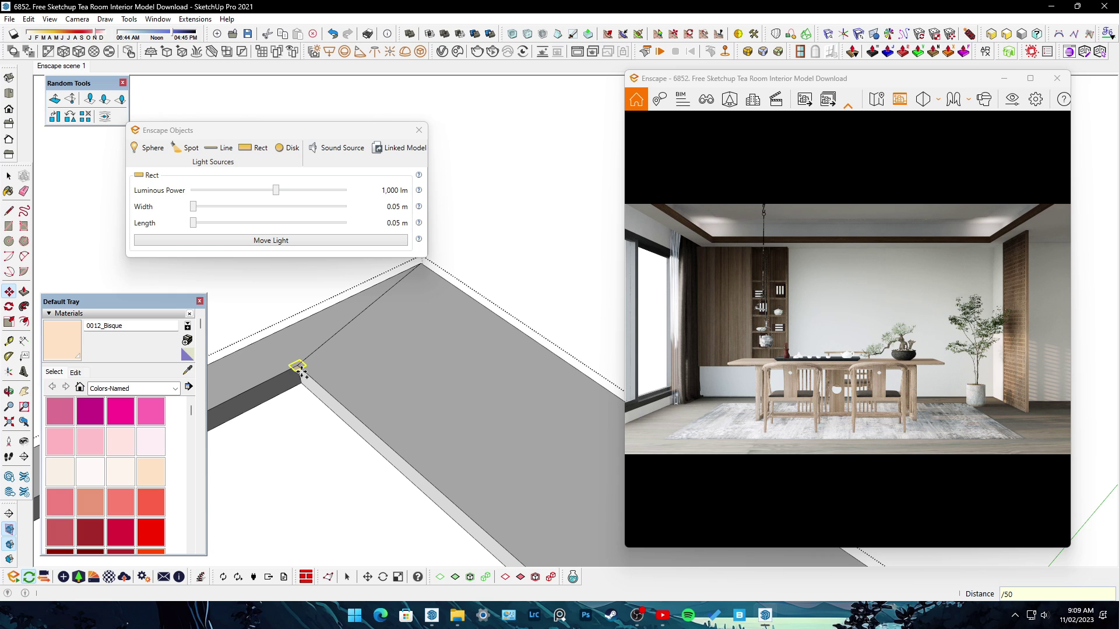
pyautogui.press('Return')
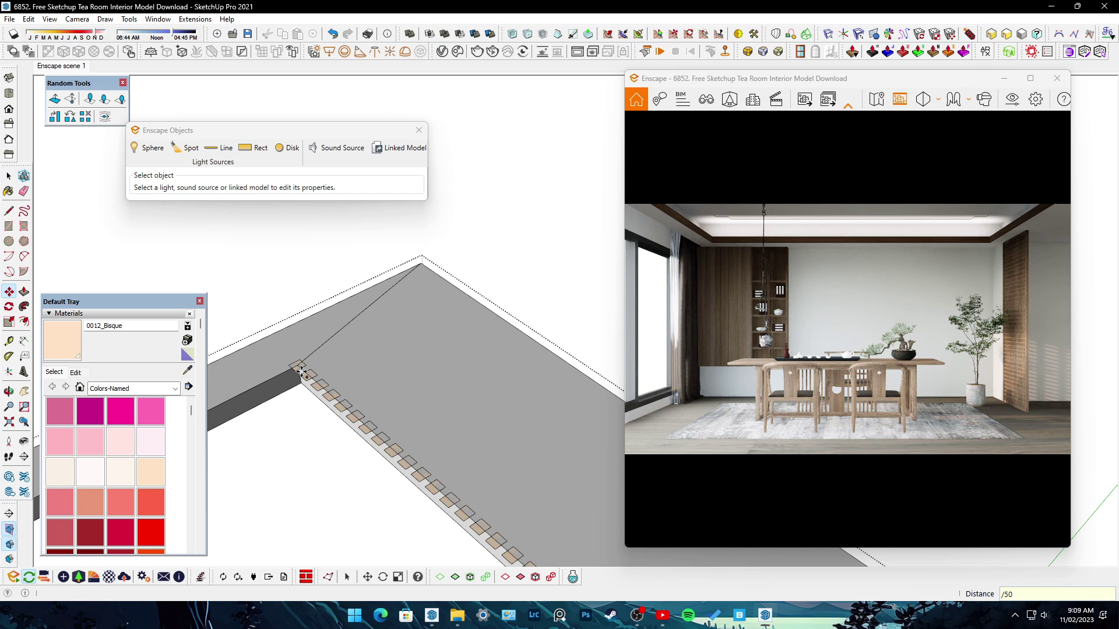
pyautogui.write('/70')
pyautogui.press('Return')
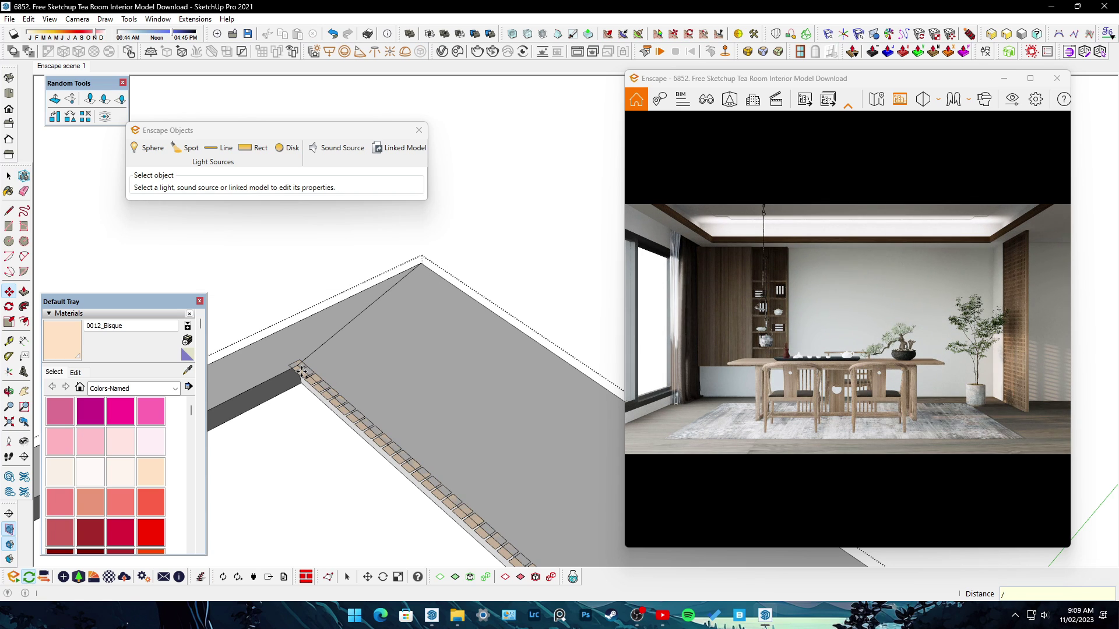
pyautogui.write('90')
pyautogui.press('Return')
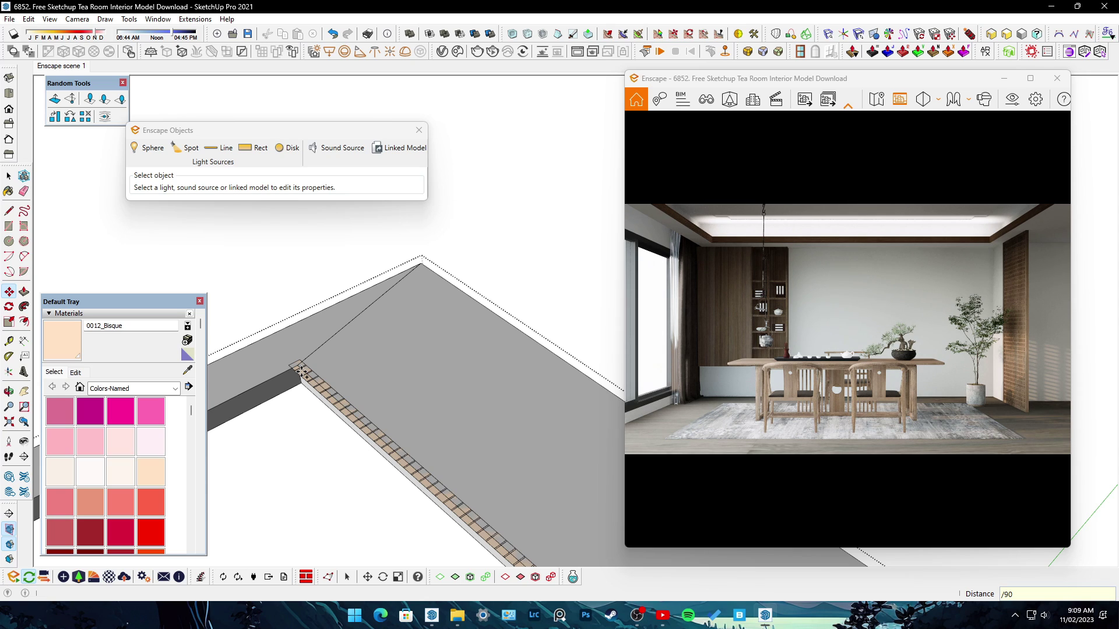
# Select the strip of 90 lights and check its context menu options
pyautogui.press('space')
pyautogui.click(301, 371)
pyautogui.rightClick(307, 379)
pyautogui.click(553, 555)
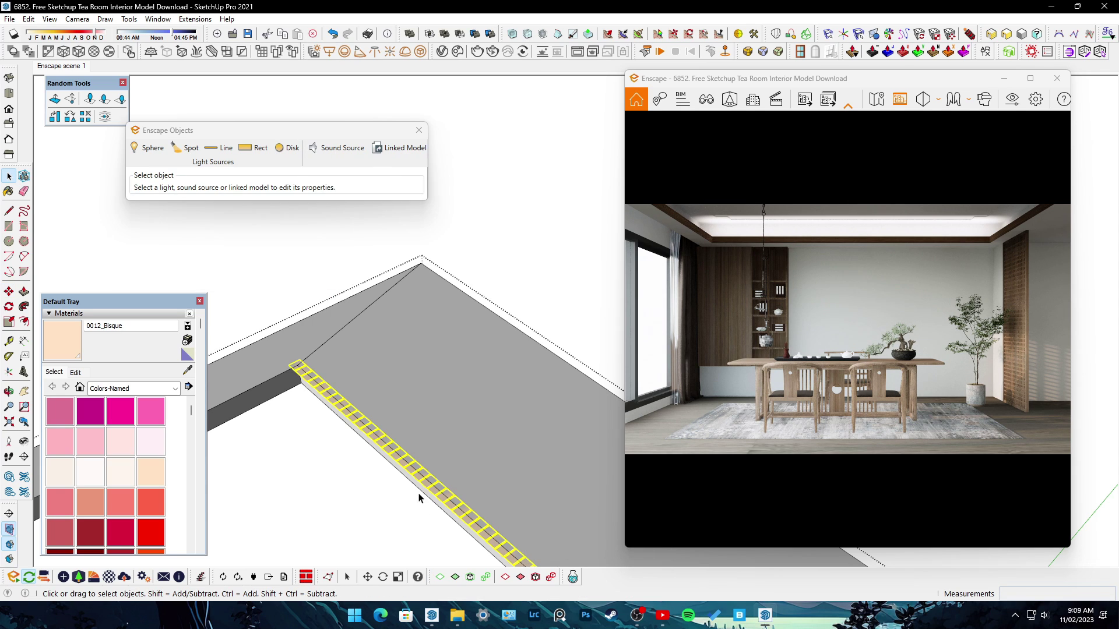
pyautogui.rightClick(420, 483)
pyautogui.click(403, 376)
pyautogui.scroll(-3, 400, 355)
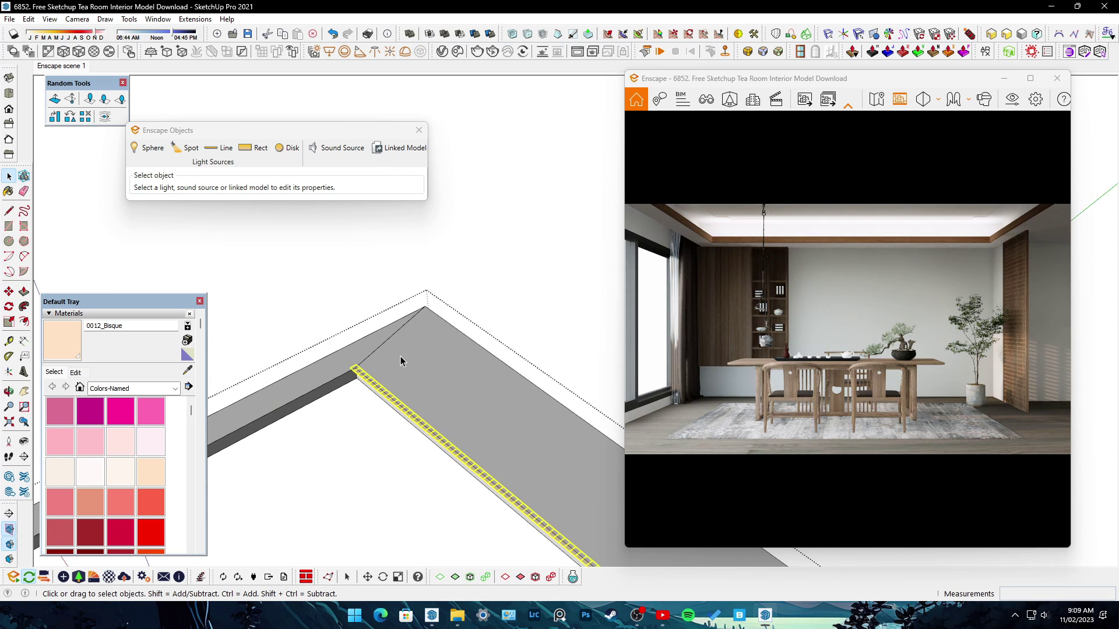
pyautogui.scroll(5, 400, 355)
# Rotate a copy of the light strip onto the adjacent beam
pyautogui.press('q')
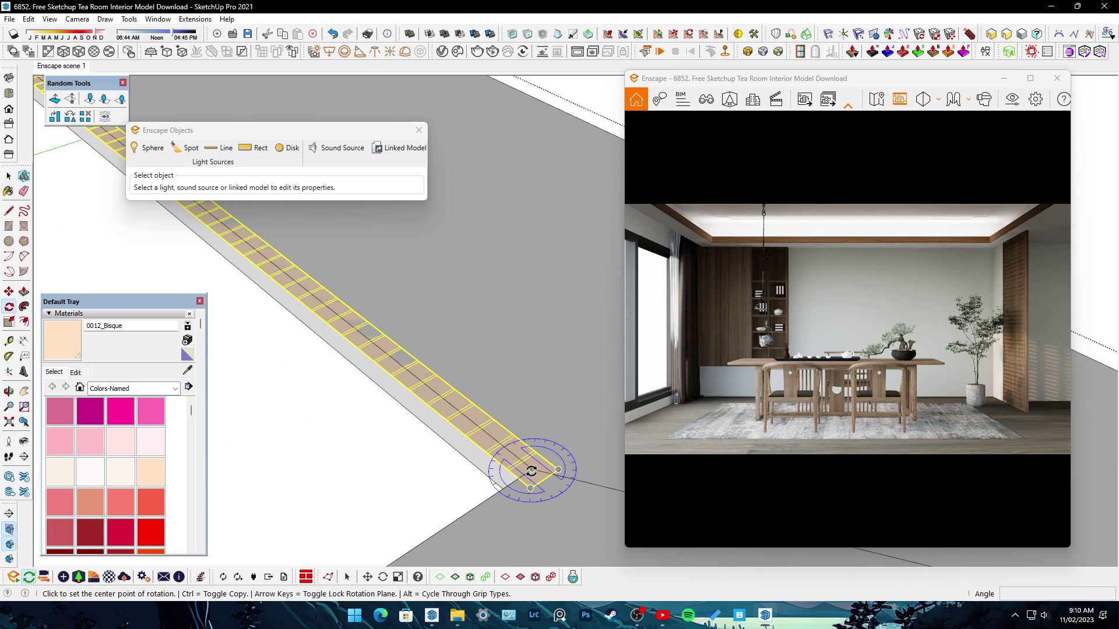
pyautogui.click(499, 491)
pyautogui.press('m')
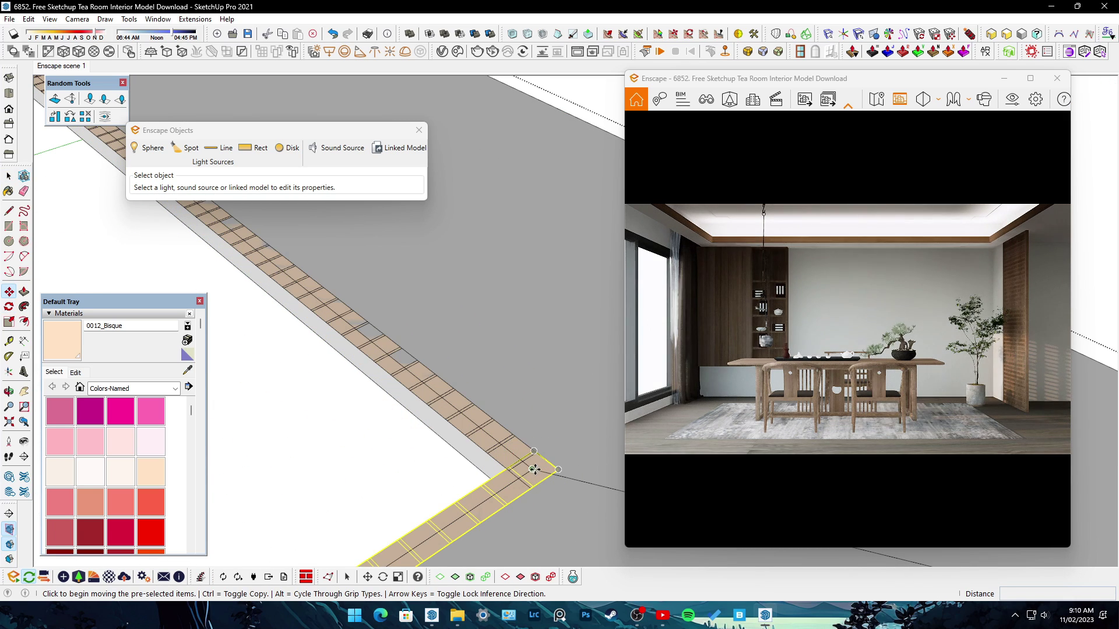
pyautogui.click(483, 429)
pyautogui.moveTo(482, 429)
pyautogui.mouseDown(button='middle')
pyautogui.moveTo(353, 362)
pyautogui.moveTo(382, 350)
pyautogui.mouseUp(button='middle')
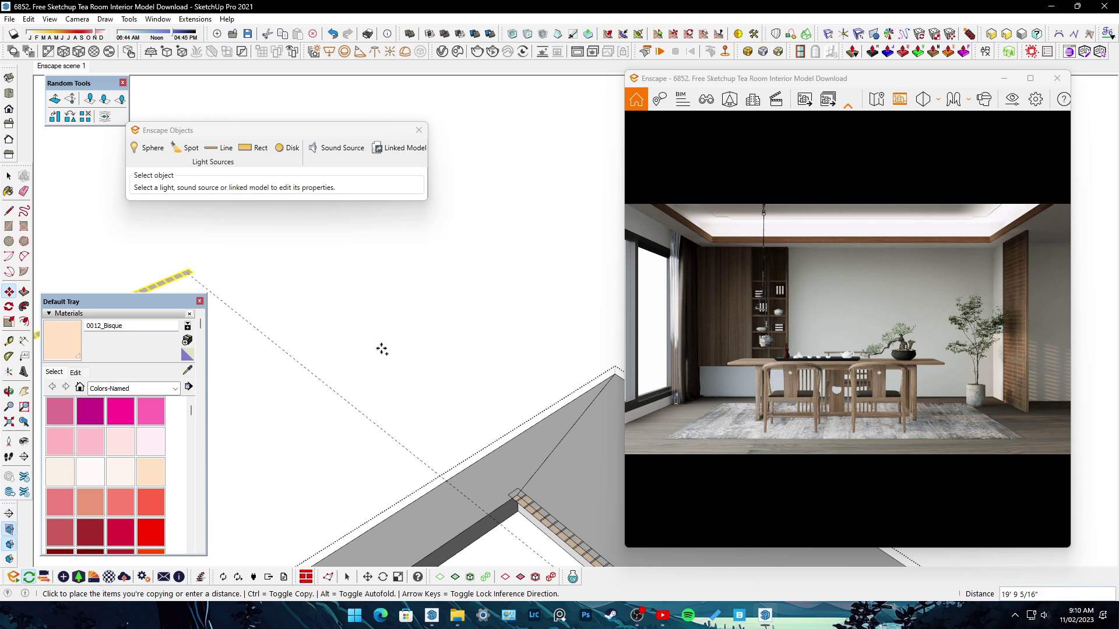
pyautogui.scroll(3, 517, 486)
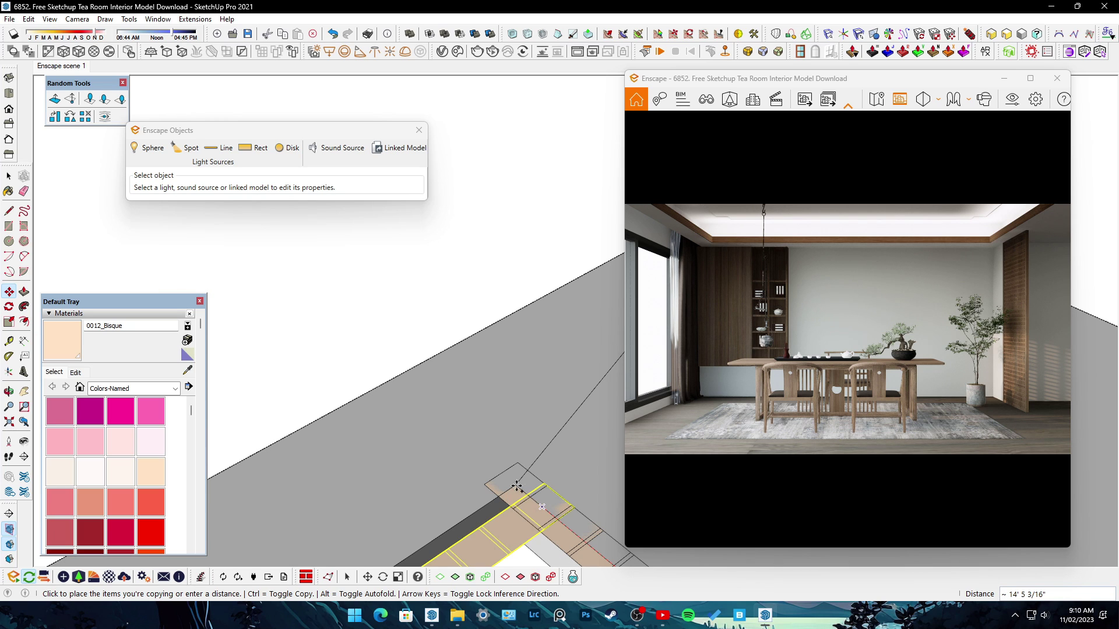
pyautogui.click(448, 440)
pyautogui.press('space')
# Move the light strip from its corner so it snaps to the wall endpoint
pyautogui.moveTo(415, 380)
pyautogui.mouseDown(button='middle')
pyautogui.moveTo(525, 320)
pyautogui.moveTo(515, 478)
pyautogui.moveTo(487, 468)
pyautogui.moveTo(471, 481)
pyautogui.mouseUp(button='middle')
pyautogui.scroll(3, 515, 478)
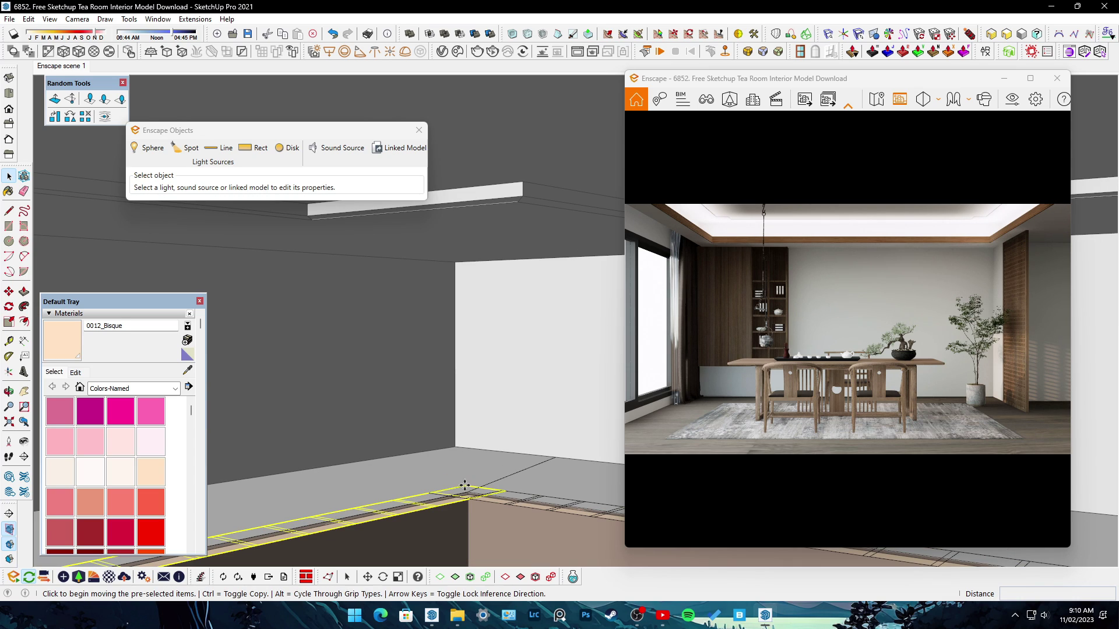
pyautogui.scroll(2, 465, 485)
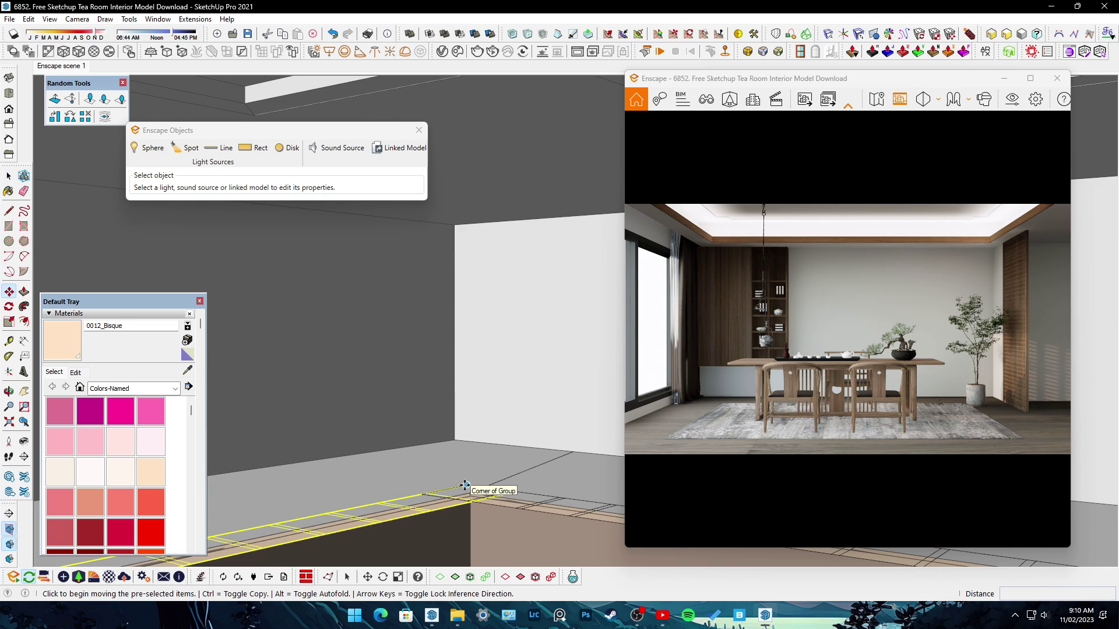
pyautogui.click(467, 485)
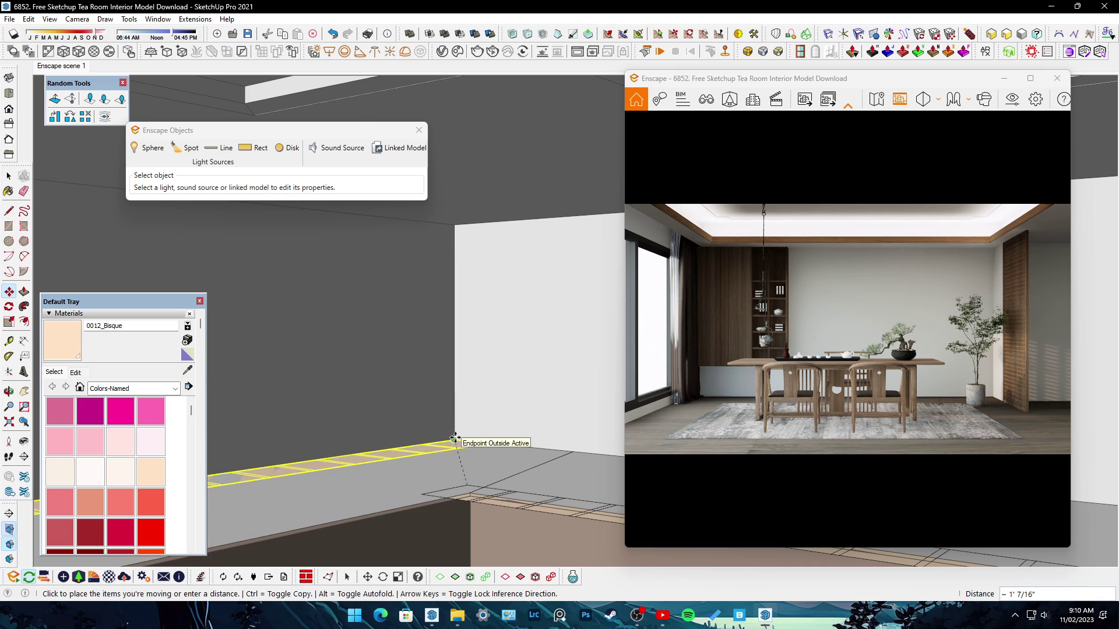
pyautogui.click(455, 440)
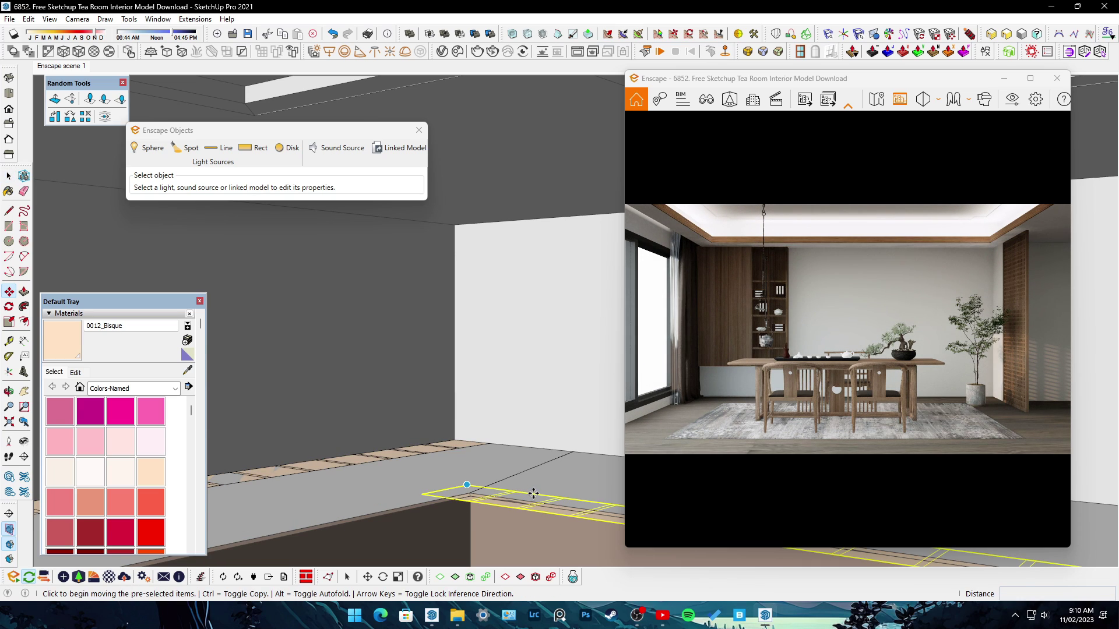
pyautogui.click(566, 358)
# Cancel the extra move, clear the selection, and select the strip of light tiles
pyautogui.moveTo(353, 465)
pyautogui.mouseDown(button='middle')
pyautogui.moveTo(444, 450)
pyautogui.moveTo(379, 428)
pyautogui.moveTo(219, 428)
pyautogui.mouseUp(button='middle')
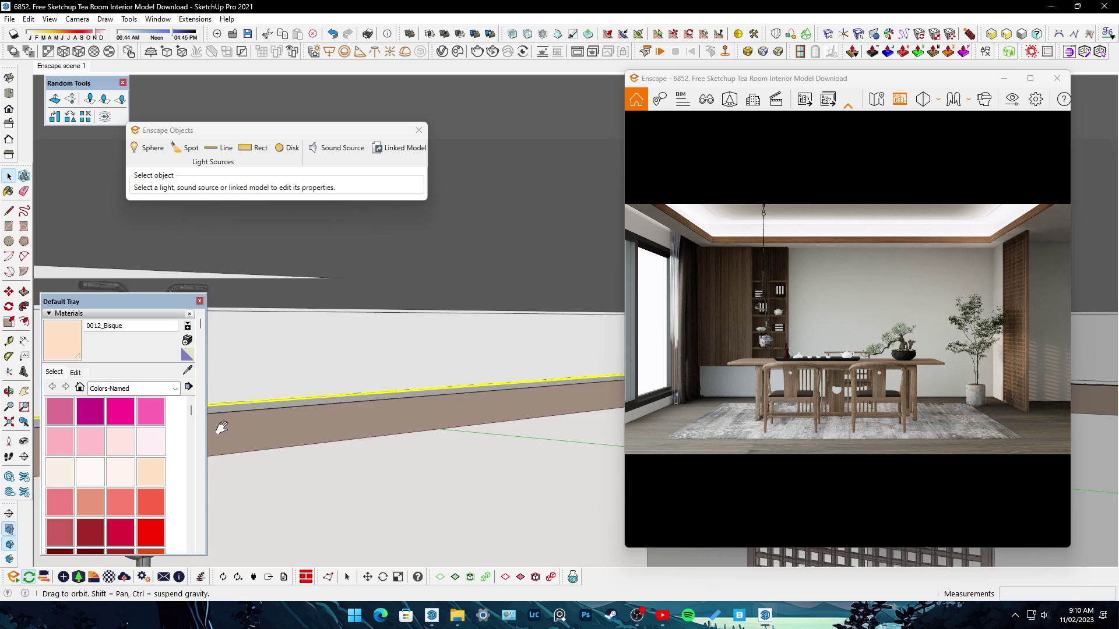
pyautogui.scroll(-3, 417, 371)
pyautogui.scroll(-3, 444, 372)
pyautogui.scroll(2, 309, 461)
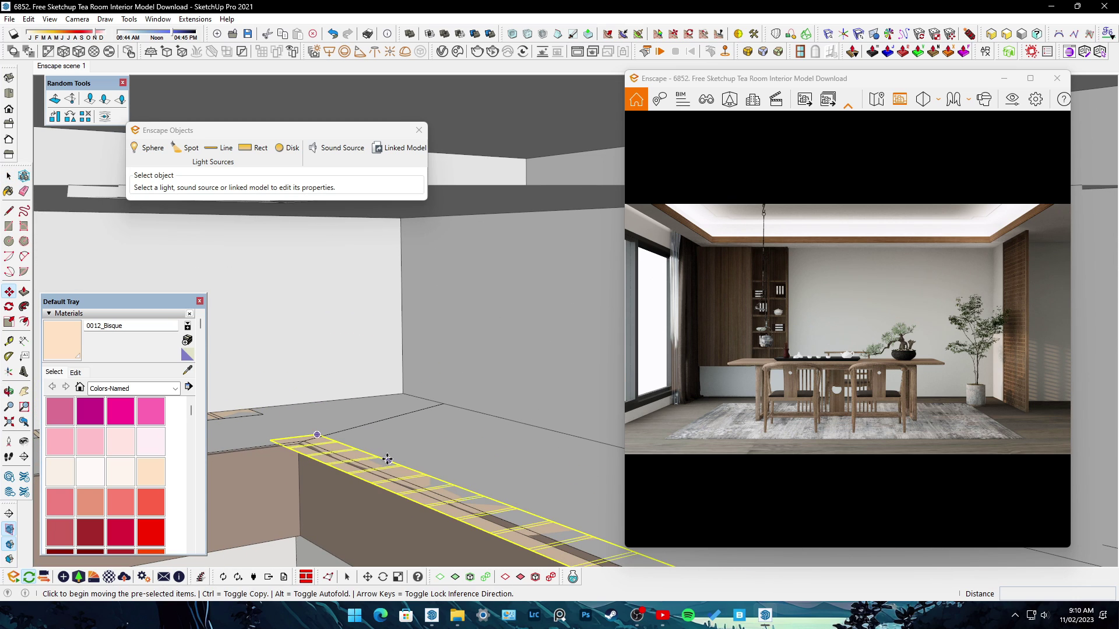
pyautogui.click(316, 433)
pyautogui.press('space')
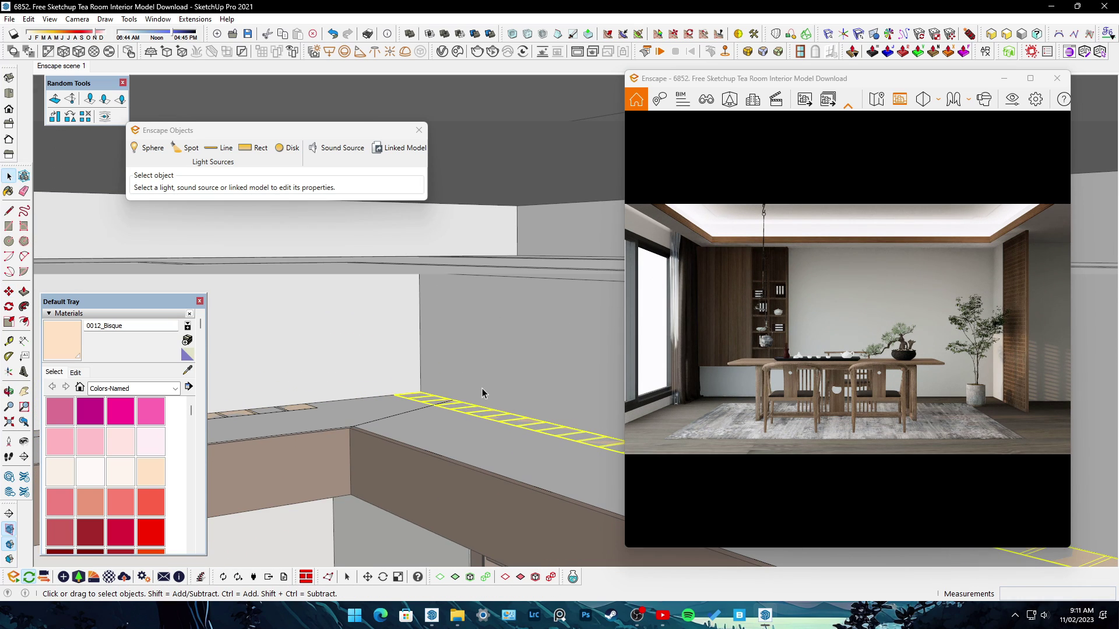
pyautogui.hotkey('ctrl', 'z')
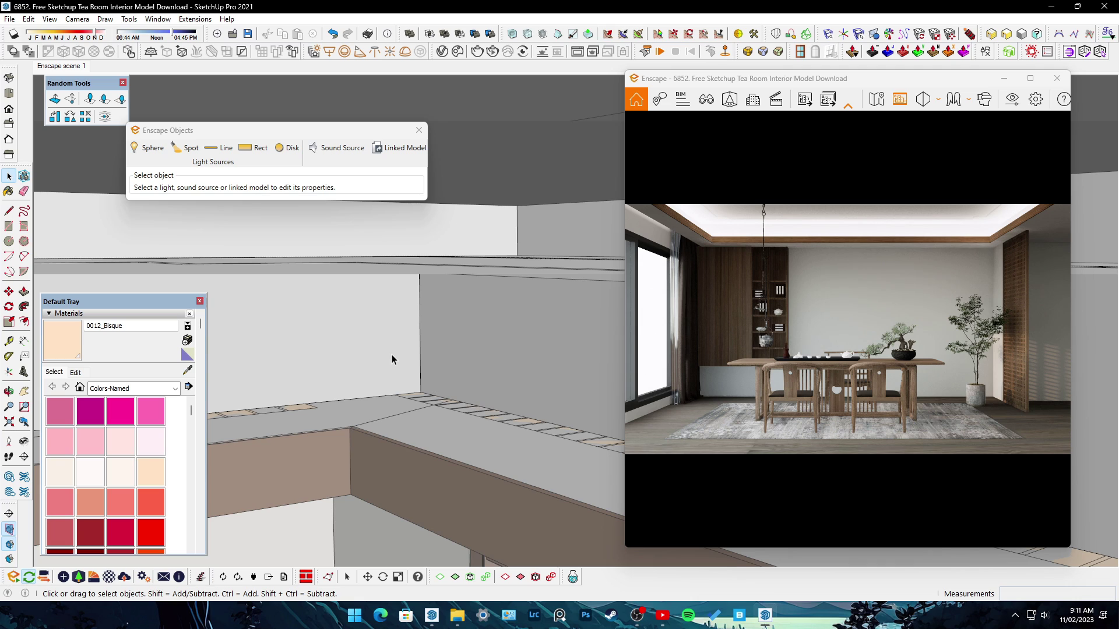
pyautogui.scroll(3, 445, 405)
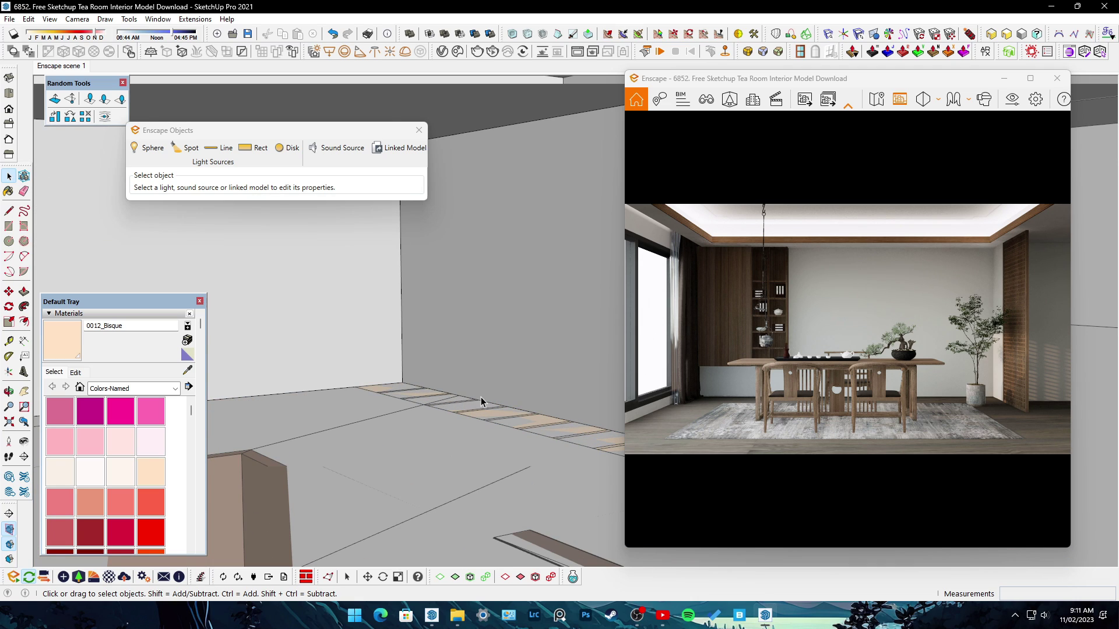
pyautogui.click(408, 404)
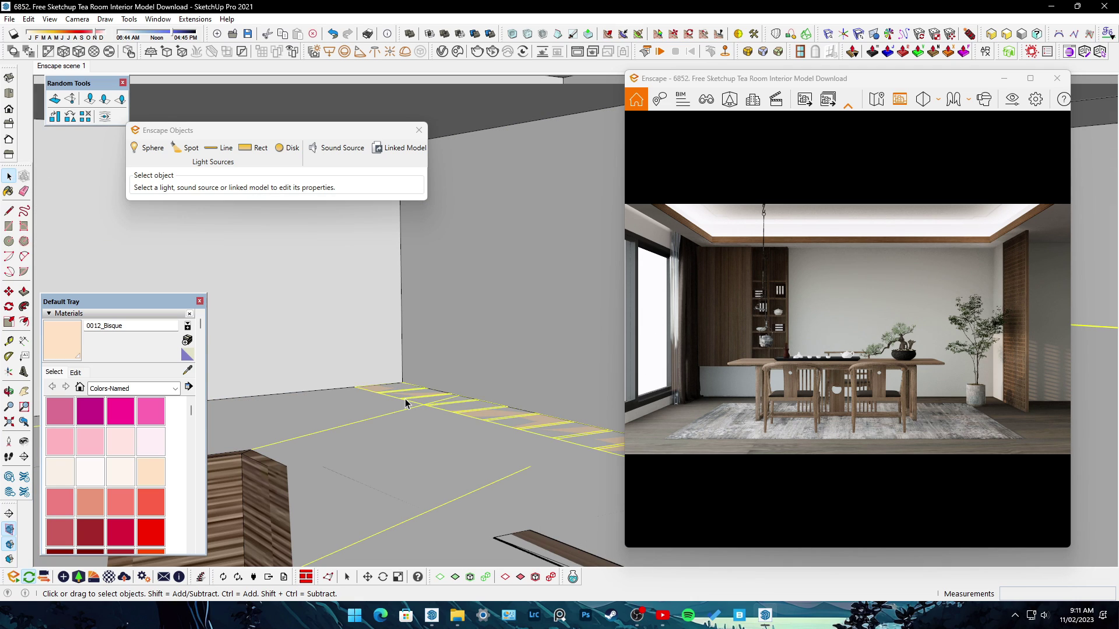
# Inside the strip group, dim a rectangle light's luminous power to 53 lm
pyautogui.doubleClick(406, 403)
pyautogui.click(411, 393)
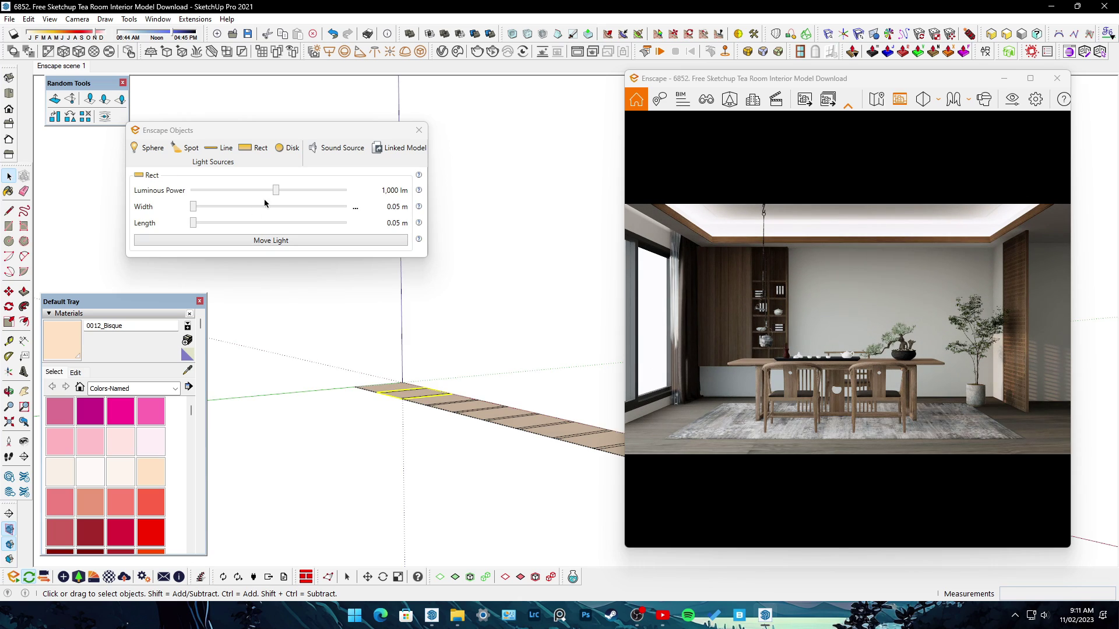
pyautogui.moveTo(276, 190); pyautogui.dragTo(252, 190)
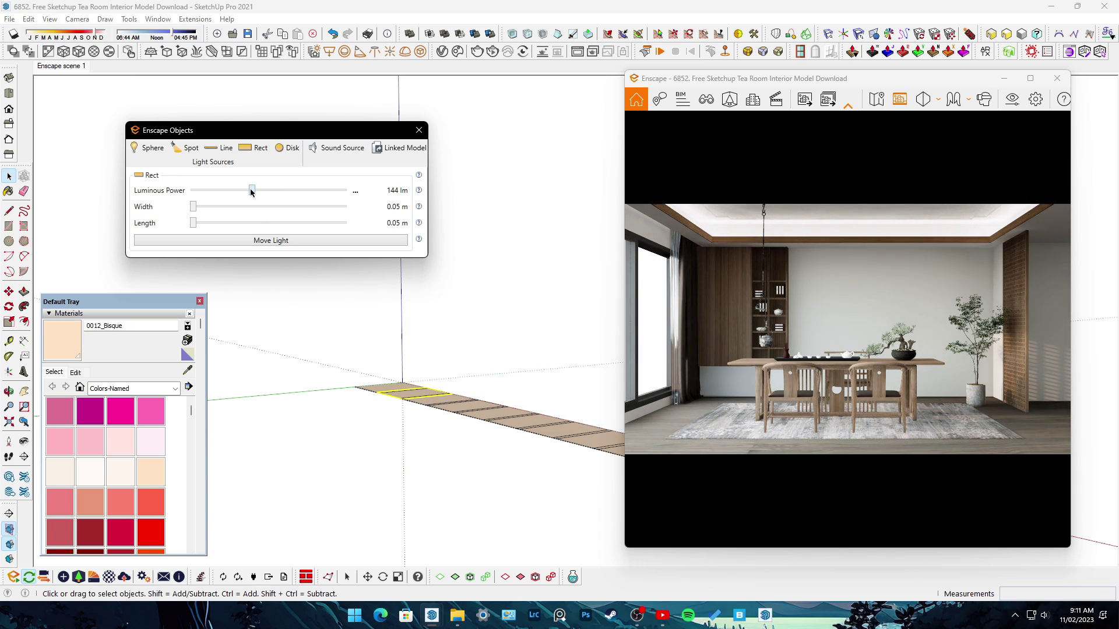
pyautogui.moveTo(249, 191); pyautogui.dragTo(240, 192)
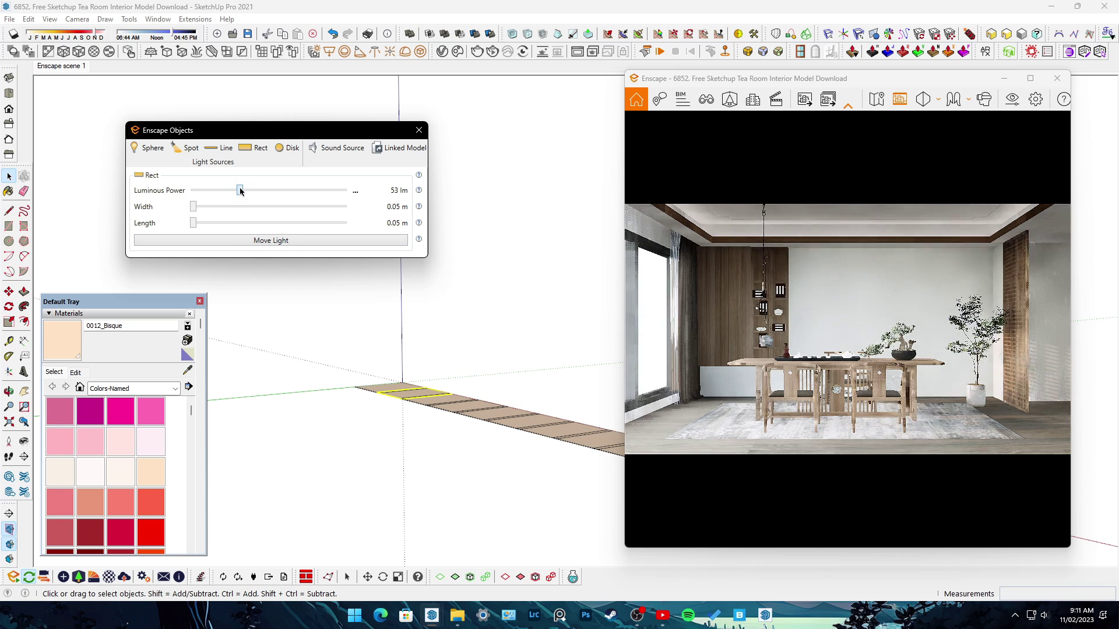
# Shift the strip's 0012_Bisque material colour toward a golden orange
pyautogui.click(76, 372)
pyautogui.moveTo(110, 446); pyautogui.dragTo(98, 448)
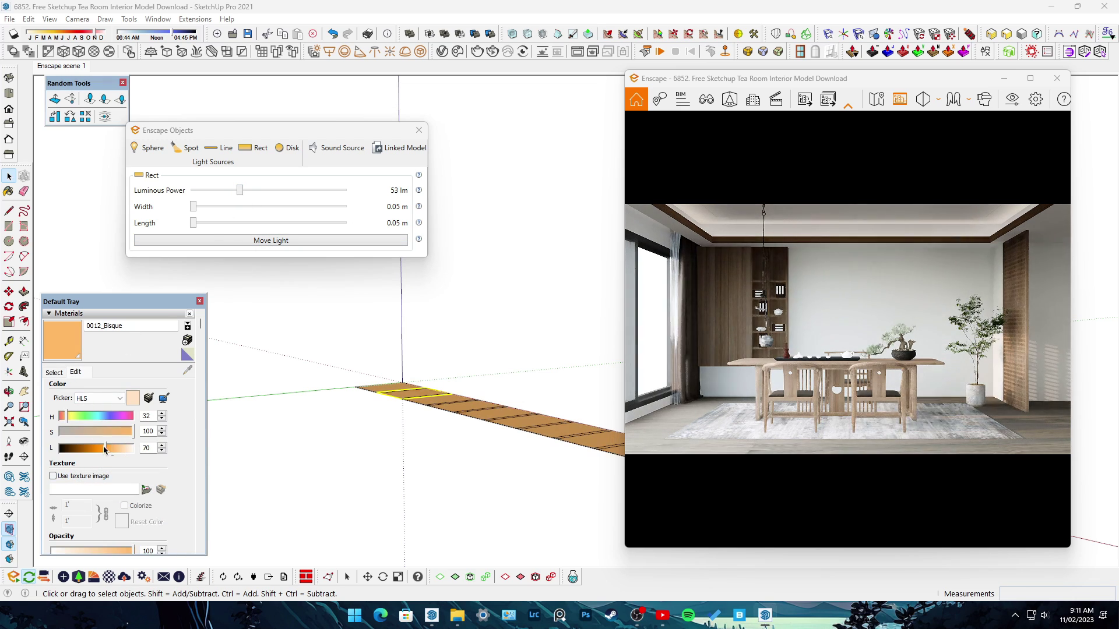
pyautogui.click(97, 448)
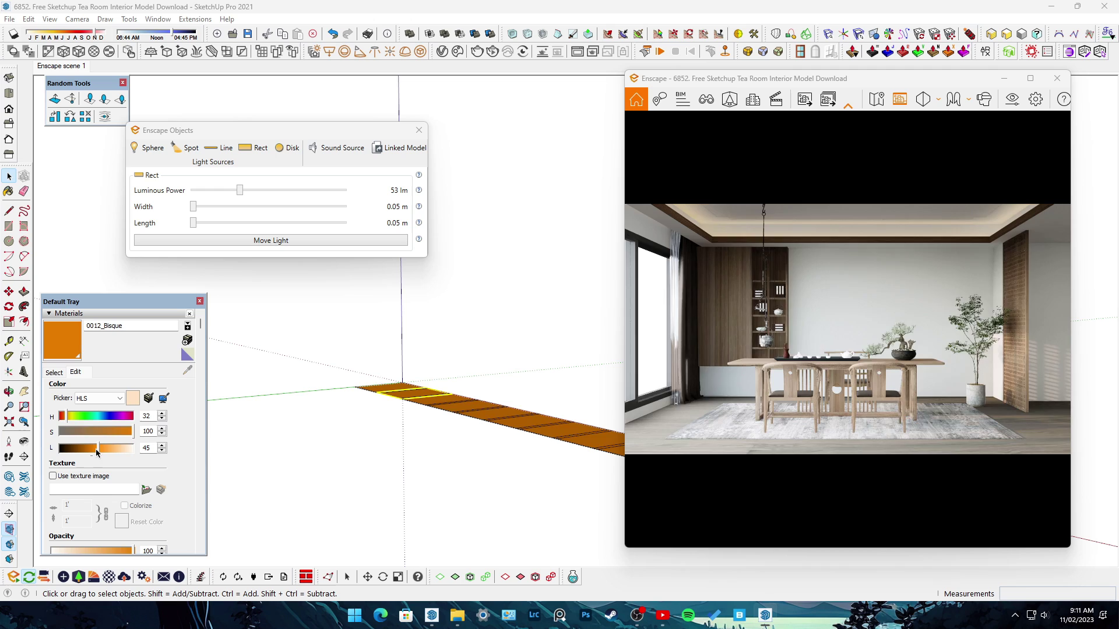
pyautogui.click(121, 431)
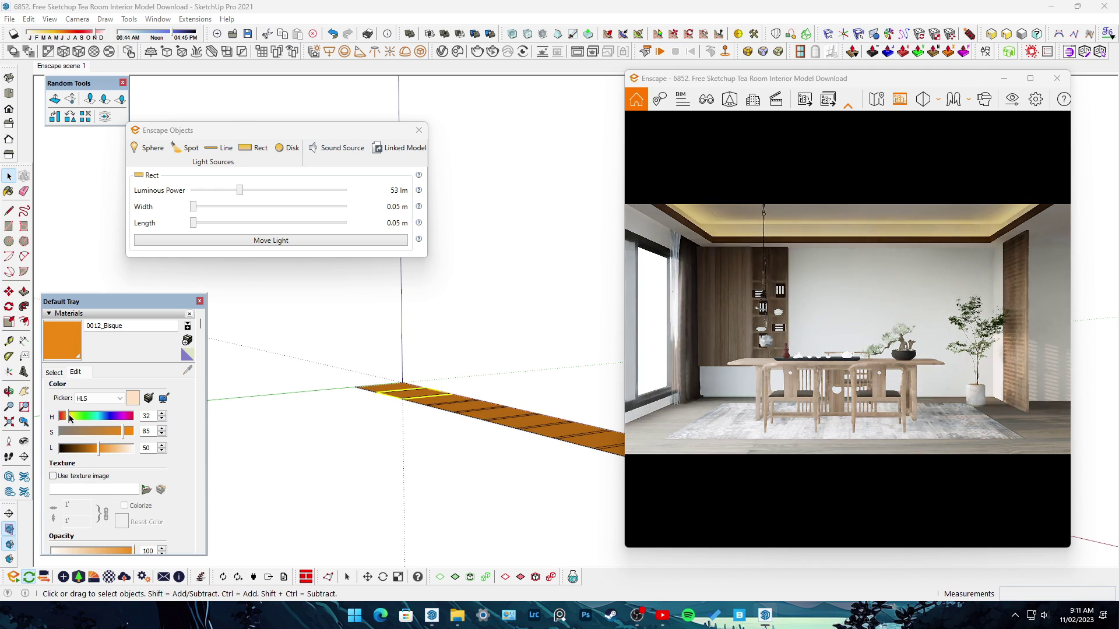
pyautogui.click(69, 415)
pyautogui.click(110, 448)
pyautogui.click(113, 449)
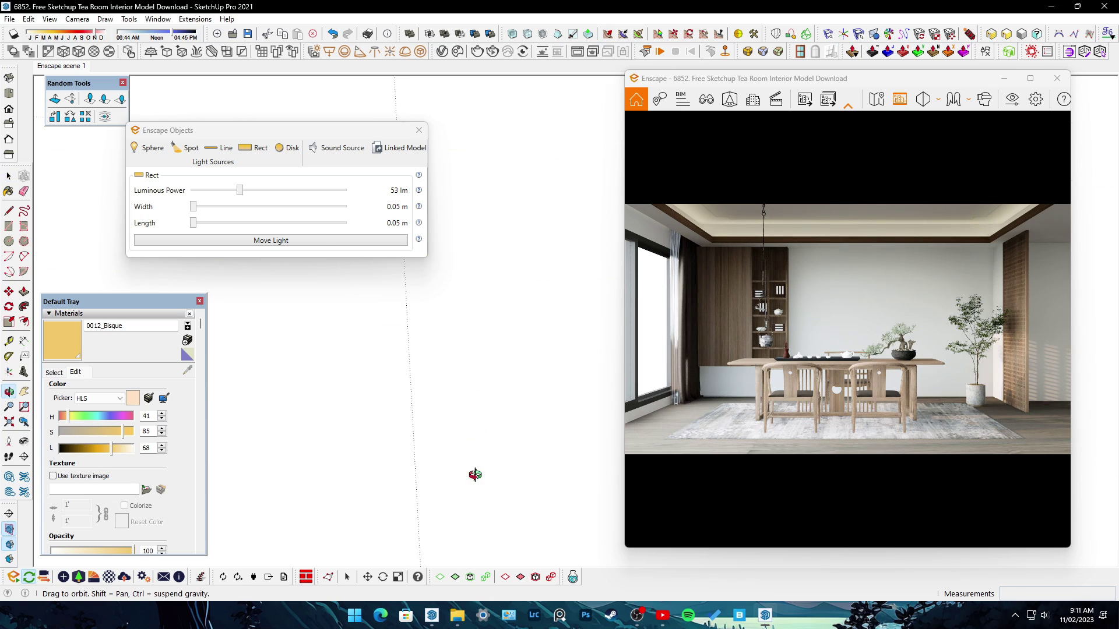
# Finalise the Bisque colour at hue 33, saturation 95, lightness 64
pyautogui.moveTo(475, 474); pyautogui.dragTo(494, 413, button='middle')
pyautogui.moveTo(423, 368); pyautogui.dragTo(434, 333, button='middle')
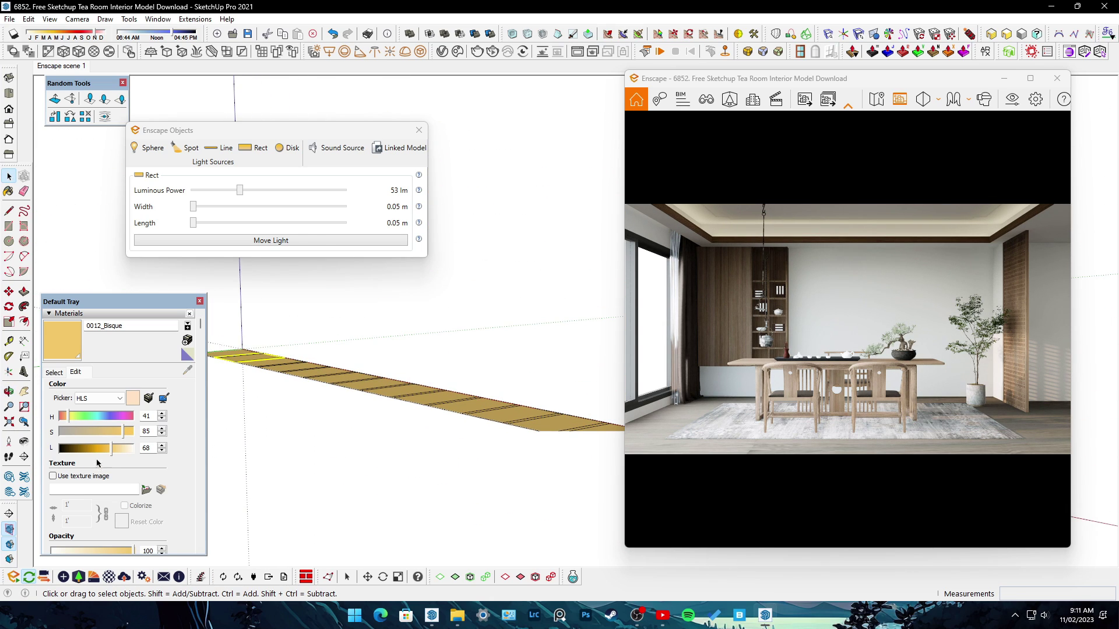
pyautogui.moveTo(125, 434); pyautogui.dragTo(106, 451)
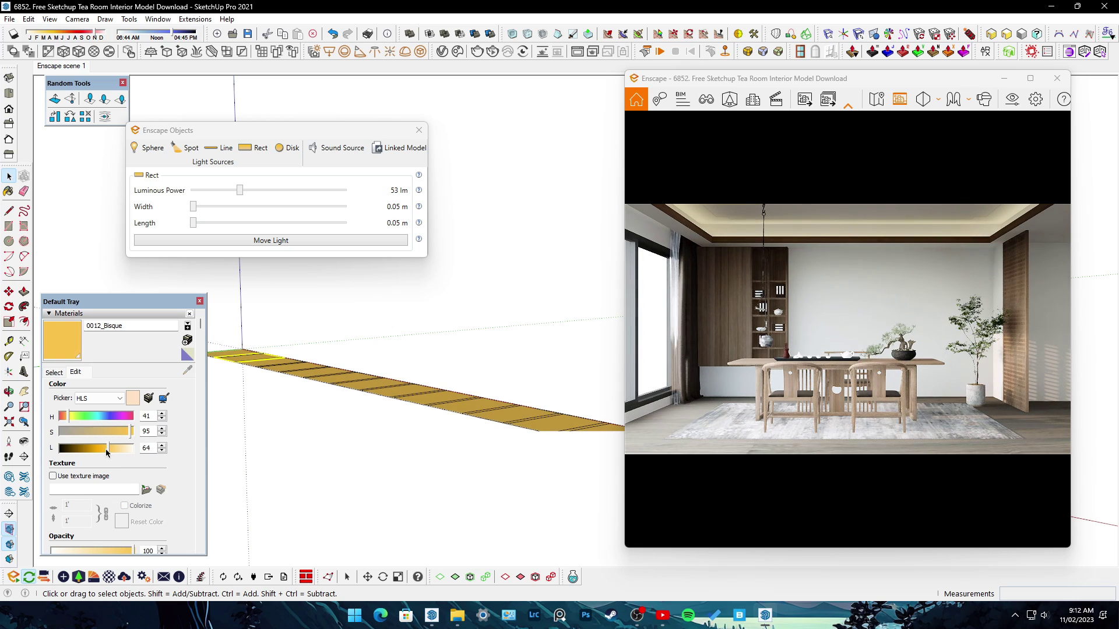
pyautogui.click(161, 419)
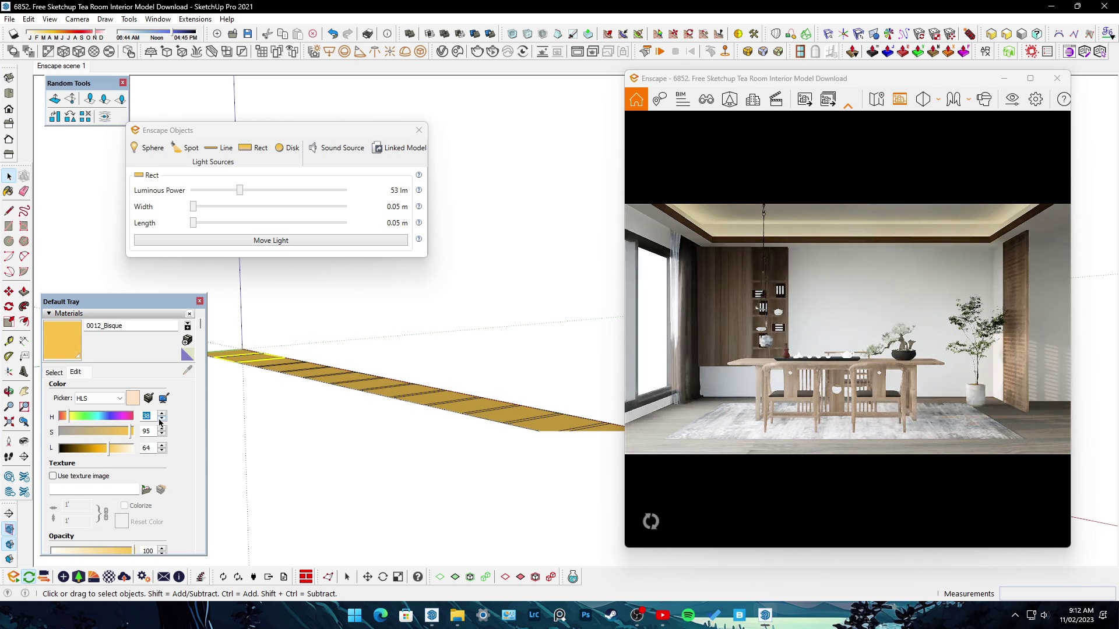
pyautogui.click(160, 419)
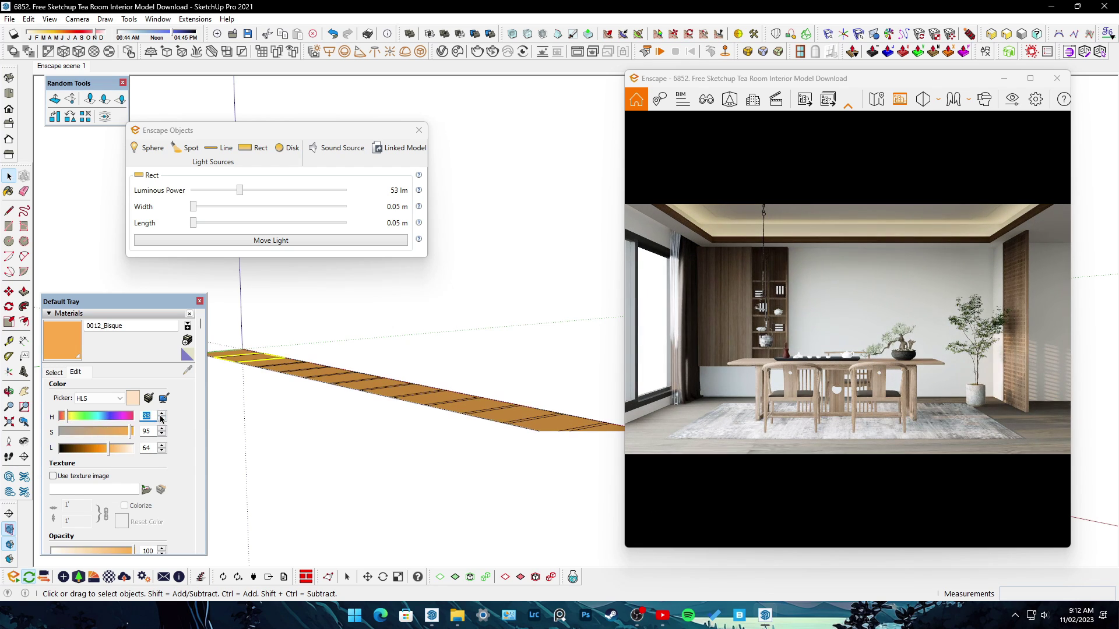
pyautogui.click(434, 513)
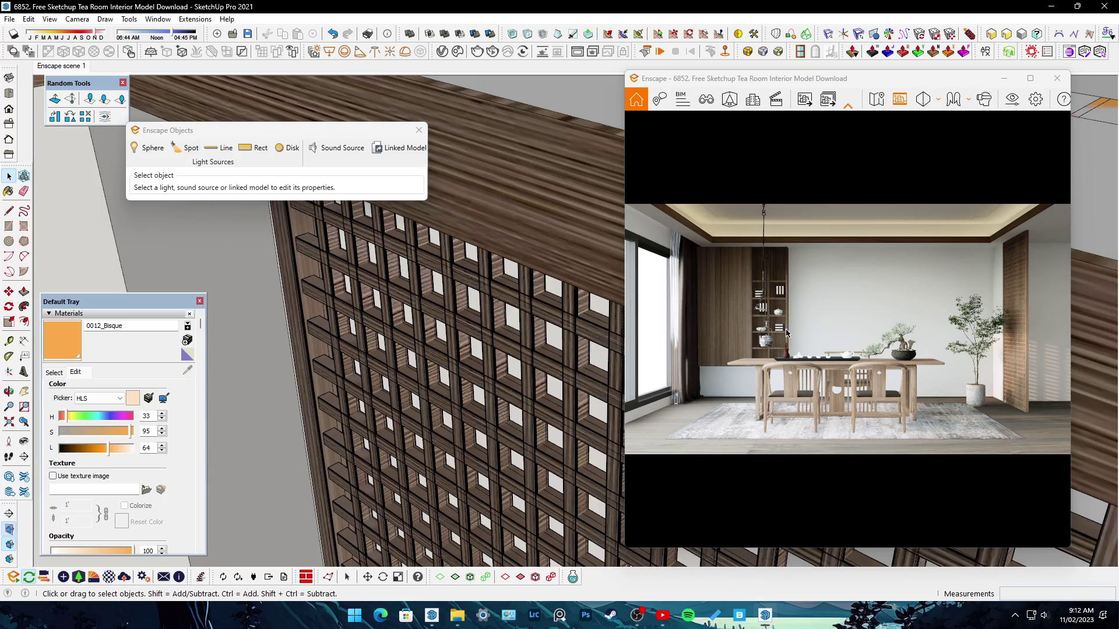
# Match the view to the render camera and orbit to the curtains and bookshelf
pyautogui.click(1015, 108)
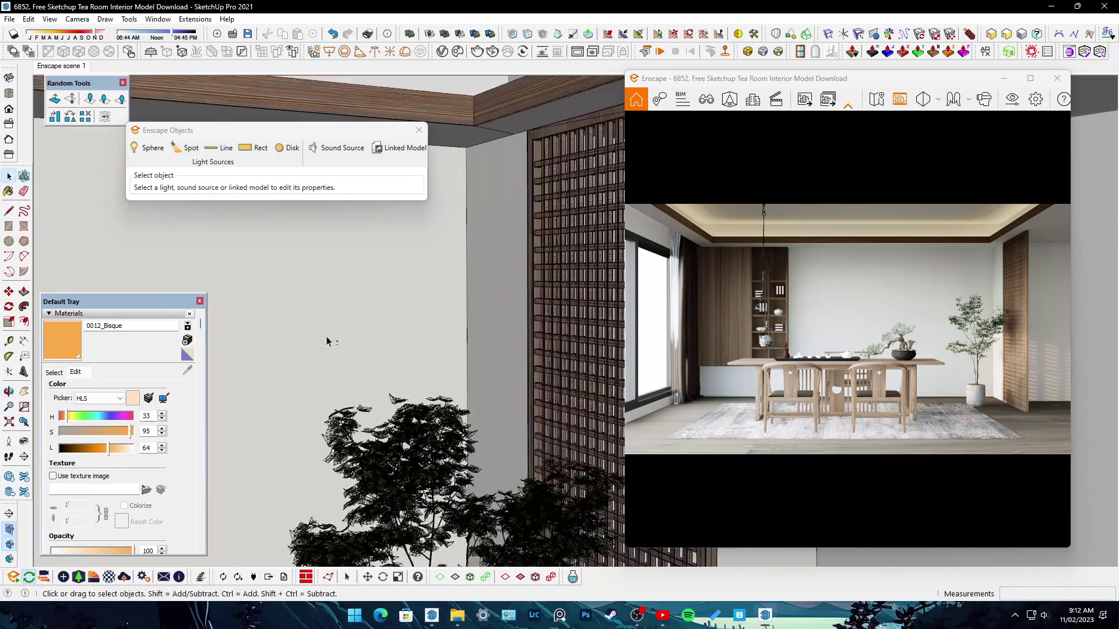
pyautogui.moveTo(359, 363); pyautogui.dragTo(537, 381, button='middle')
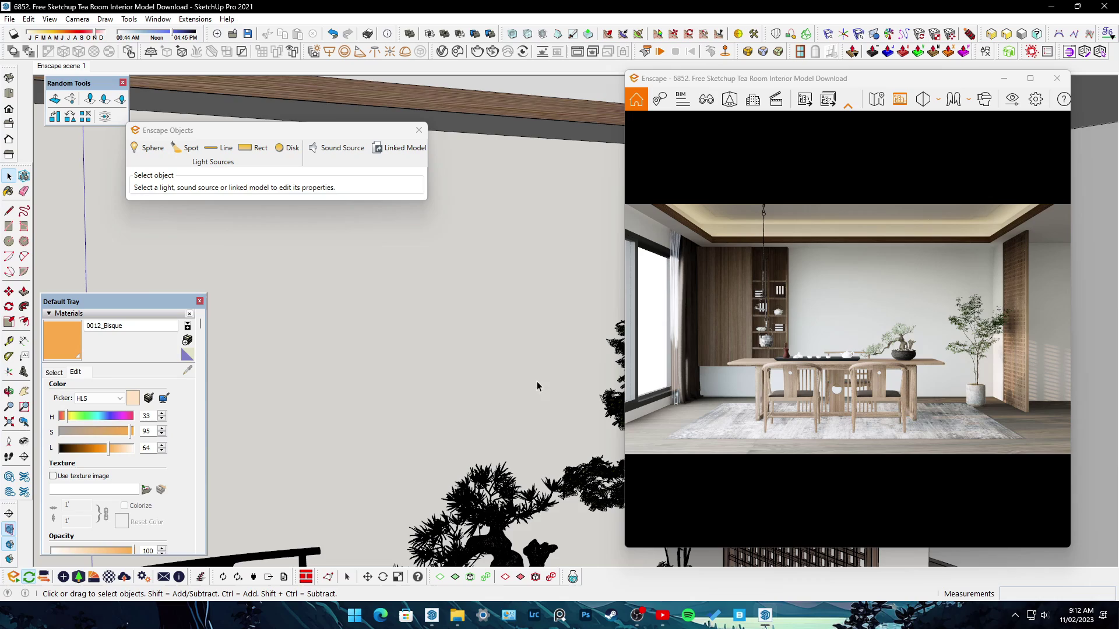
pyautogui.moveTo(412, 314); pyautogui.dragTo(784, 356, button='middle')
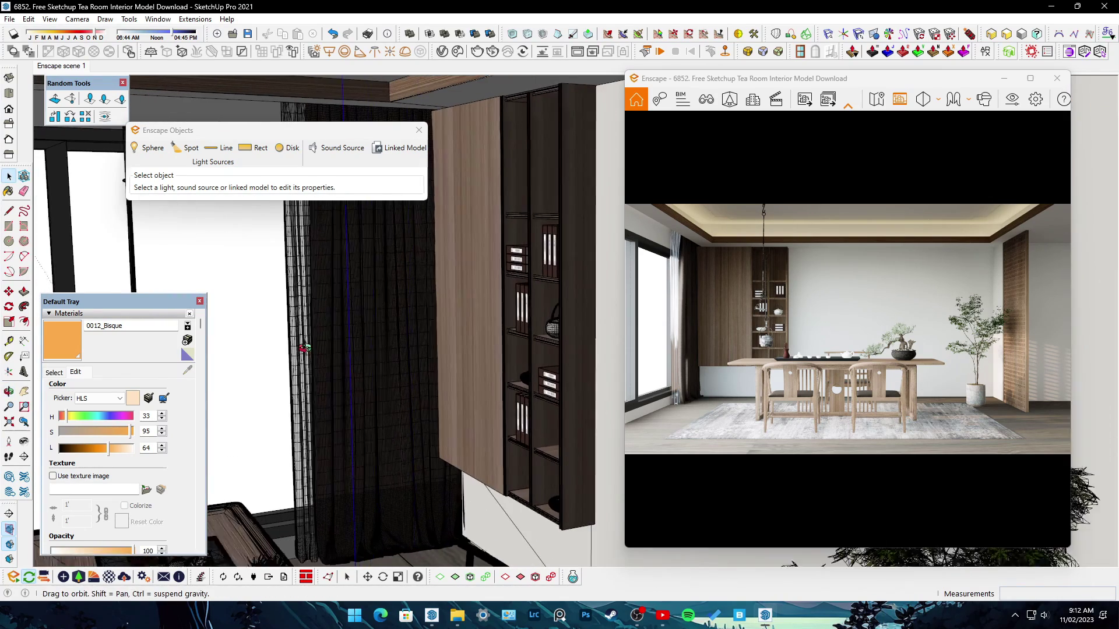
pyautogui.click(784, 357)
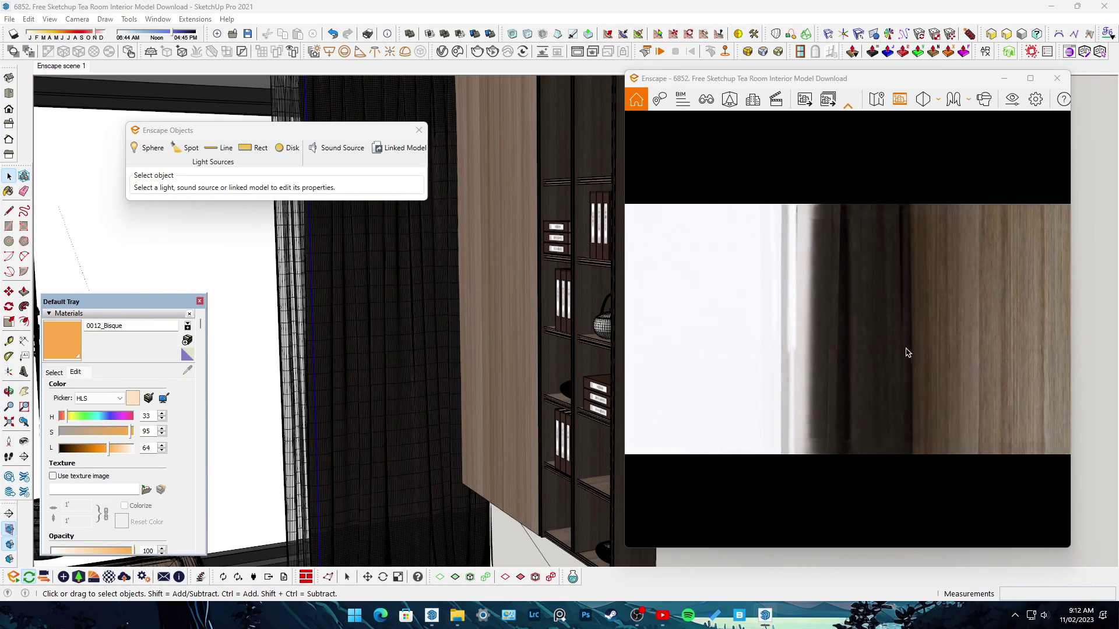
# Load the curtain material into the Enscape Material Editor
pyautogui.click(54, 371)
pyautogui.click(109, 577)
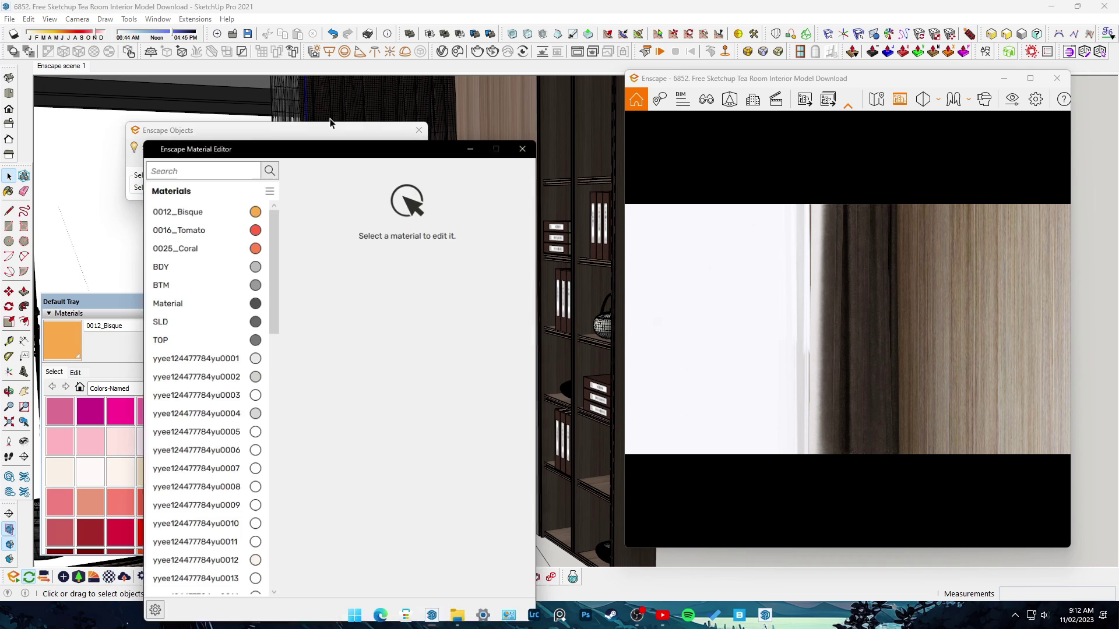
pyautogui.keyDown('alt'); pyautogui.click(306, 315); pyautogui.keyUp('alt')
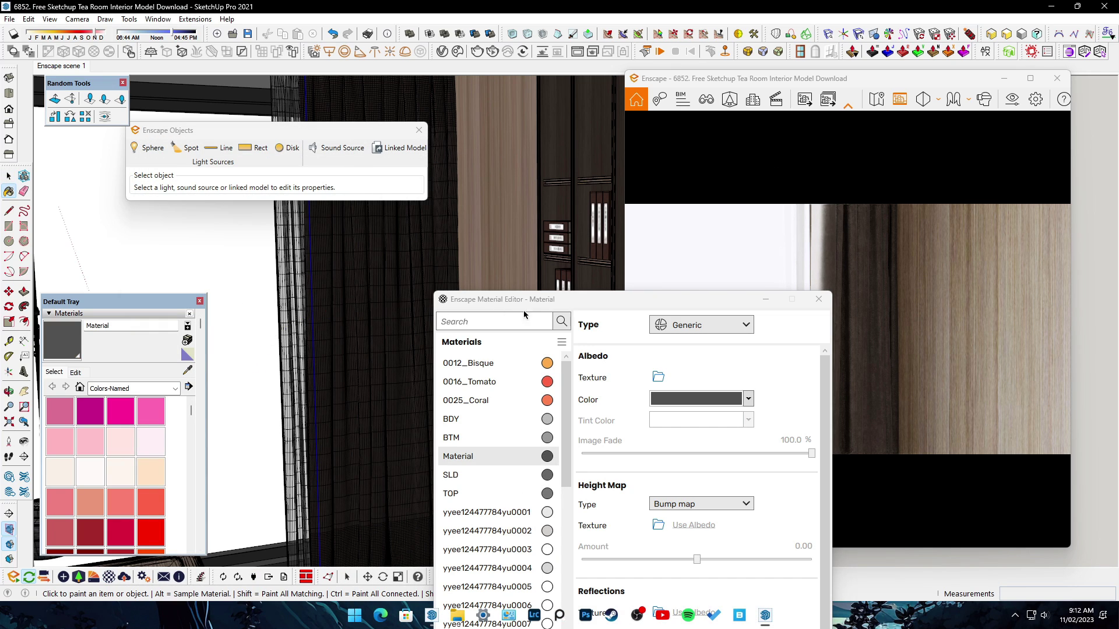
pyautogui.scroll(2, 322, 294)
pyautogui.scroll(2, 361, 316)
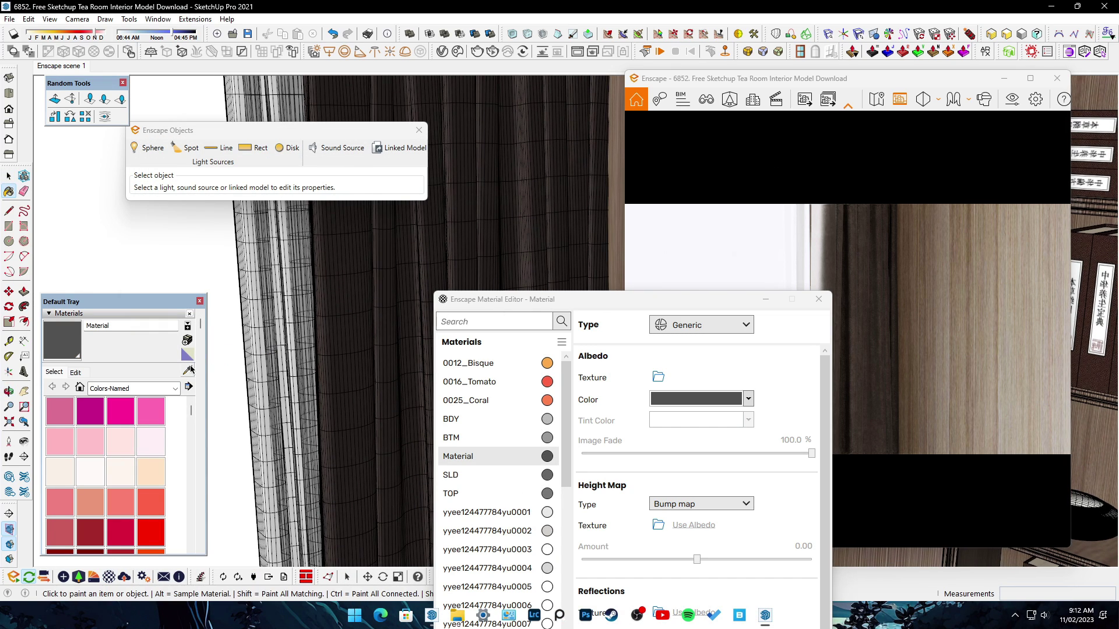
pyautogui.keyDown('alt'); pyautogui.click(271, 322); pyautogui.keyUp('alt')
pyautogui.moveTo(600, 299); pyautogui.dragTo(376, 91)
pyautogui.scroll(-2, 478, 350)
# Set the curtain's transparency to Cutout using the mesh texture from Saved Pictures
pyautogui.click(478, 411)
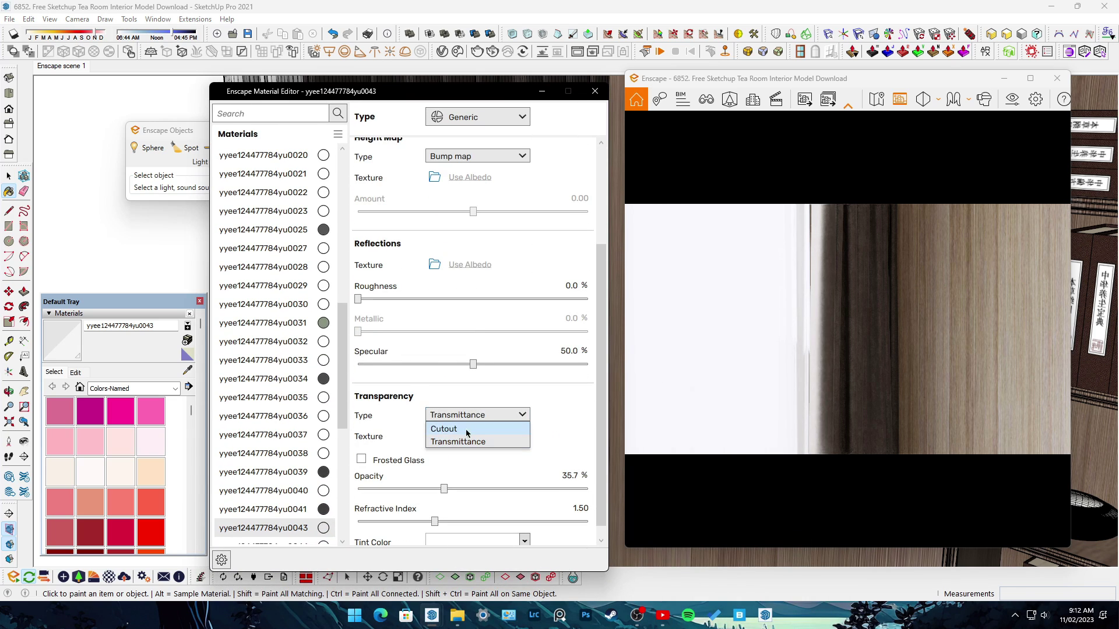
pyautogui.click(439, 434)
pyautogui.click(434, 528)
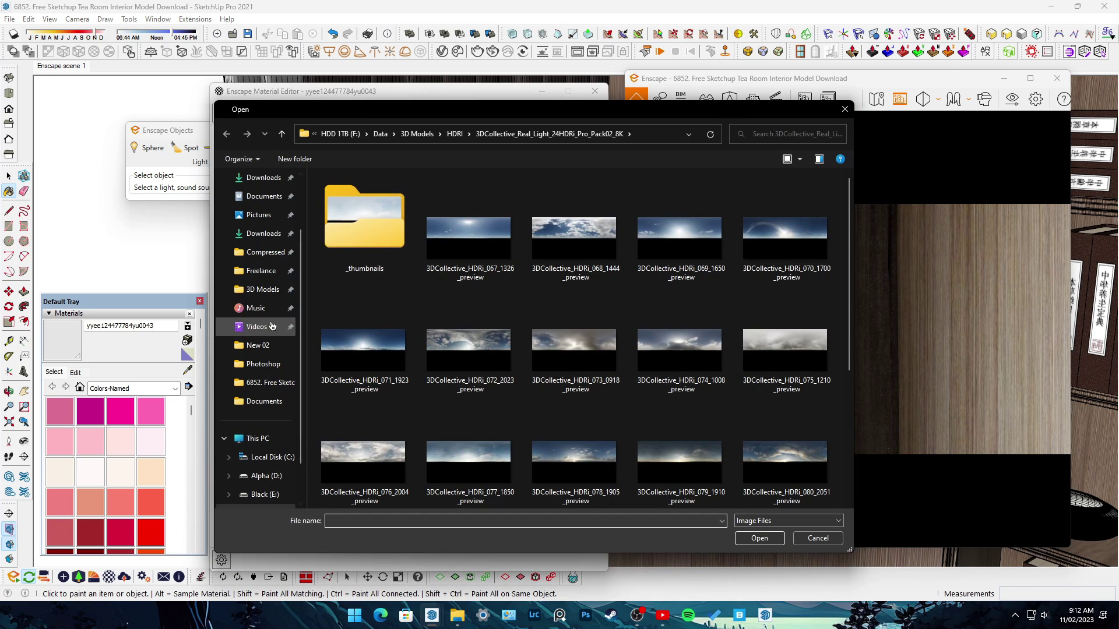
pyautogui.click(265, 213)
pyautogui.doubleClick(478, 350)
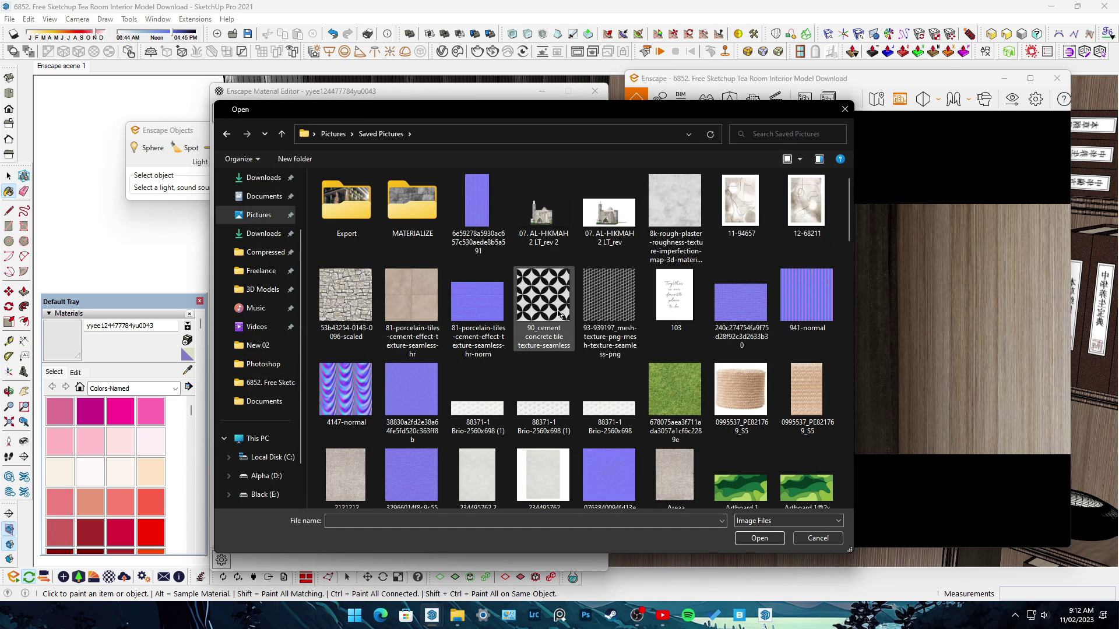
pyautogui.doubleClick(609, 294)
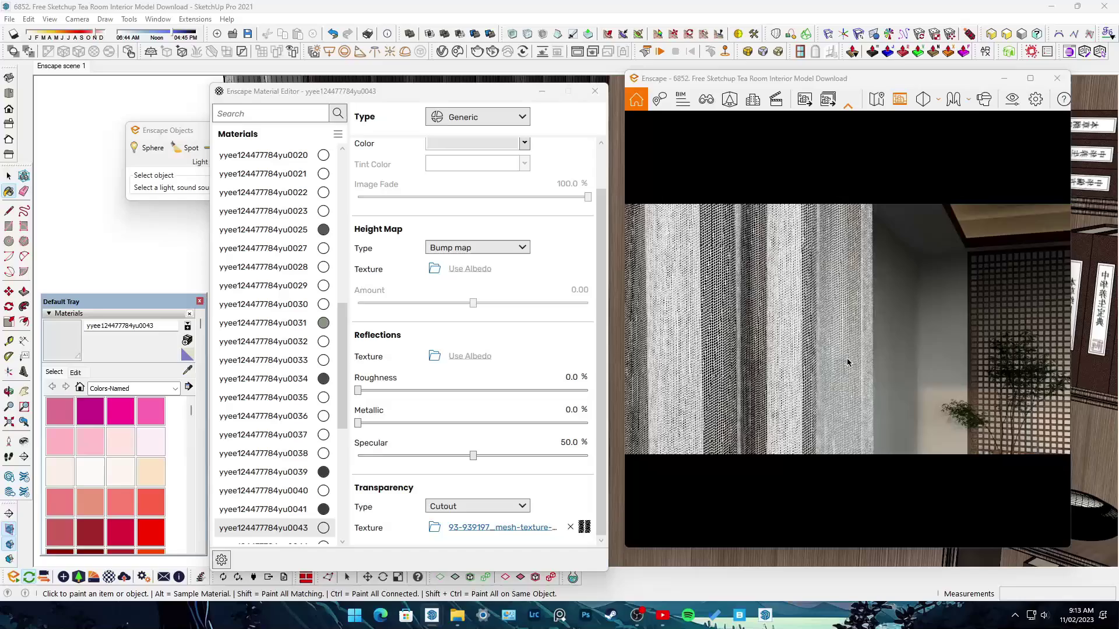
# Scale the cutout texture explicitly to 0.5 m width and 0.5 m height
pyautogui.click(502, 528)
pyautogui.click(344, 381)
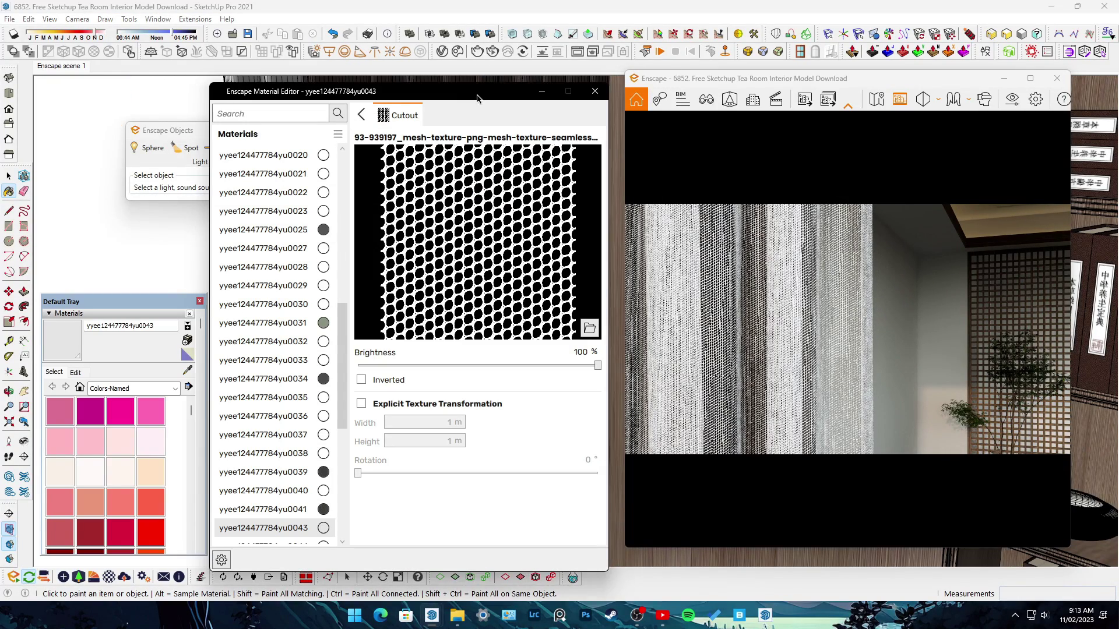
pyautogui.click(342, 392)
pyautogui.click(437, 414)
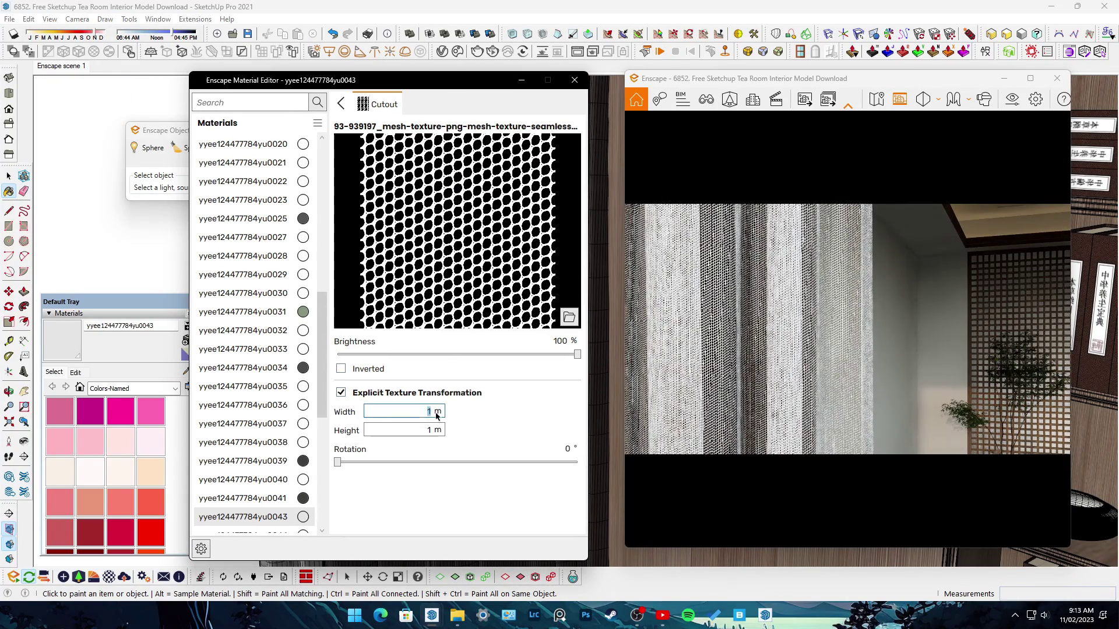
pyautogui.write('0.5')
pyautogui.press('Tab')
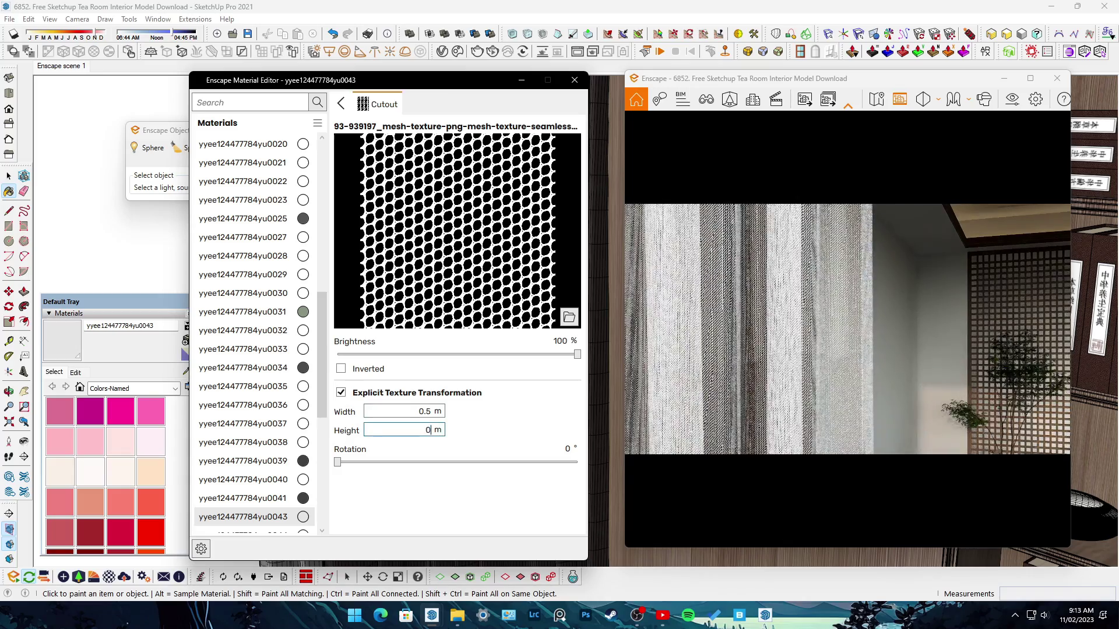
pyautogui.write('0.5')
pyautogui.press('Tab')
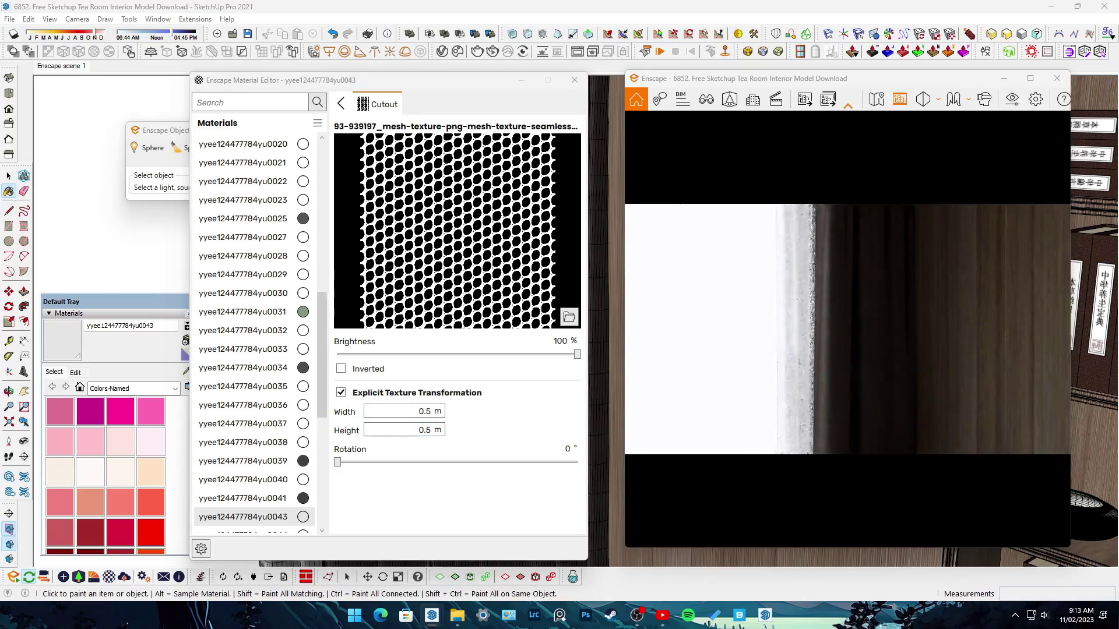
# Minimise the Material Editor and orbit out to show curtain, cabinet and kettle
pyautogui.click(494, 54)
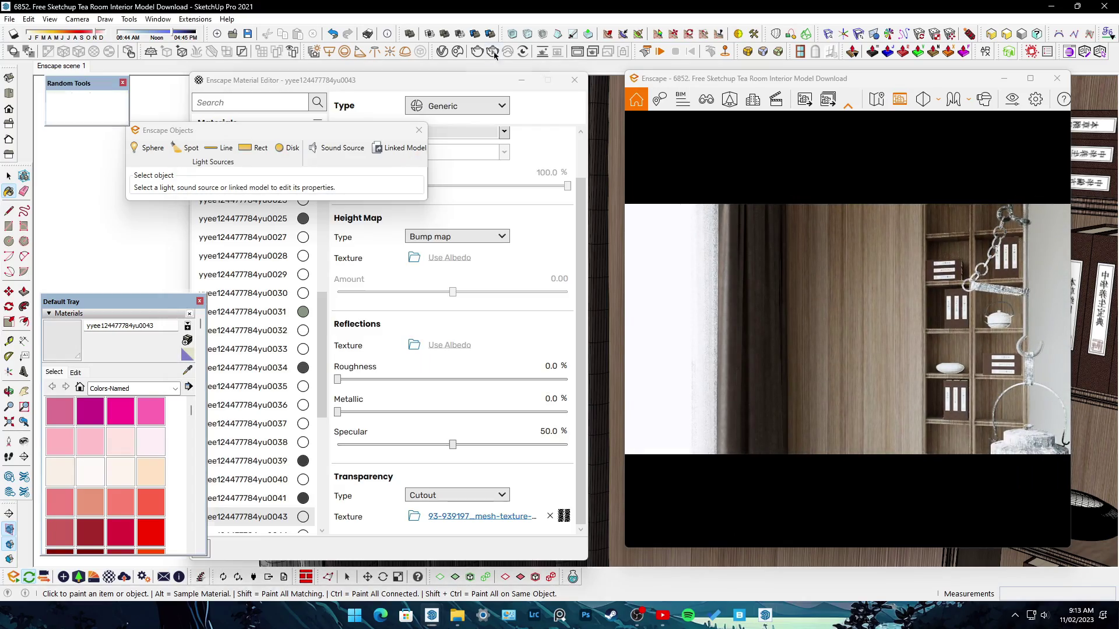
pyautogui.click(766, 615)
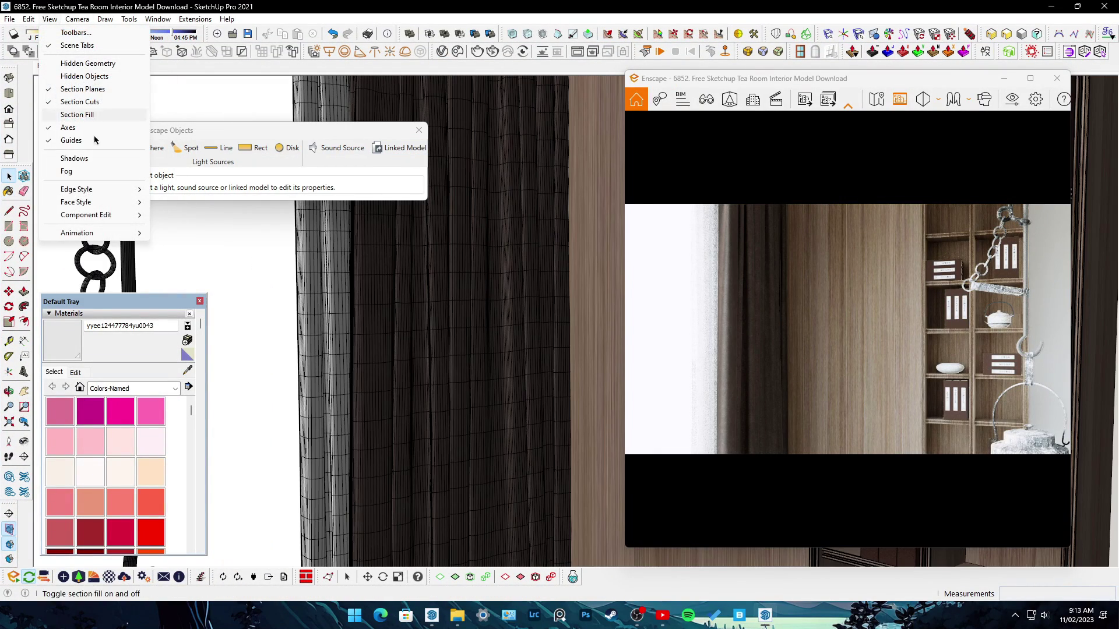
pyautogui.scroll(-5, 408, 291)
pyautogui.moveTo(466, 320); pyautogui.dragTo(603, 405, button='middle')
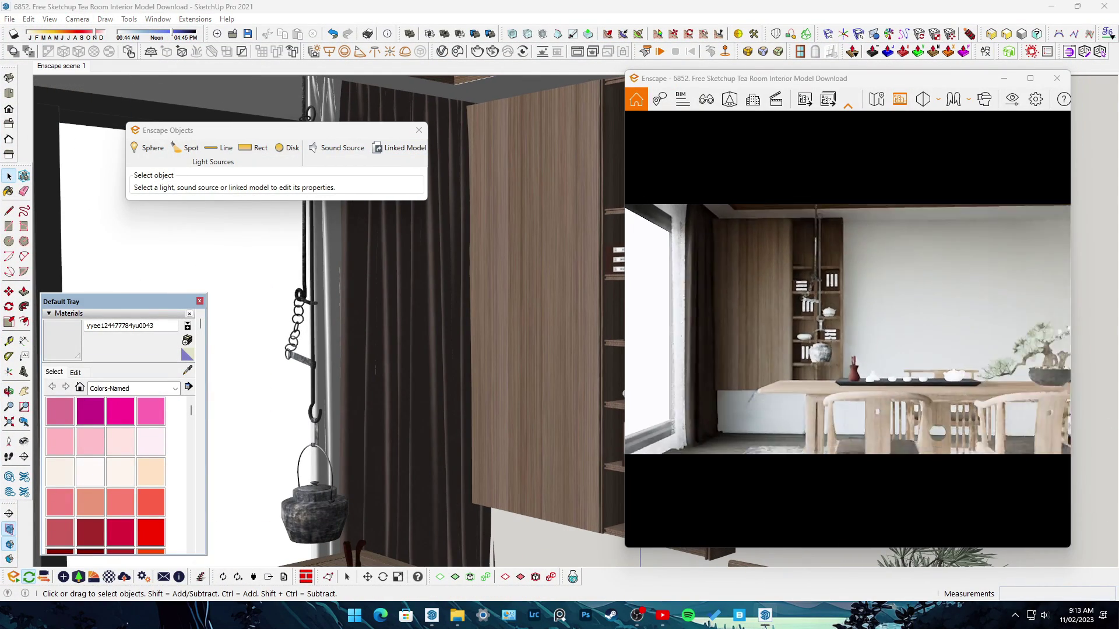
pyautogui.scroll(3, 814, 394)
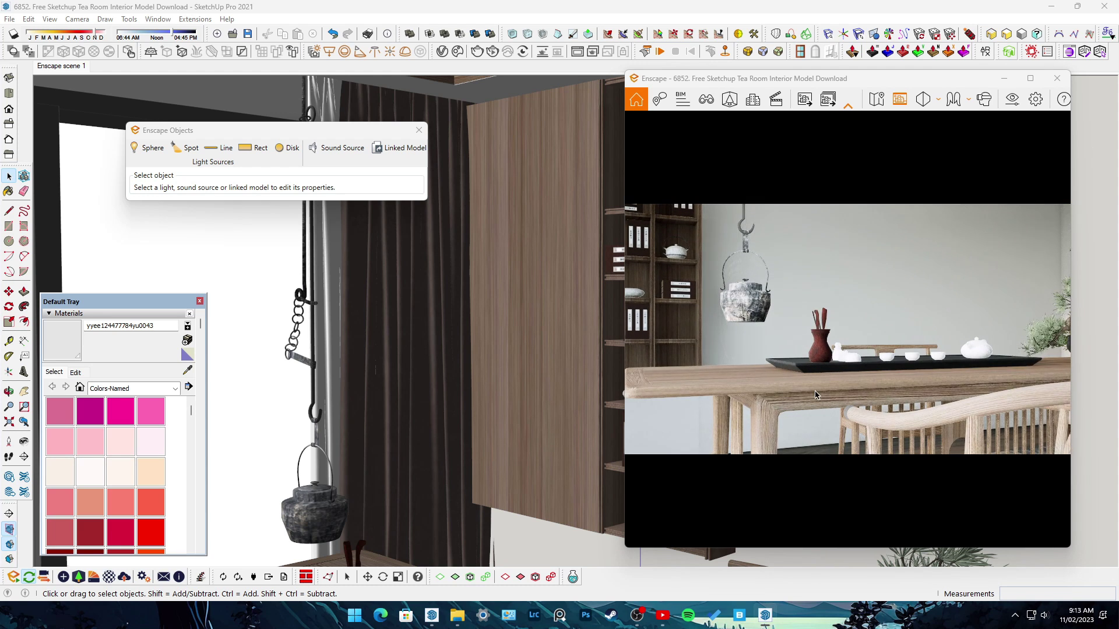
# Lower Enscape exposure to 43% and aim the render camera at the hanging kettle
pyautogui.click(1012, 99)
pyautogui.moveTo(253, 316); pyautogui.dragTo(232, 316)
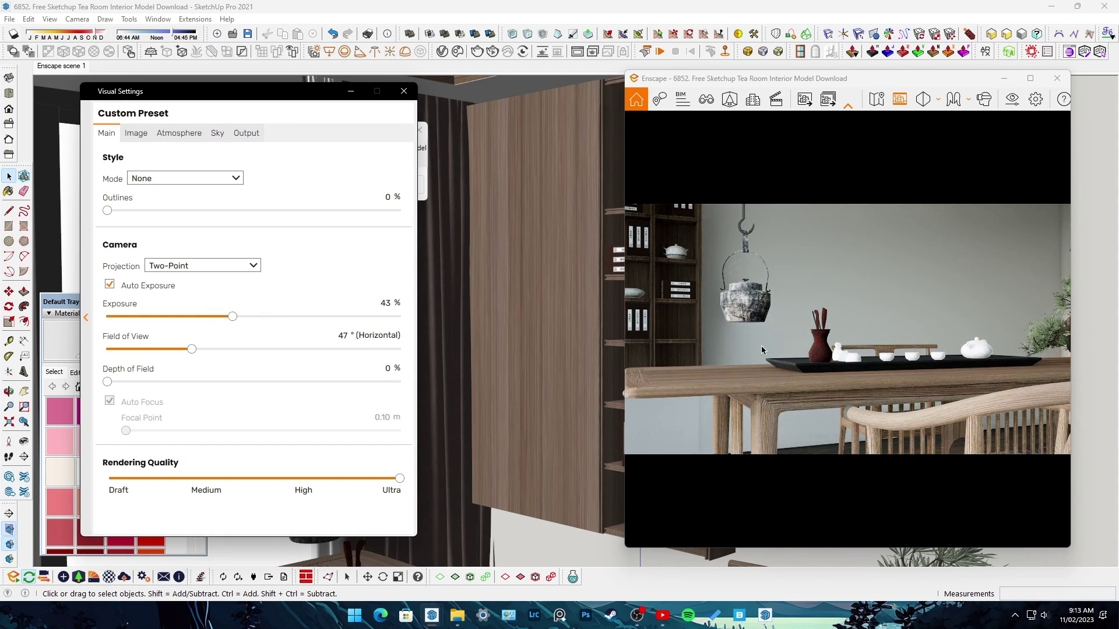
pyautogui.moveTo(733, 303); pyautogui.dragTo(733, 349)
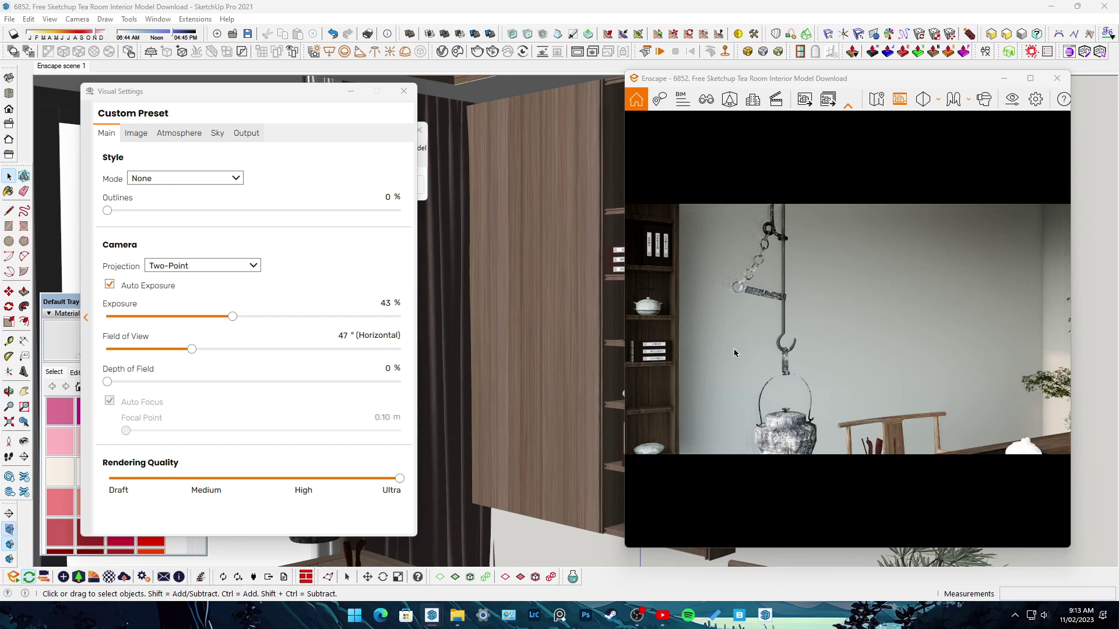
pyautogui.moveTo(858, 268); pyautogui.dragTo(866, 304)
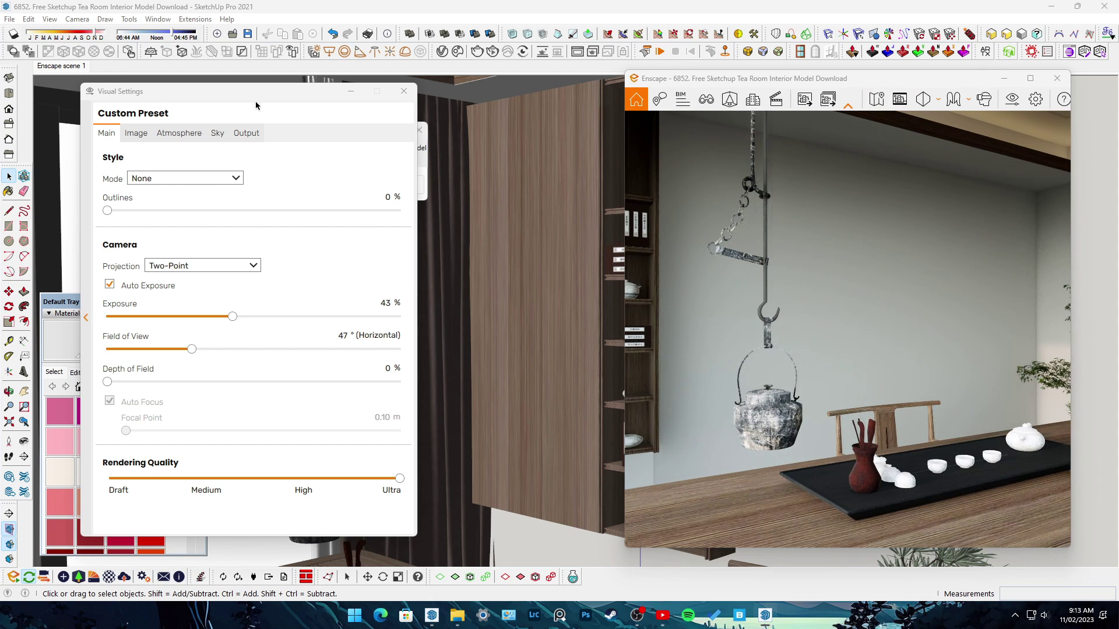
pyautogui.moveTo(256, 105)
pyautogui.mouseDown()
pyautogui.moveTo(673, 178)
pyautogui.moveTo(522, 125)
pyautogui.mouseUp()
pyautogui.press('b')
# Open the kettle material and bring its roughness down to just above zero
pyautogui.click(110, 577)
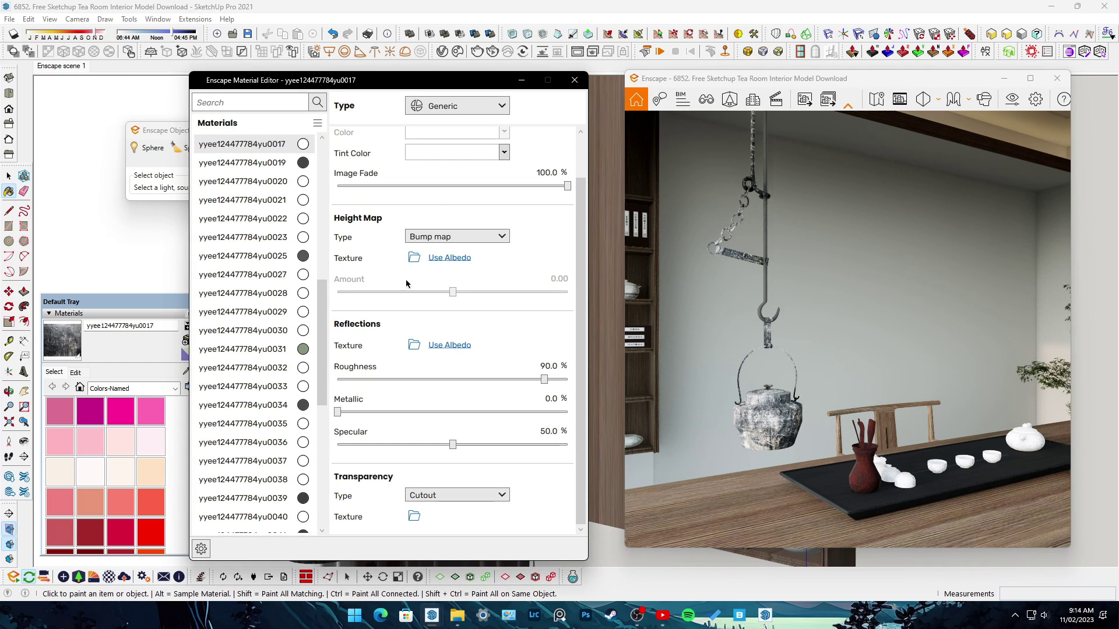
pyautogui.moveTo(546, 382)
pyautogui.mouseDown()
pyautogui.moveTo(360, 385)
pyautogui.moveTo(527, 412)
pyautogui.mouseUp()
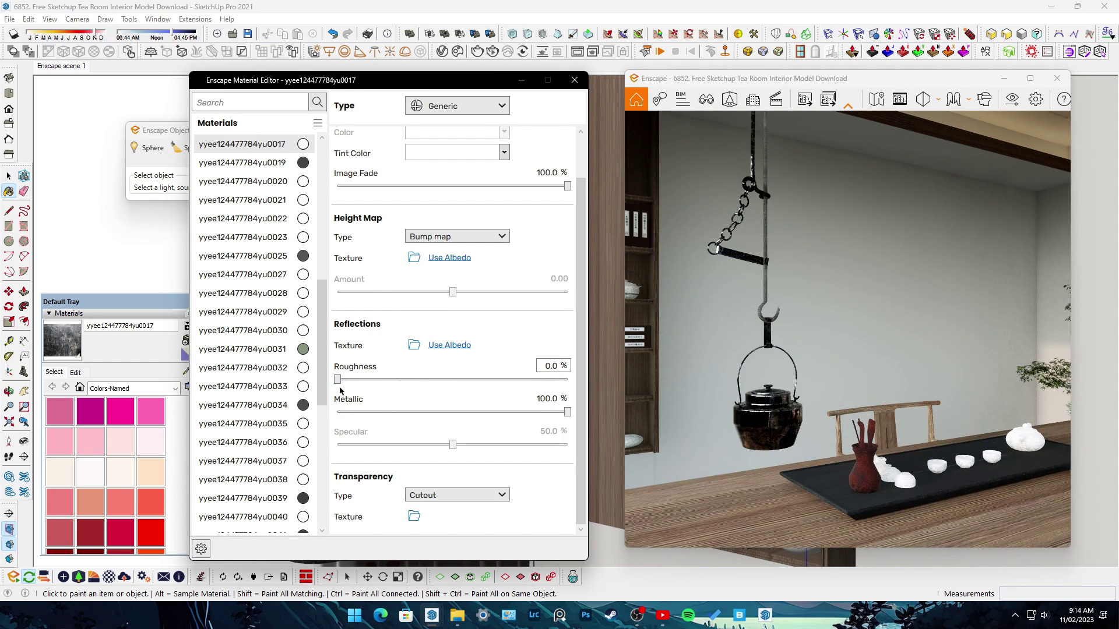
pyautogui.moveTo(338, 381); pyautogui.dragTo(348, 380)
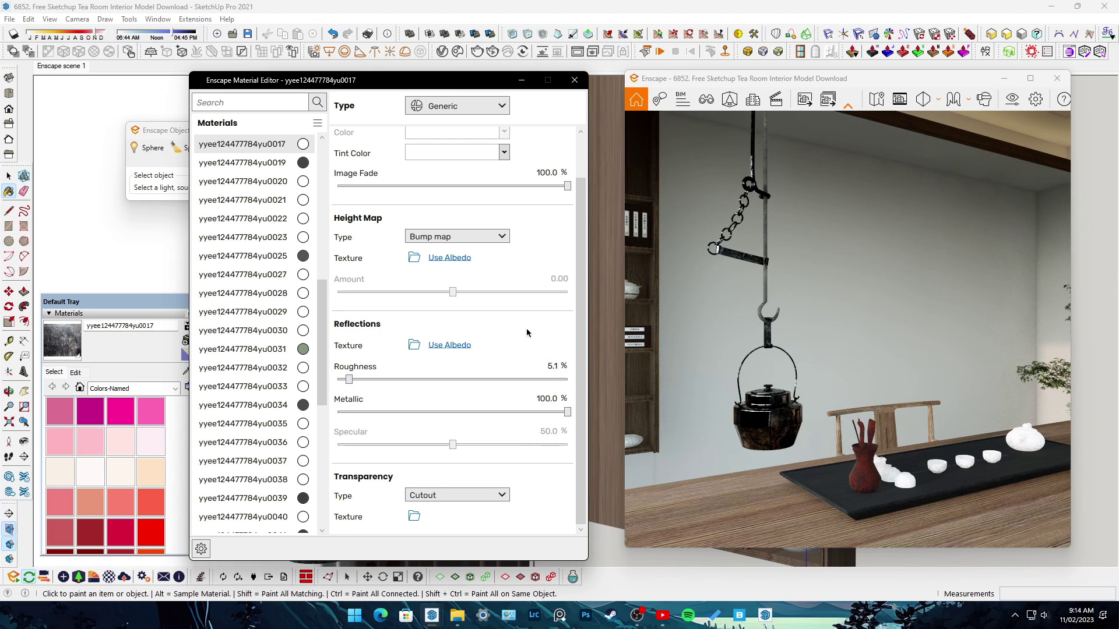
pyautogui.scroll(1, 526, 332)
pyautogui.click(504, 200)
pyautogui.click(515, 250)
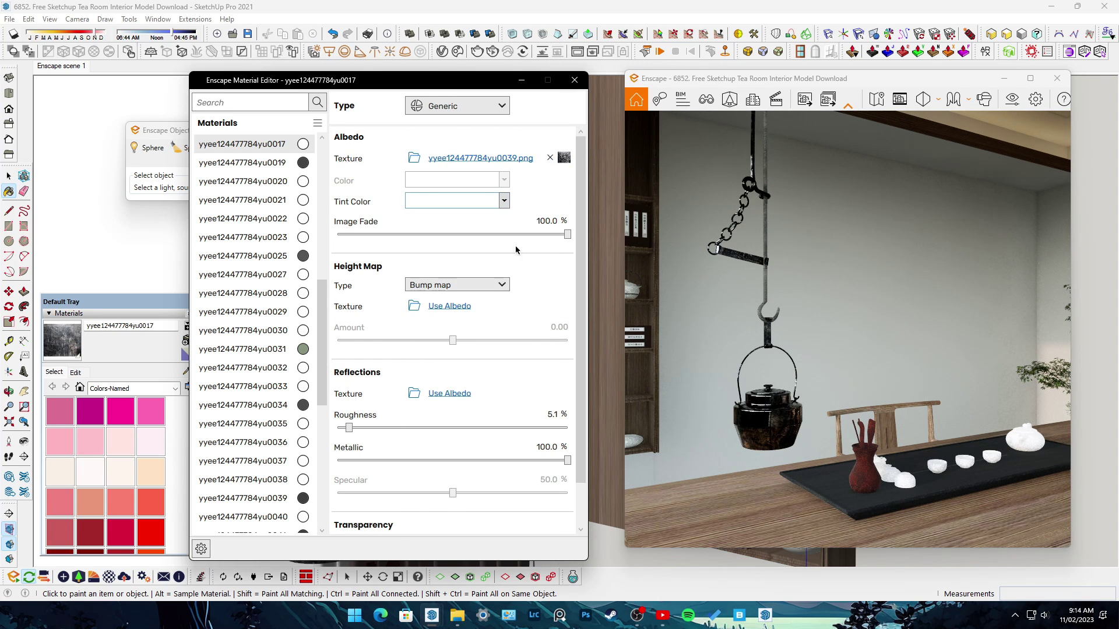
# Invert the kettle's albedo texture and lower its brightness
pyautogui.click(560, 163)
pyautogui.click(341, 368)
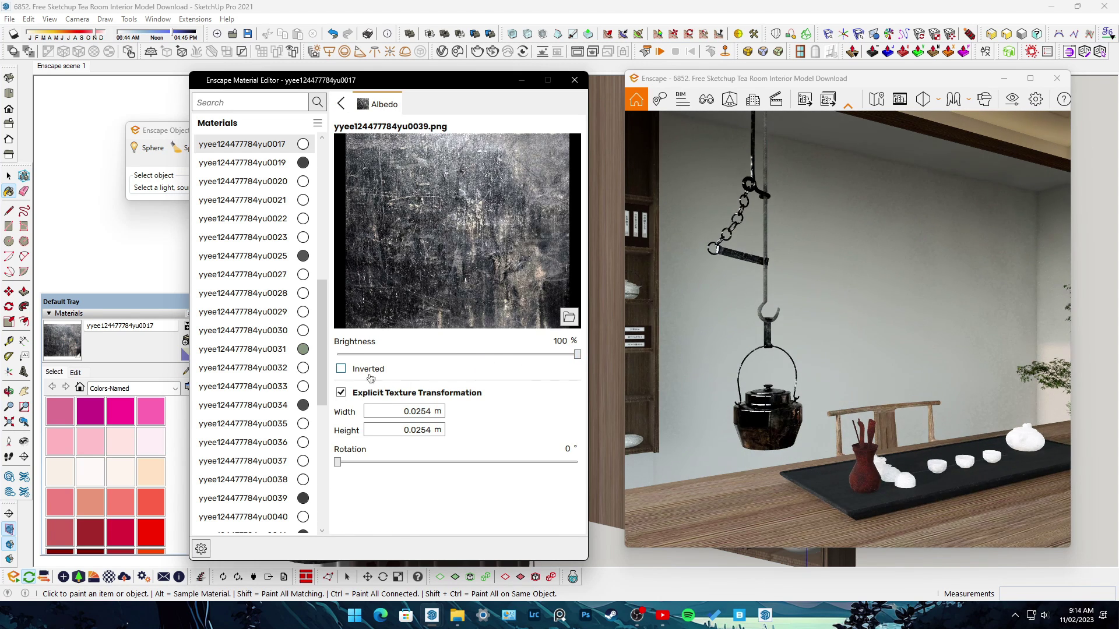
pyautogui.click(482, 354)
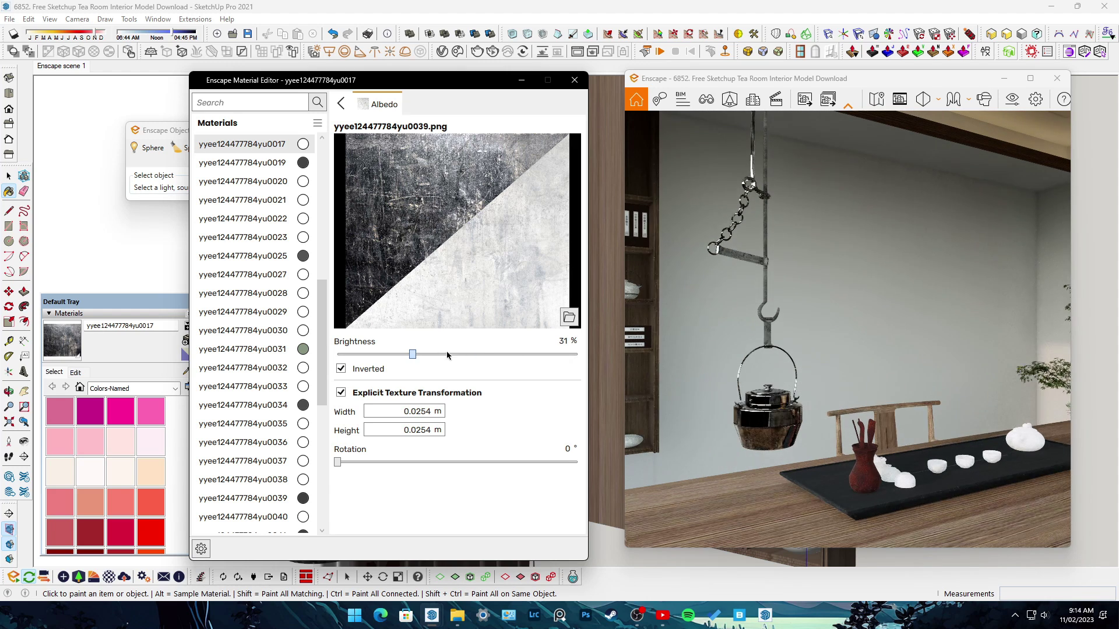
pyautogui.scroll(3, 497, 361)
pyautogui.click(342, 103)
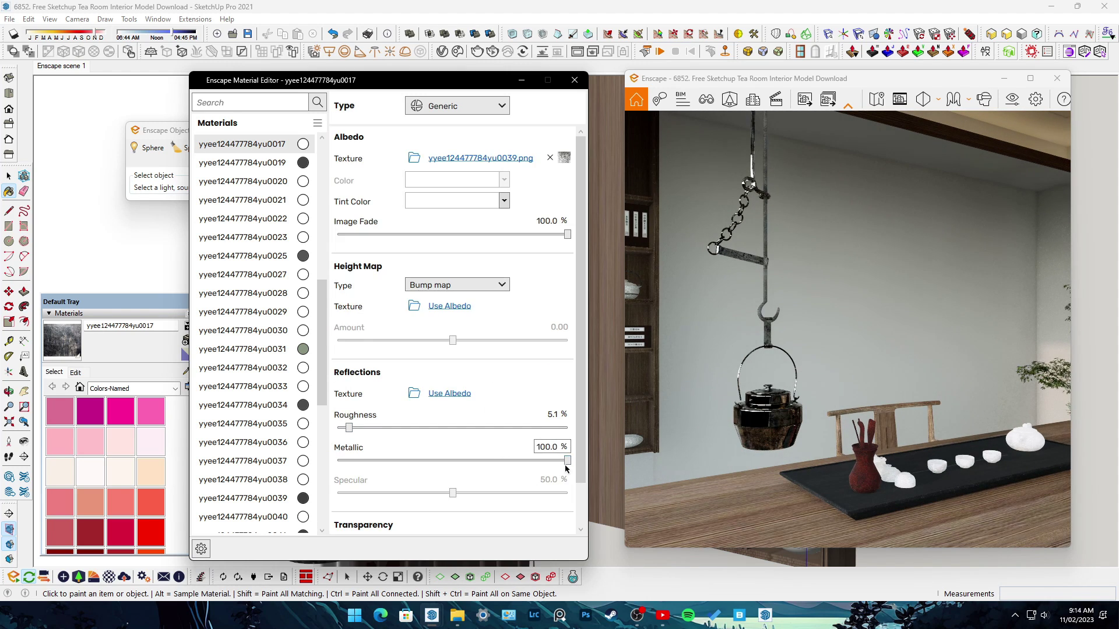
# Set the kettle material to 85.3% metallic, 3.3% roughness and 96.1% specular
pyautogui.moveTo(501, 460); pyautogui.dragTo(533, 460)
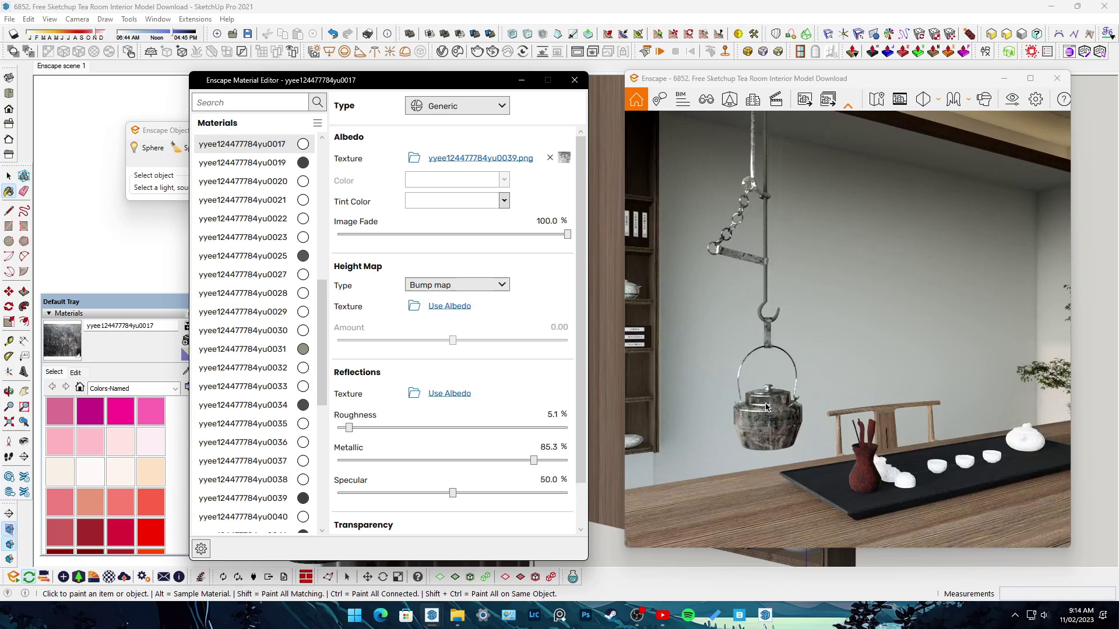
pyautogui.moveTo(349, 428); pyautogui.dragTo(345, 428)
pyautogui.moveTo(453, 493); pyautogui.dragTo(558, 492)
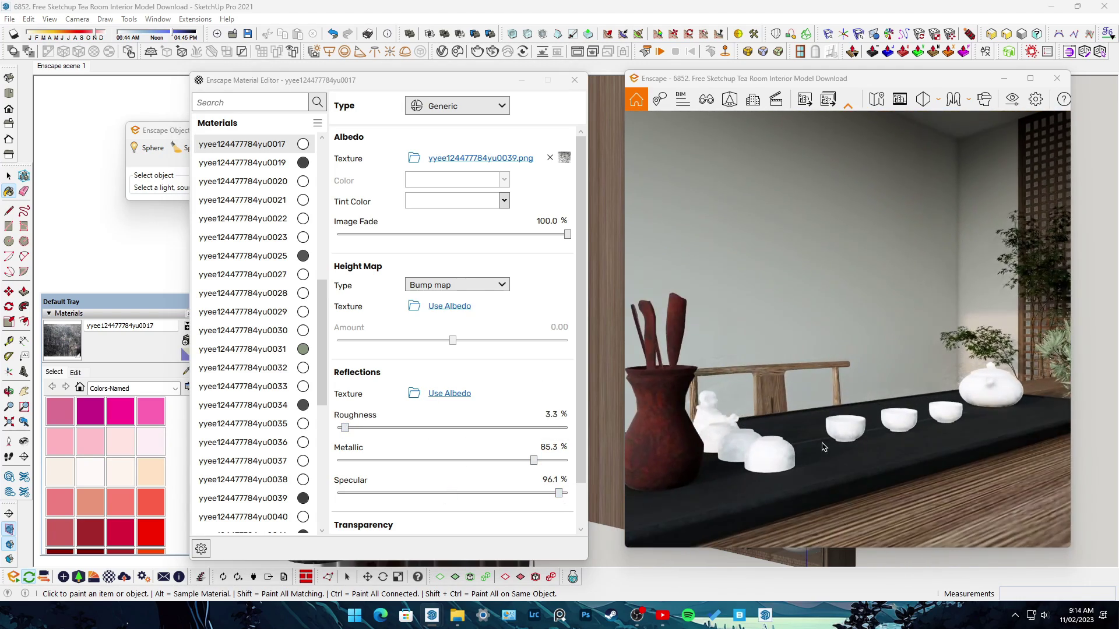
pyautogui.moveTo(361, 80)
pyautogui.mouseDown()
pyautogui.moveTo(646, 449)
pyautogui.moveTo(684, 451)
pyautogui.mouseUp()
pyautogui.click(307, 291)
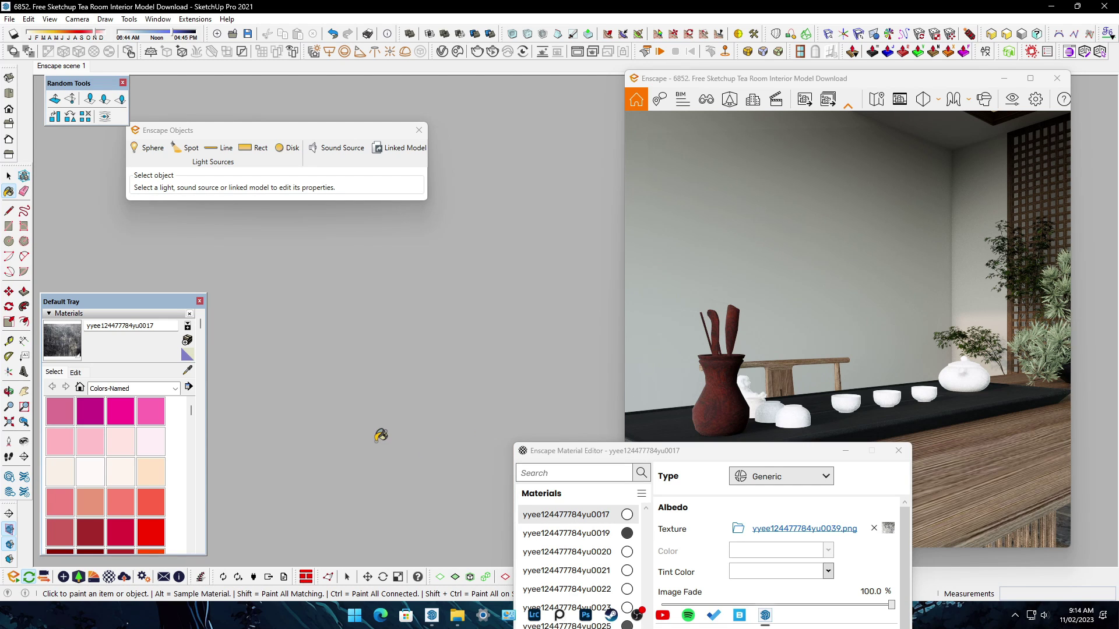
# Zoom in and sample the white teaware material with the Paint Bucket
pyautogui.press('space')
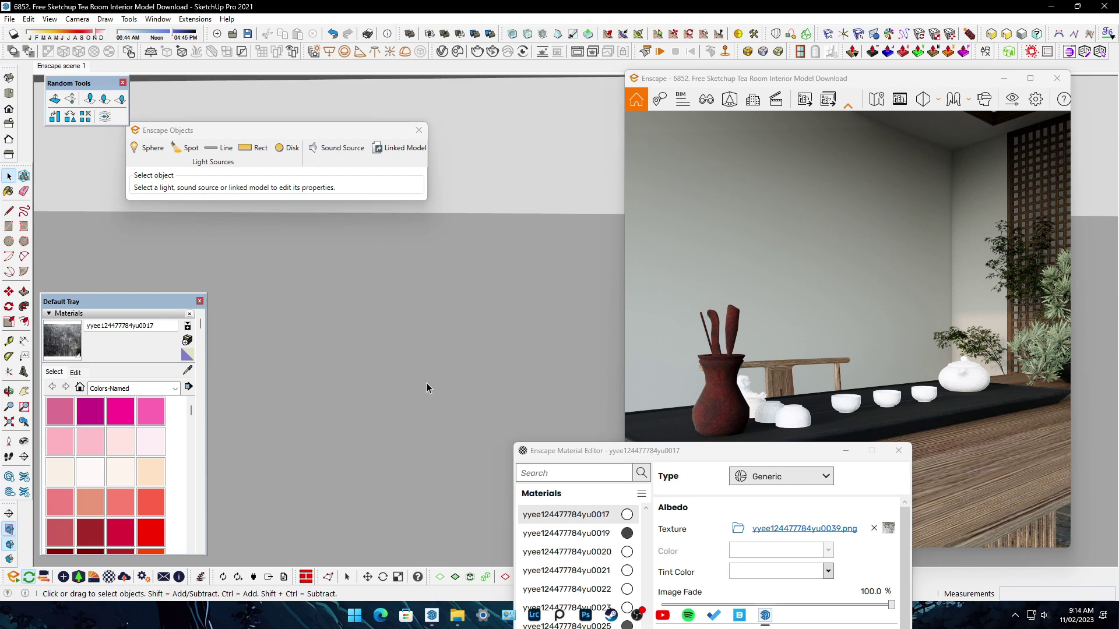
pyautogui.press('z')
pyautogui.scroll(-10, 383, 509)
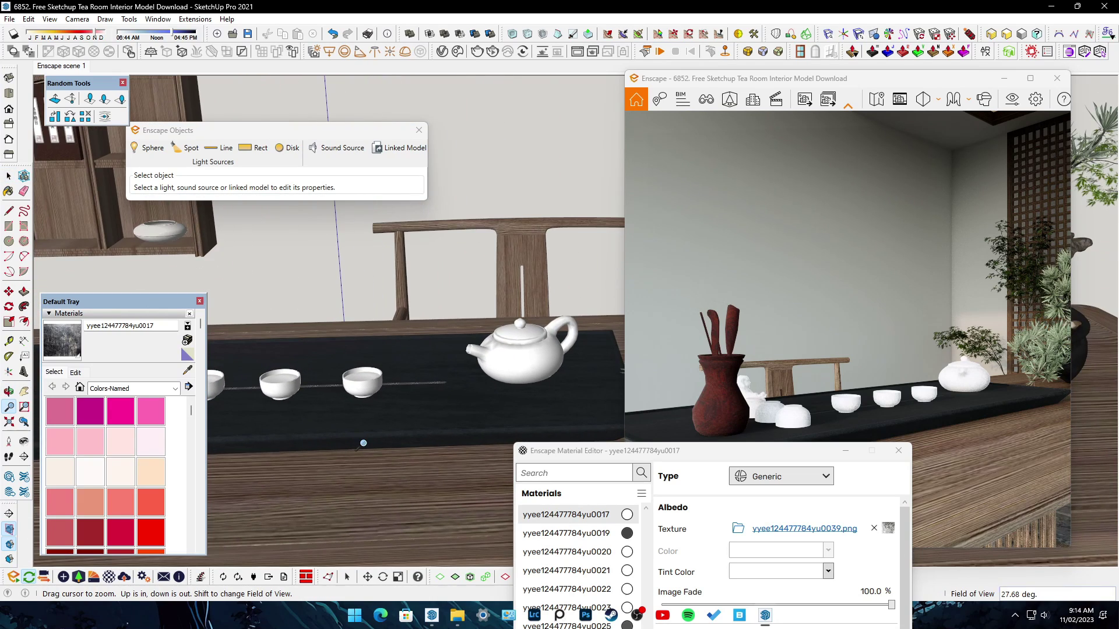
pyautogui.scroll(5, 424, 424)
pyautogui.press('b')
pyautogui.keyDown('alt'); pyautogui.click(391, 402); pyautogui.keyUp('alt')
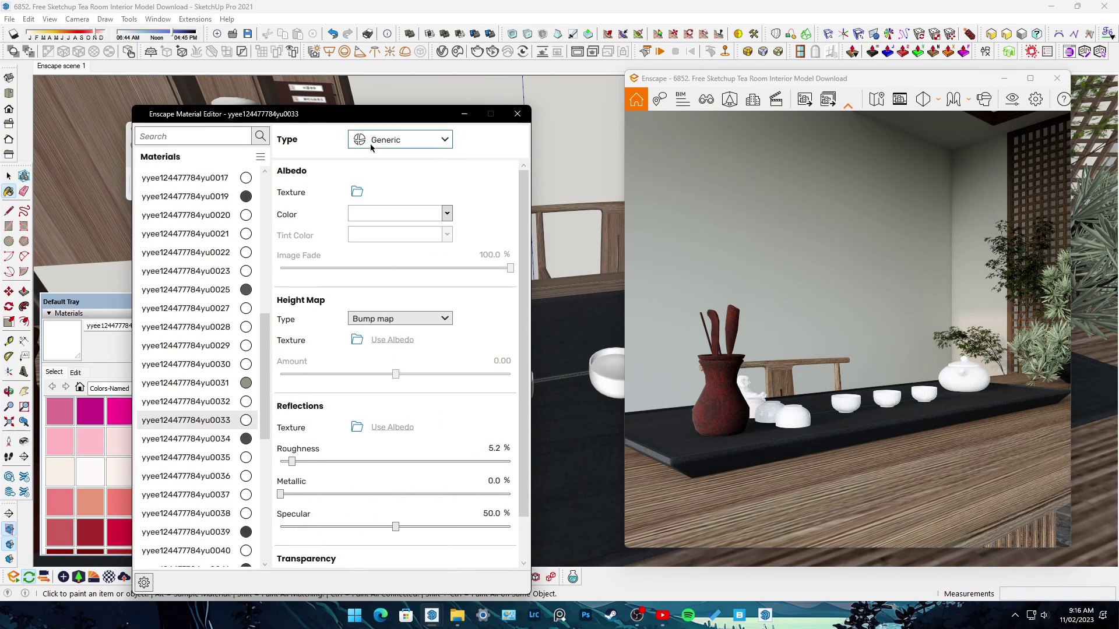
# Give the teaware 37.5% metallic, a light grey colour and 84.9% specular
pyautogui.moveTo(282, 496); pyautogui.dragTo(366, 494)
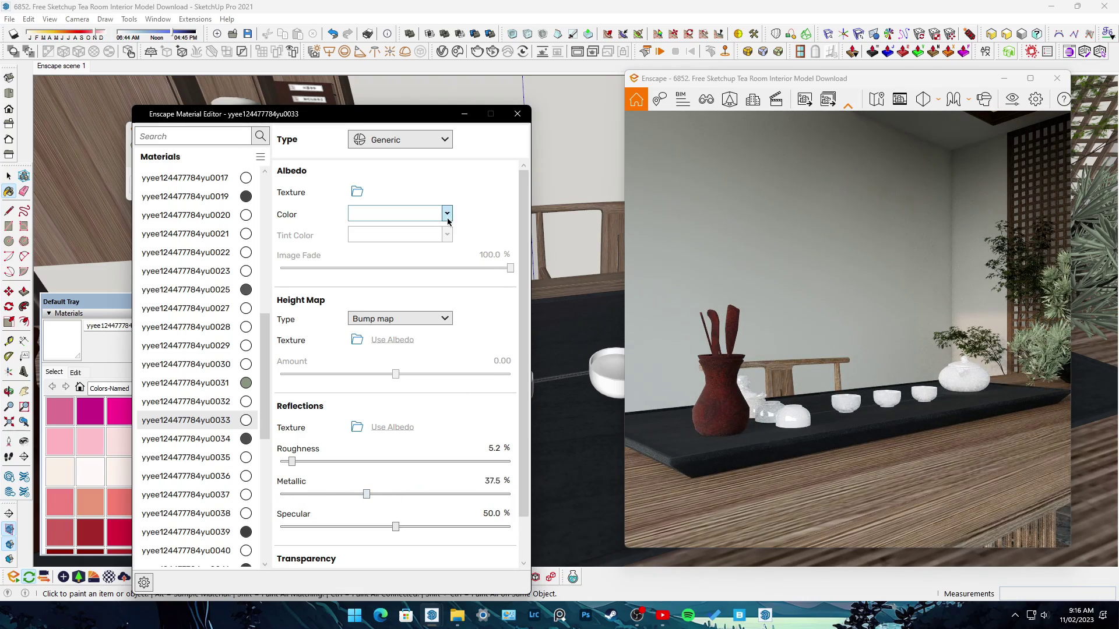
pyautogui.click(447, 213)
pyautogui.click(356, 260)
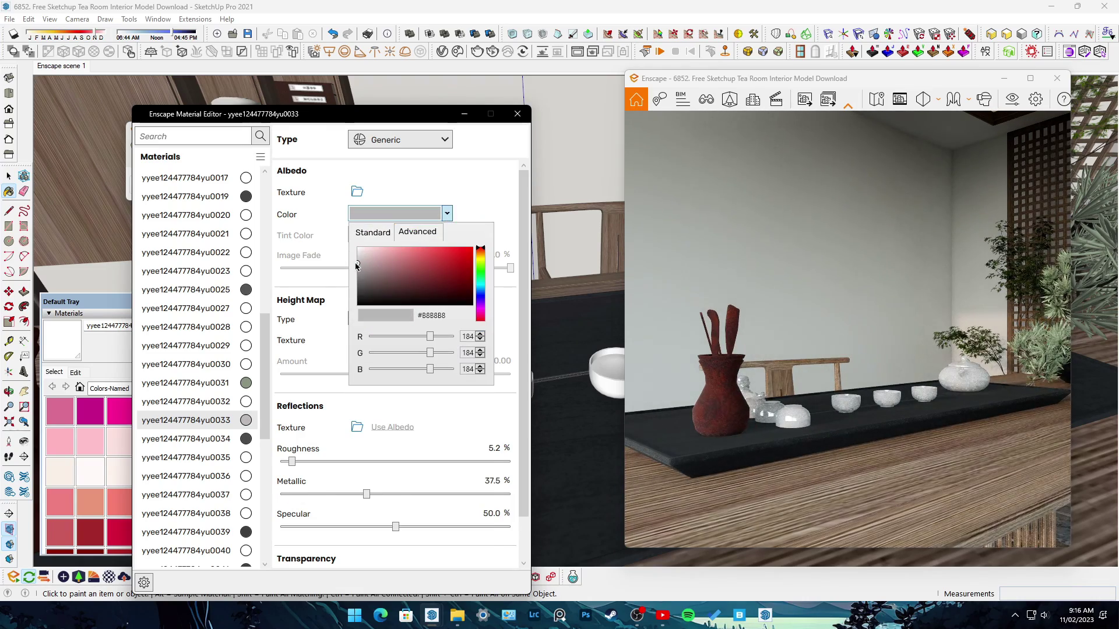
pyautogui.click(479, 196)
pyautogui.moveTo(409, 526); pyautogui.dragTo(476, 526)
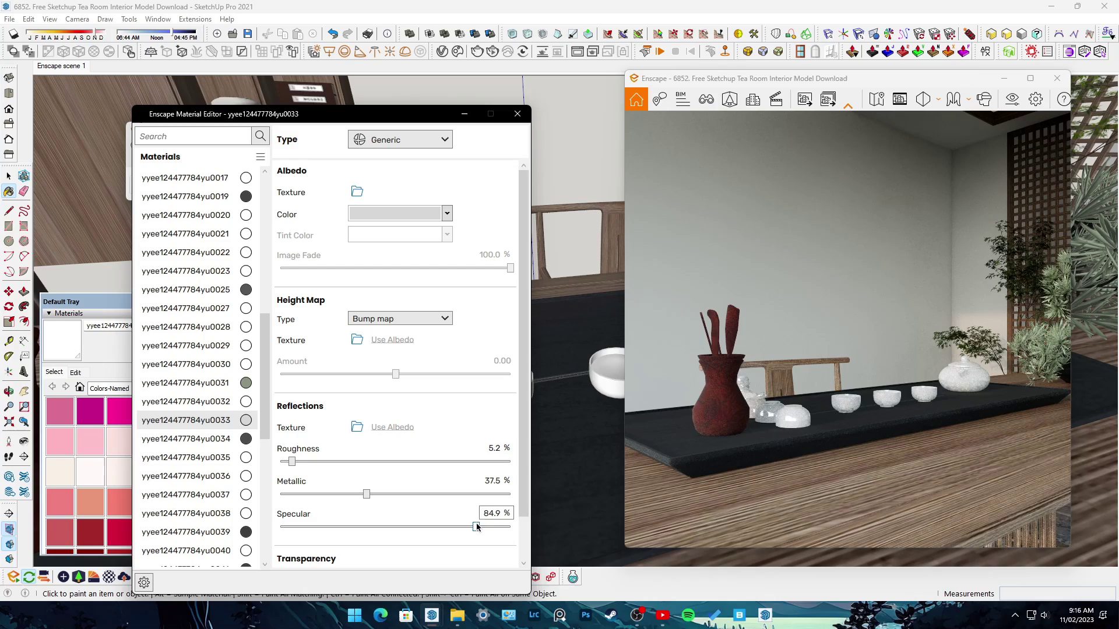
pyautogui.moveTo(844, 350); pyautogui.dragTo(788, 406)
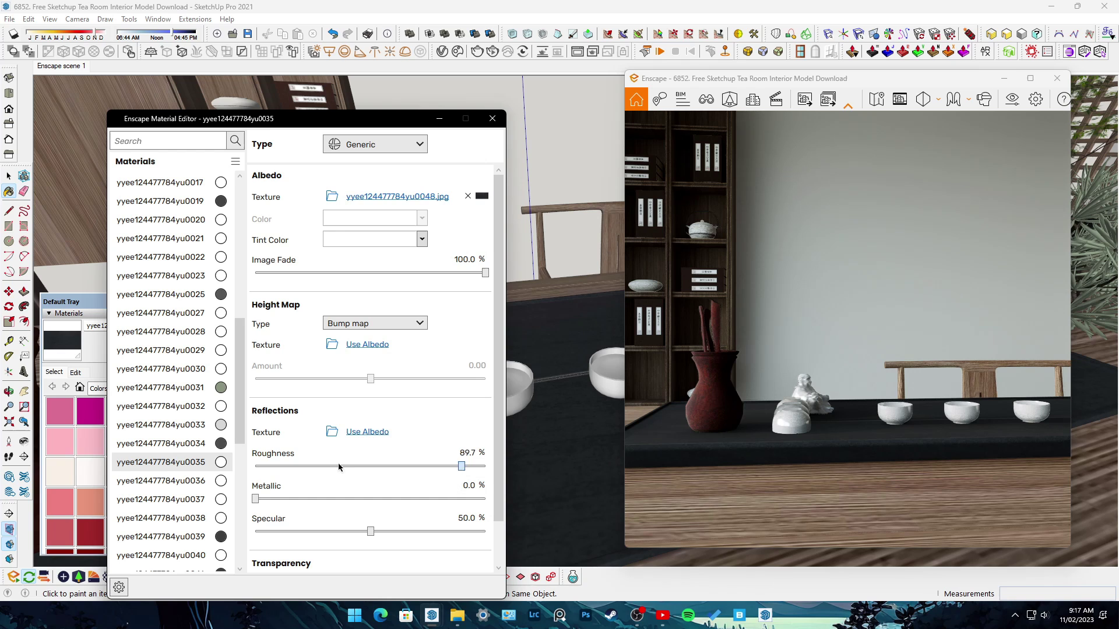
# Set the tray material's roughness to 37.6% and load the purple normal map
pyautogui.click(338, 466)
pyautogui.moveTo(827, 420); pyautogui.dragTo(870, 450)
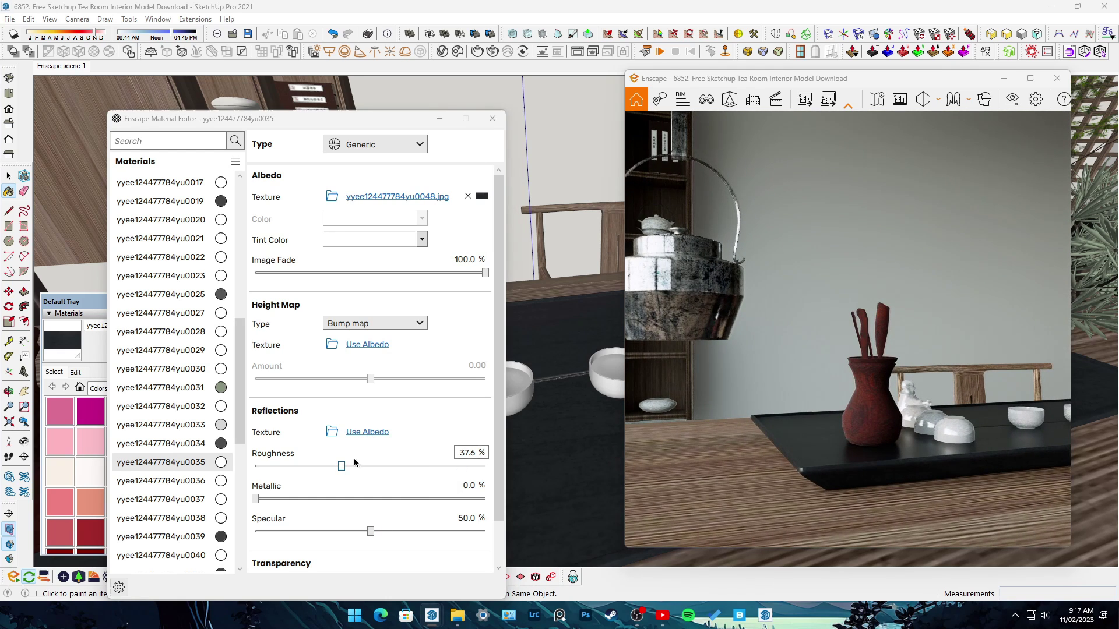
pyautogui.click(331, 344)
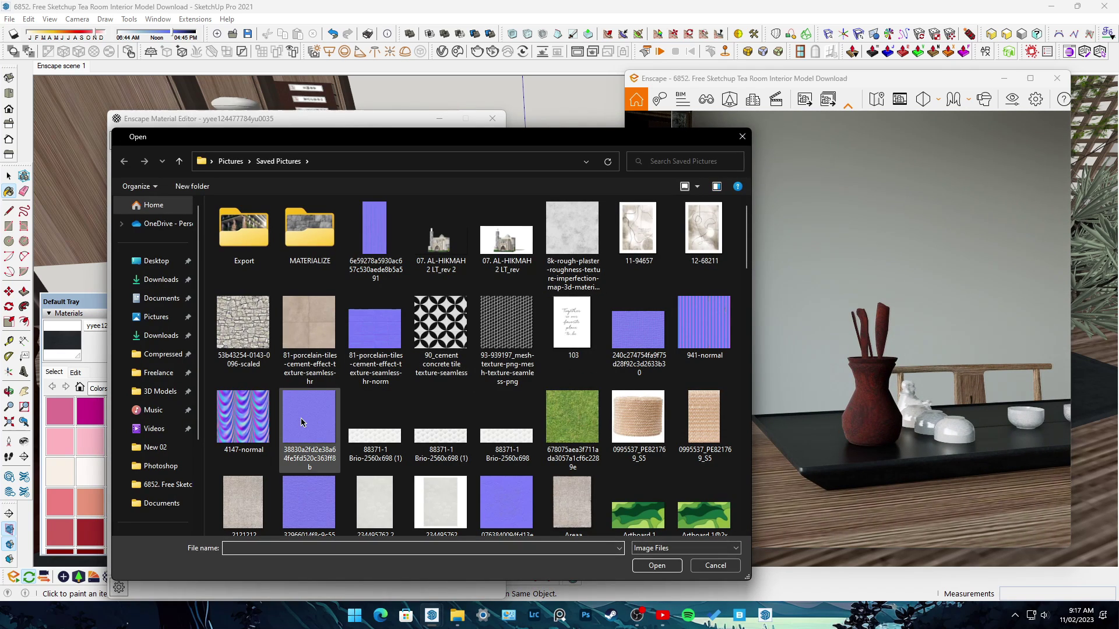
pyautogui.keyDown('ctrl'); pyautogui.scroll(1, 499, 413); pyautogui.keyUp('ctrl')
pyautogui.keyDown('ctrl'); pyautogui.scroll(2, 617, 338); pyautogui.keyUp('ctrl')
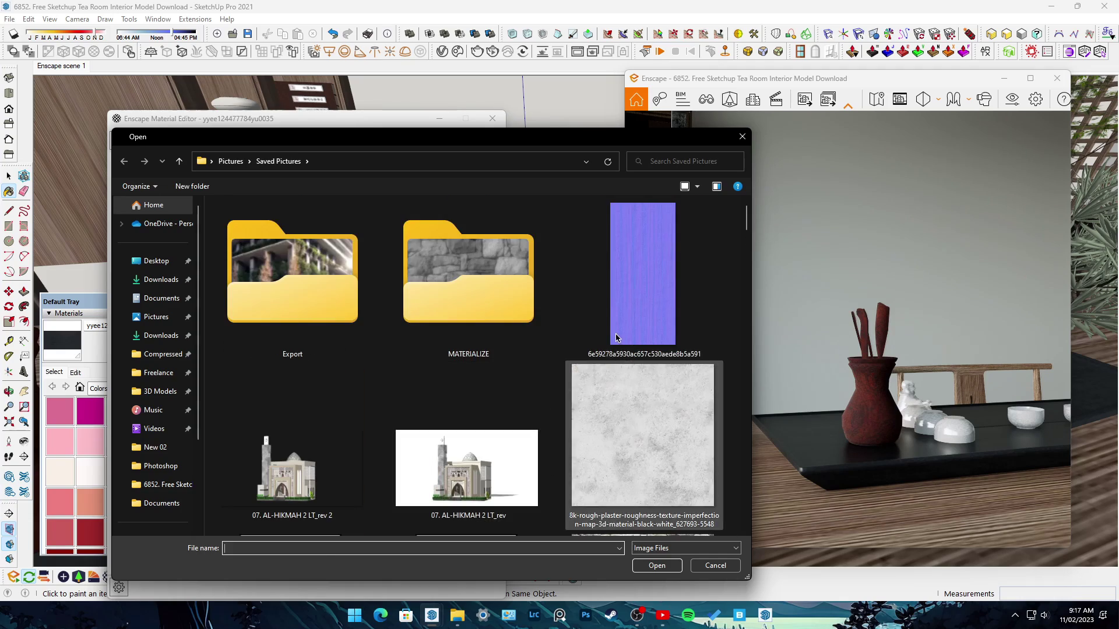
pyautogui.doubleClick(616, 338)
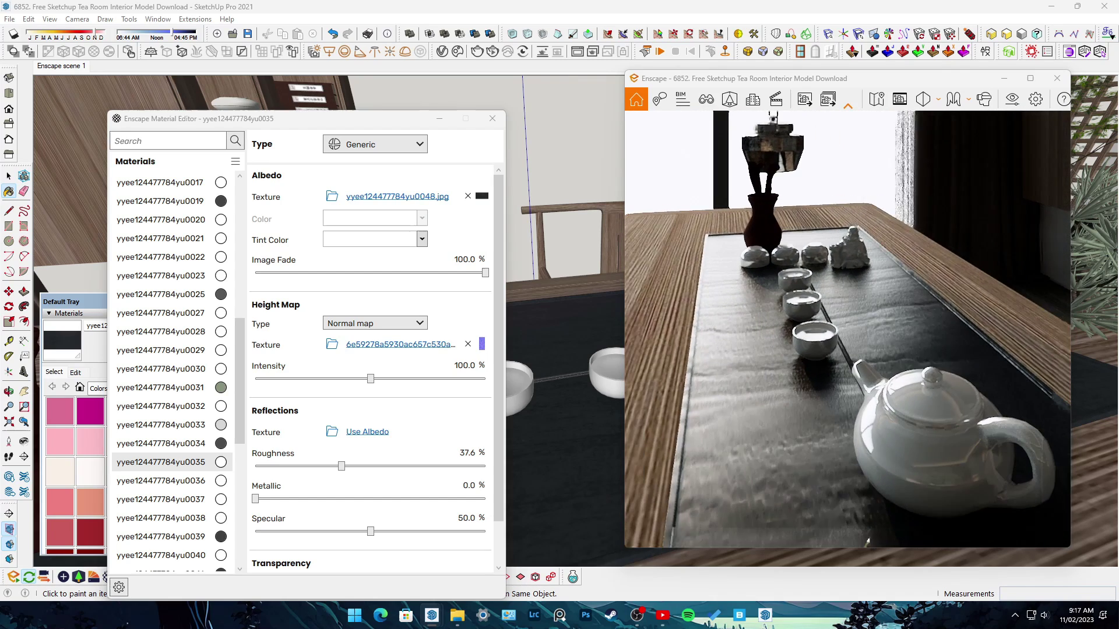
# Transform the normal map explicitly: rotation 90°, width 0.01 m, height 0.1 m
pyautogui.scroll(-1, 481, 326)
pyautogui.click(481, 317)
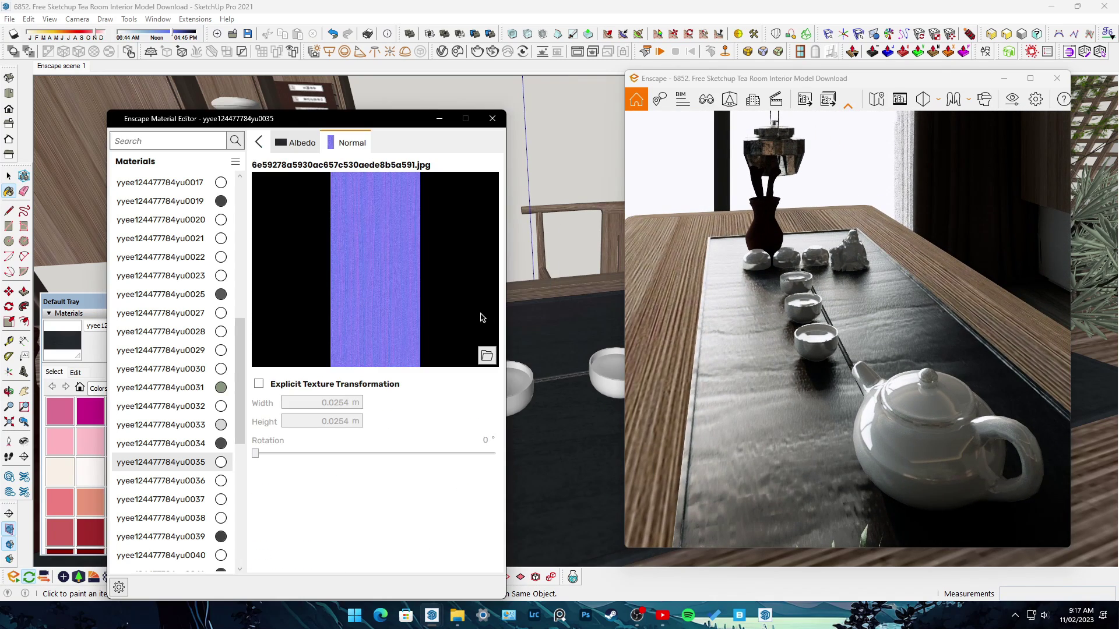
pyautogui.click(259, 383)
pyautogui.write('0')
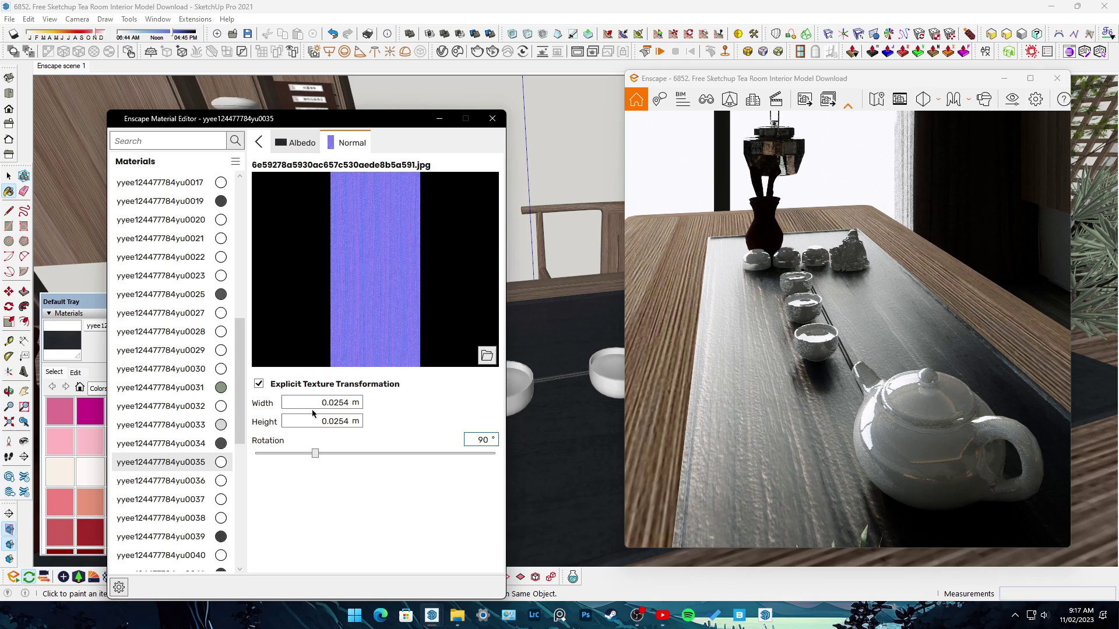
pyautogui.write('0.01')
pyautogui.doubleClick(330, 422)
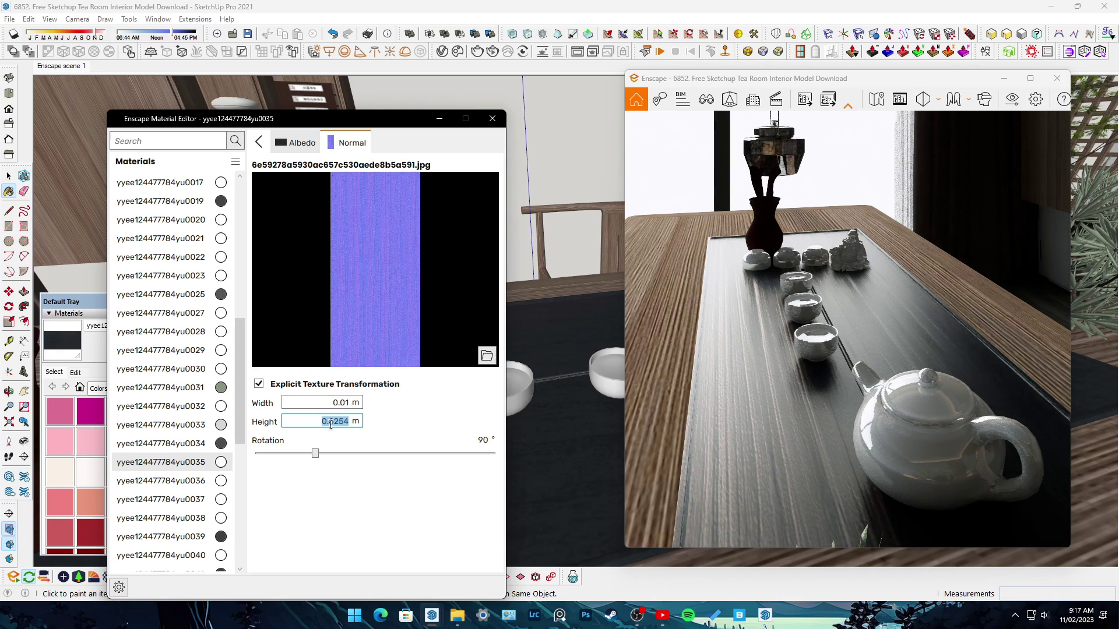
pyautogui.write('0.1')
pyautogui.click(825, 392)
pyautogui.scroll(-5, 824, 392)
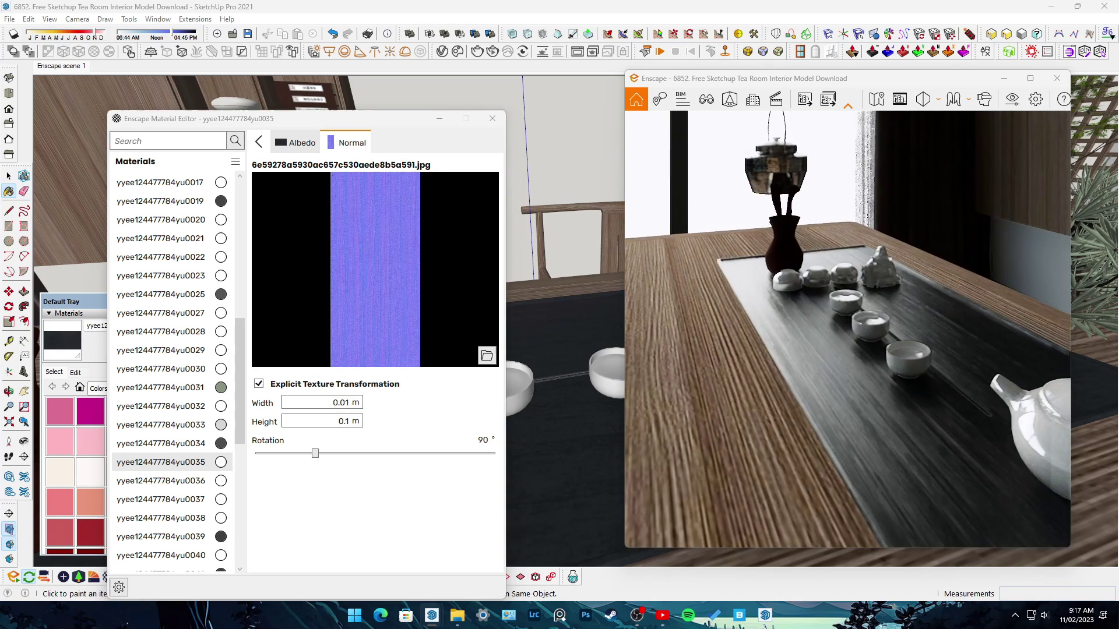
pyautogui.moveTo(825, 393); pyautogui.dragTo(780, 427, button='right')
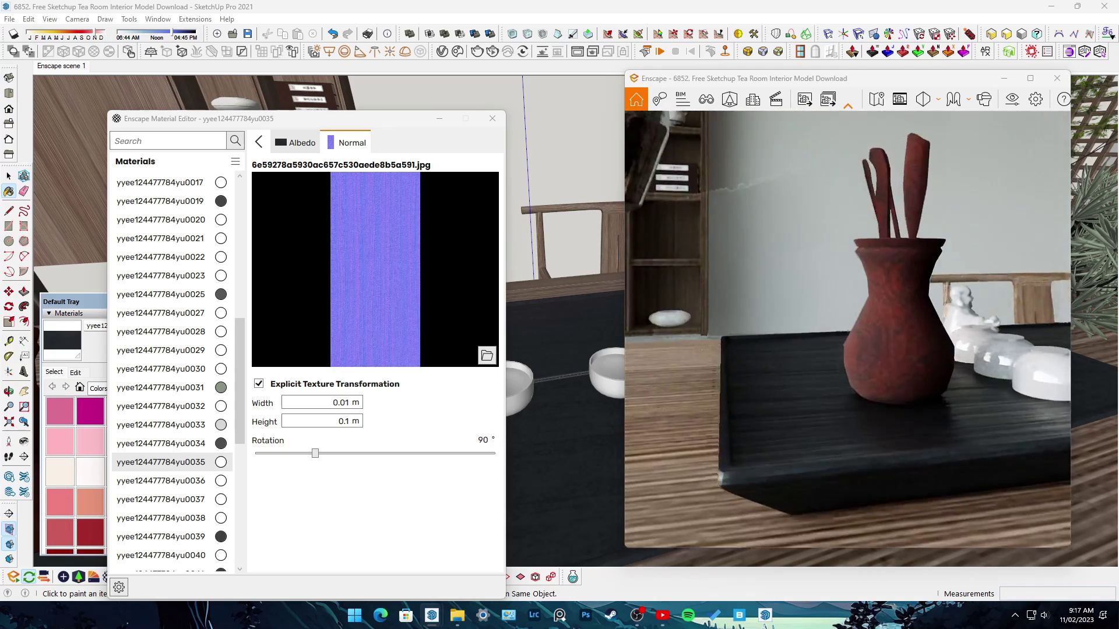
# Lower the tray's roughness to 29.5% and load a roughness image as the Reflections texture
pyautogui.click(267, 144)
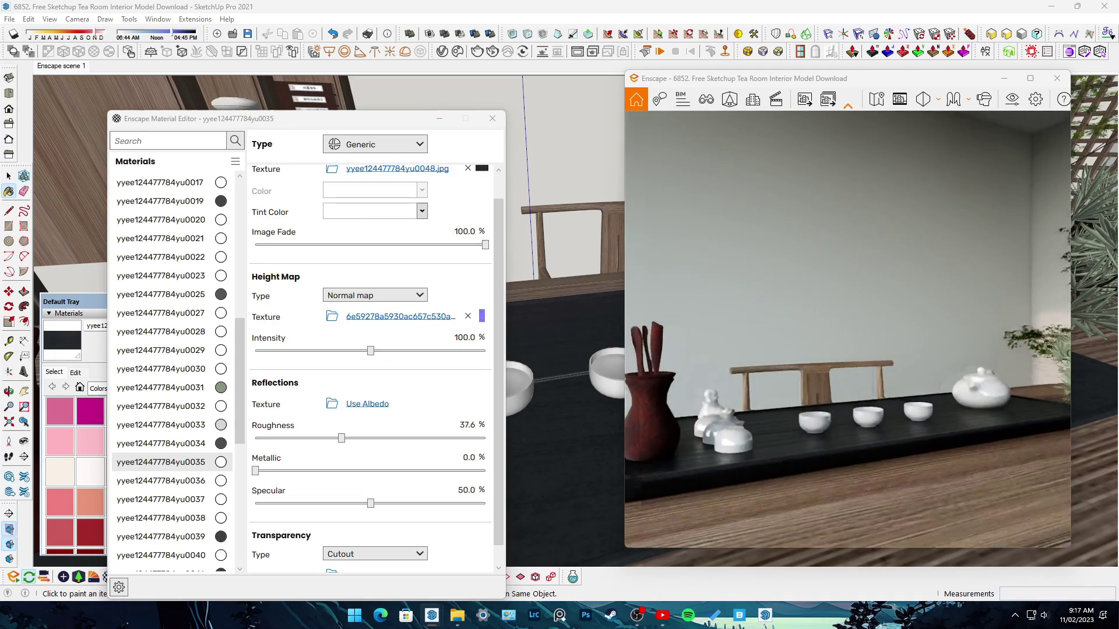
pyautogui.moveTo(341, 437); pyautogui.dragTo(323, 437)
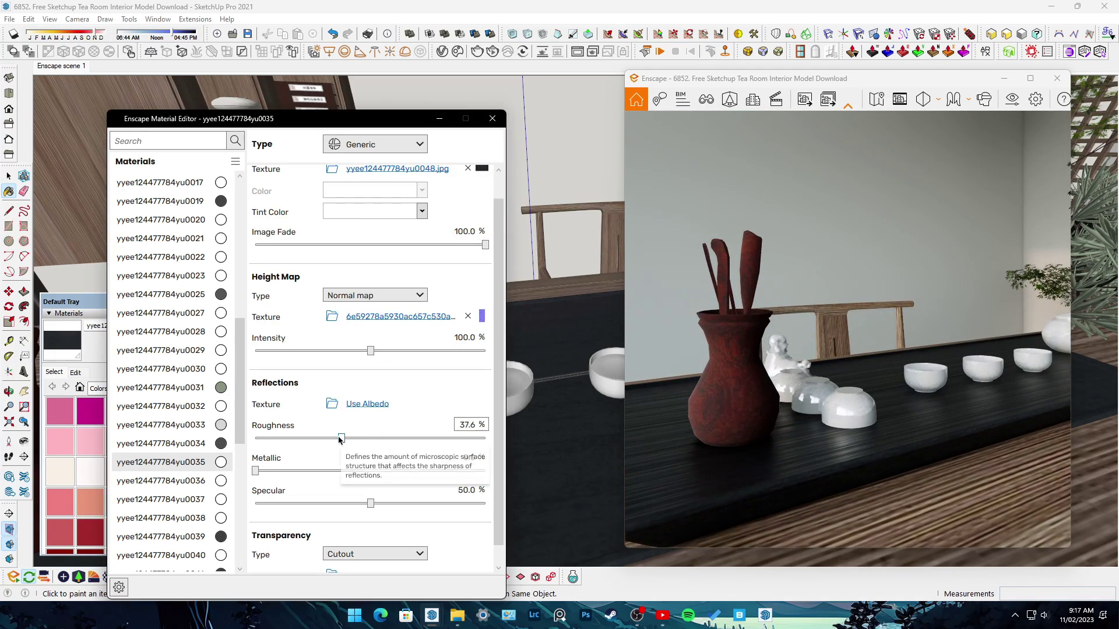
pyautogui.click(332, 404)
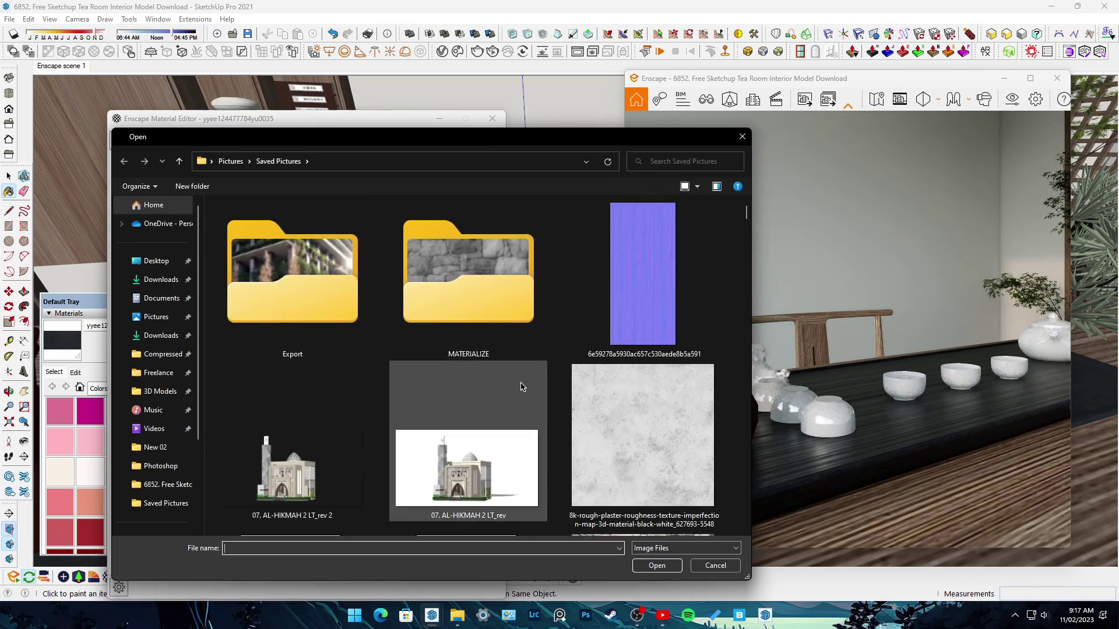
pyautogui.scroll(-3, 536, 386)
pyautogui.scroll(-3, 536, 387)
pyautogui.scroll(-3, 536, 386)
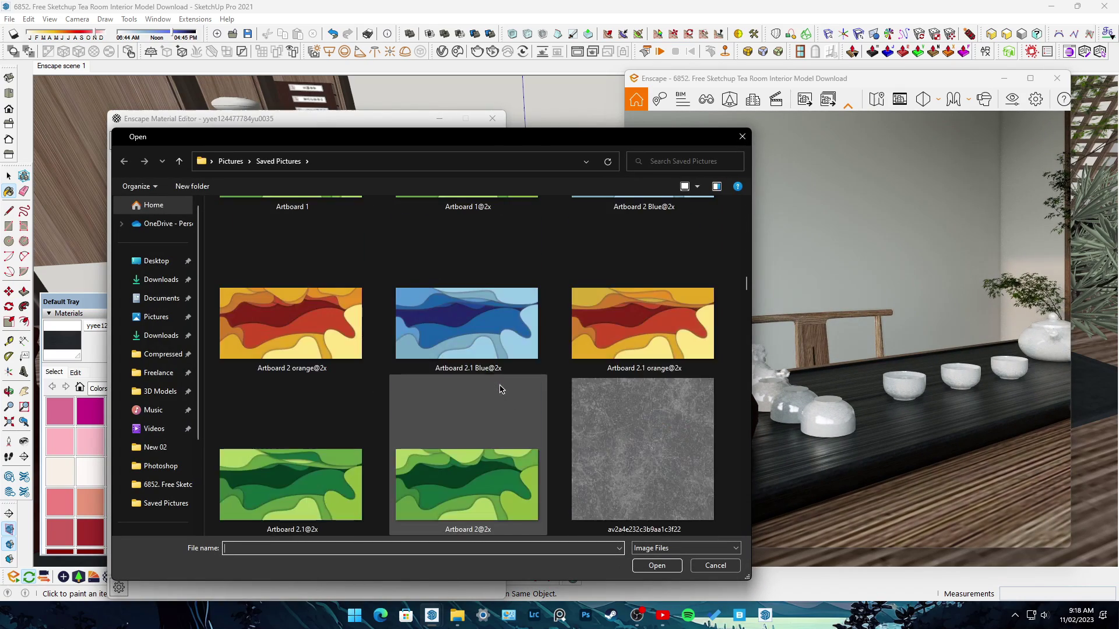
pyautogui.scroll(-3, 536, 387)
pyautogui.doubleClick(469, 424)
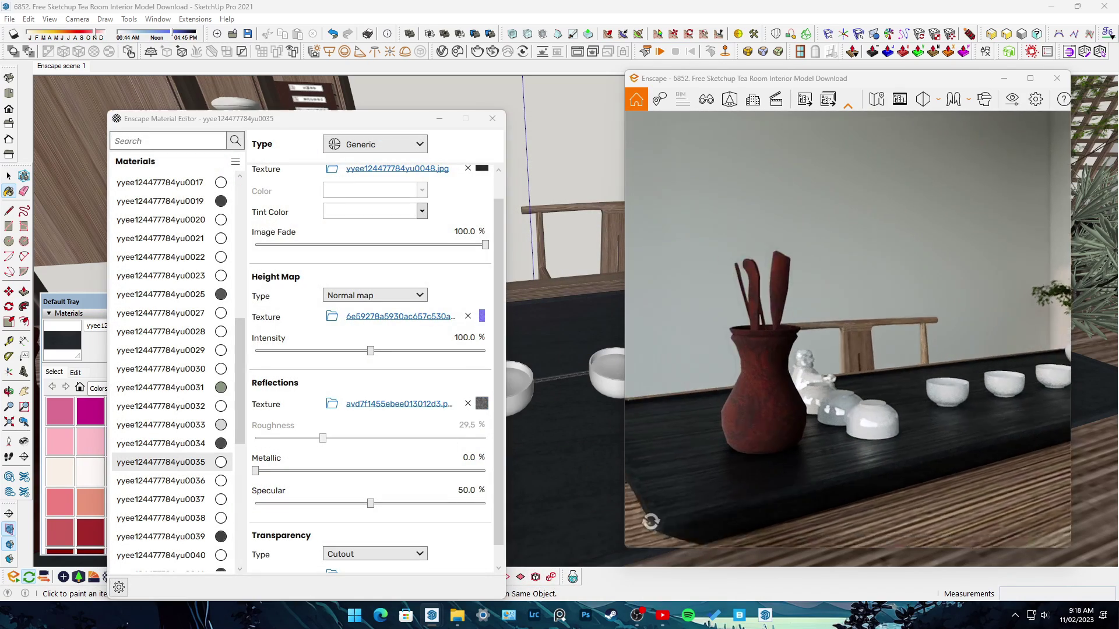
pyautogui.scroll(-5, 724, 435)
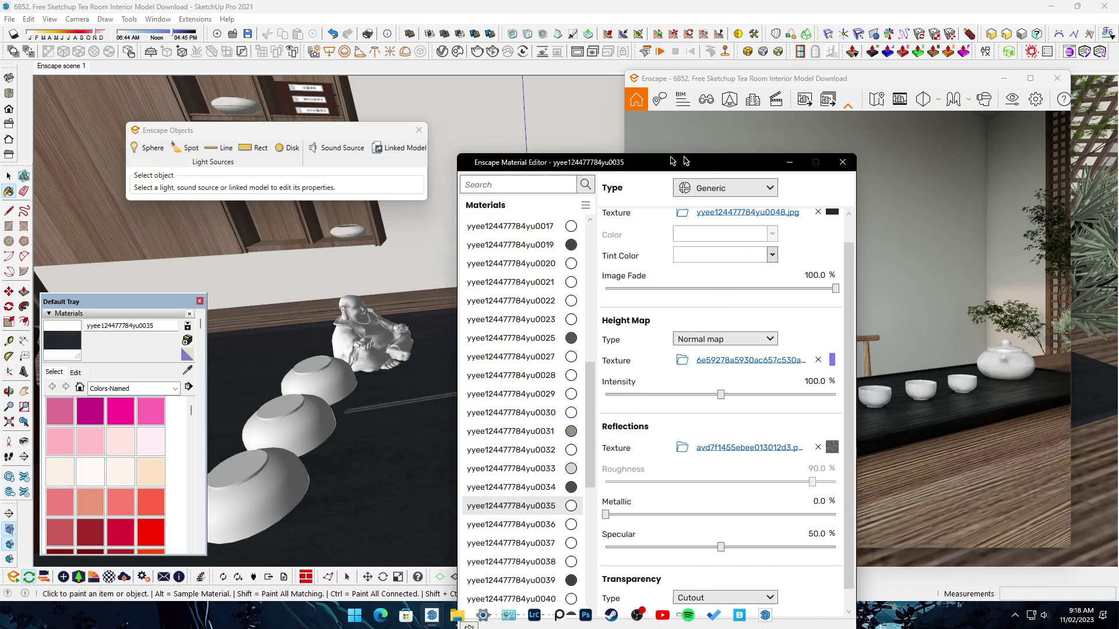
# Select the vase material yu0032, raise its Metallic value and drop Roughness to zero
pyautogui.moveTo(291, 118); pyautogui.dragTo(683, 162)
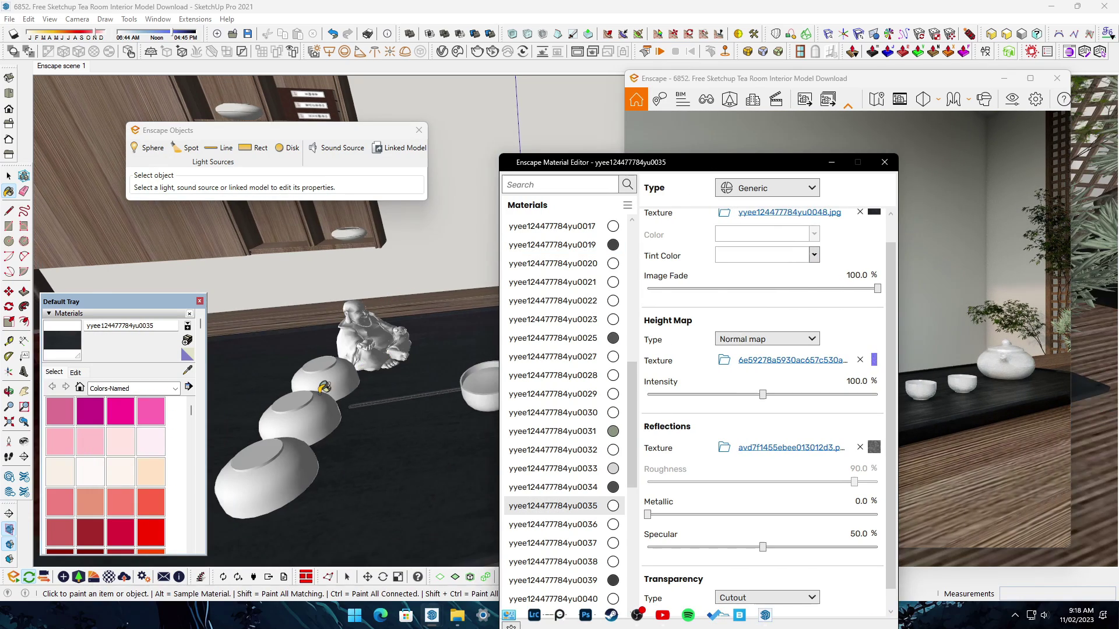
pyautogui.scroll(3, 381, 371)
pyautogui.keyDown('alt'); pyautogui.click(362, 379); pyautogui.keyUp('alt')
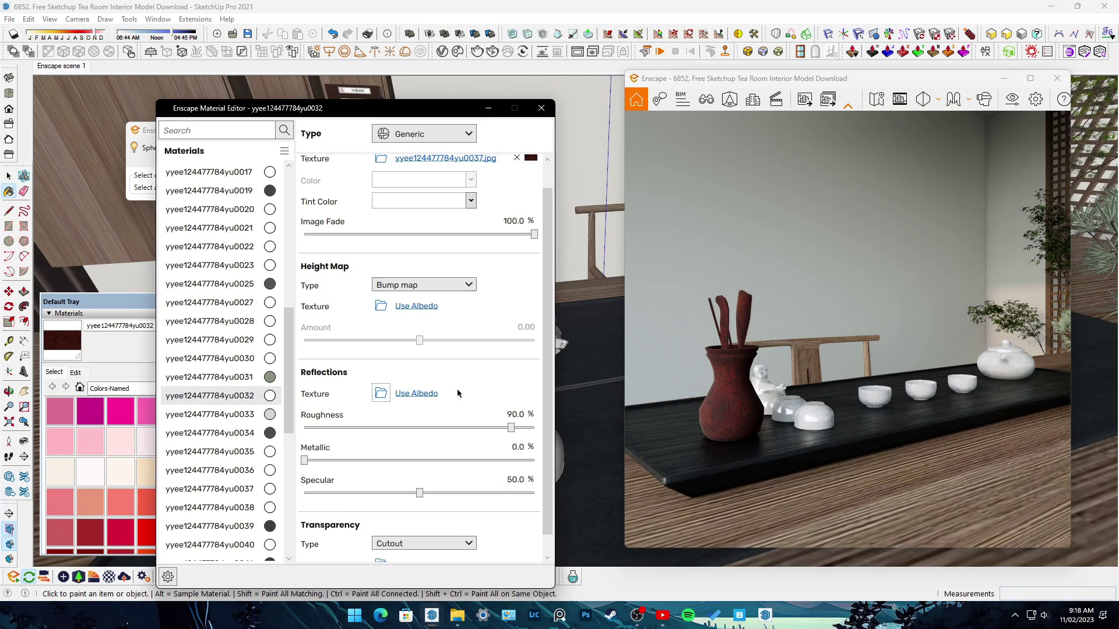
pyautogui.moveTo(384, 458); pyautogui.dragTo(419, 460)
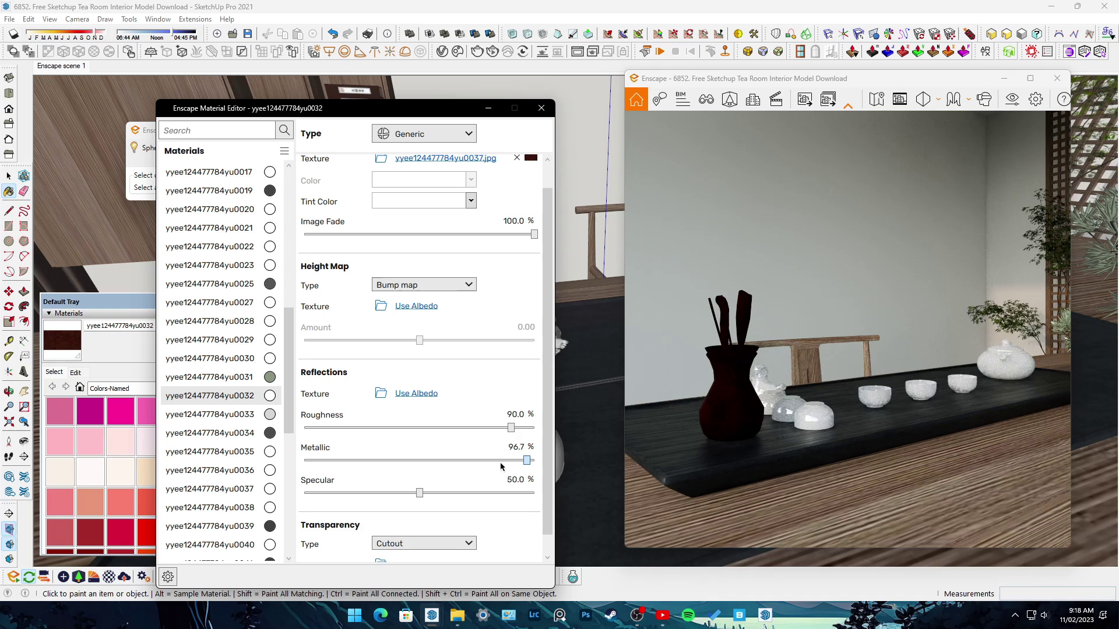
pyautogui.moveTo(513, 429)
pyautogui.mouseDown()
pyautogui.moveTo(305, 428)
pyautogui.moveTo(322, 428)
pyautogui.mouseUp()
# Replace the vase's albedo texture with a pink colour
pyautogui.scroll(1, 511, 390)
pyautogui.click(515, 184)
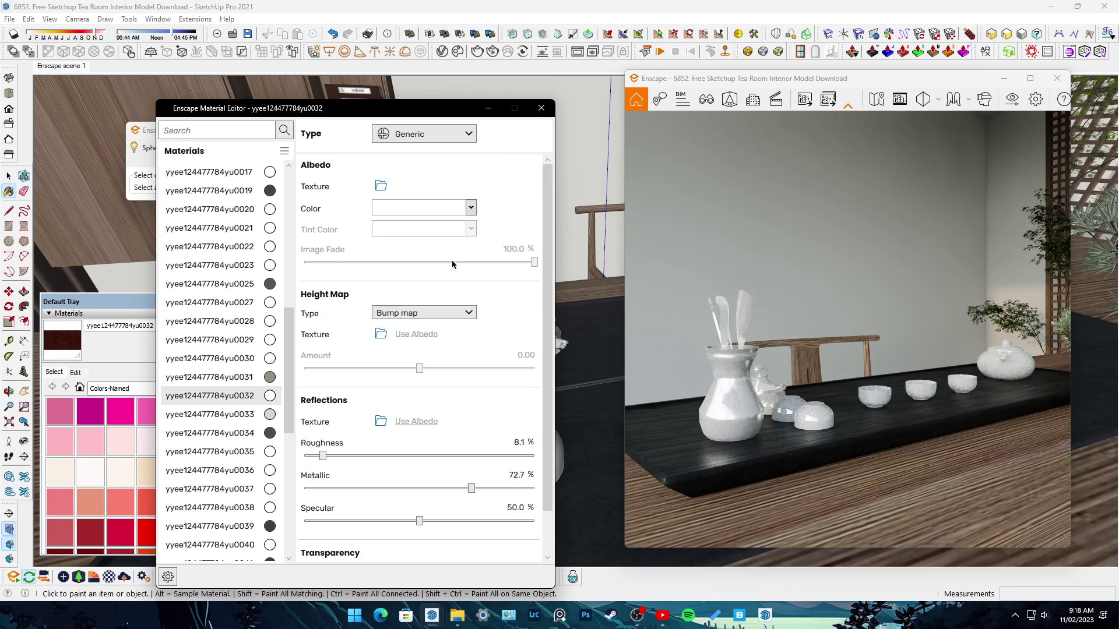
pyautogui.click(471, 208)
pyautogui.moveTo(432, 260); pyautogui.dragTo(401, 260)
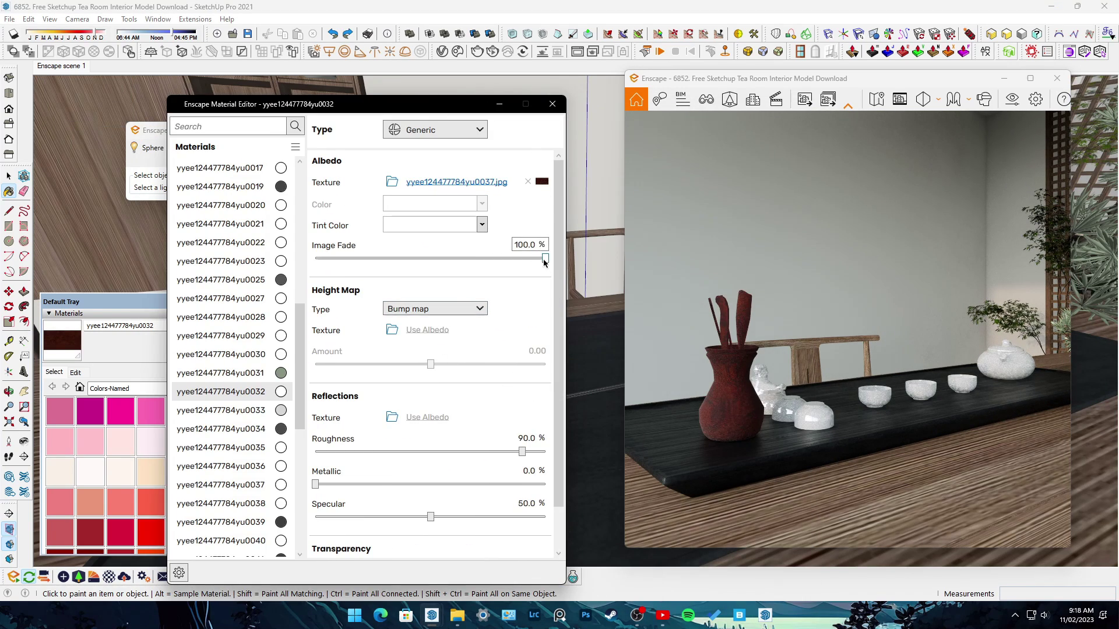
# Toggle the albedo texture inversion and adjust the vase colour's lightness and saturation
pyautogui.click(541, 181)
pyautogui.click(336, 394)
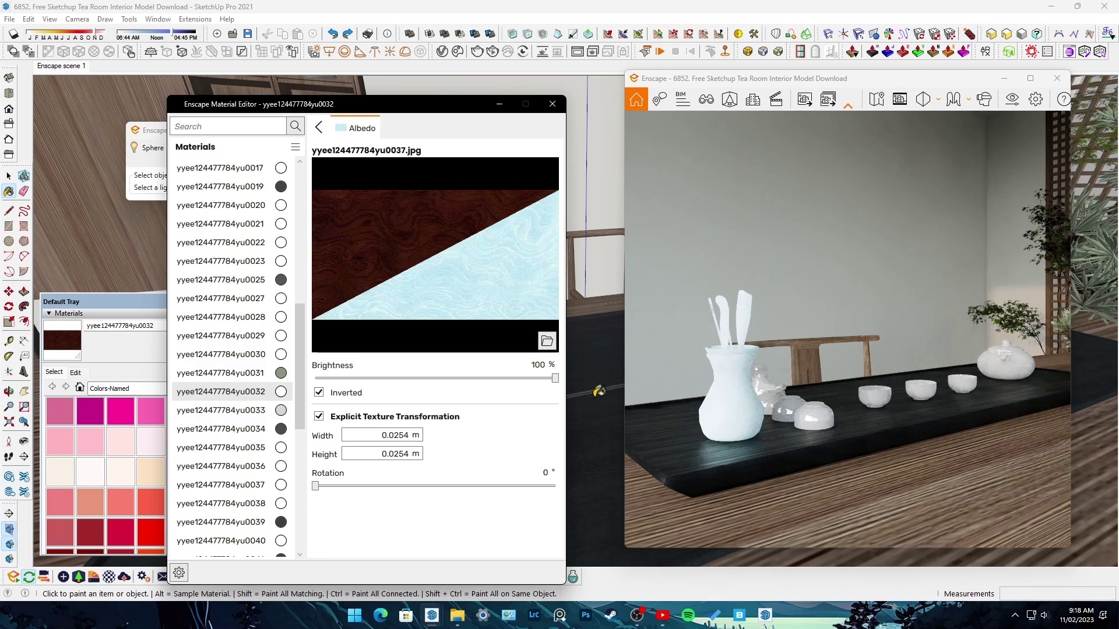
pyautogui.click(352, 398)
pyautogui.click(118, 459)
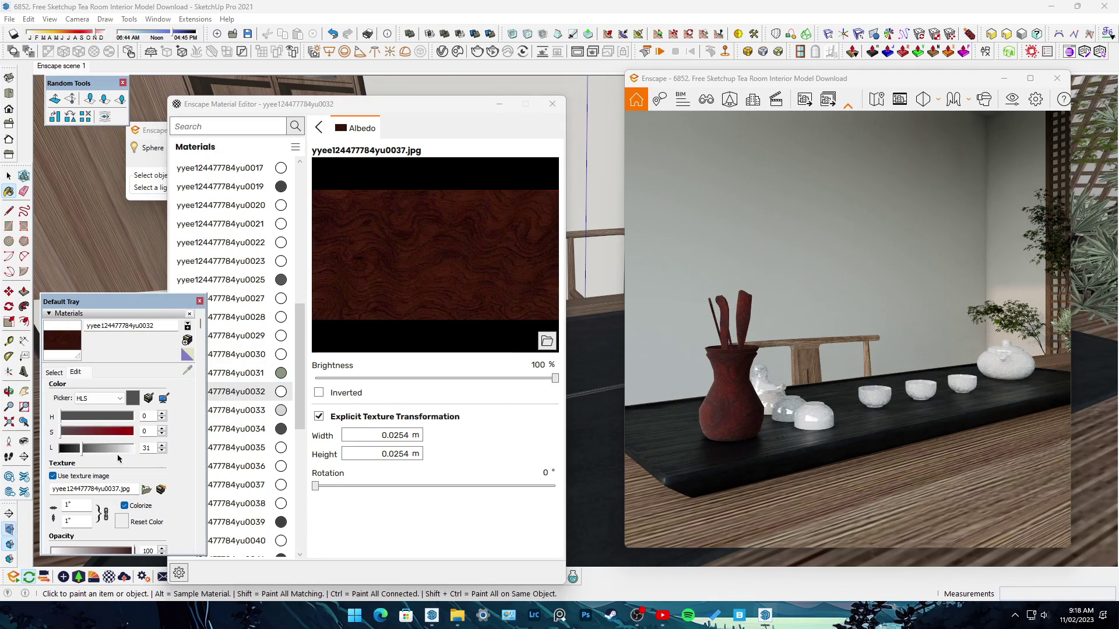
pyautogui.moveTo(103, 450); pyautogui.dragTo(60, 431)
pyautogui.click(77, 431)
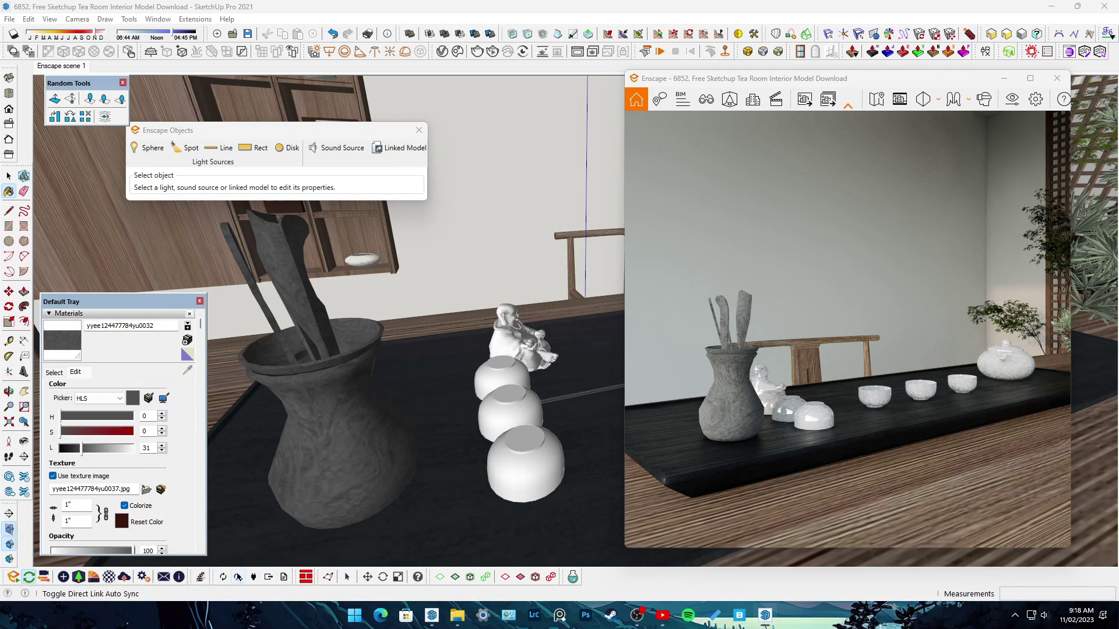
# Reopen the vase material settings and set its roughness to 4.8%
pyautogui.click(201, 577)
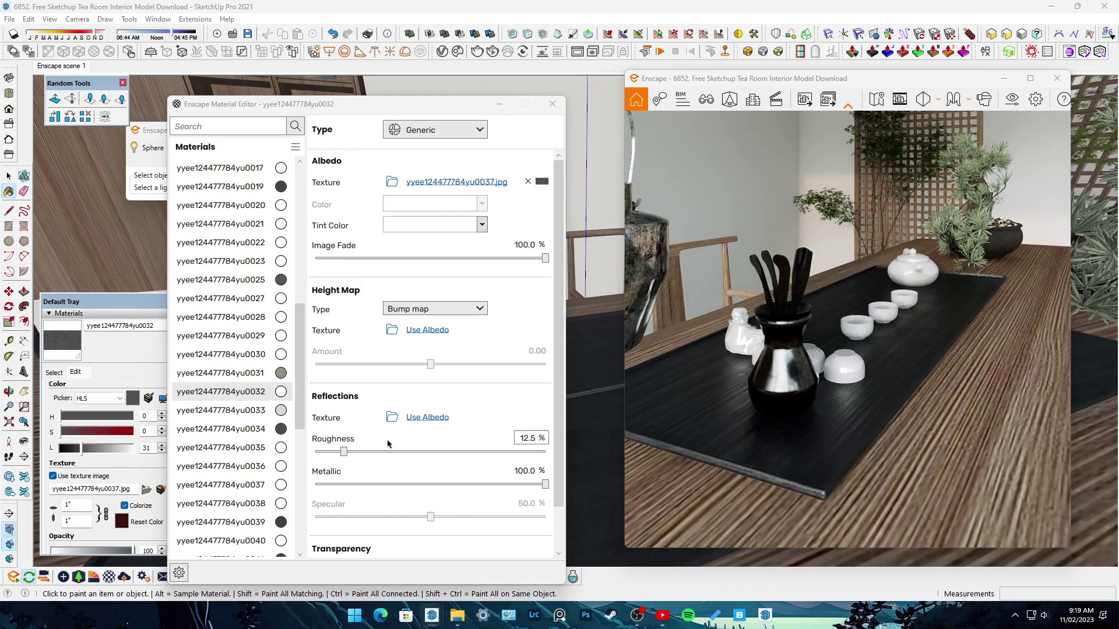
pyautogui.click(542, 186)
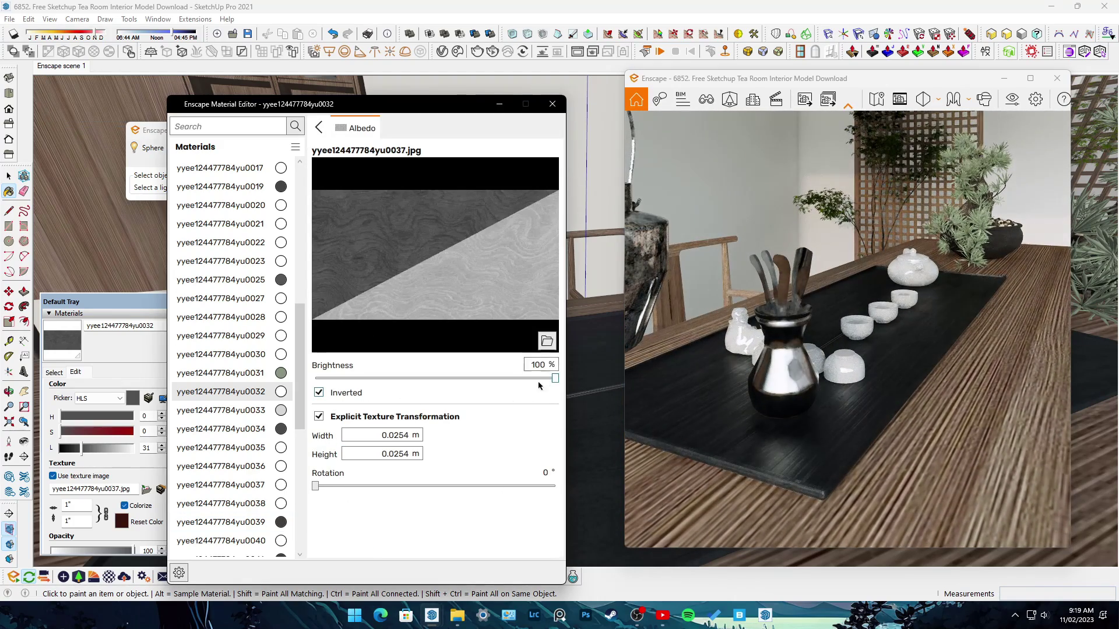
pyautogui.click(320, 126)
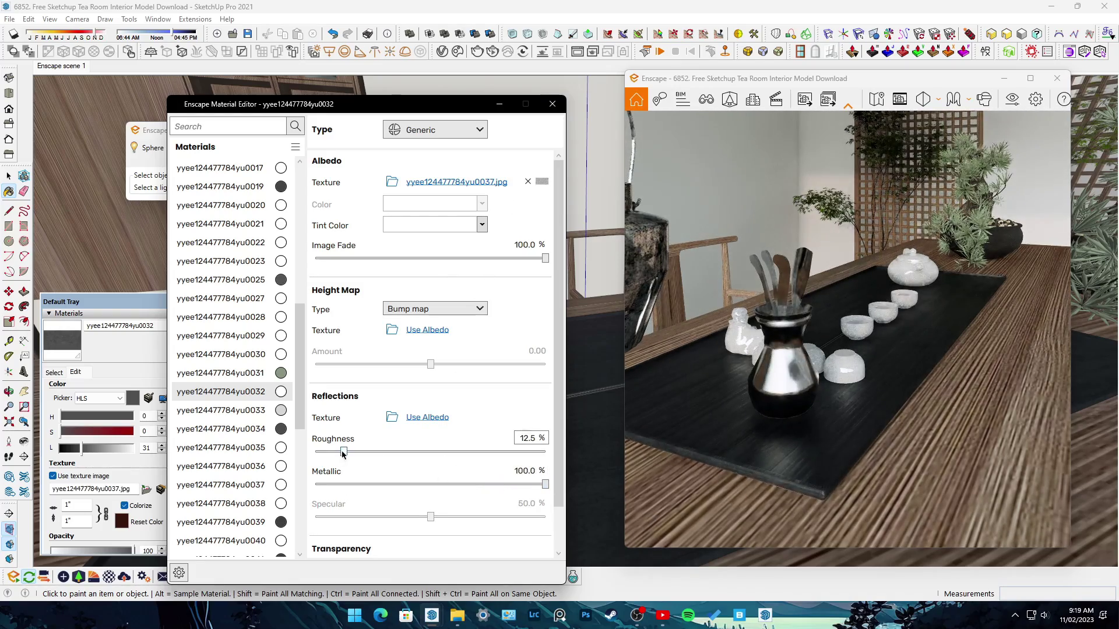
pyautogui.moveTo(313, 452); pyautogui.dragTo(326, 452)
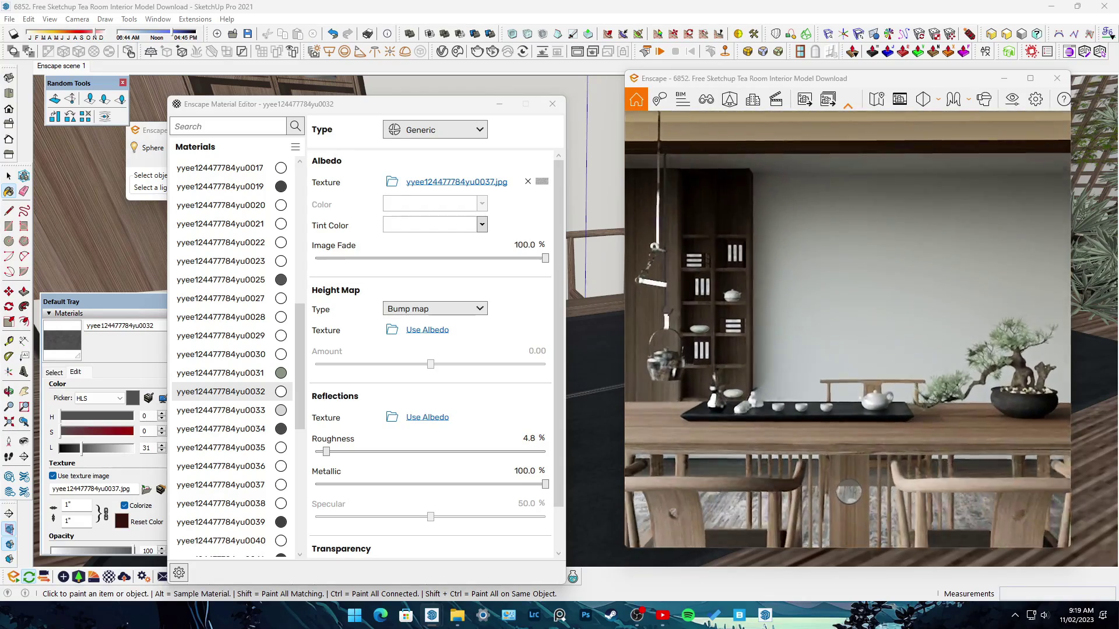
pyautogui.moveTo(361, 104); pyautogui.dragTo(826, 198)
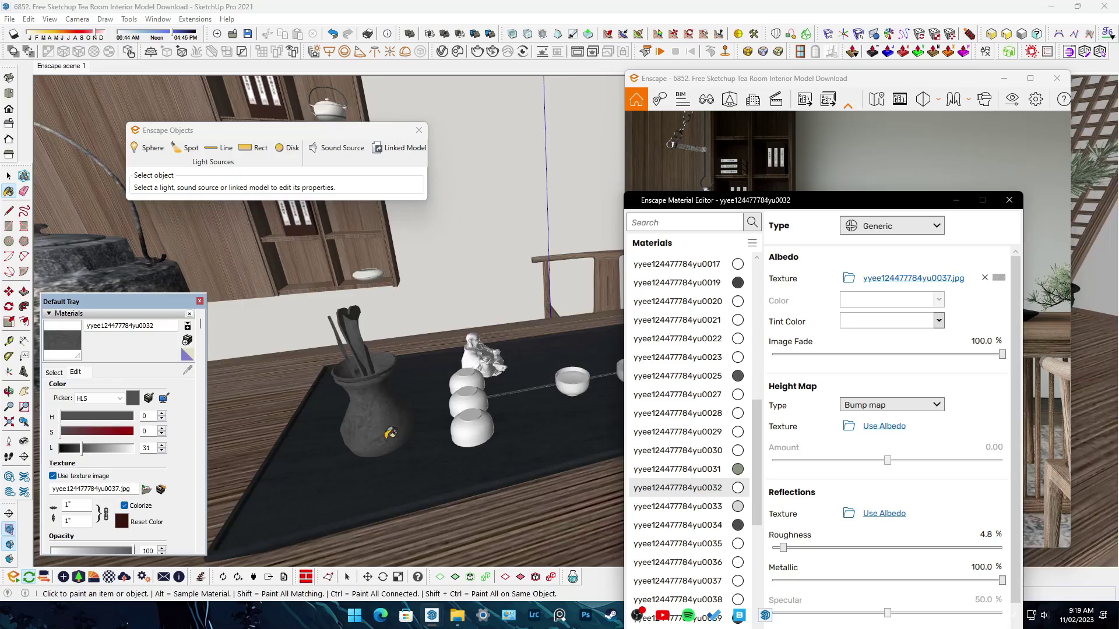
pyautogui.click(187, 369)
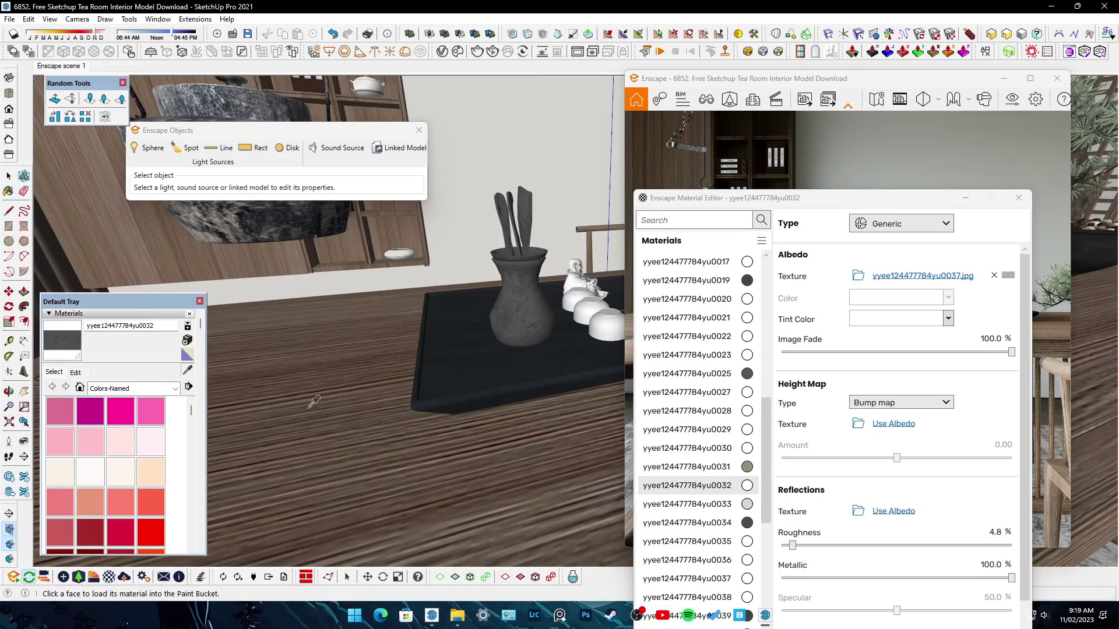
# Load tabletop material yu0040, switch Height Map to a normal map, and add a roughness texture
pyautogui.click(327, 443)
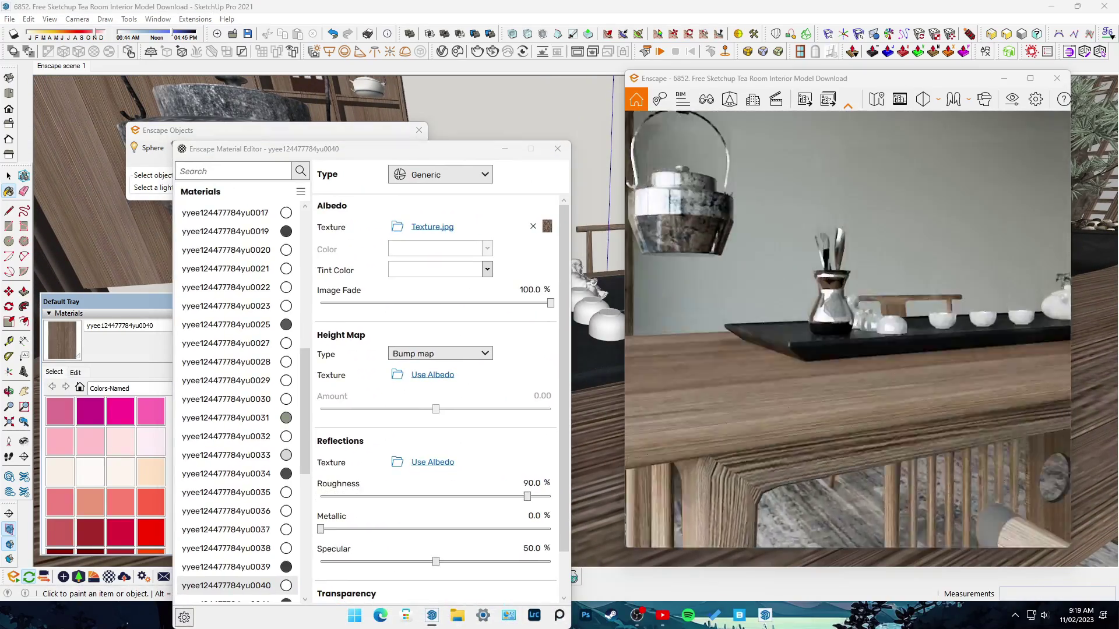
pyautogui.click(492, 373)
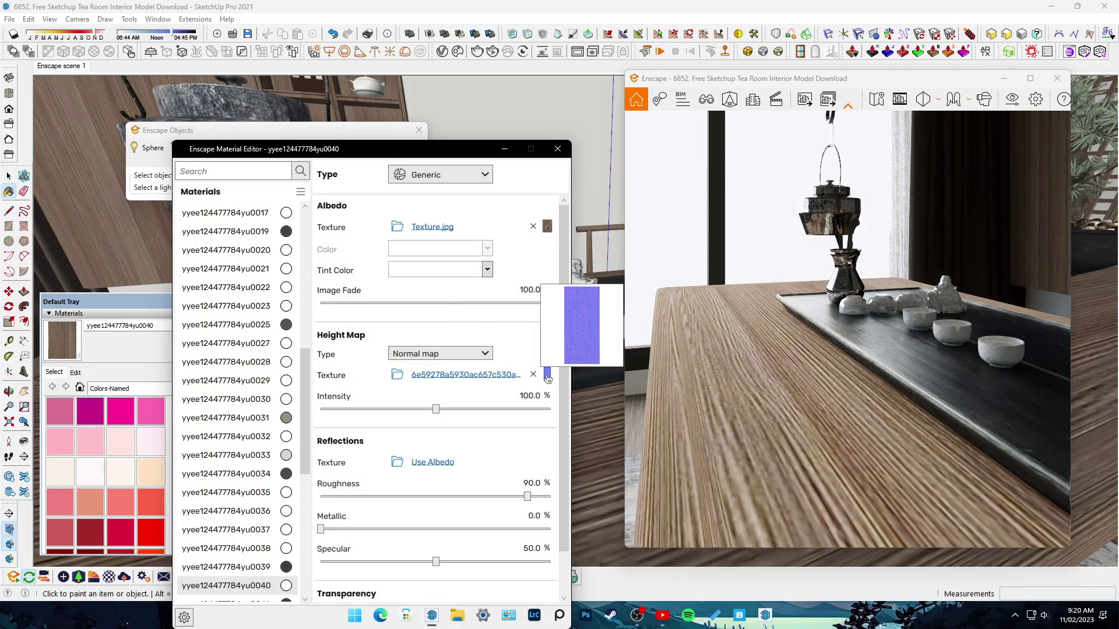
pyautogui.click(397, 374)
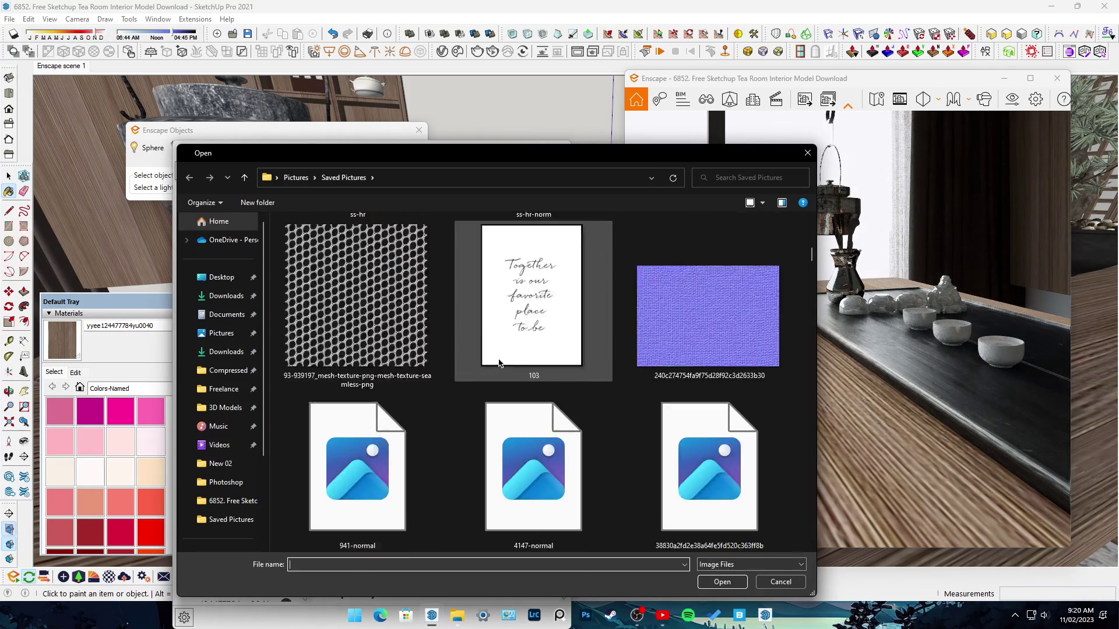
pyautogui.scroll(-5, 499, 363)
pyautogui.scroll(-5, 498, 362)
pyautogui.doubleClick(498, 362)
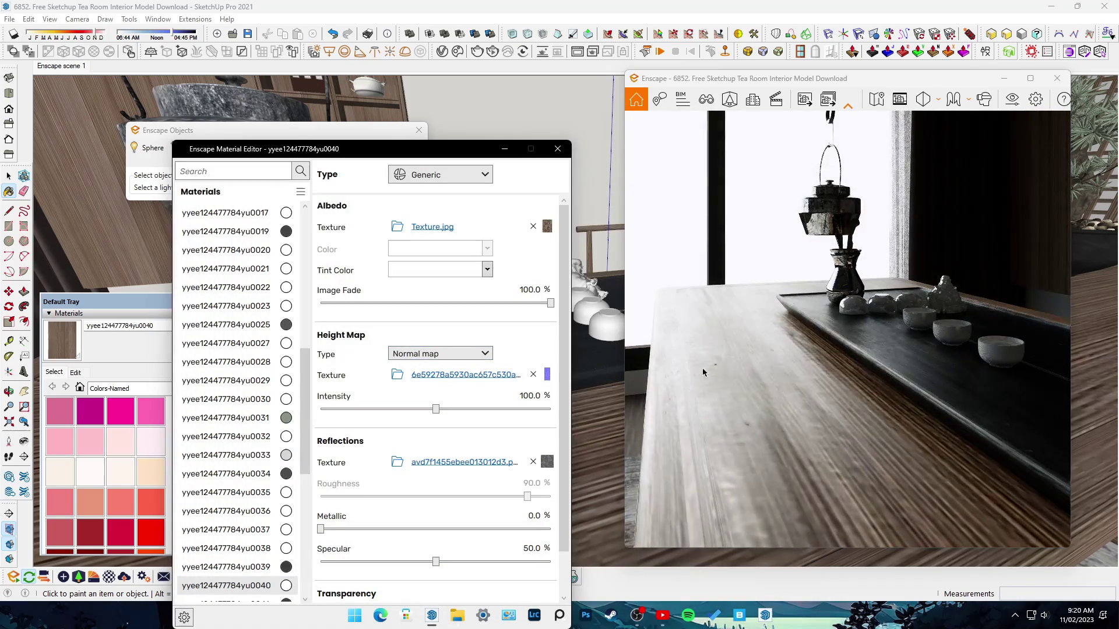
# Adjust the tabletop normal map's rotation and raise its intensity to 150%
pyautogui.click(547, 374)
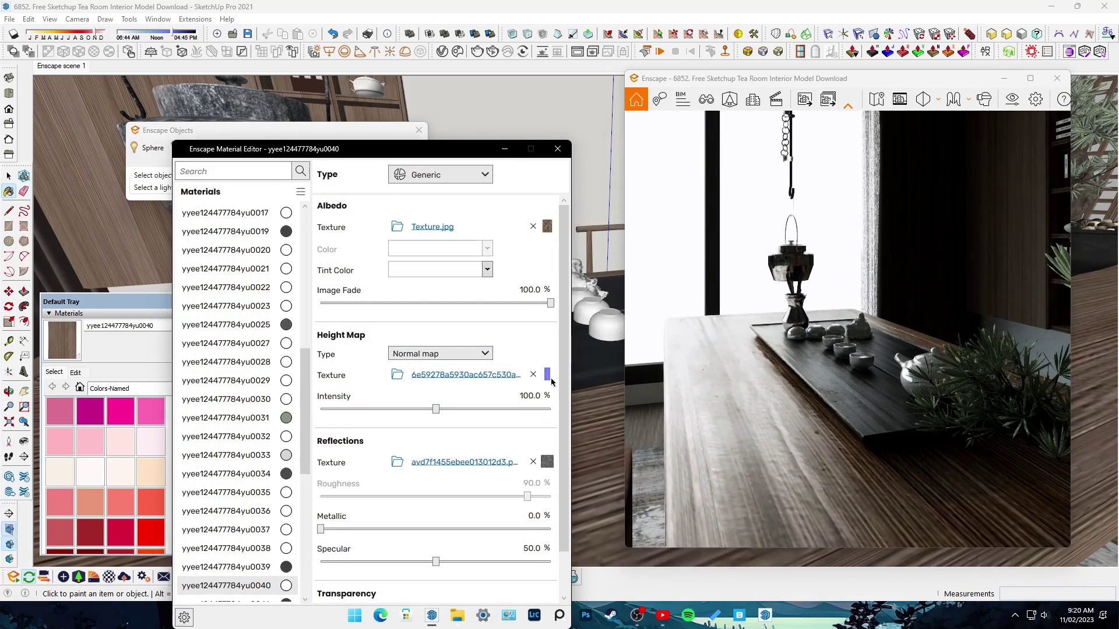
pyautogui.moveTo(323, 484); pyautogui.dragTo(344, 481)
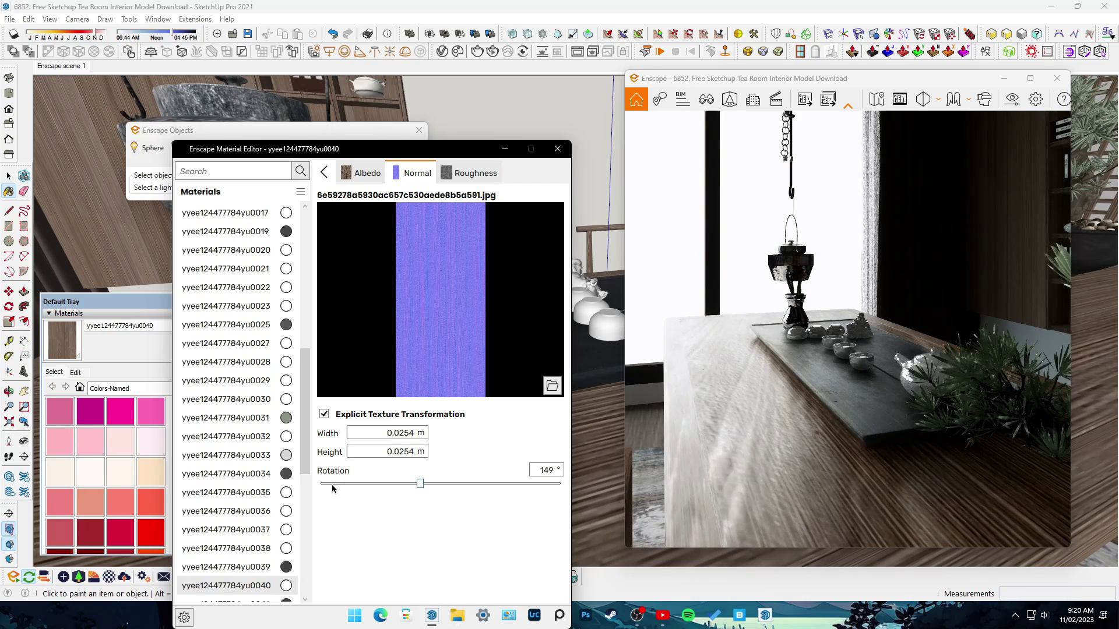
pyautogui.click(412, 484)
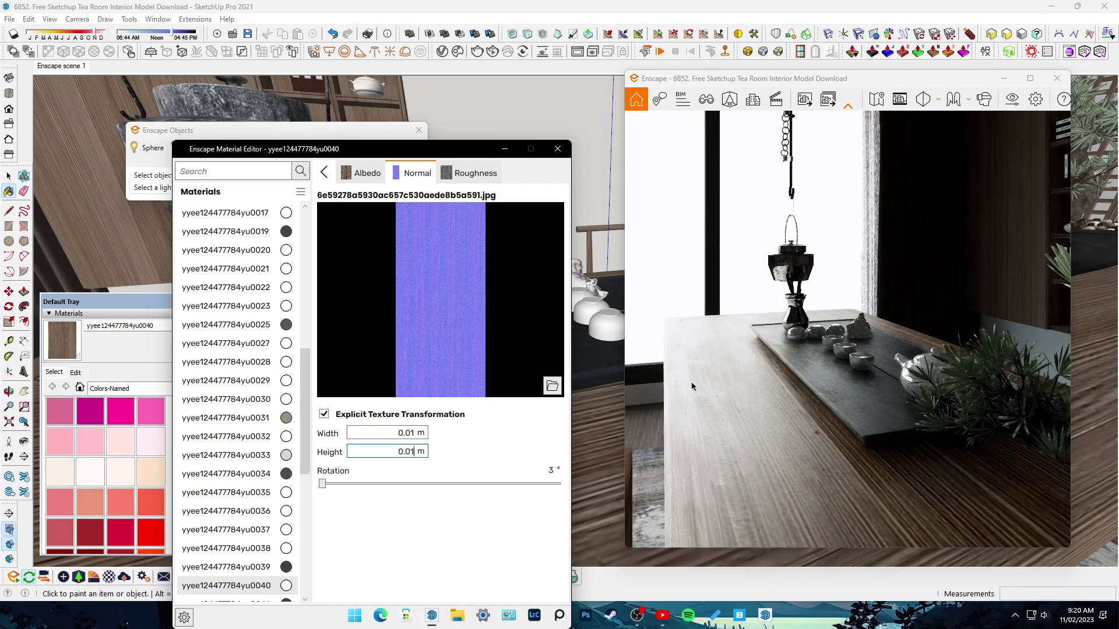
pyautogui.moveTo(691, 386); pyautogui.dragTo(733, 418)
pyautogui.press('Escape')
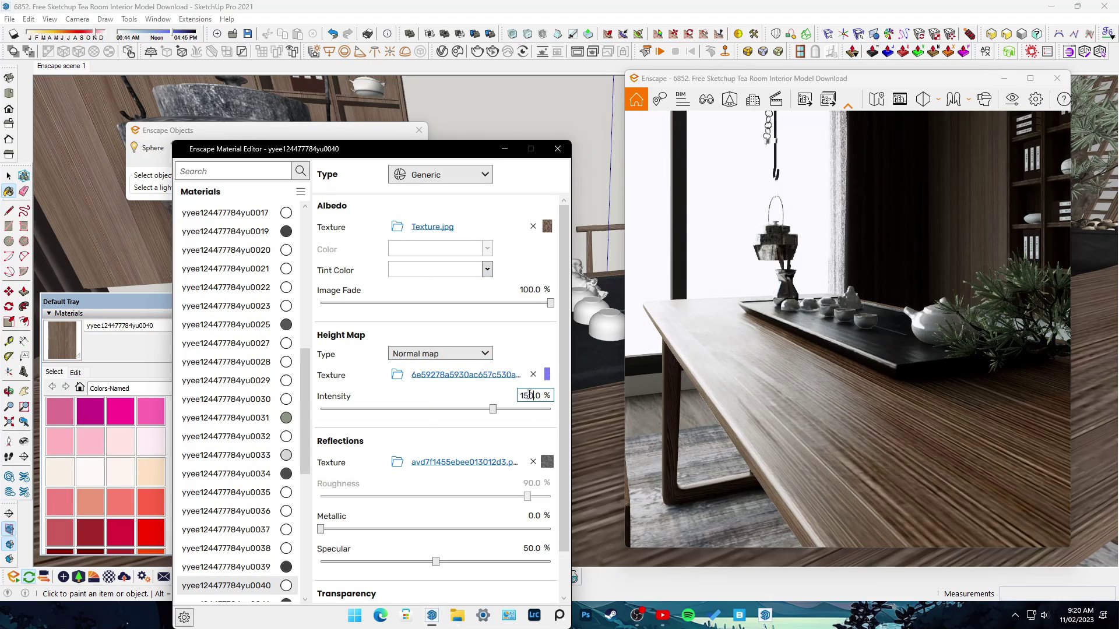
pyautogui.moveTo(729, 384)
pyautogui.mouseDown()
pyautogui.moveTo(764, 420)
pyautogui.moveTo(862, 429)
pyautogui.mouseUp()
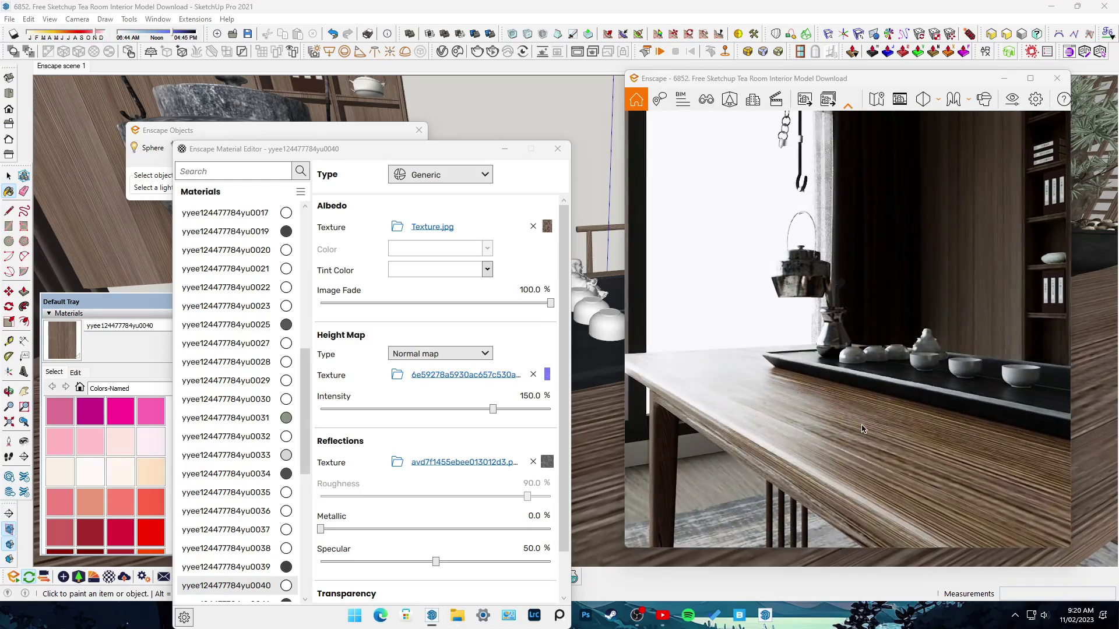
# Confirm the roughness texture is inverted, then move the material editor down
pyautogui.click(479, 462)
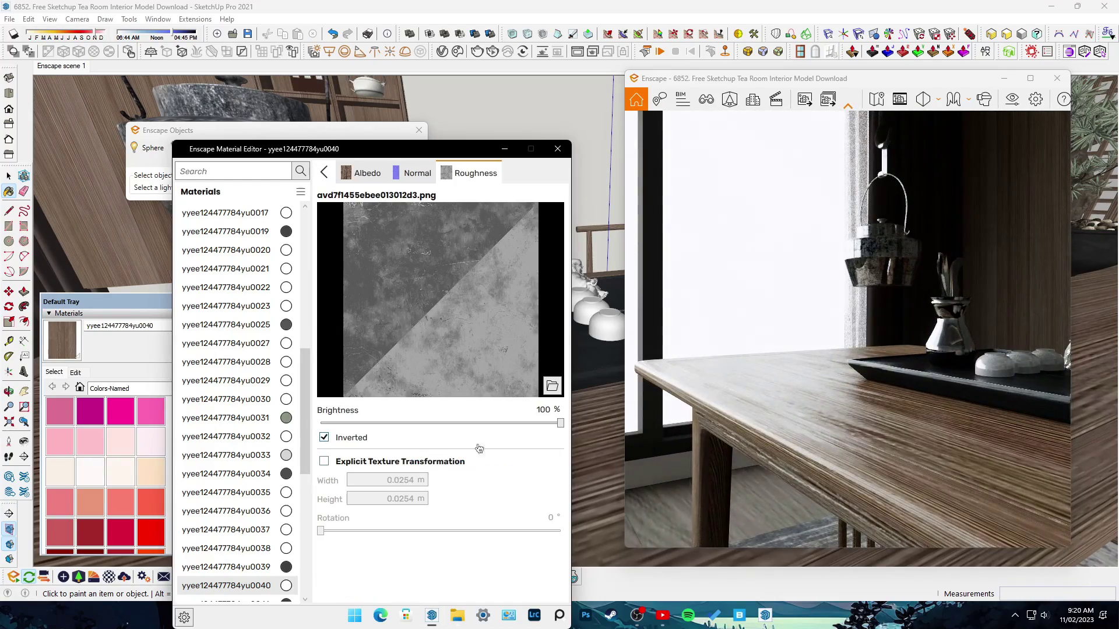
pyautogui.click(349, 439)
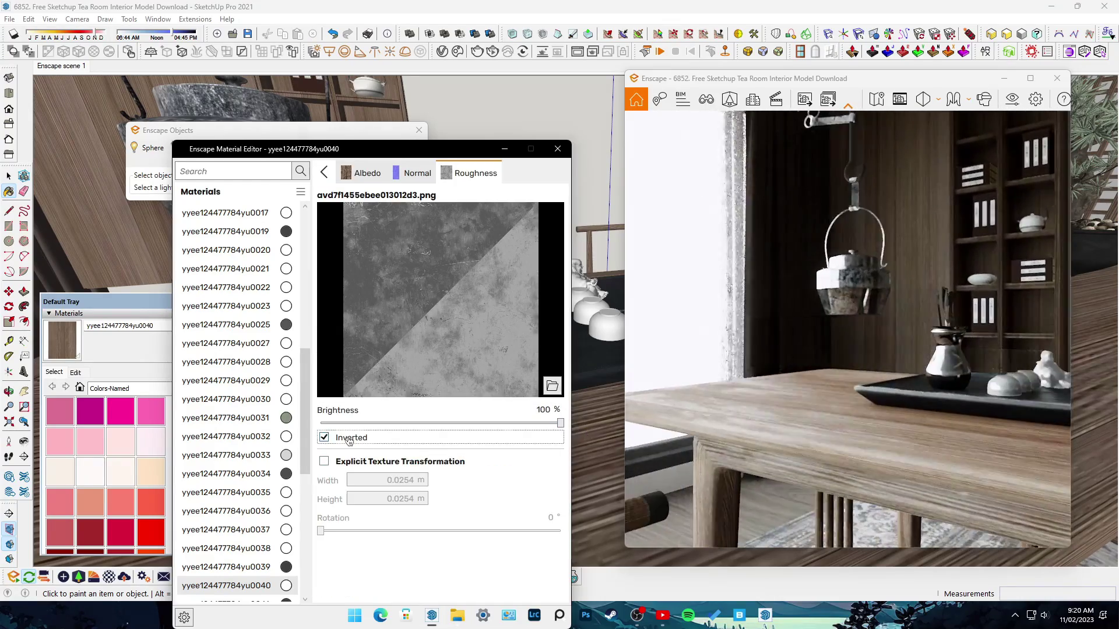
pyautogui.click(325, 173)
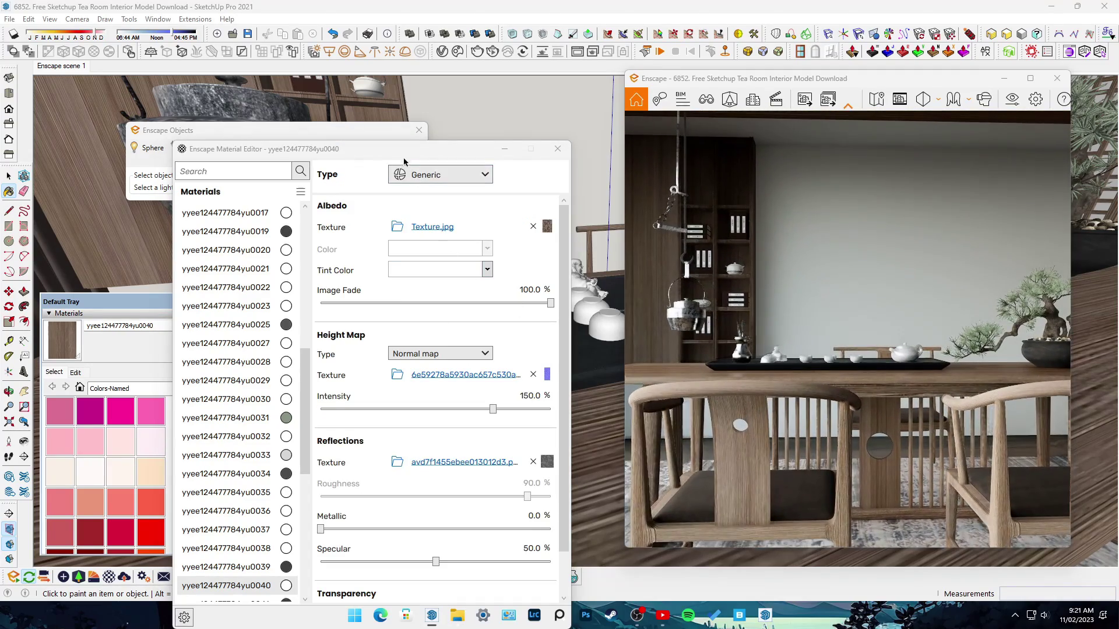
pyautogui.moveTo(291, 149); pyautogui.dragTo(484, 475)
pyautogui.moveTo(484, 475)
pyautogui.mouseDown(button='middle')
pyautogui.moveTo(460, 356)
pyautogui.moveTo(211, 378)
pyautogui.mouseUp(button='middle')
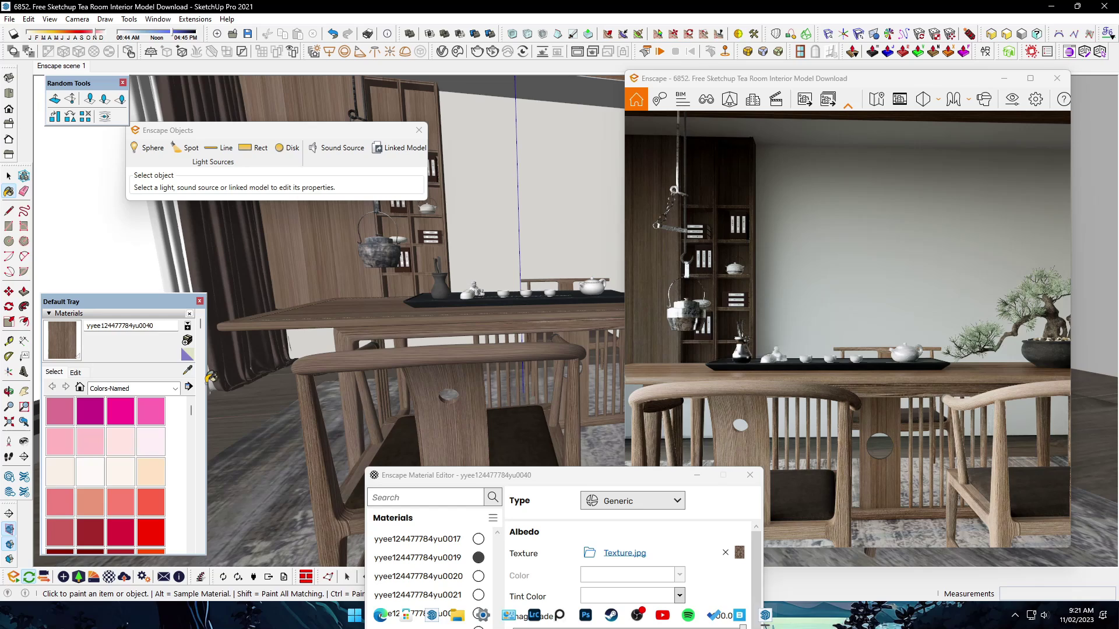
# Load a blue normal map into yu0036's Height Map at 115.2% intensity, with roughness 78.5%
pyautogui.moveTo(531, 477); pyautogui.dragTo(329, 96)
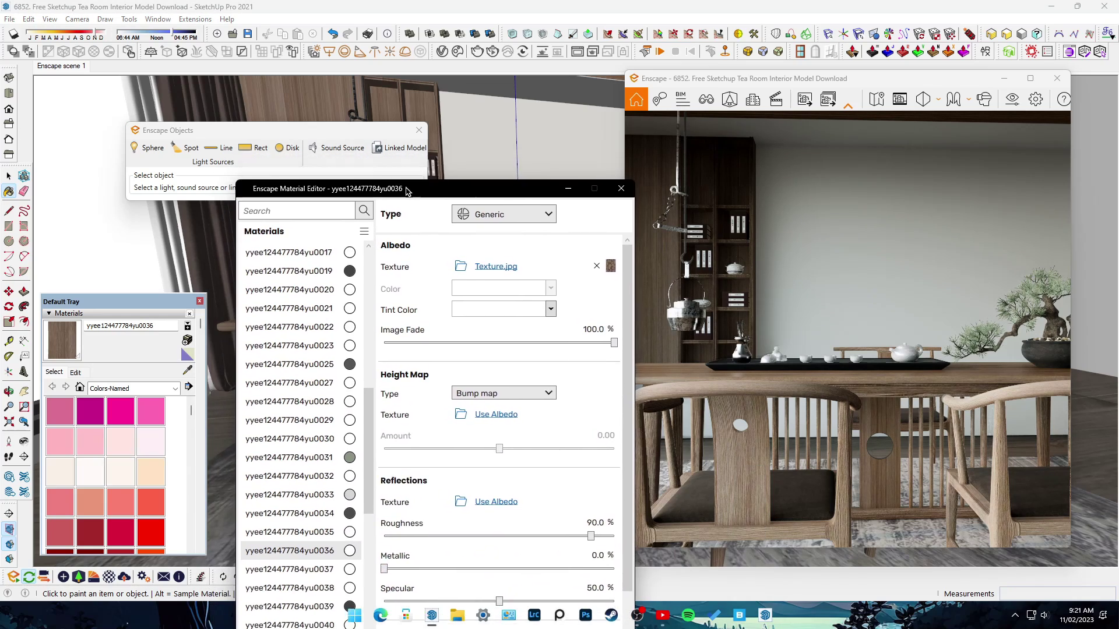
pyautogui.click(386, 328)
pyautogui.doubleClick(641, 280)
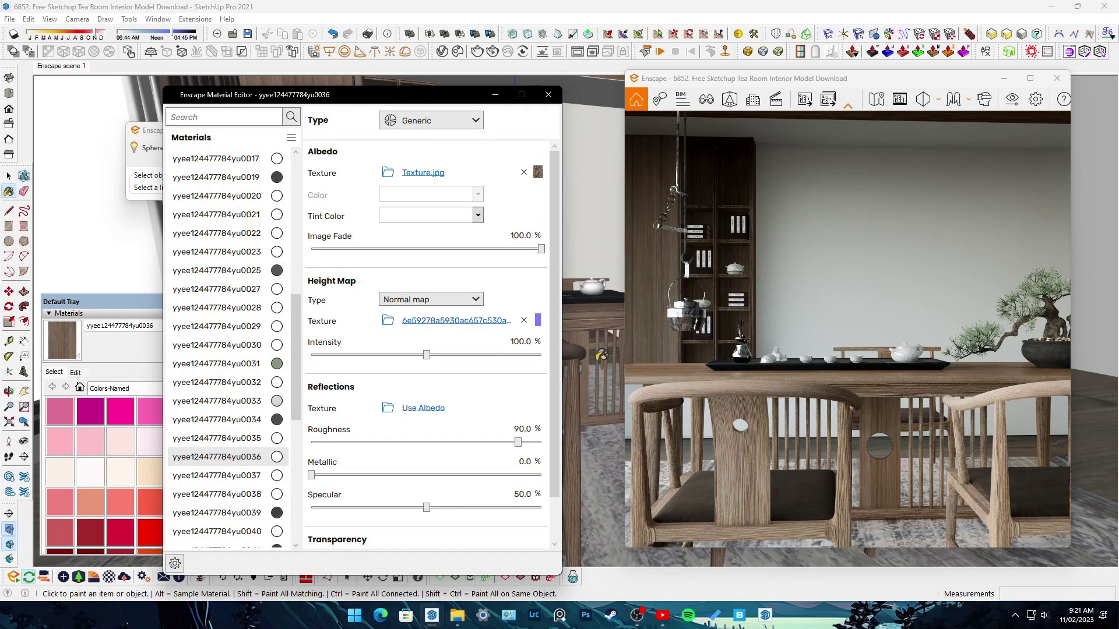
pyautogui.click(449, 355)
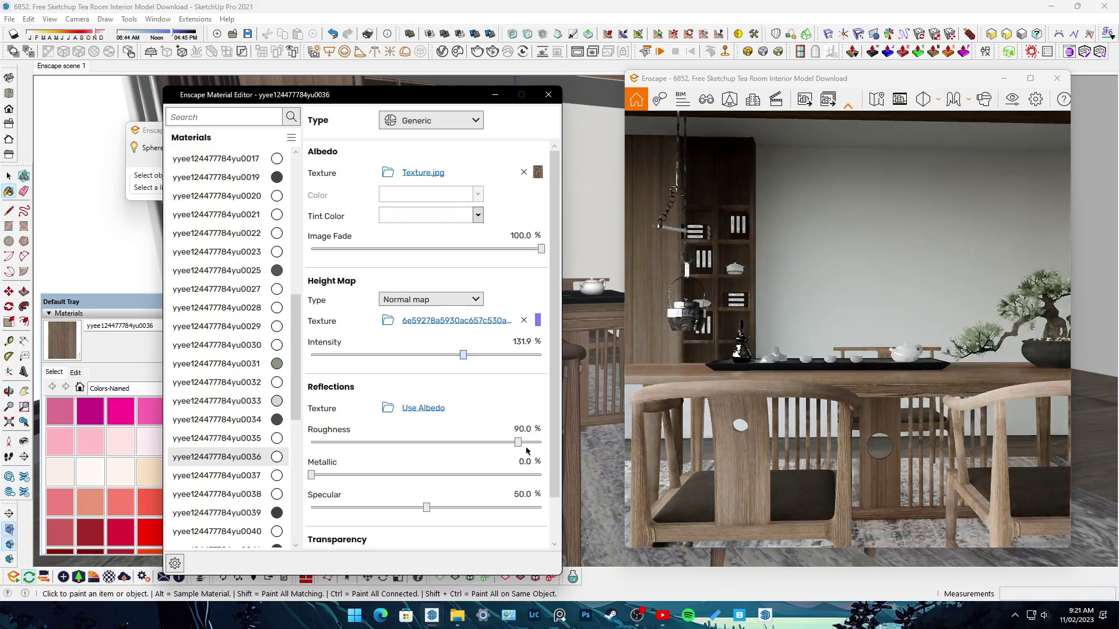
pyautogui.click(447, 443)
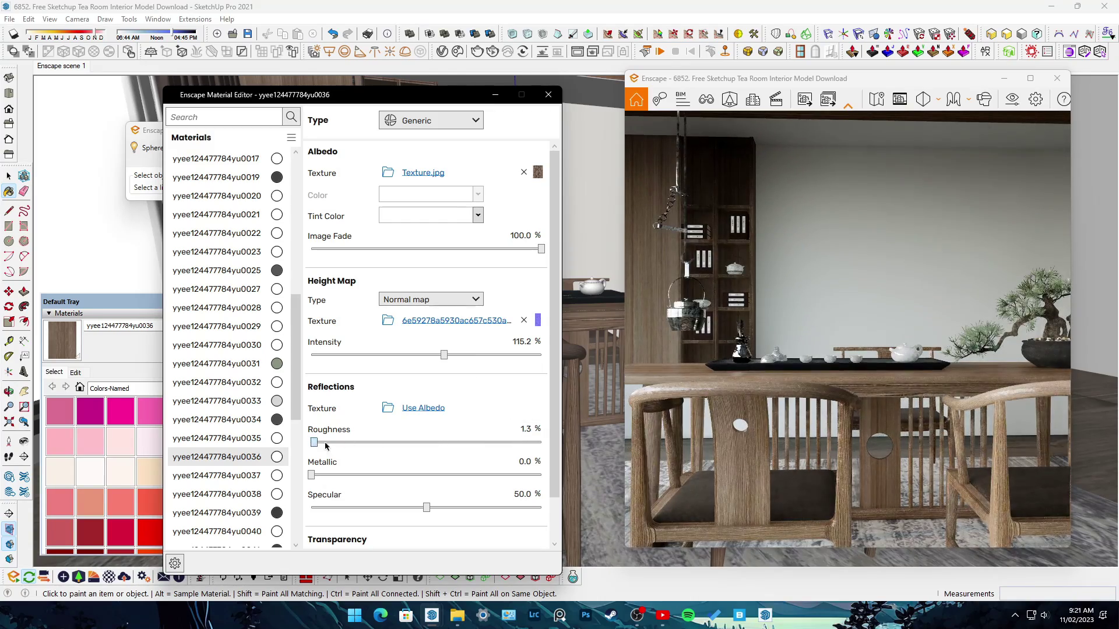
pyautogui.moveTo(418, 443); pyautogui.dragTo(492, 443)
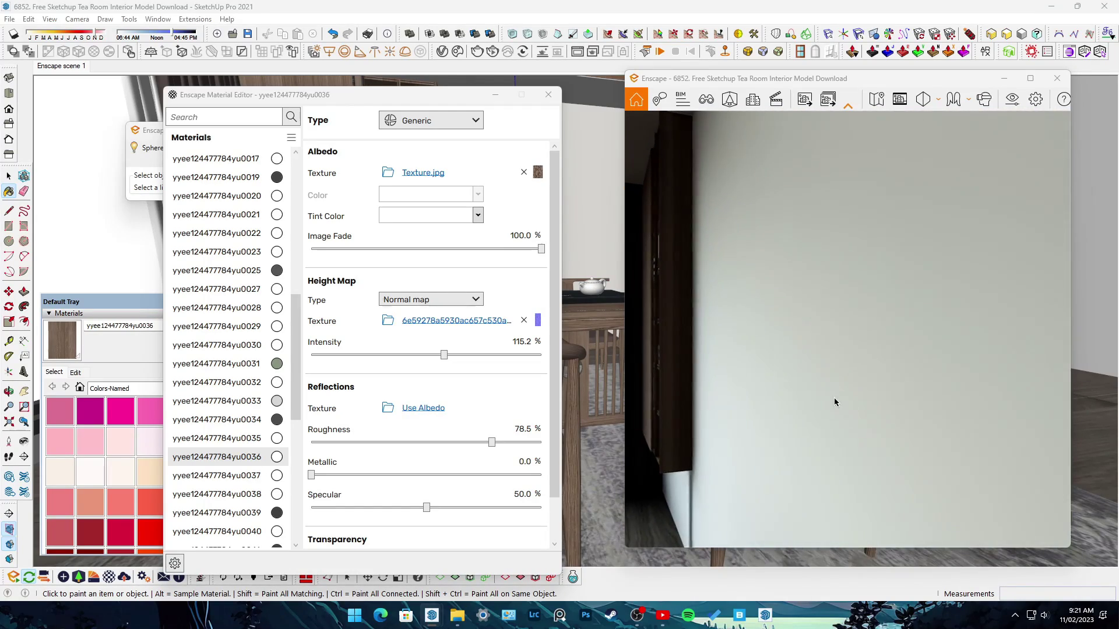
pyautogui.moveTo(429, 102)
pyautogui.mouseDown()
pyautogui.moveTo(543, 236)
pyautogui.moveTo(349, 137)
pyautogui.mouseUp()
# Select wall material yu0002, load the woven normal map, and set roughness to 49.5%
pyautogui.scroll(5, 338, 408)
pyautogui.click(329, 311)
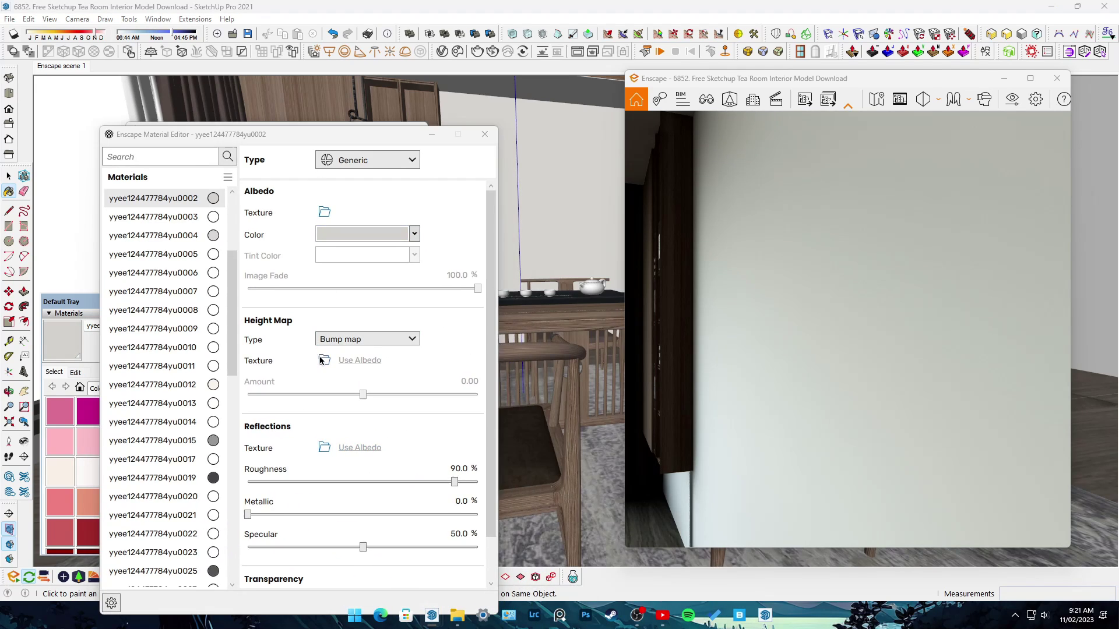
pyautogui.click(322, 210)
pyautogui.scroll(-3, 563, 367)
pyautogui.doubleClick(583, 455)
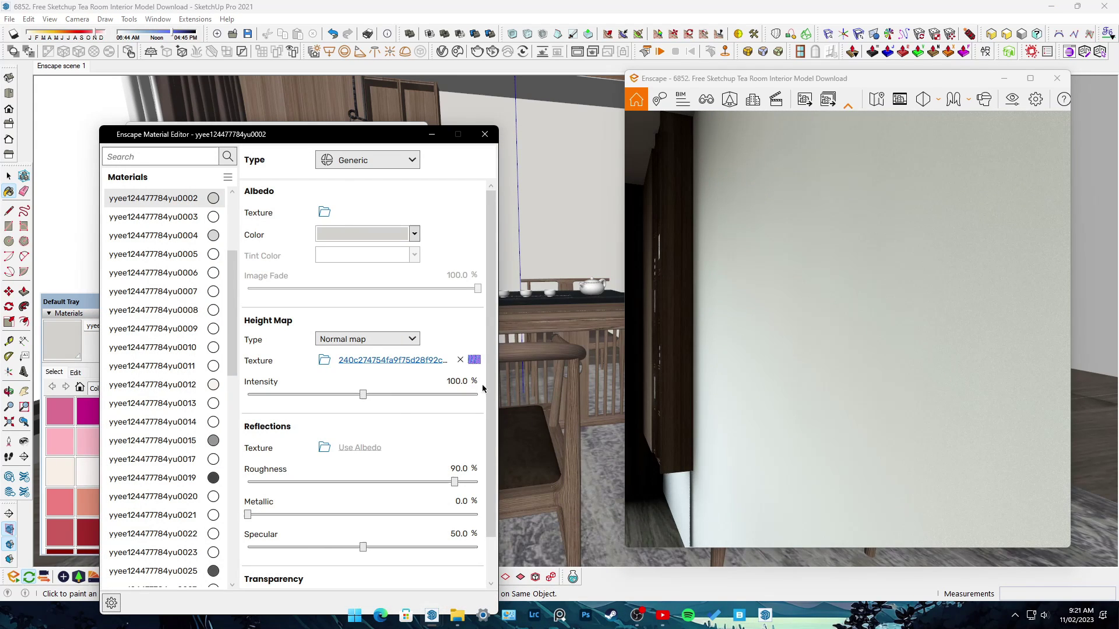
pyautogui.moveTo(453, 483)
pyautogui.mouseDown()
pyautogui.moveTo(335, 483)
pyautogui.moveTo(362, 482)
pyautogui.mouseUp()
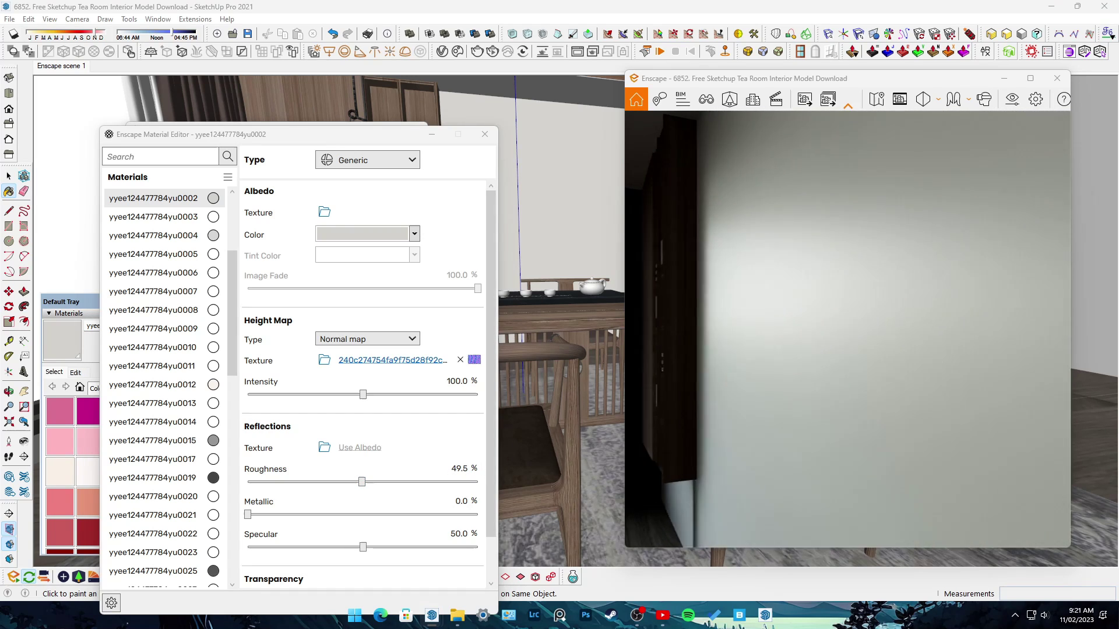
# Check the wall's normal map in the render and raise its intensity to about 122%
pyautogui.click(392, 360)
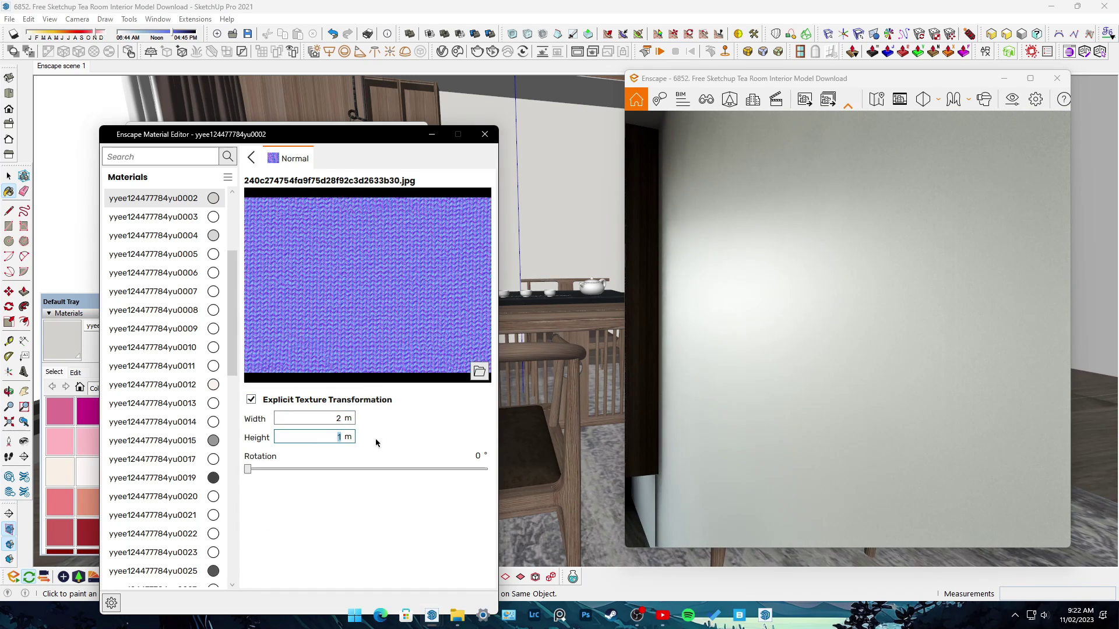
pyautogui.moveTo(750, 403); pyautogui.dragTo(827, 403)
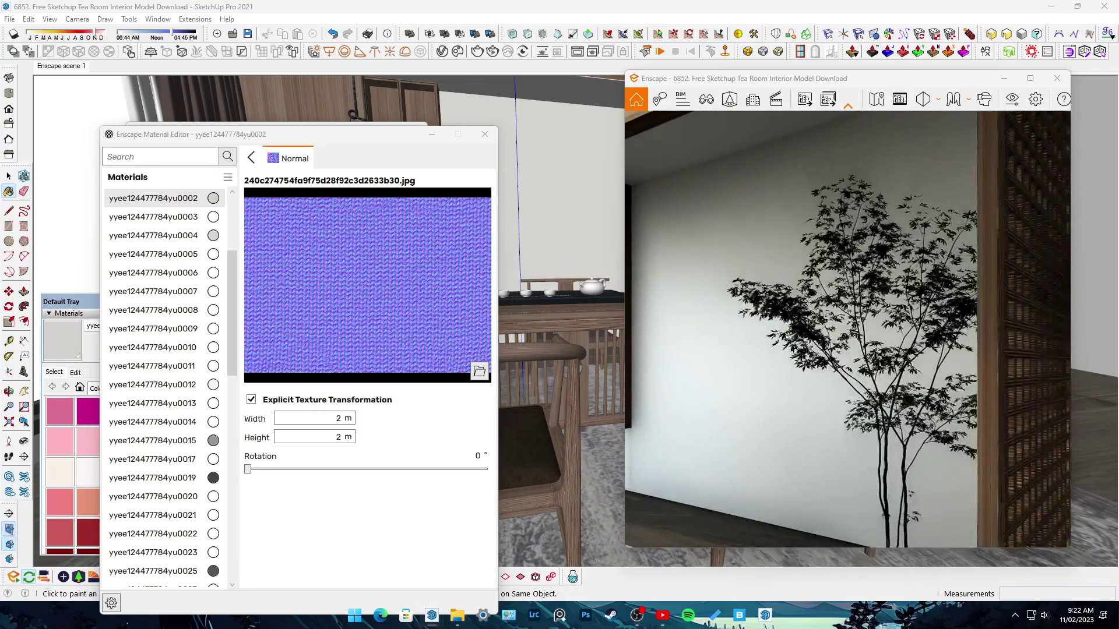
pyautogui.moveTo(750, 406); pyautogui.dragTo(723, 407)
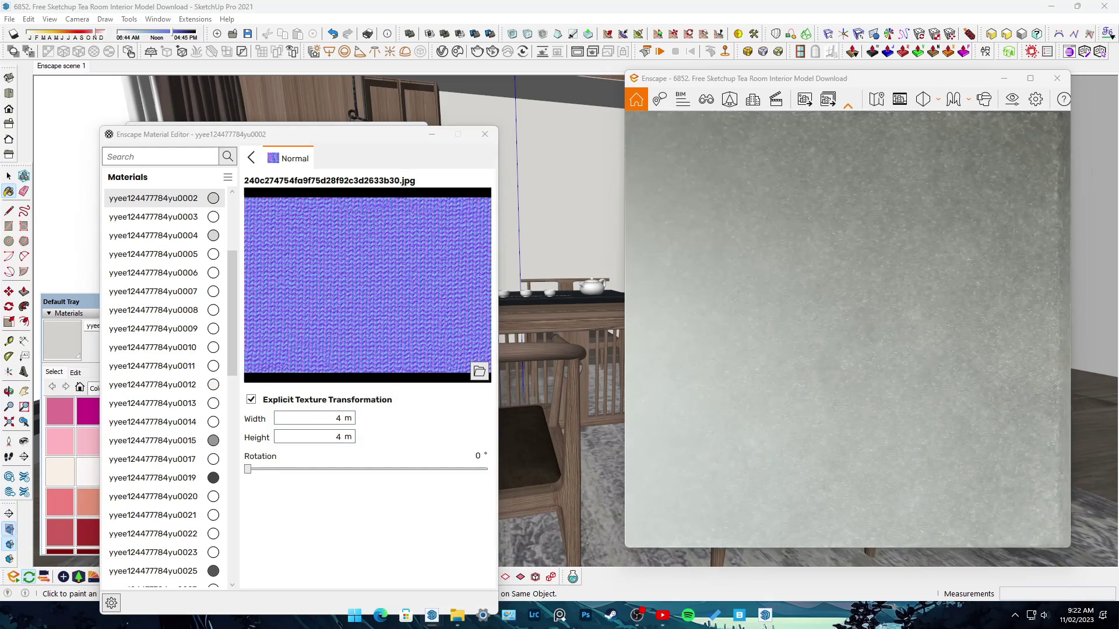
pyautogui.moveTo(752, 408); pyautogui.dragTo(804, 402)
pyautogui.moveTo(900, 355); pyautogui.dragTo(903, 392)
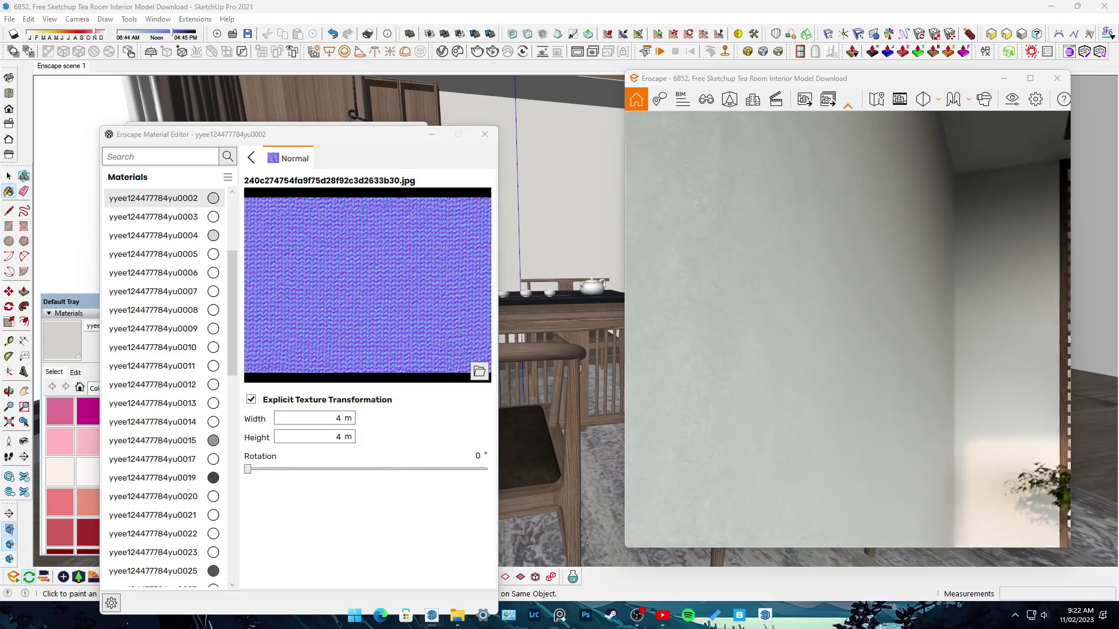
pyautogui.click(253, 163)
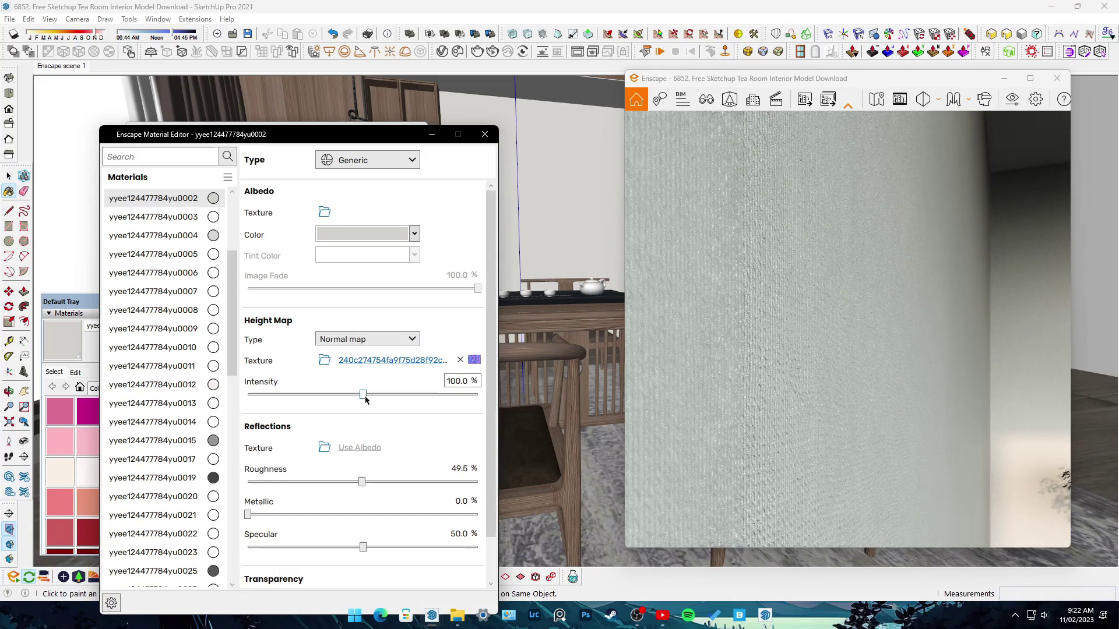
pyautogui.moveTo(365, 394); pyautogui.dragTo(388, 394)
pyautogui.moveTo(676, 390); pyautogui.dragTo(751, 404)
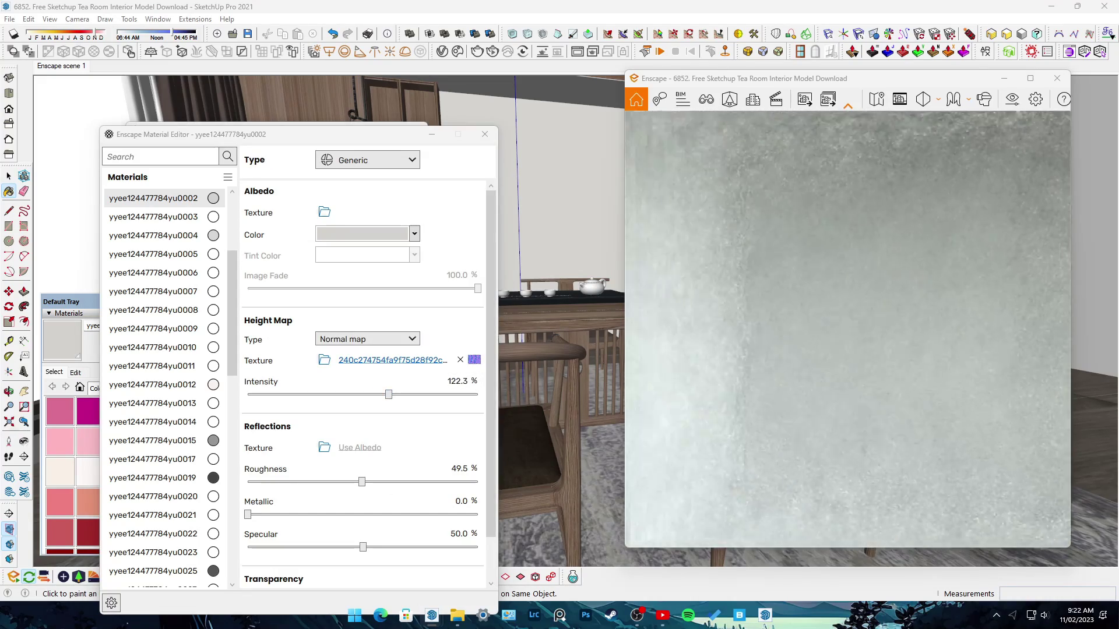
# Set the normal map's explicit texture size to 5 m by 5 m
pyautogui.click(473, 361)
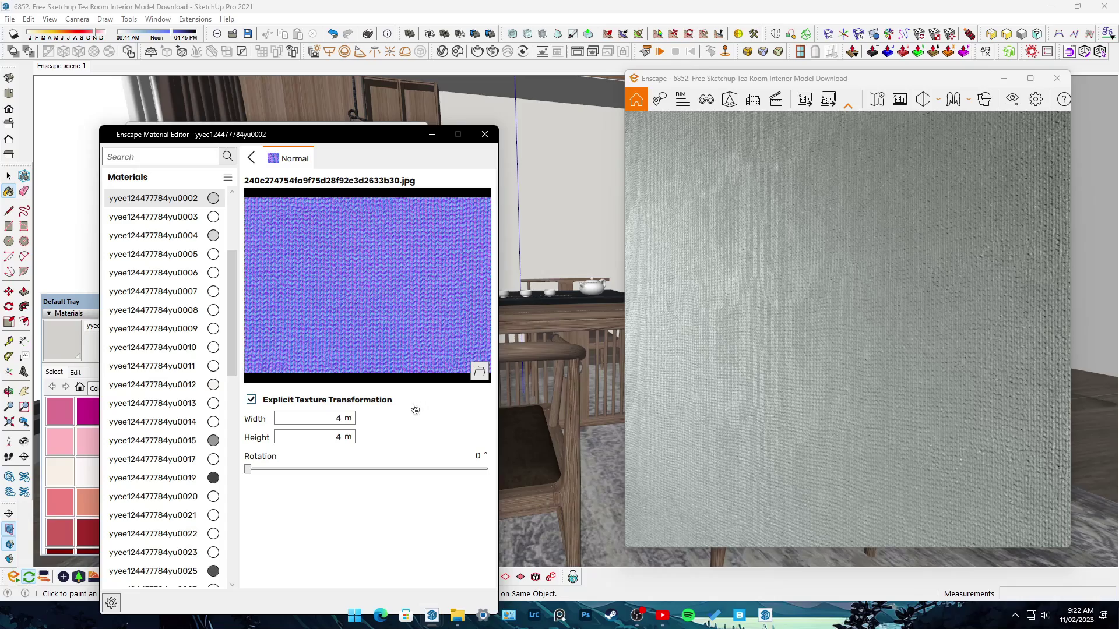
pyautogui.write('5')
pyautogui.press('Return')
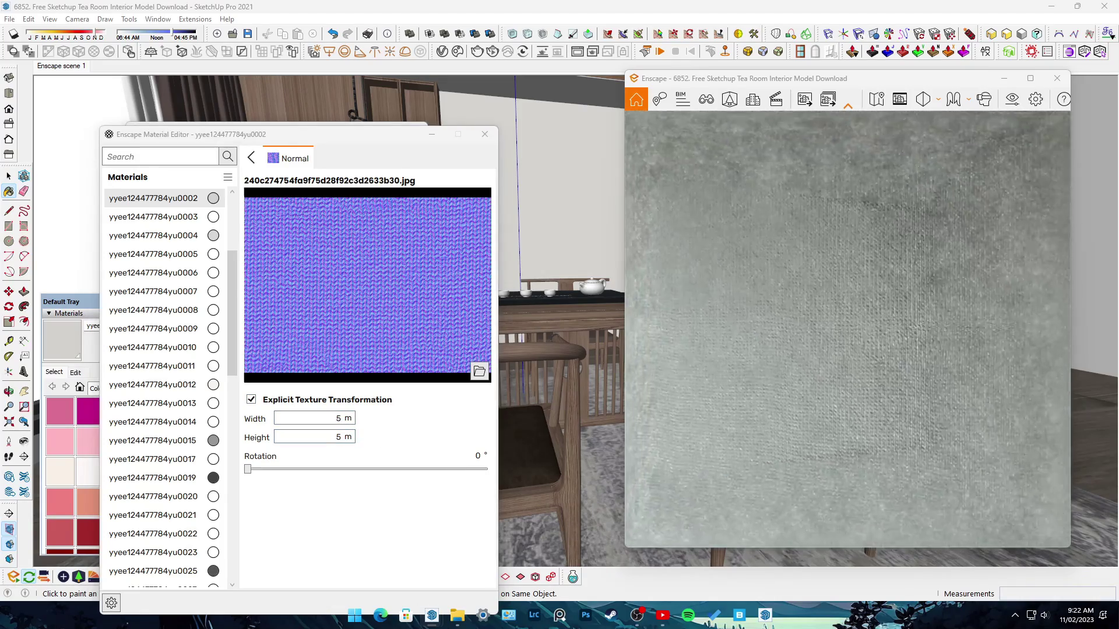
pyautogui.scroll(-5, 789, 404)
pyautogui.scroll(5, 786, 400)
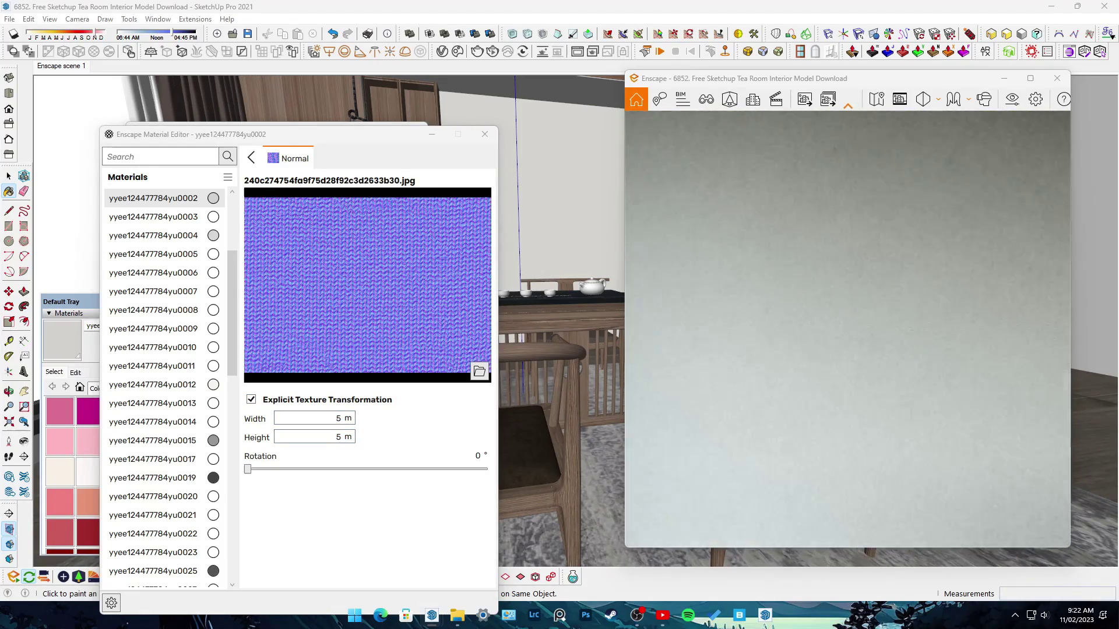
pyautogui.scroll(-5, 780, 405)
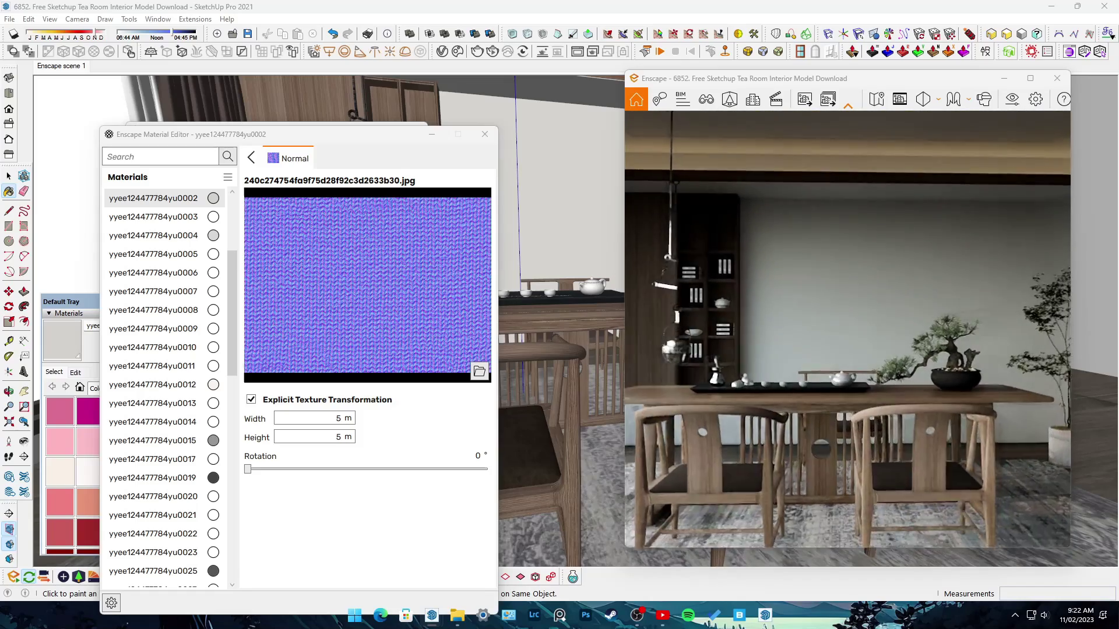
pyautogui.scroll(5, 780, 405)
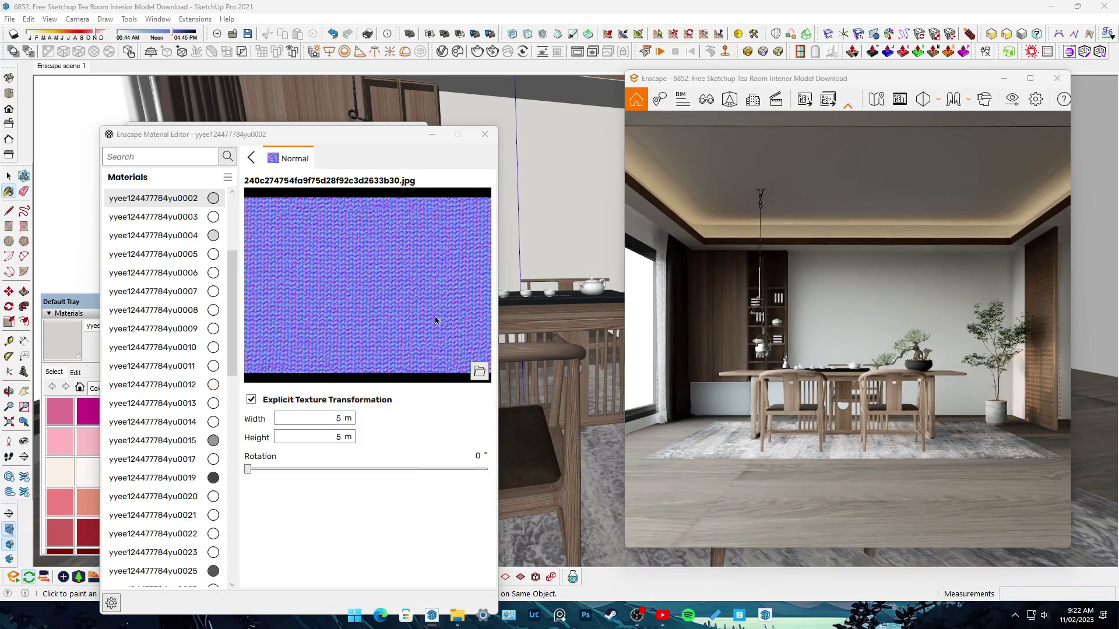
pyautogui.moveTo(291, 134); pyautogui.dragTo(786, 375)
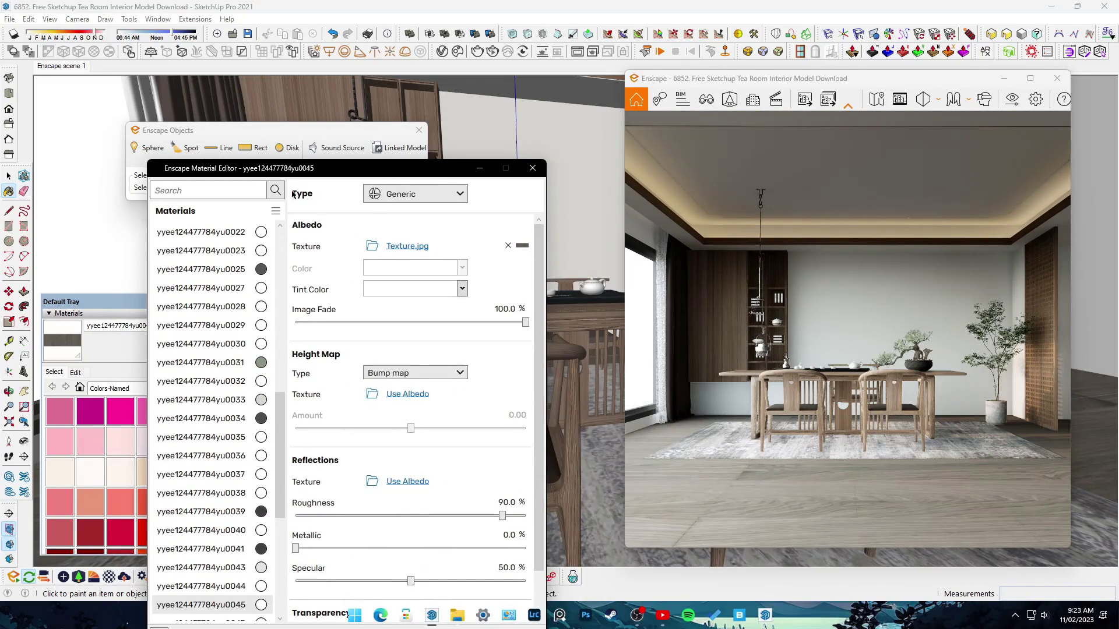
# Lower the floor roughness and load the blue normal map into Height Map
pyautogui.moveTo(500, 517); pyautogui.dragTo(350, 515)
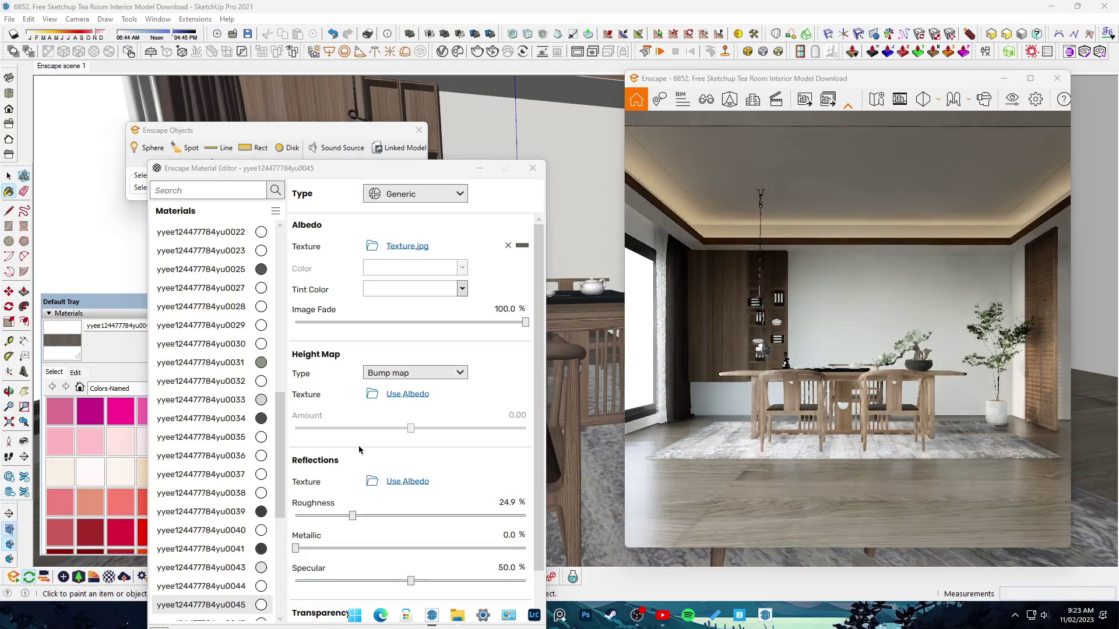
pyautogui.click(372, 481)
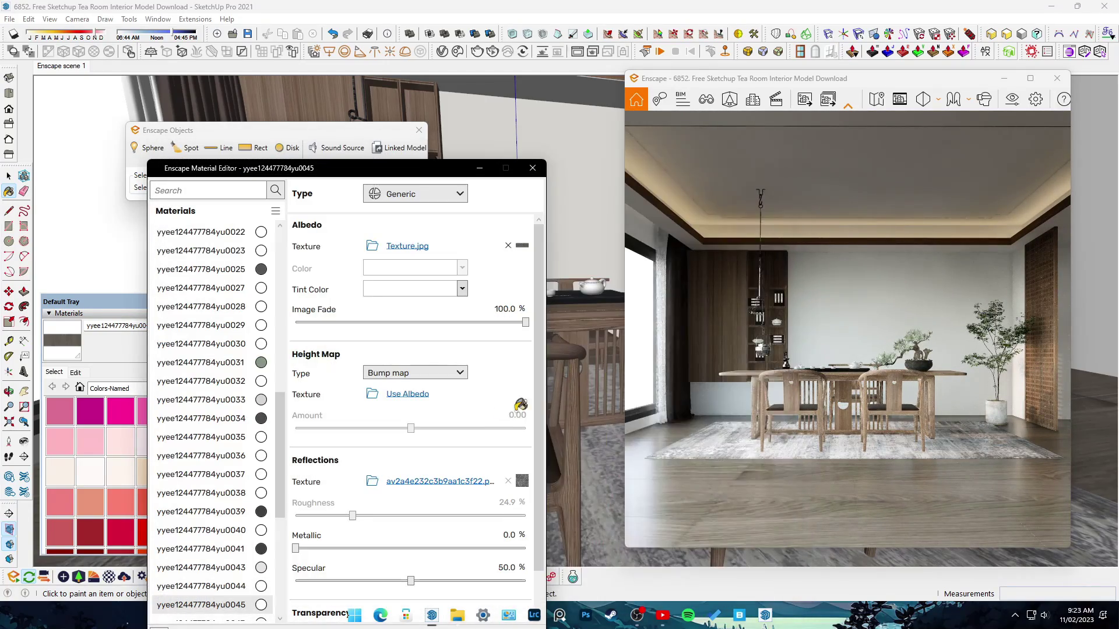
pyautogui.click(373, 396)
pyautogui.doubleClick(620, 302)
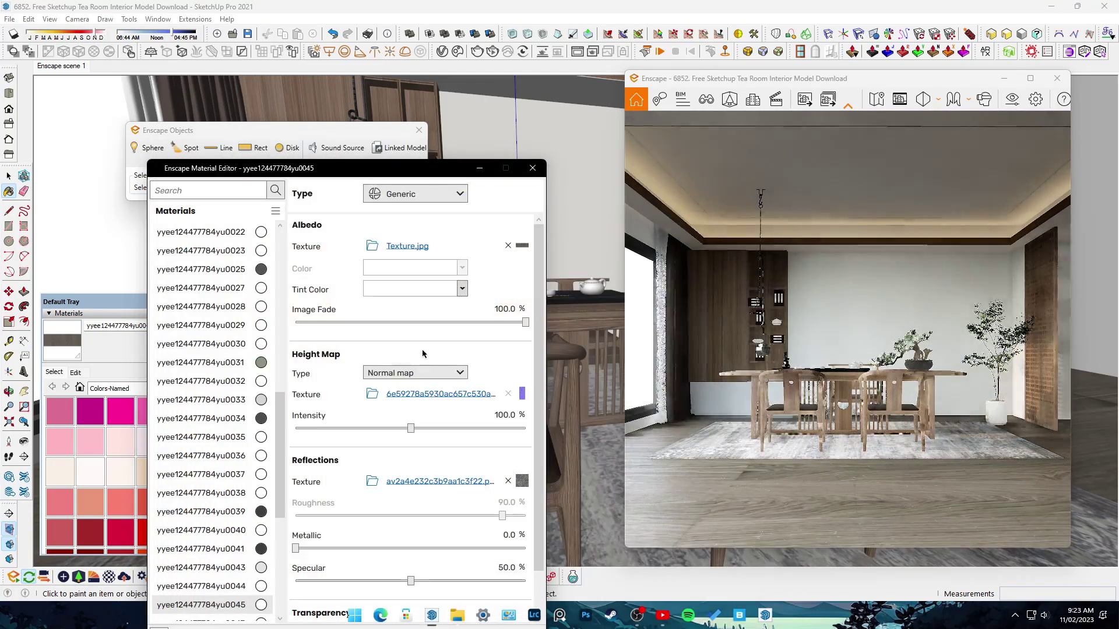
pyautogui.moveTo(828, 400); pyautogui.dragTo(799, 400)
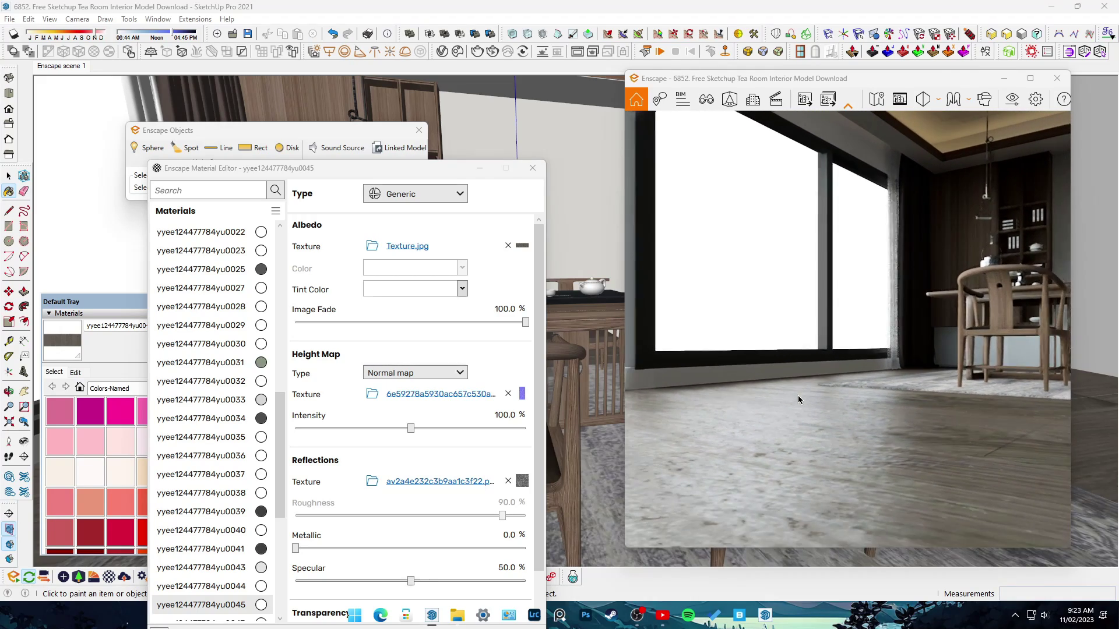
# Load roughness texture avd7f1455ebee013012d3, inverted, with lowered brightness
pyautogui.click(521, 486)
pyautogui.click(350, 210)
pyautogui.scroll(-5, 475, 434)
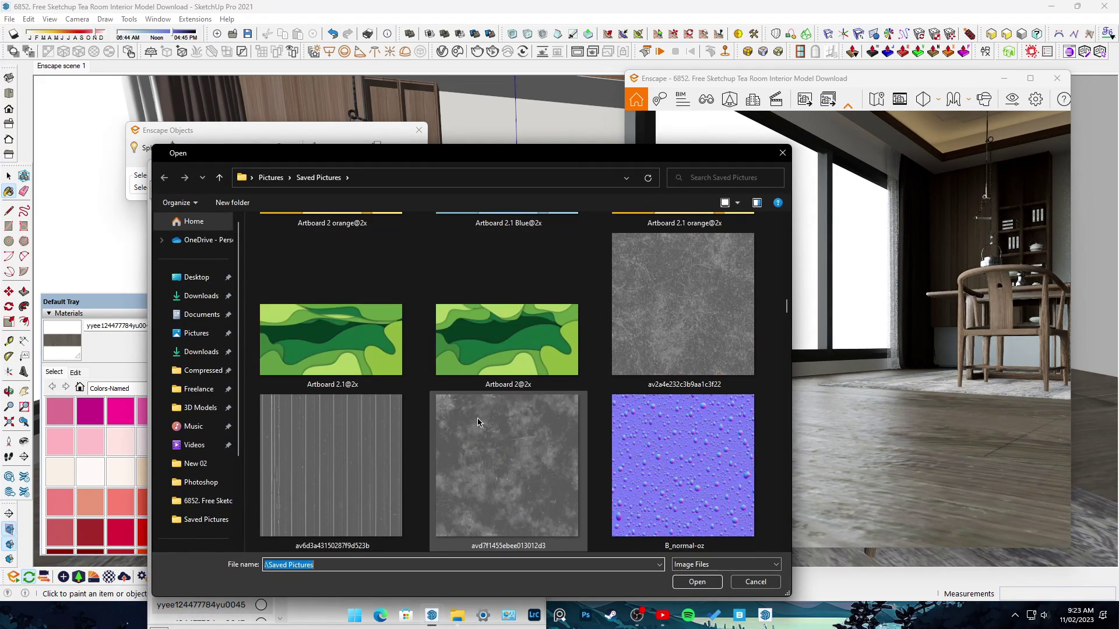
pyautogui.scroll(-2, 475, 434)
pyautogui.doubleClick(472, 350)
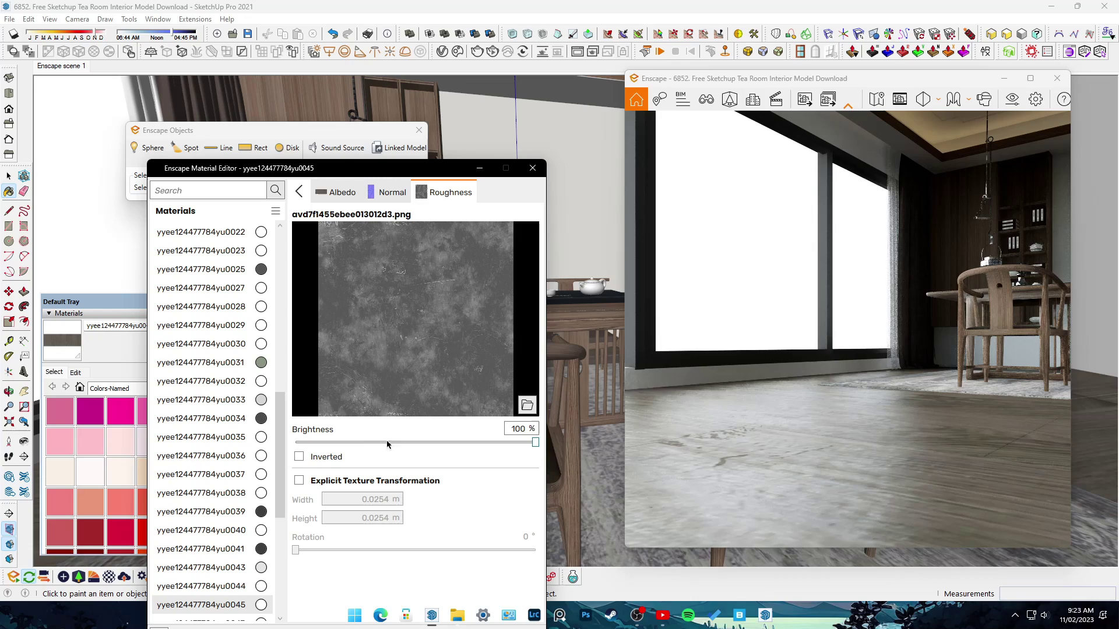
pyautogui.click(528, 460)
pyautogui.moveTo(534, 442); pyautogui.dragTo(464, 443)
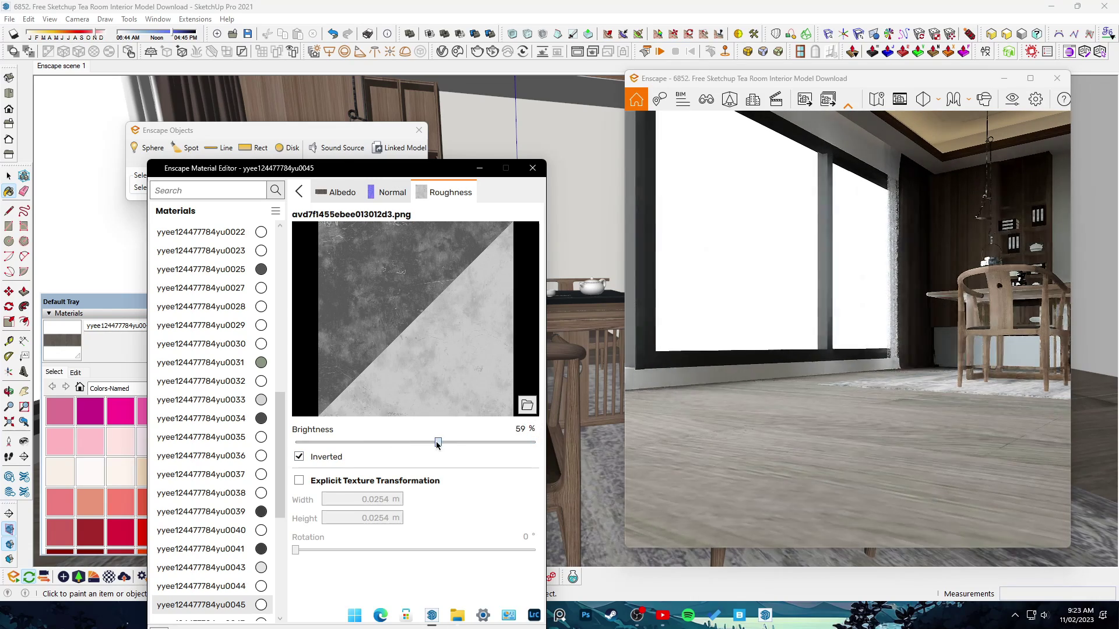
pyautogui.click(527, 405)
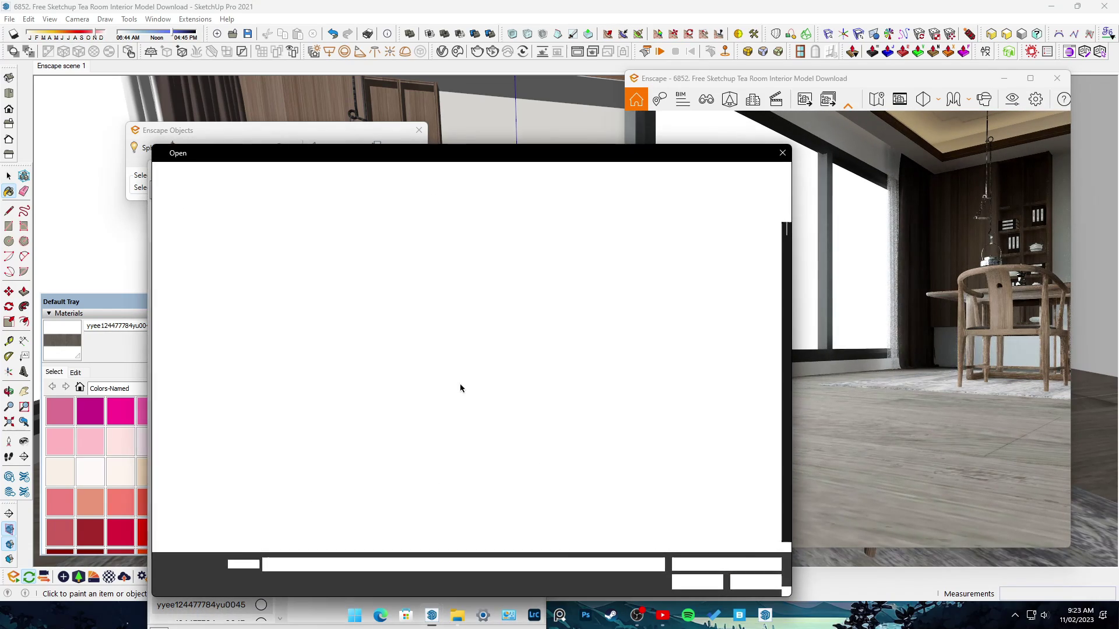
pyautogui.scroll(-5, 488, 392)
pyautogui.scroll(-5, 488, 392)
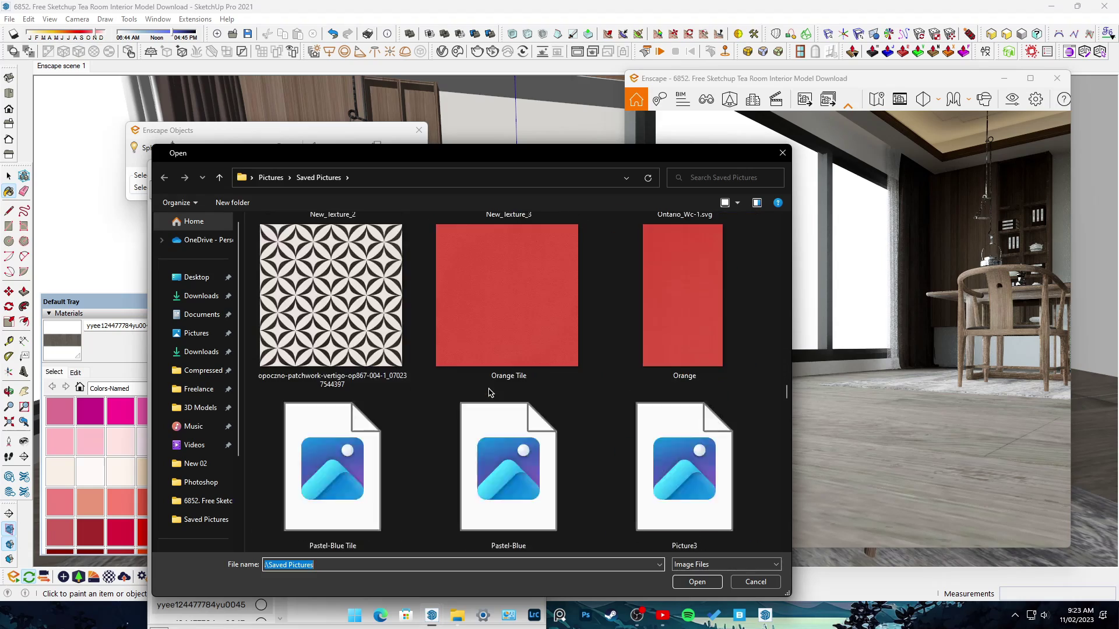
pyautogui.scroll(-5, 488, 392)
pyautogui.press('Escape')
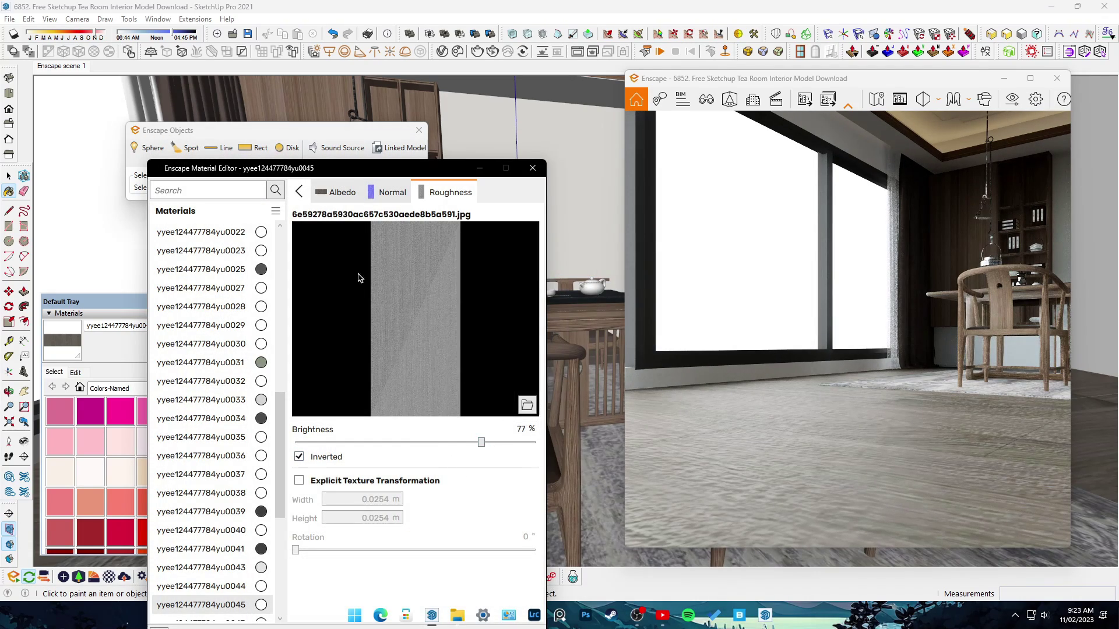
# Reset the floor normal map's rotation to zero and set its height to 0.01 m
pyautogui.click(392, 192)
pyautogui.moveTo(314, 502); pyautogui.dragTo(327, 503)
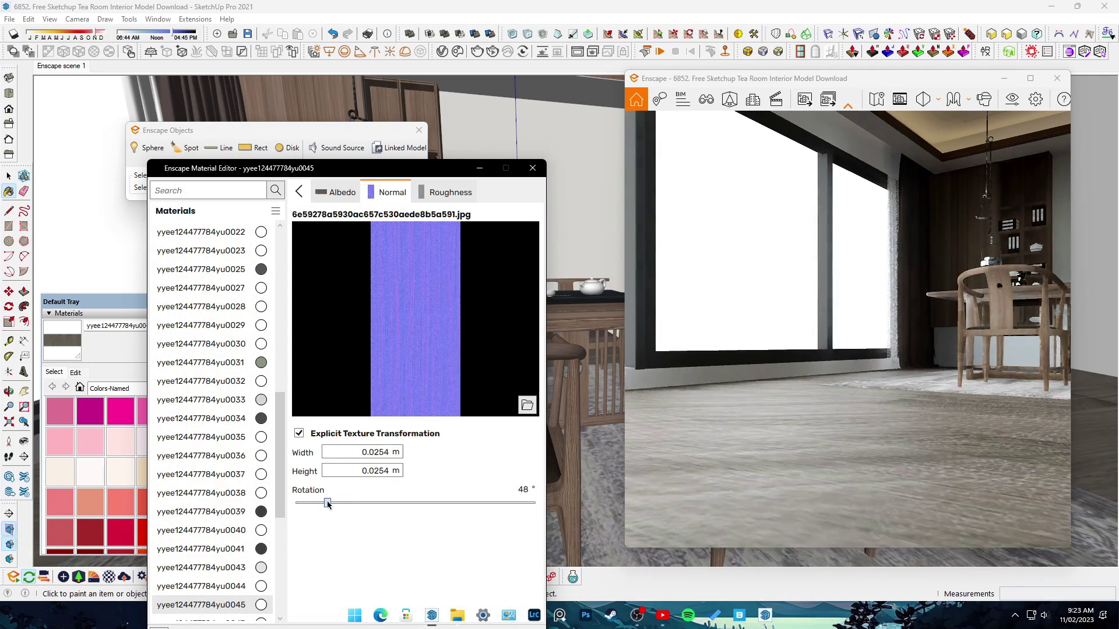
pyautogui.click(298, 503)
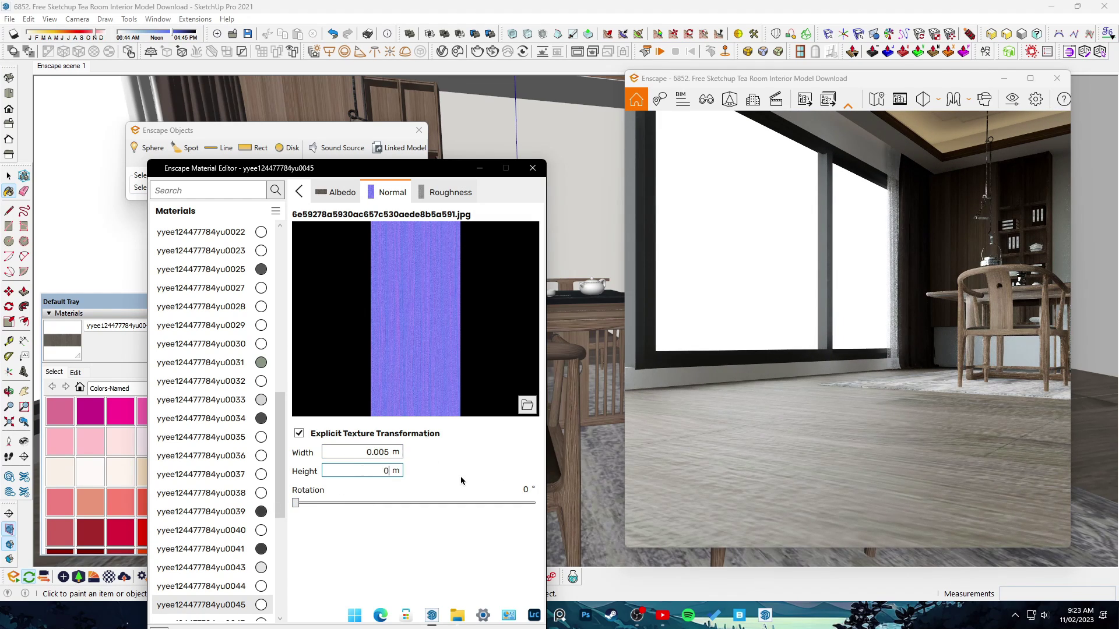
pyautogui.scroll(-5, 797, 431)
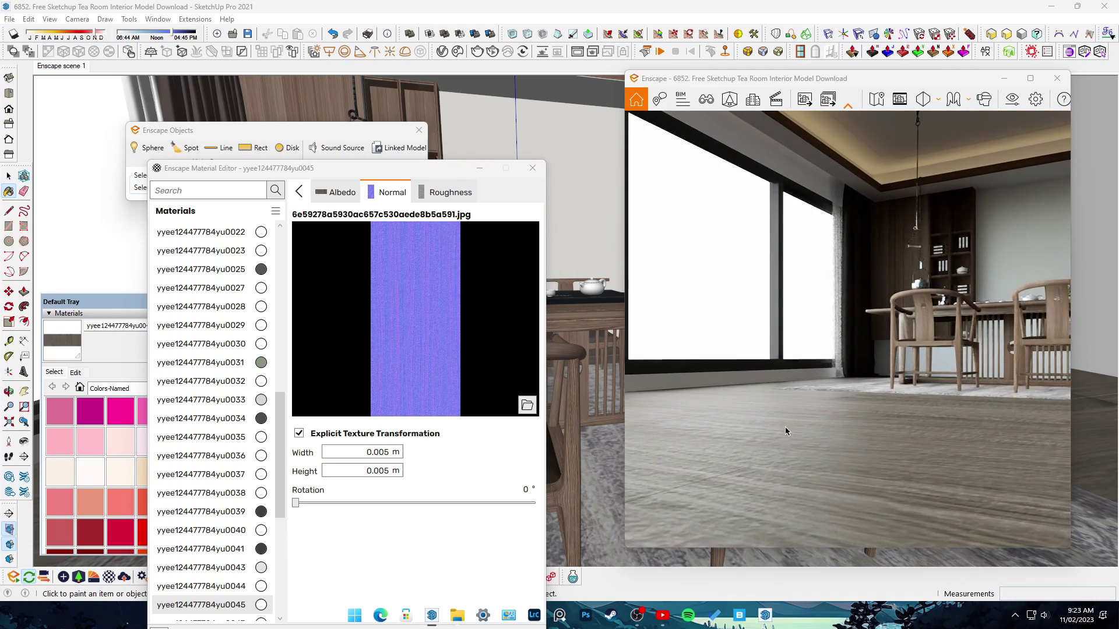
pyautogui.scroll(-3, 785, 426)
pyautogui.scroll(3, 813, 427)
pyautogui.scroll(3, 814, 427)
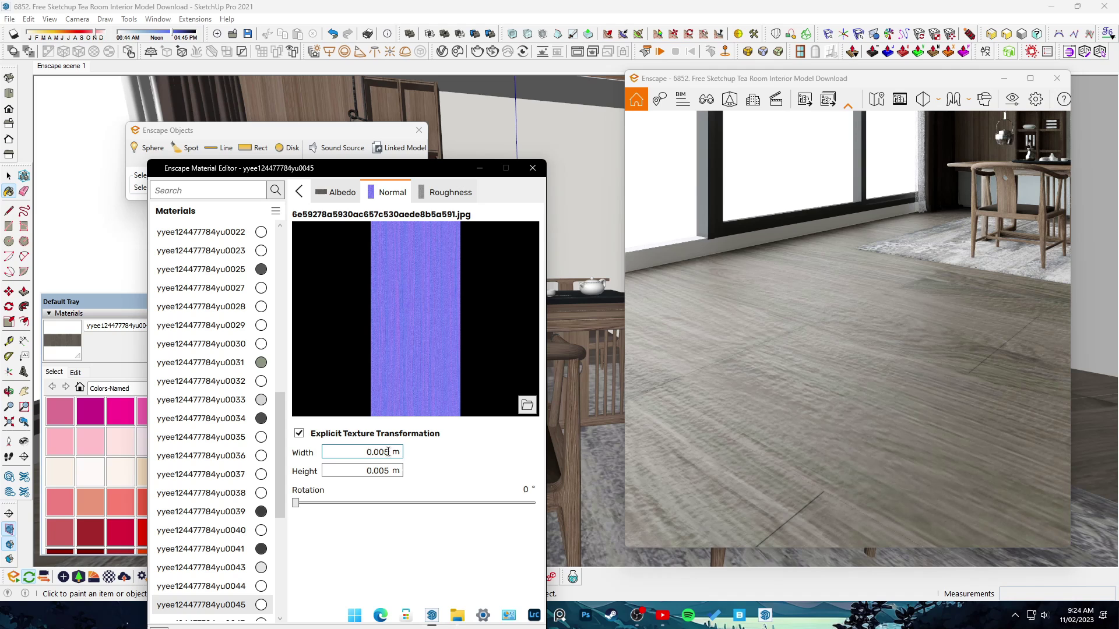
pyautogui.write('1')
pyautogui.doubleClick(398, 477)
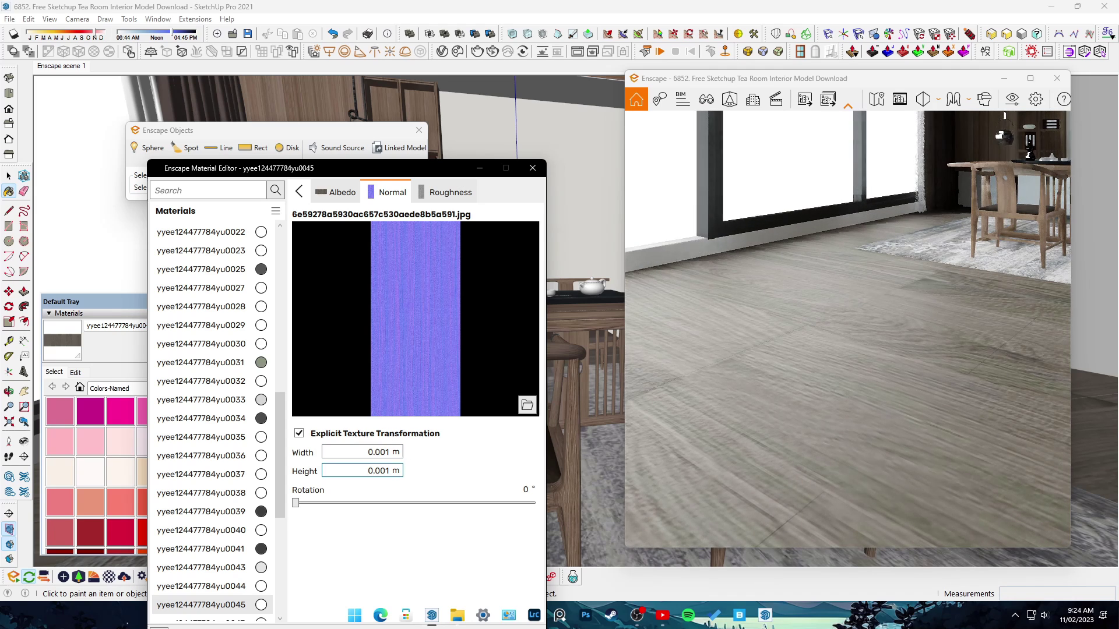
pyautogui.scroll(-3, 808, 372)
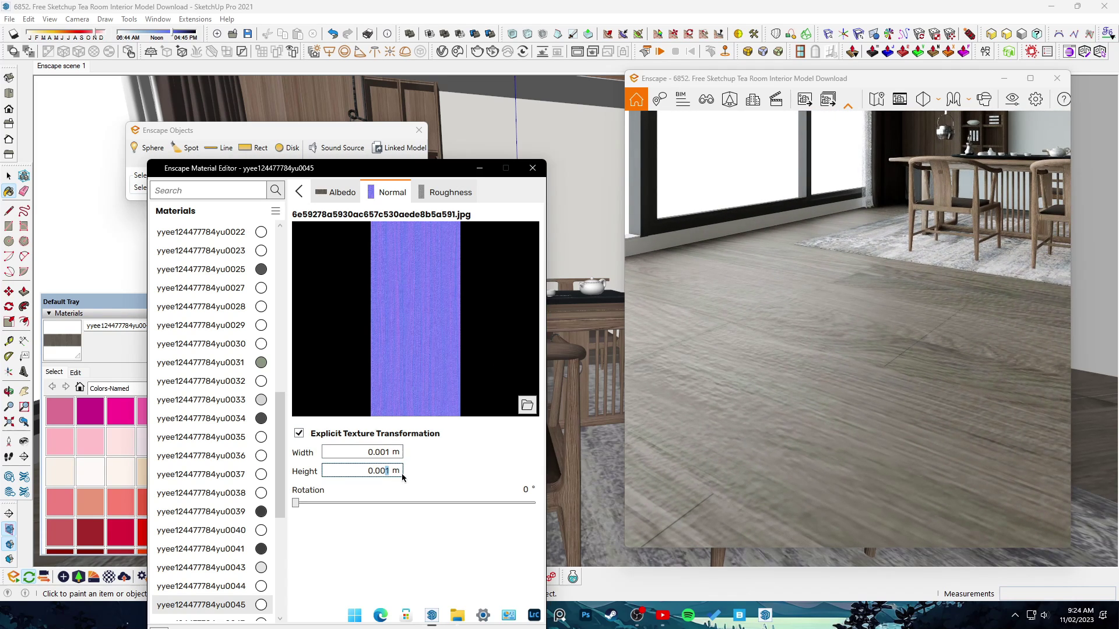
pyautogui.write('1')
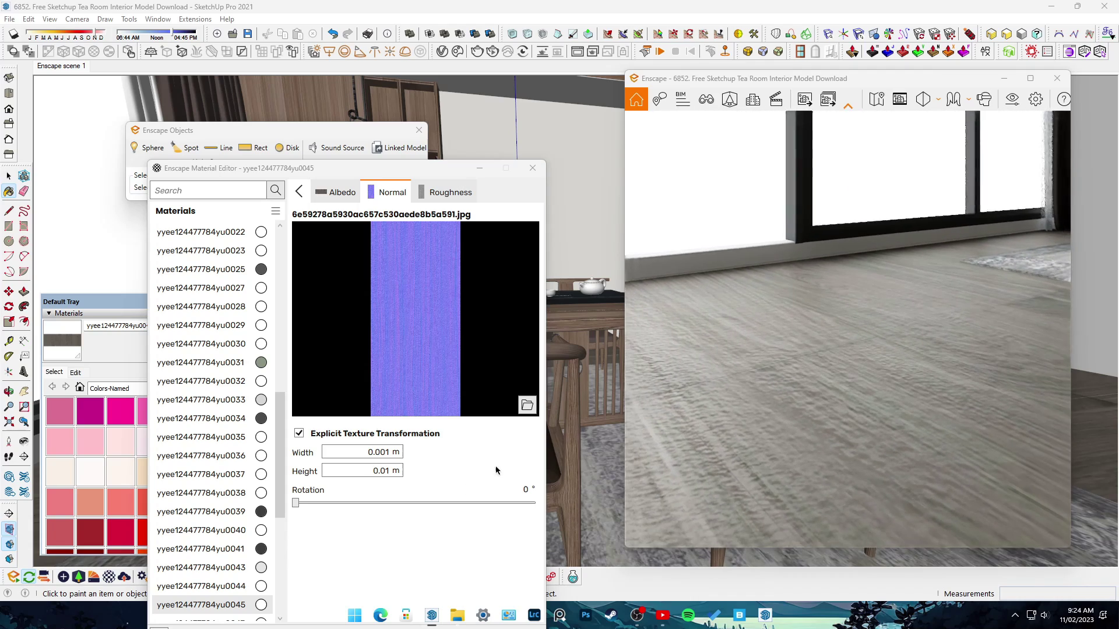
pyautogui.moveTo(304, 504); pyautogui.dragTo(314, 503)
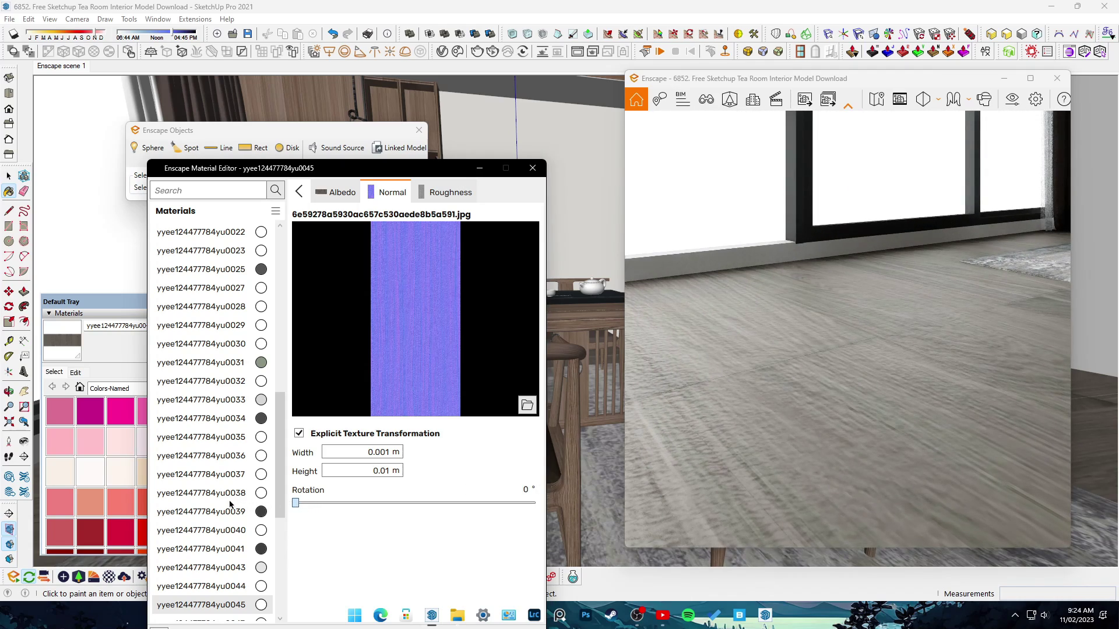
pyautogui.scroll(5, 787, 459)
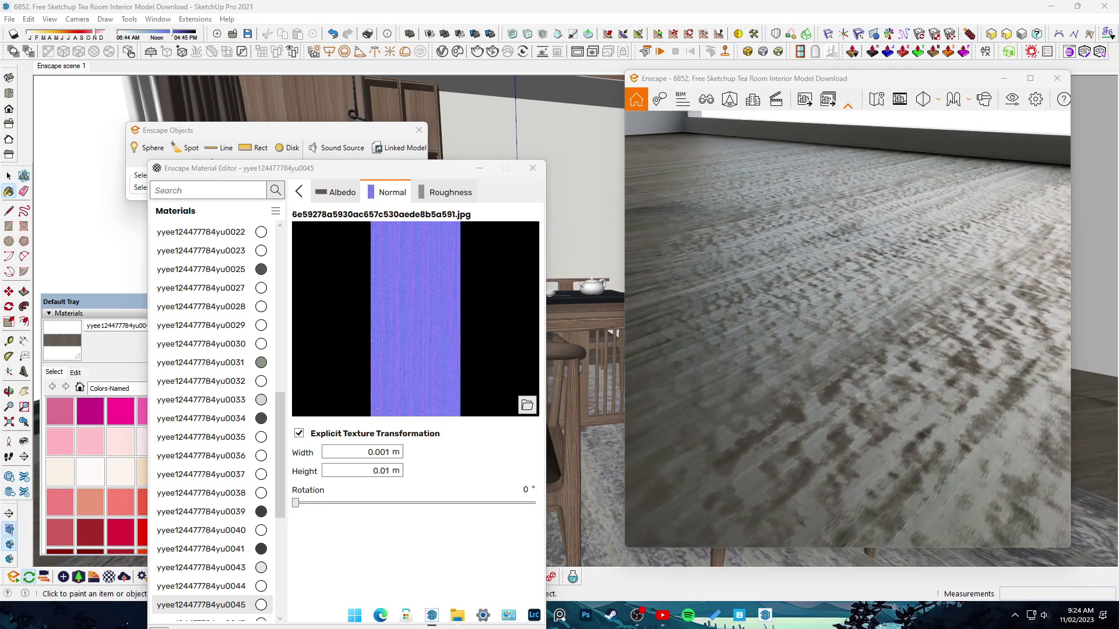
# Enable explicit scaling on the roughness map and lower floor roughness to 43.8%
pyautogui.click(450, 192)
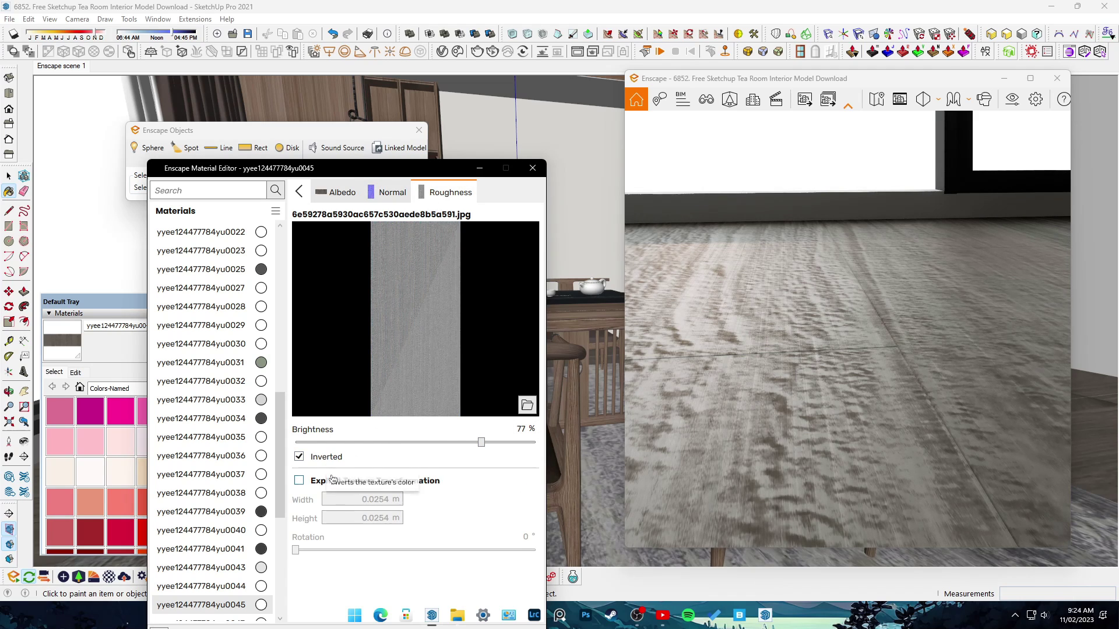
pyautogui.click(343, 483)
pyautogui.click(299, 192)
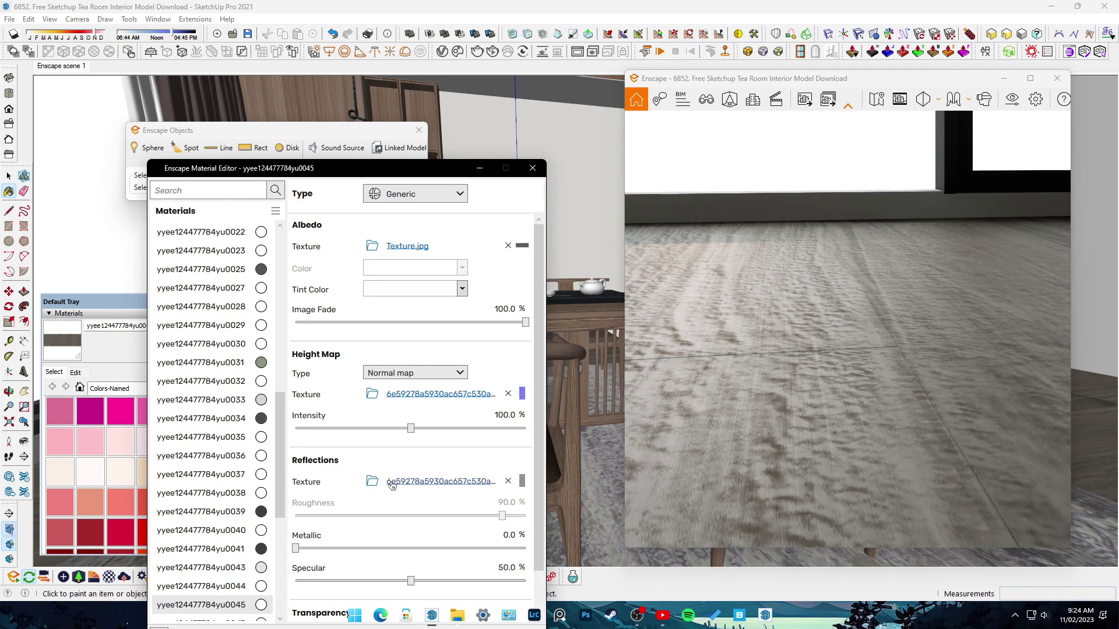
pyautogui.click(445, 517)
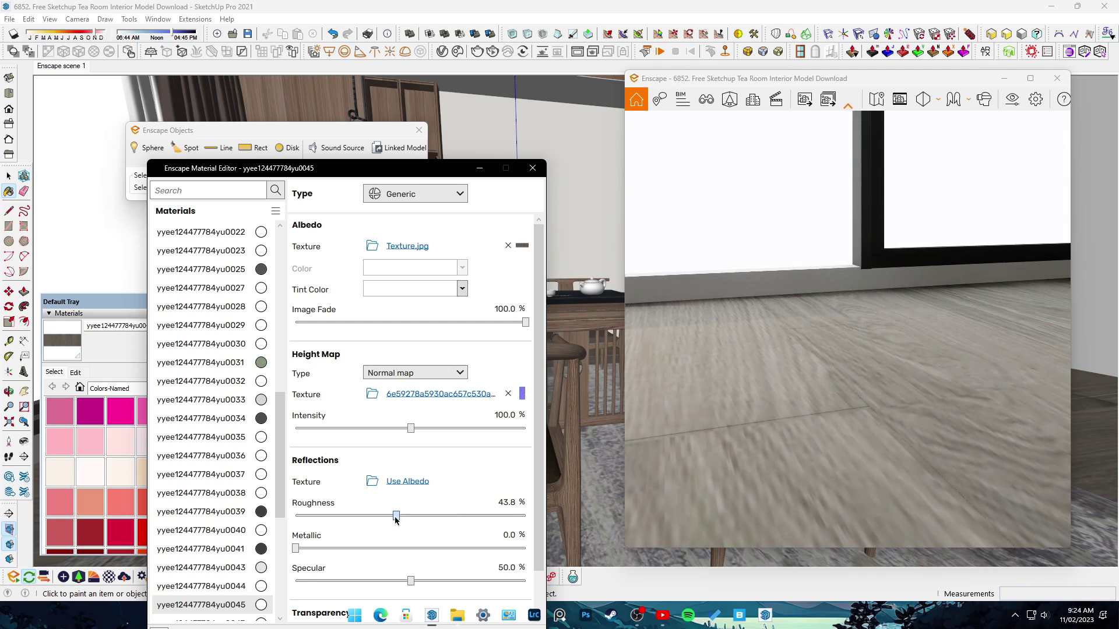
# Set the floor normal map's width to 0.008 m
pyautogui.click(522, 394)
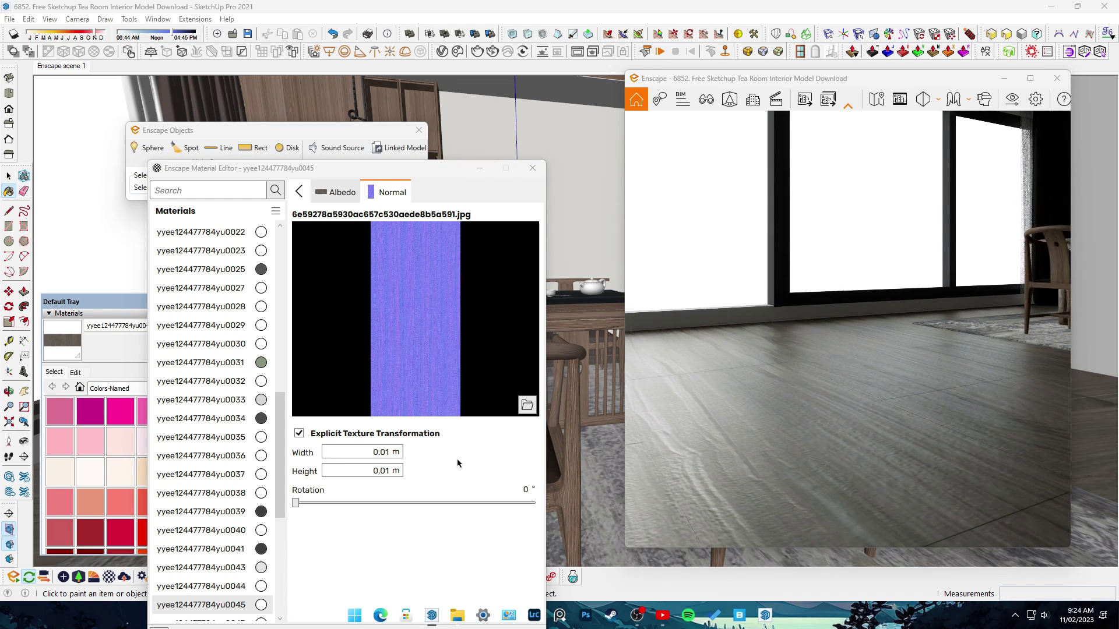
pyautogui.write('5')
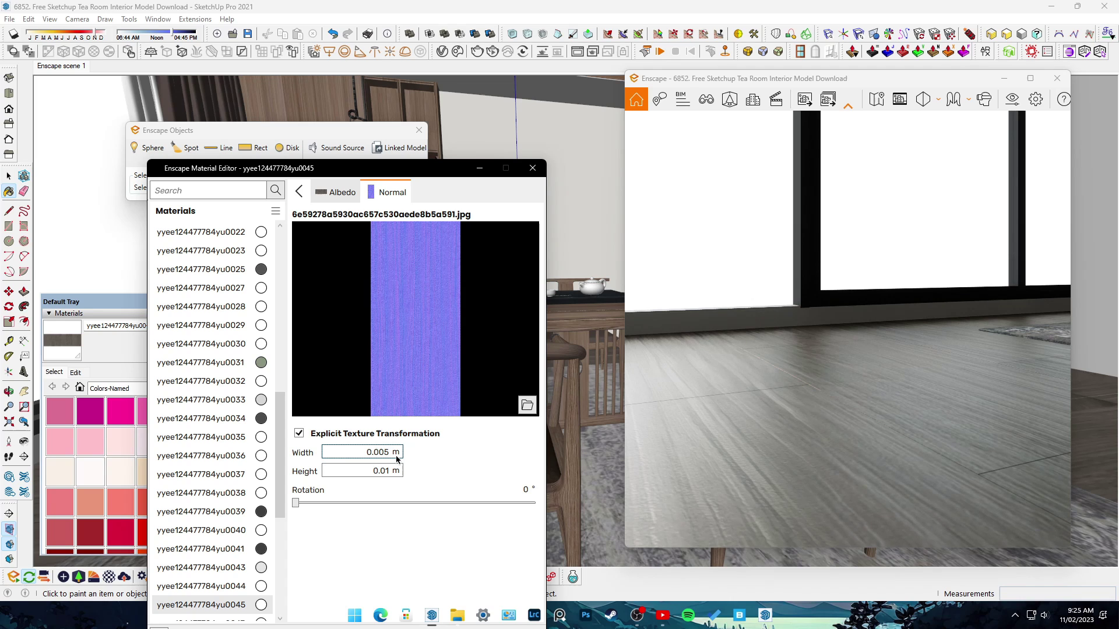
pyautogui.press('BackSpace')
pyautogui.write('8')
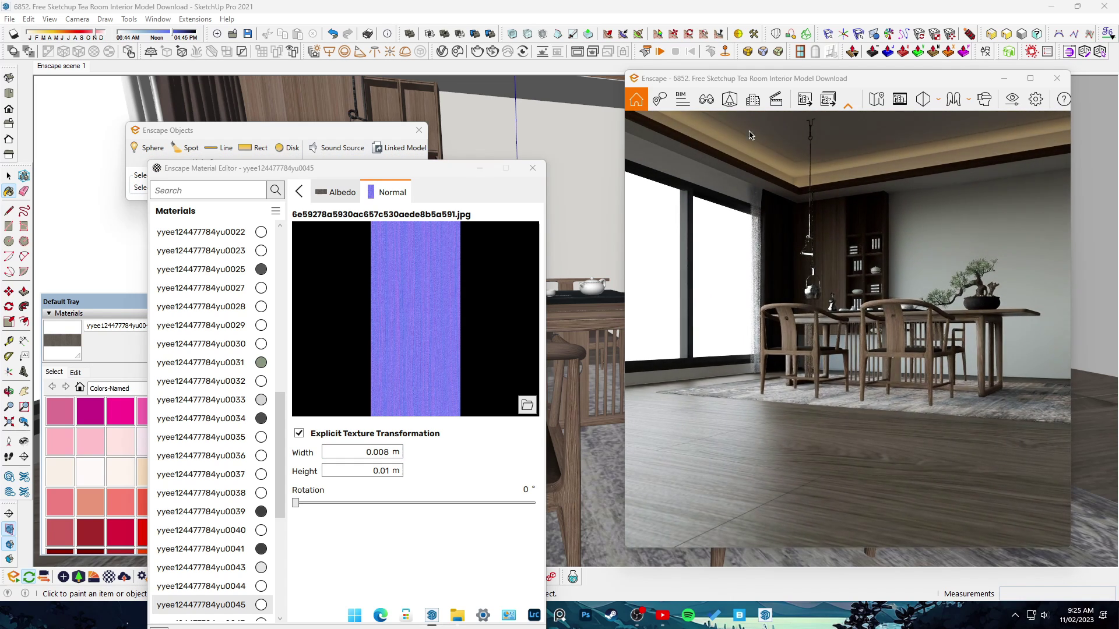
pyautogui.click(899, 99)
# Apply the saved frontal view, raise exposure slightly, and darken shadows to -43%
pyautogui.click(716, 243)
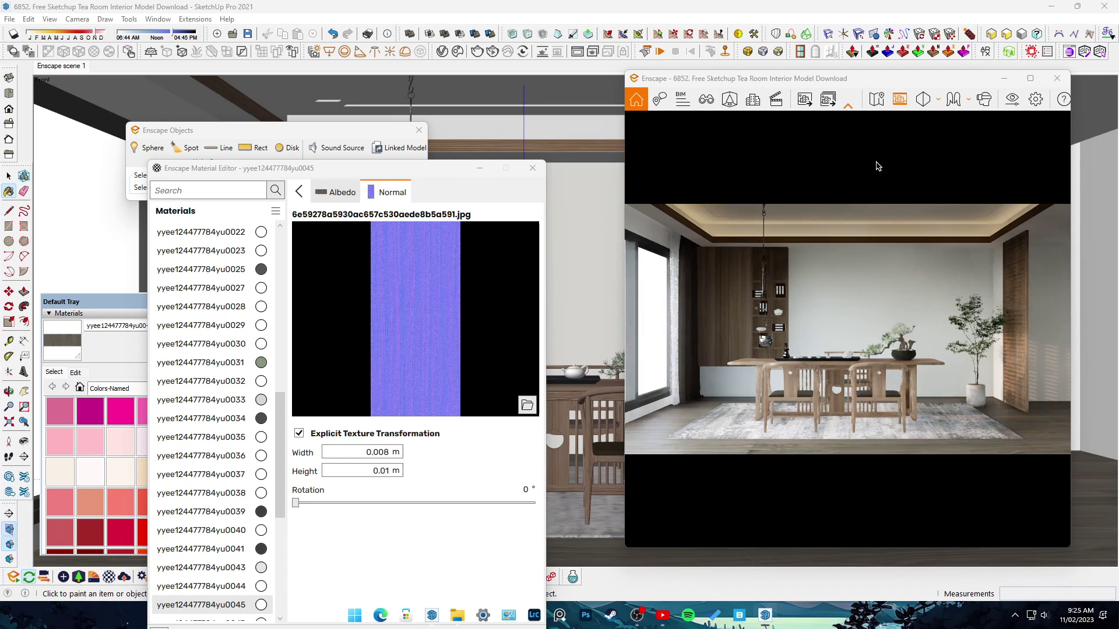
pyautogui.moveTo(442, 121); pyautogui.dragTo(339, 117)
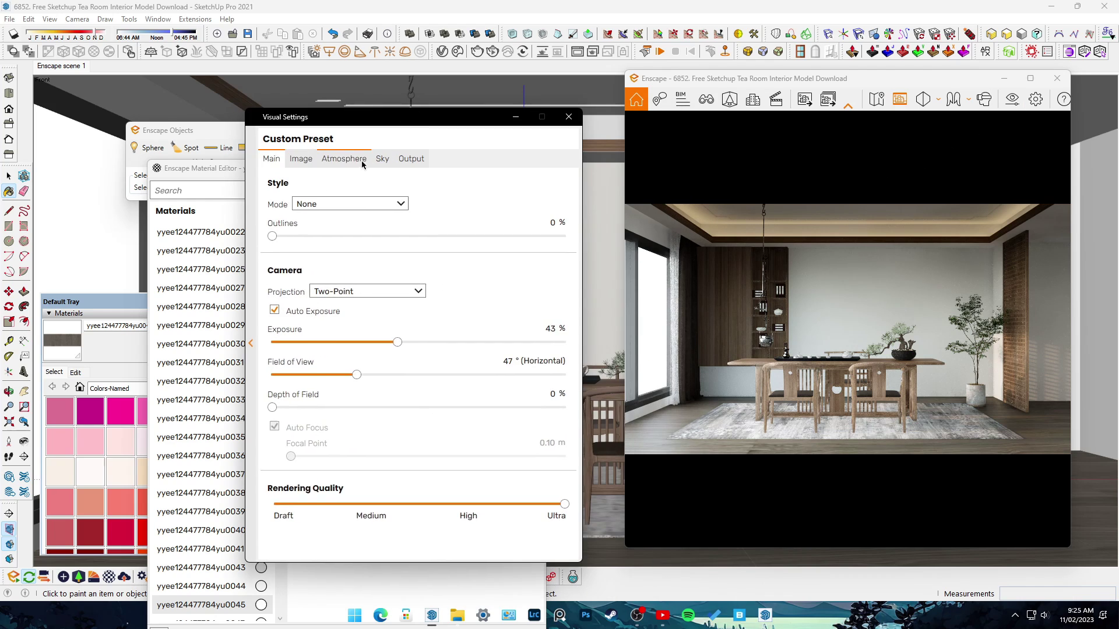
pyautogui.moveTo(398, 342); pyautogui.dragTo(403, 344)
pyautogui.click(317, 168)
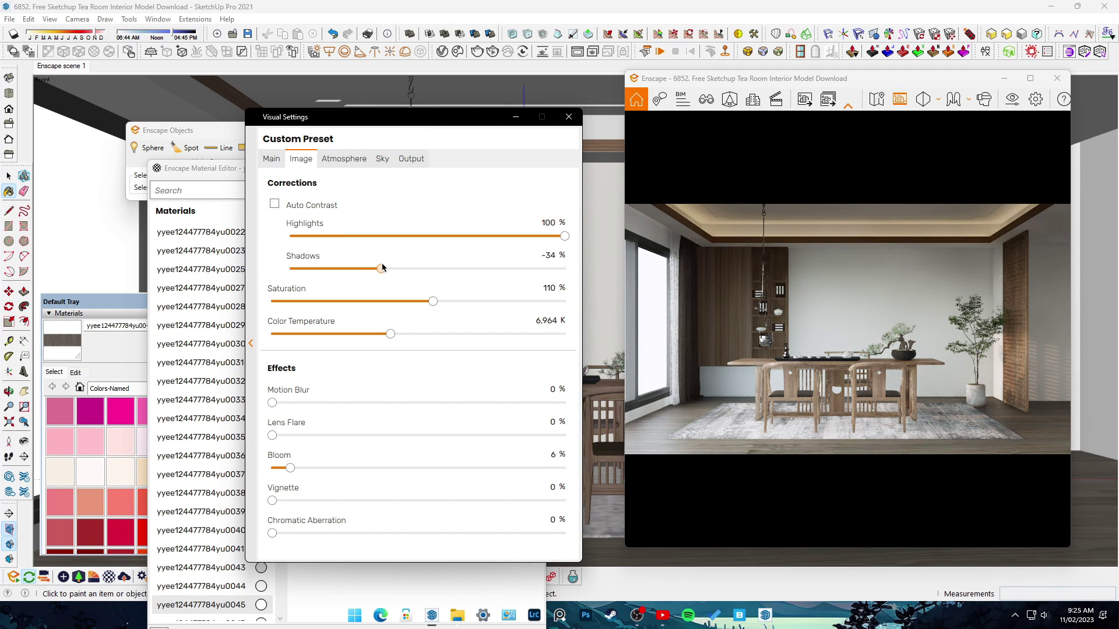
pyautogui.moveTo(382, 267); pyautogui.dragTo(369, 269)
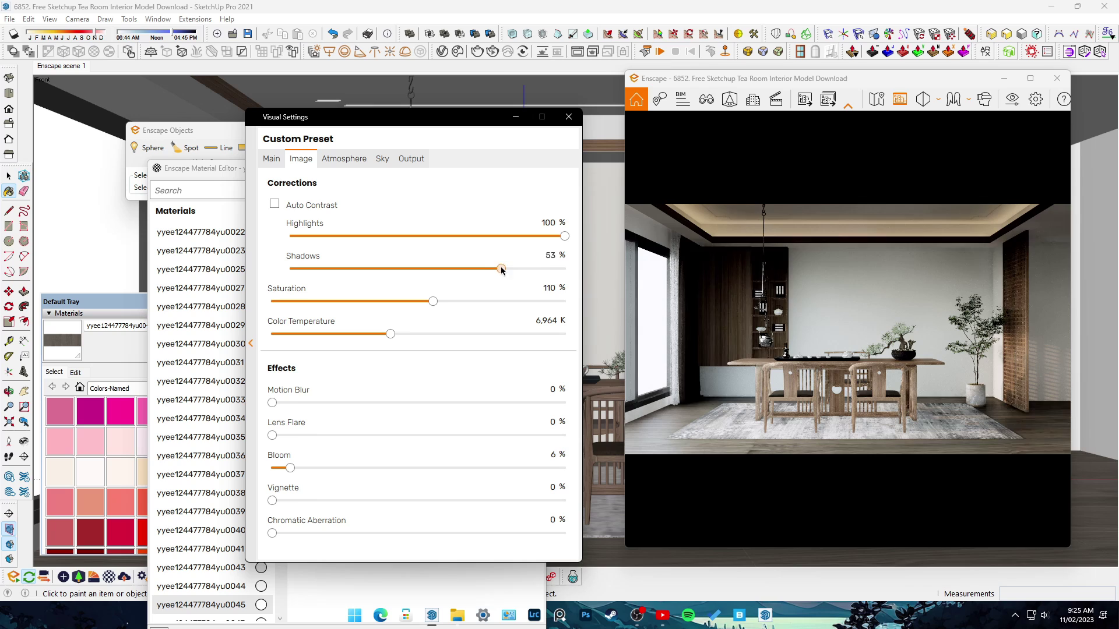
# Raise artificial light brightness to 143% and rotate the skybox to 163°
pyautogui.click(338, 160)
pyautogui.moveTo(418, 416)
pyautogui.mouseDown()
pyautogui.moveTo(507, 416)
pyautogui.moveTo(484, 417)
pyautogui.mouseUp()
pyautogui.click(383, 158)
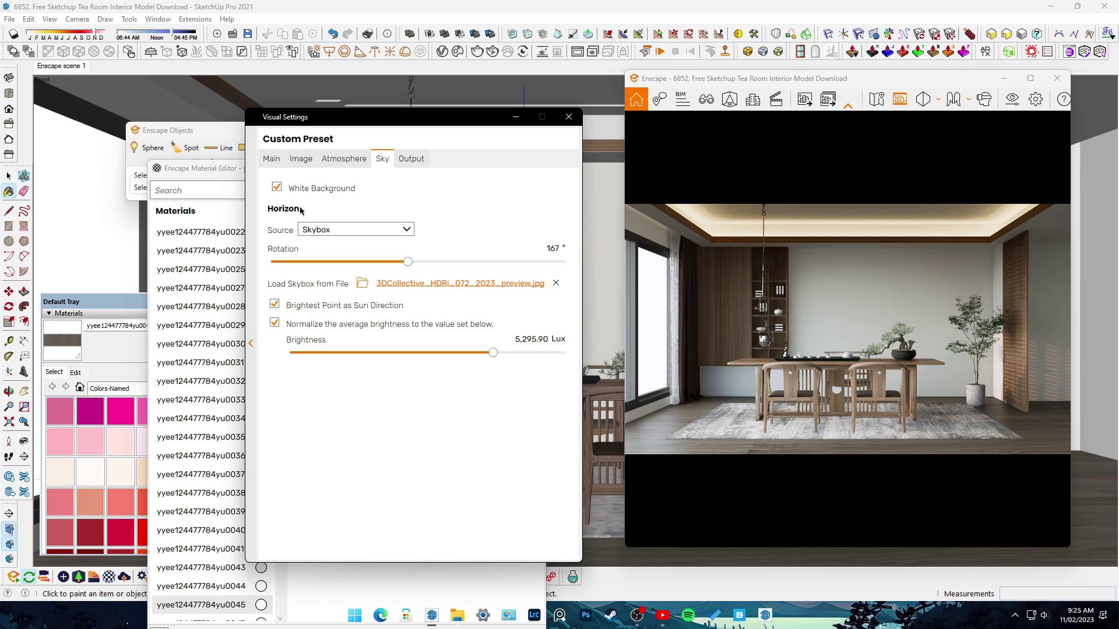
pyautogui.moveTo(408, 262); pyautogui.dragTo(403, 263)
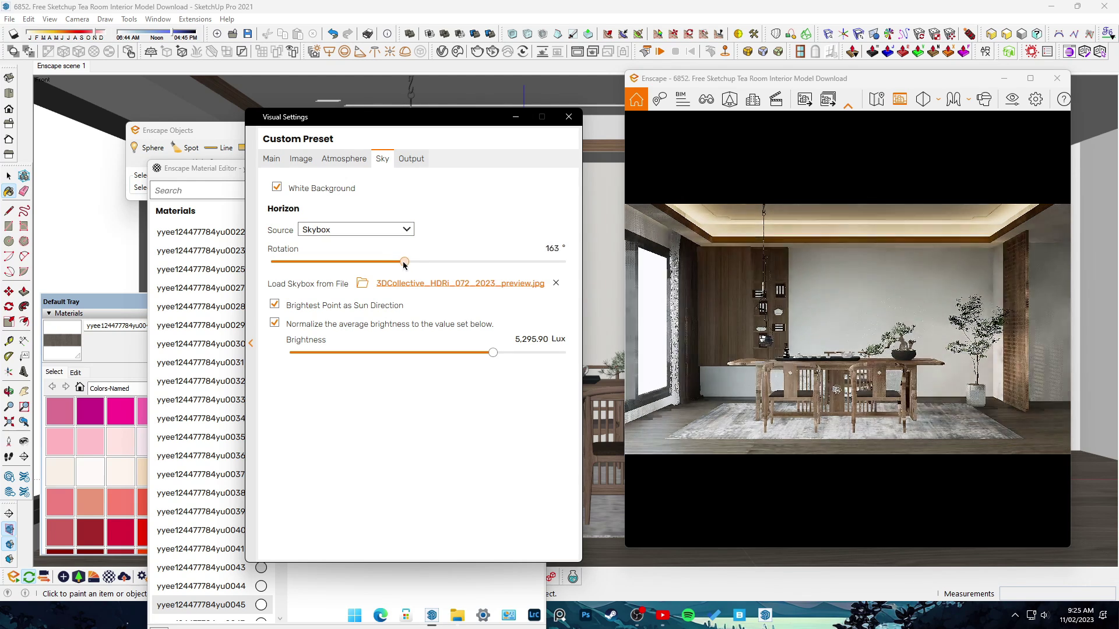
pyautogui.click(367, 162)
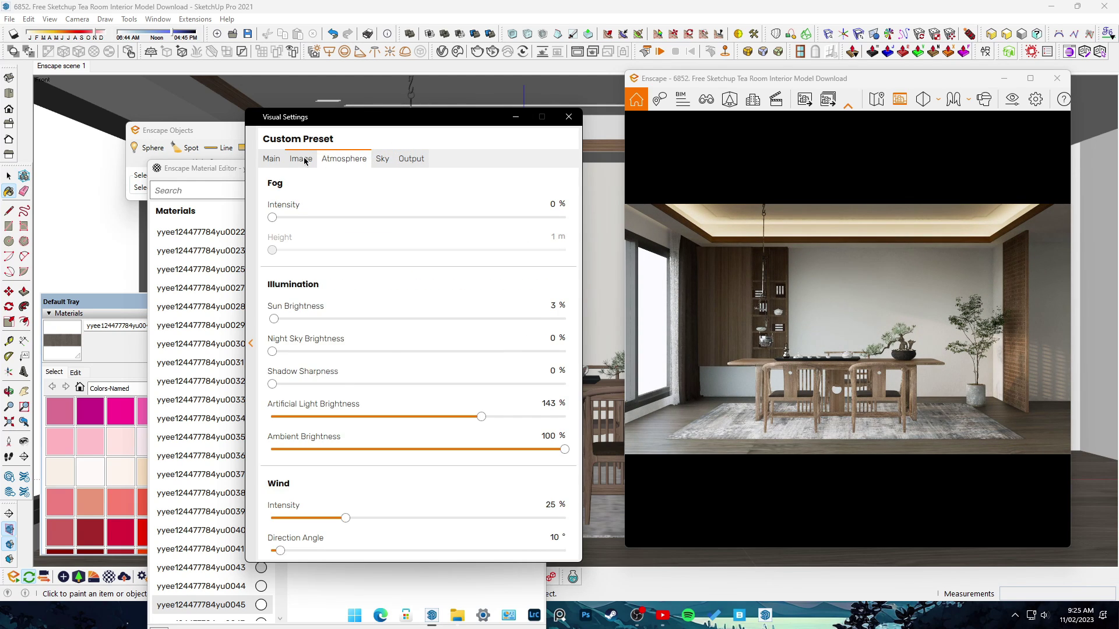
pyautogui.click(300, 158)
# Raise colour temperature to 7,233 K and exposure to 48%, then close Visual Settings
pyautogui.moveTo(388, 333); pyautogui.dragTo(410, 335)
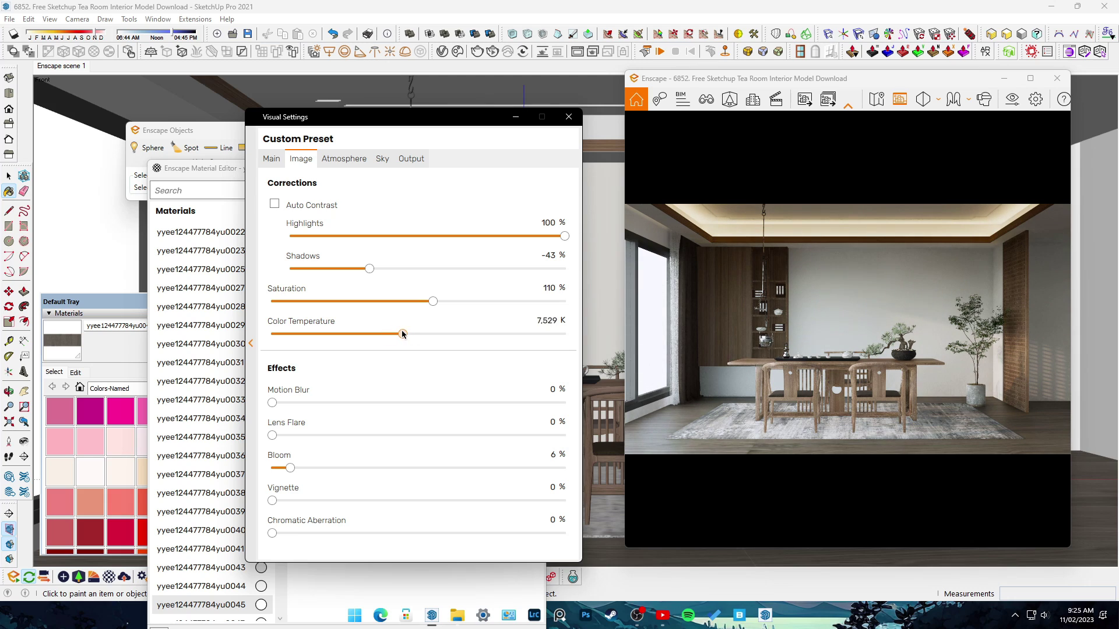
pyautogui.click(278, 161)
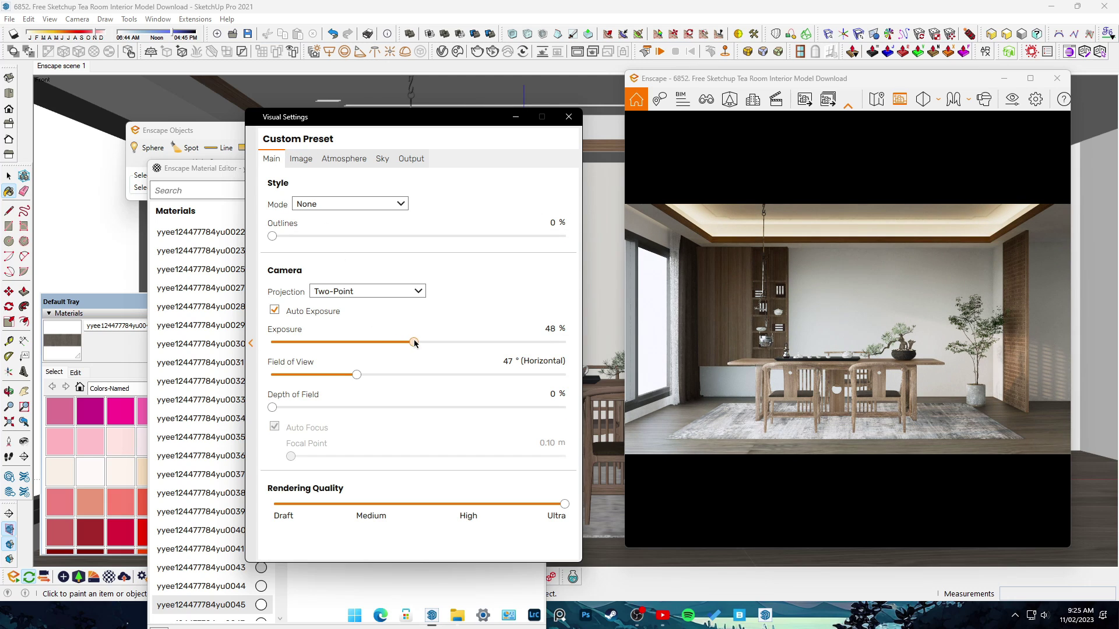
pyautogui.moveTo(402, 349); pyautogui.dragTo(418, 339)
pyautogui.click(301, 158)
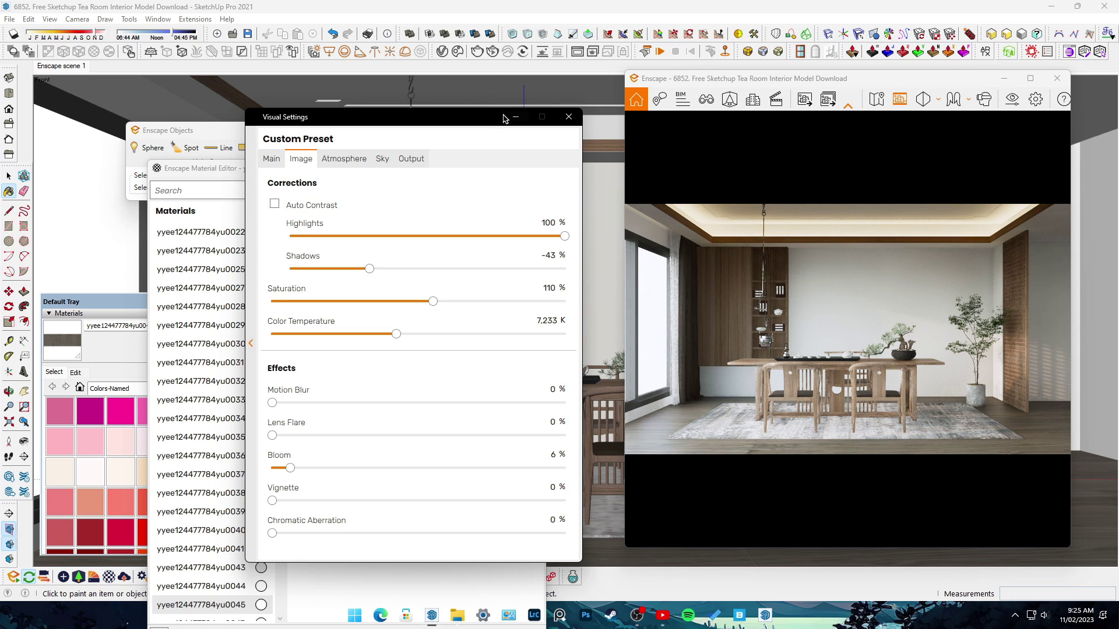
pyautogui.click(771, 96)
# Save an Enscape screenshot of the render as a PNG in Pictures > Enscape
pyautogui.click(805, 99)
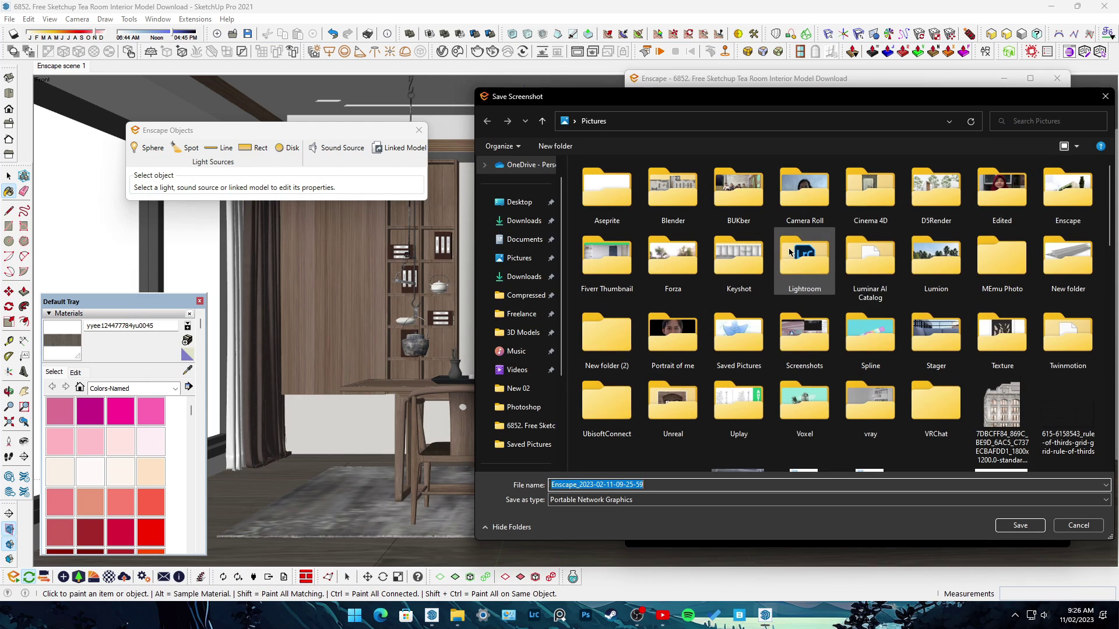
pyautogui.doubleClick(1068, 187)
pyautogui.click(1017, 525)
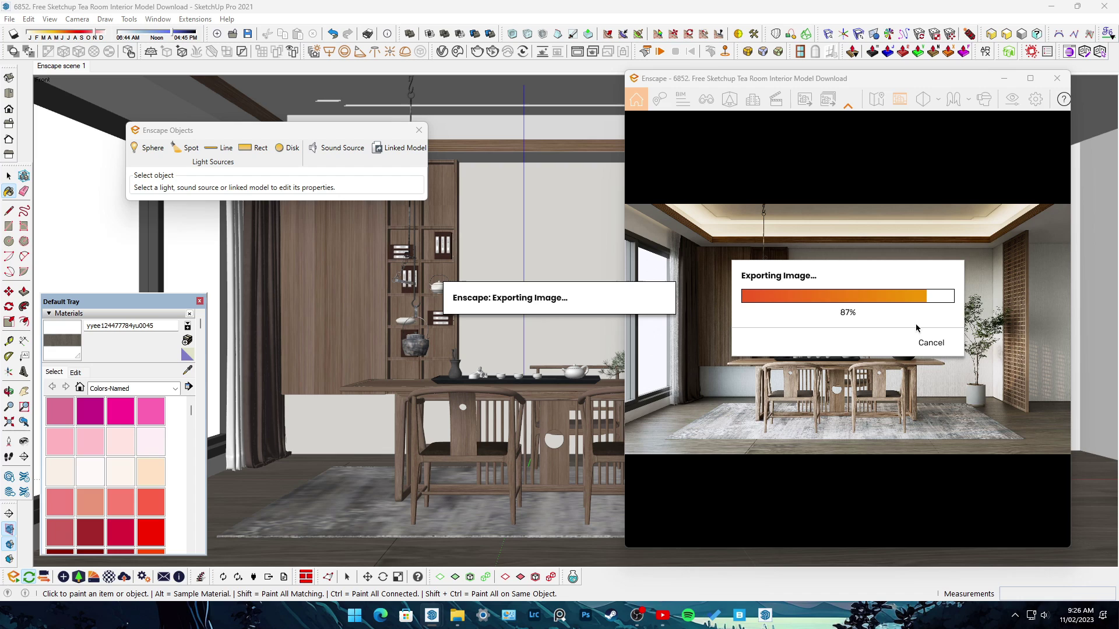
# Open the new render from Pictures > Enscape in the Windows Photos viewer
pyautogui.click(457, 616)
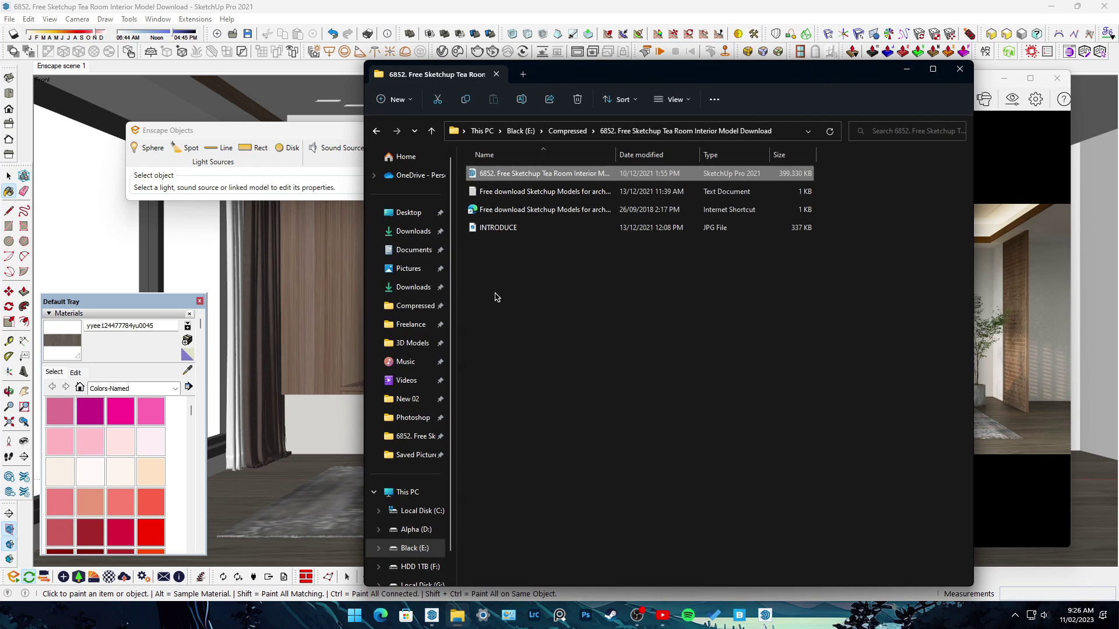
pyautogui.click(408, 268)
pyautogui.doubleClick(927, 184)
pyautogui.scroll(-5, 787, 398)
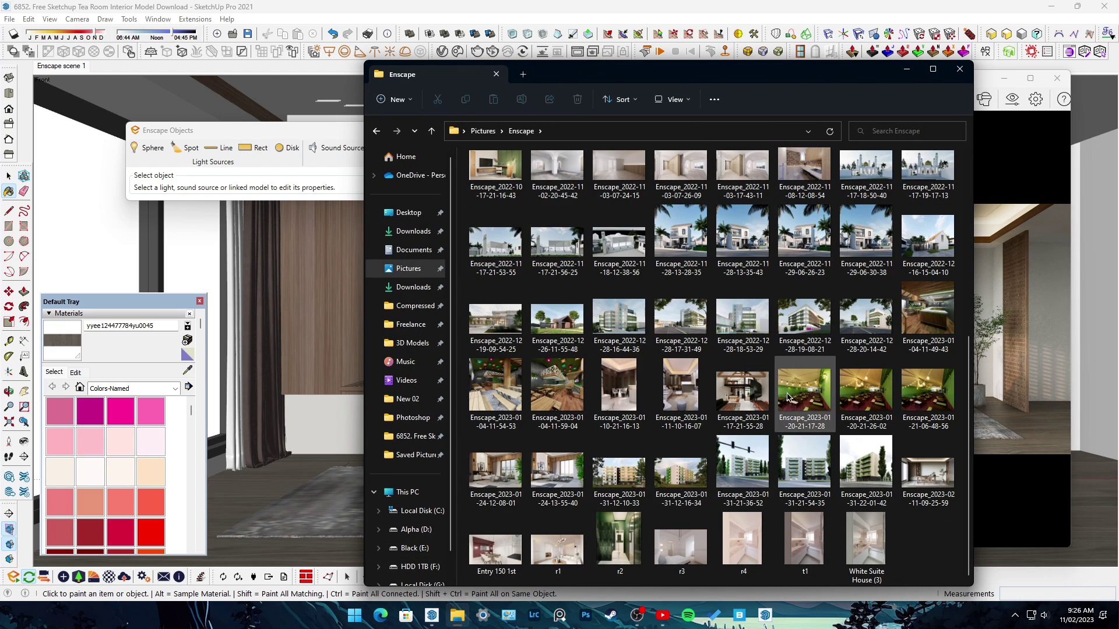
pyautogui.doubleClick(927, 472)
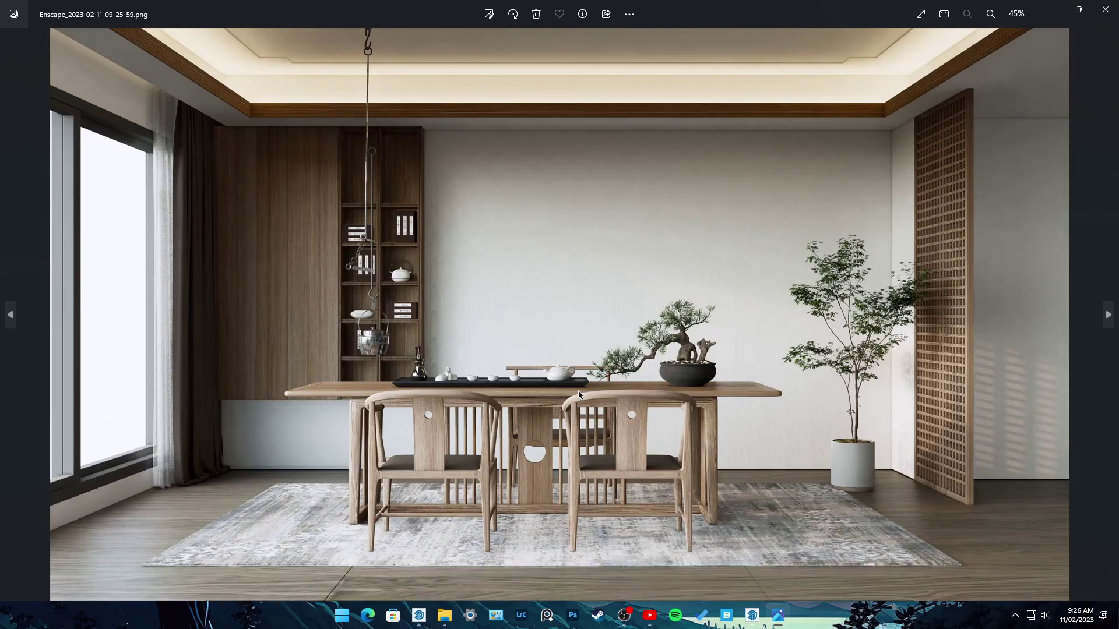
# Zoom into the tea room render and scroll around to inspect details
pyautogui.scroll(3, 593, 364)
pyautogui.moveTo(816, 445)
pyautogui.mouseDown()
pyautogui.moveTo(514, 400)
pyautogui.moveTo(373, 352)
pyautogui.mouseUp()
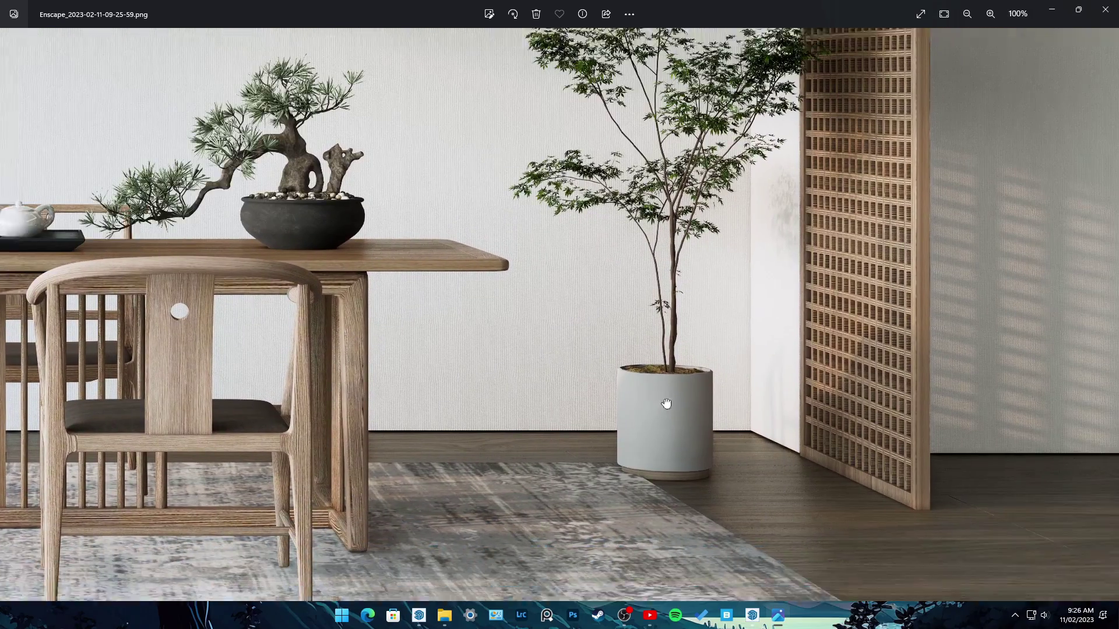
pyautogui.scroll(4, 834, 320)
pyautogui.scroll(-3, 833, 321)
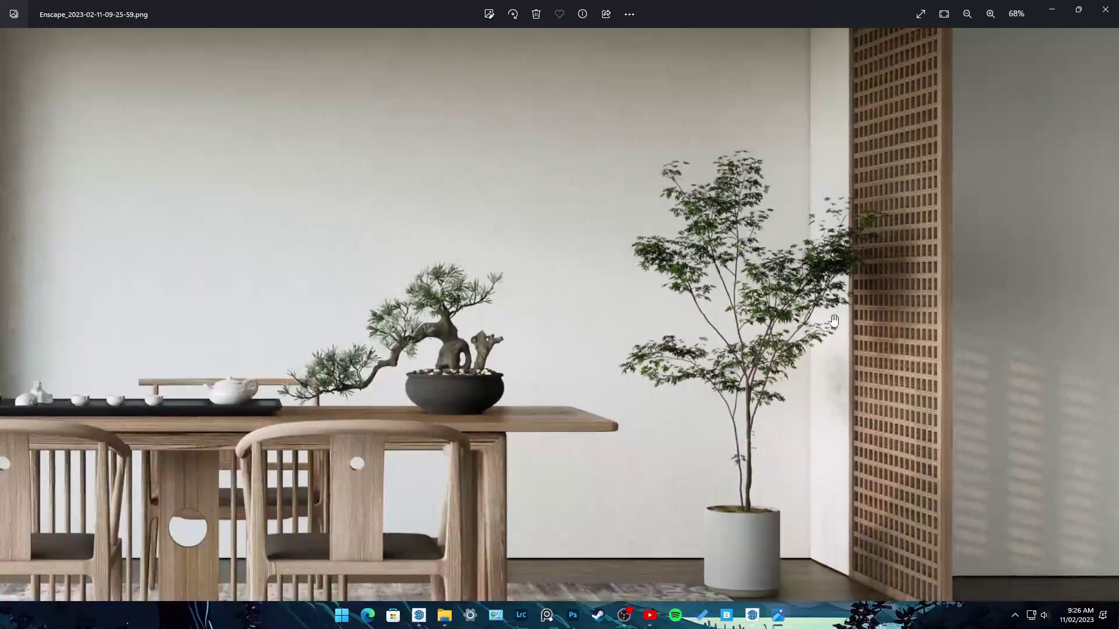
pyautogui.scroll(-2, 589, 322)
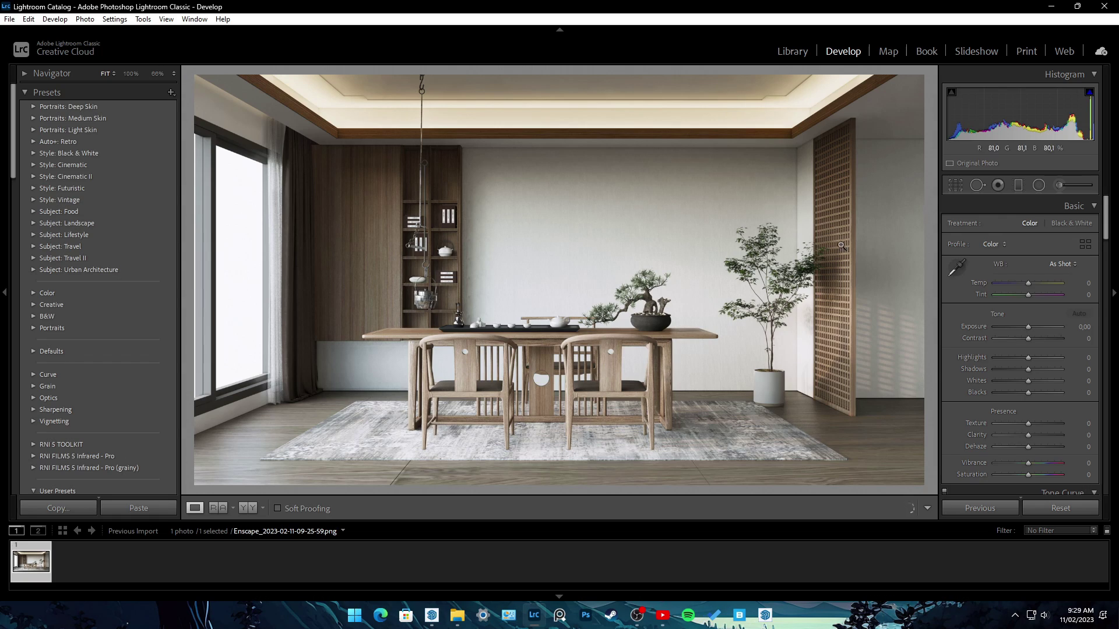
# Set the white balance to Auto and reset exposure to zero
pyautogui.click(1065, 264)
pyautogui.click(1045, 291)
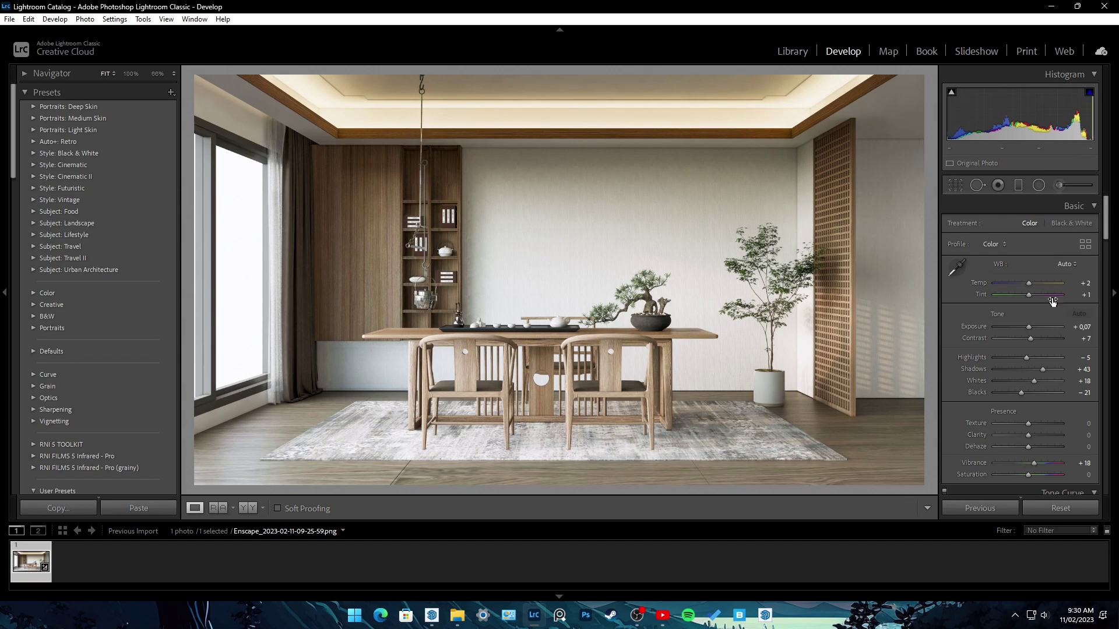
pyautogui.doubleClick(1014, 111)
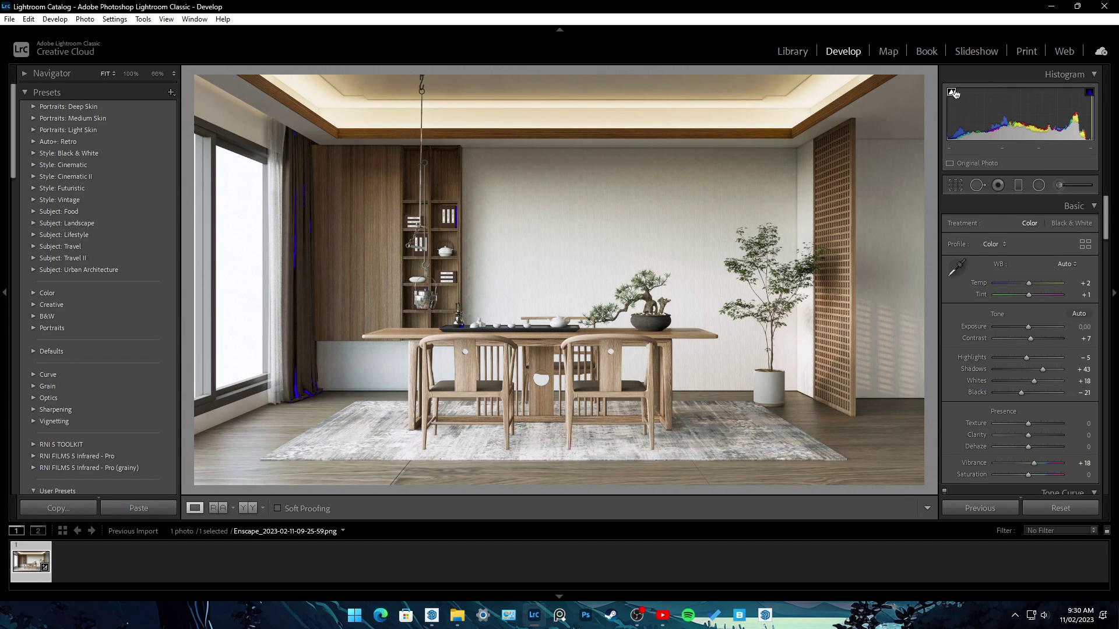
# Show clipping indicators, set whites -42, highlights -70, shadows +63, blacks -26, exposure +0.26
pyautogui.moveTo(1081, 117)
pyautogui.mouseDown()
pyautogui.moveTo(1043, 117)
pyautogui.moveTo(1094, 95)
pyautogui.mouseUp()
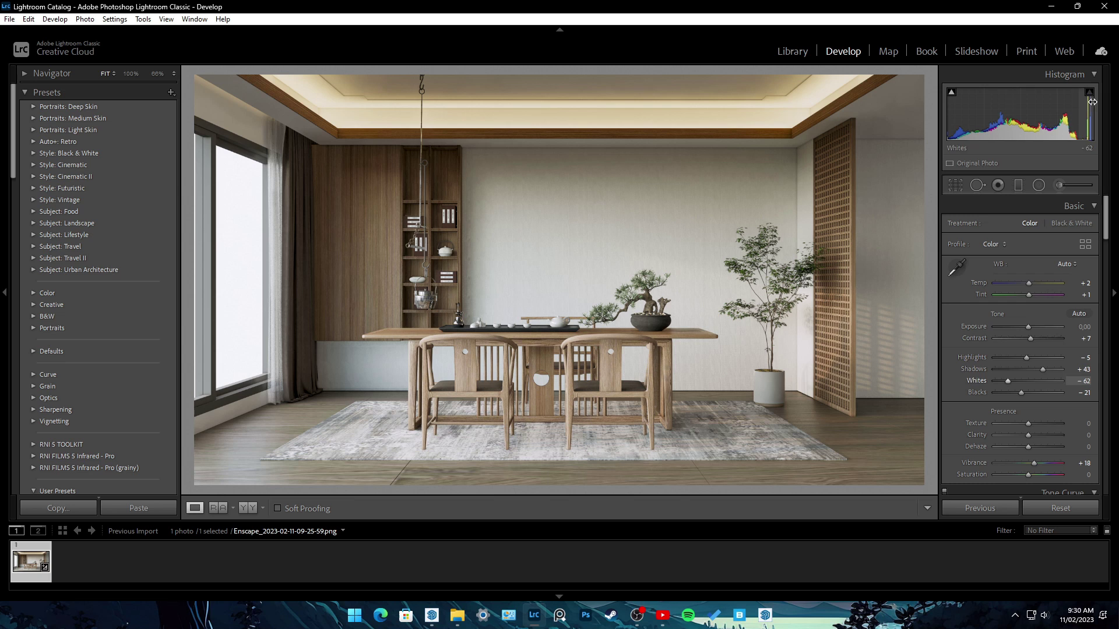
pyautogui.click(1088, 92)
pyautogui.click(951, 93)
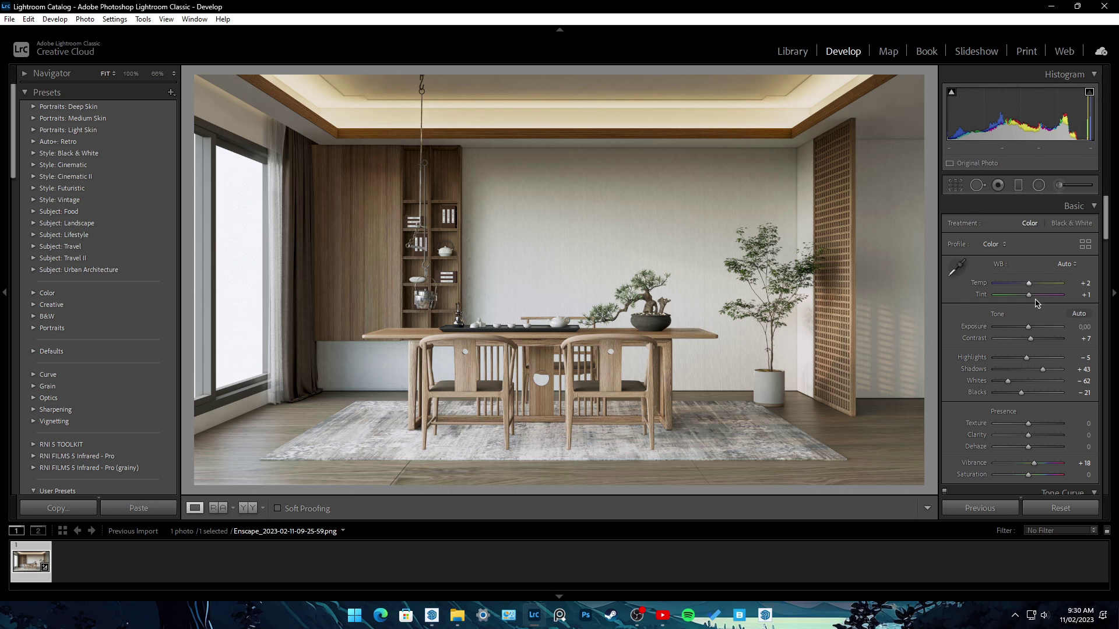
pyautogui.moveTo(1028, 327)
pyautogui.mouseDown()
pyautogui.moveTo(1027, 342)
pyautogui.moveTo(1005, 357)
pyautogui.moveTo(1048, 369)
pyautogui.moveTo(1020, 388)
pyautogui.mouseUp()
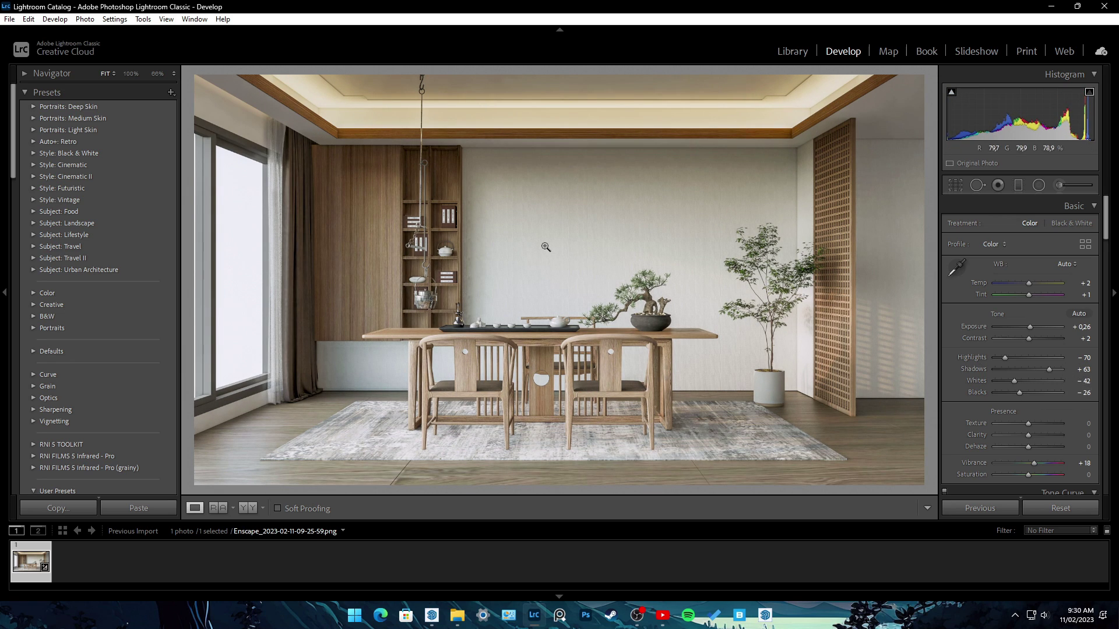
pyautogui.click(1038, 184)
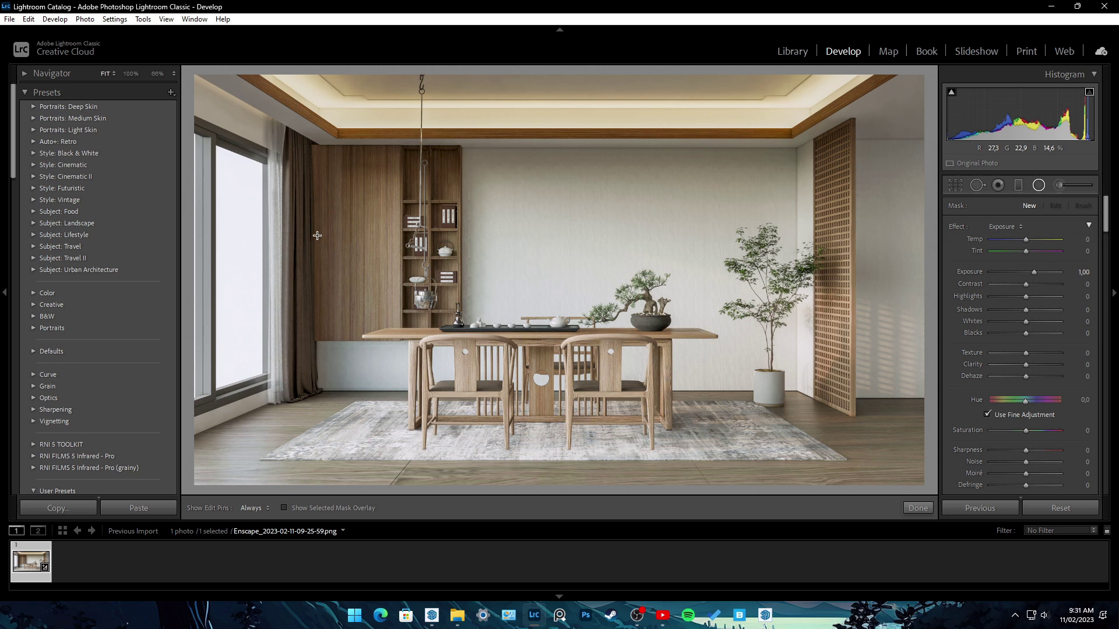
# Draw an inverted radial mask over the left curtains and cabinet, with exposure 0.91 and contrast -9
pyautogui.moveTo(319, 256); pyautogui.dragTo(385, 114)
pyautogui.moveTo(1107, 218); pyautogui.dragTo(1107, 259)
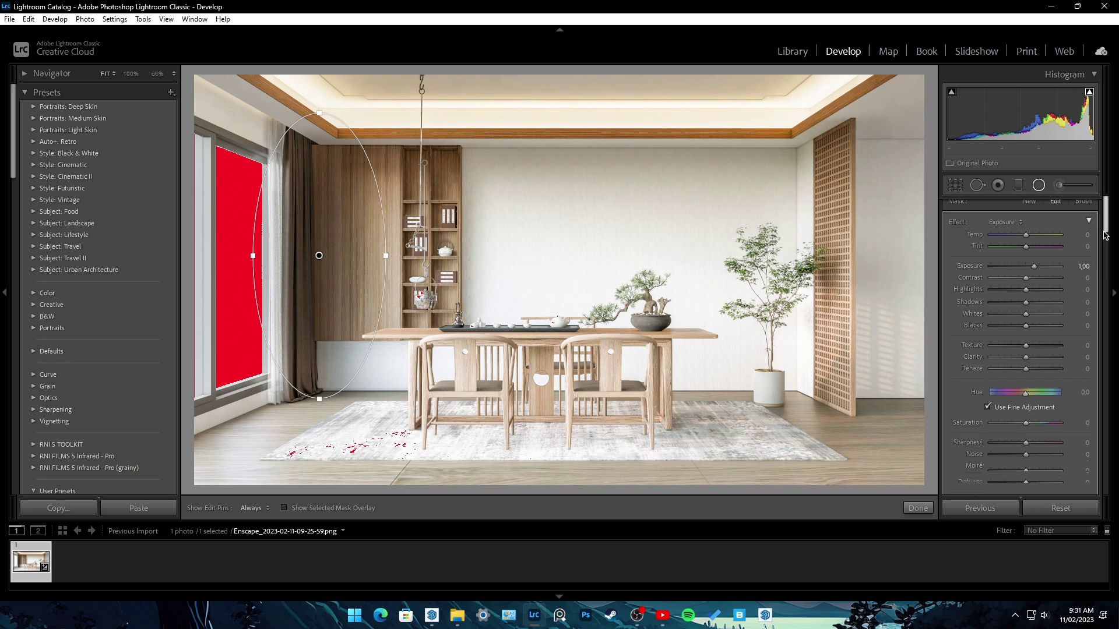
pyautogui.click(995, 270)
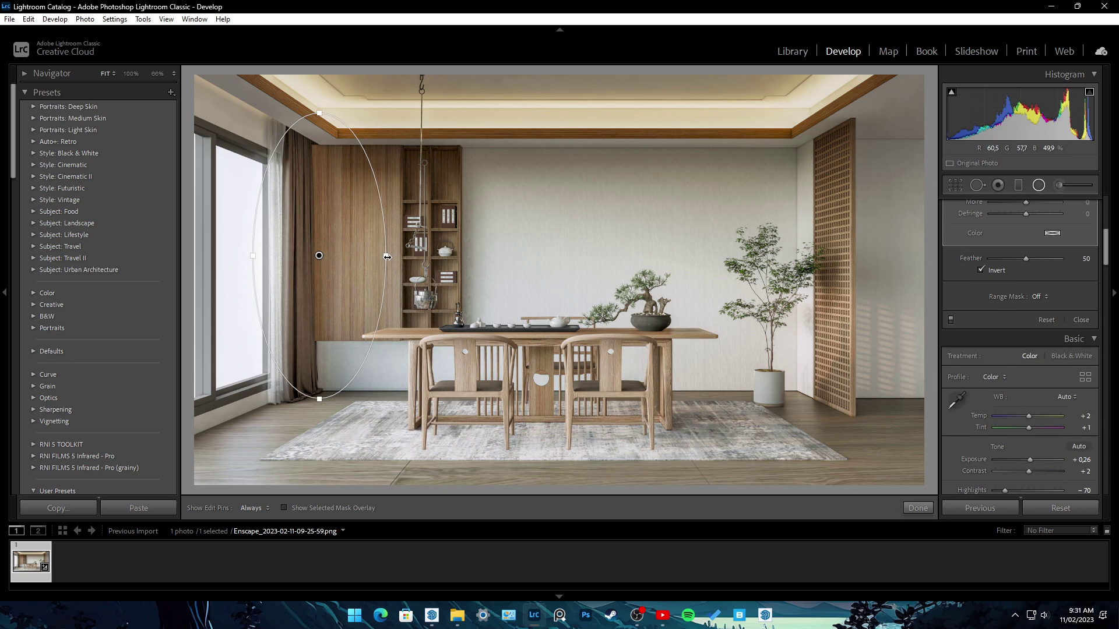
pyautogui.moveTo(387, 257)
pyautogui.mouseDown()
pyautogui.moveTo(317, 229)
pyautogui.moveTo(312, 264)
pyautogui.mouseUp()
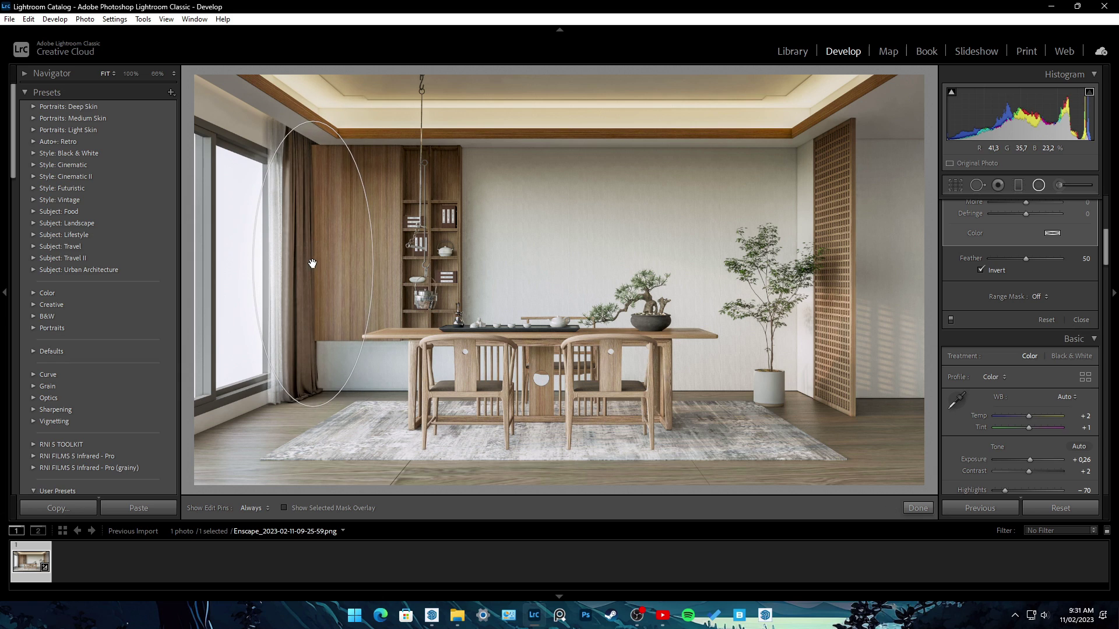
pyautogui.moveTo(312, 407); pyautogui.dragTo(312, 424)
pyautogui.moveTo(313, 264); pyautogui.dragTo(307, 263)
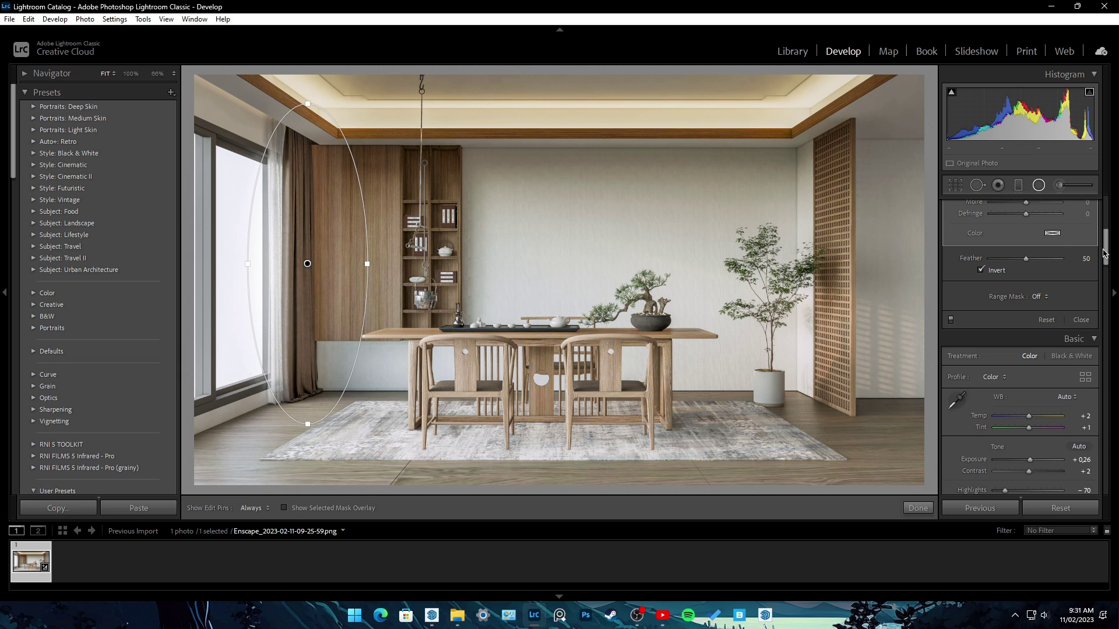
pyautogui.moveTo(1105, 253); pyautogui.dragTo(1105, 221)
pyautogui.moveTo(1028, 273); pyautogui.dragTo(1032, 284)
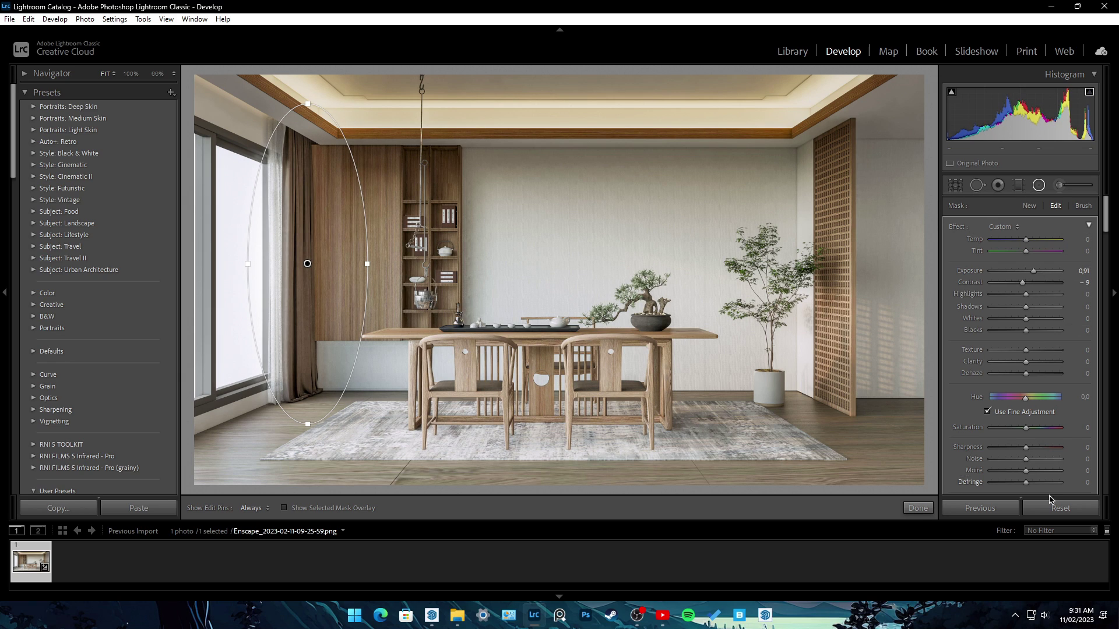
pyautogui.click(918, 508)
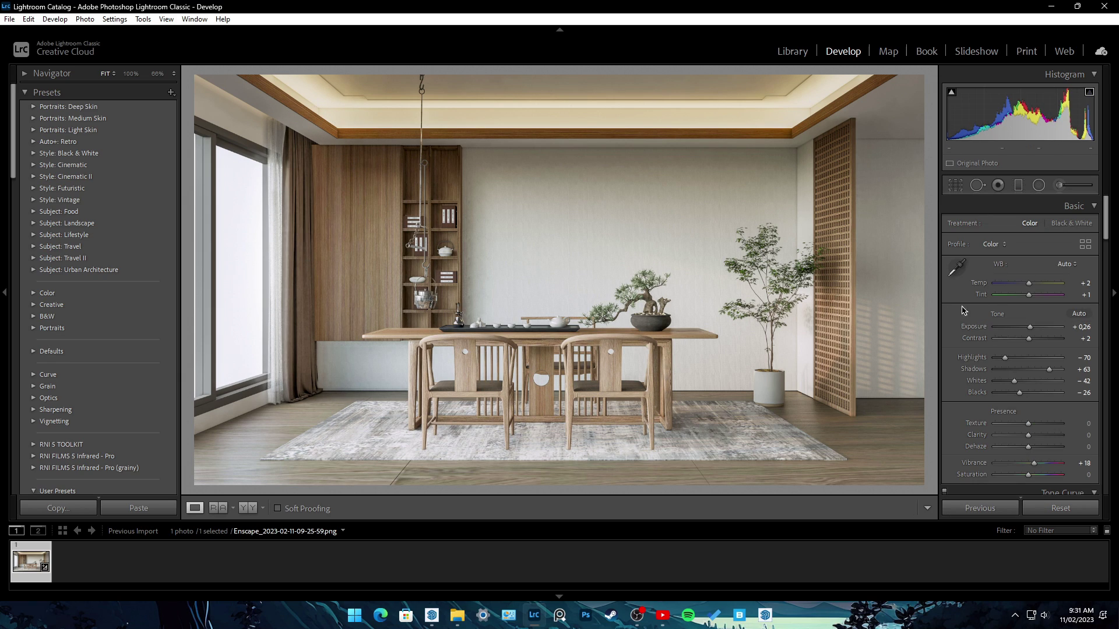
# Set texture +18 and vibrance +9, and lower tone-curve highlights to -30
pyautogui.scroll(-5, 963, 310)
pyautogui.moveTo(1028, 302); pyautogui.dragTo(1031, 343)
pyautogui.scroll(-3, 1063, 298)
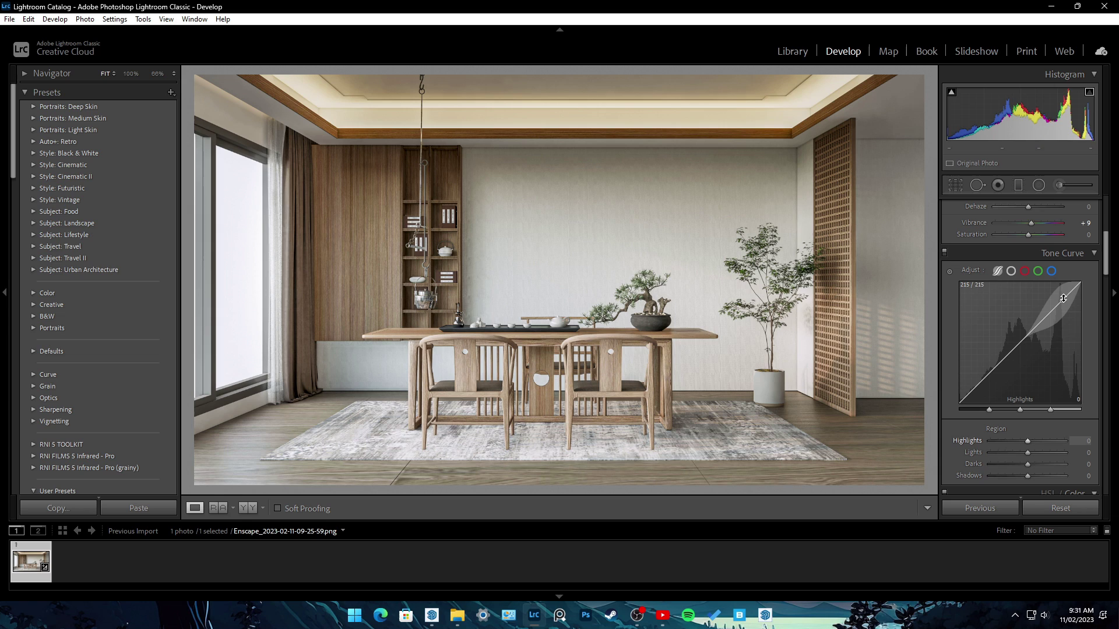
pyautogui.moveTo(1063, 298); pyautogui.dragTo(1069, 296)
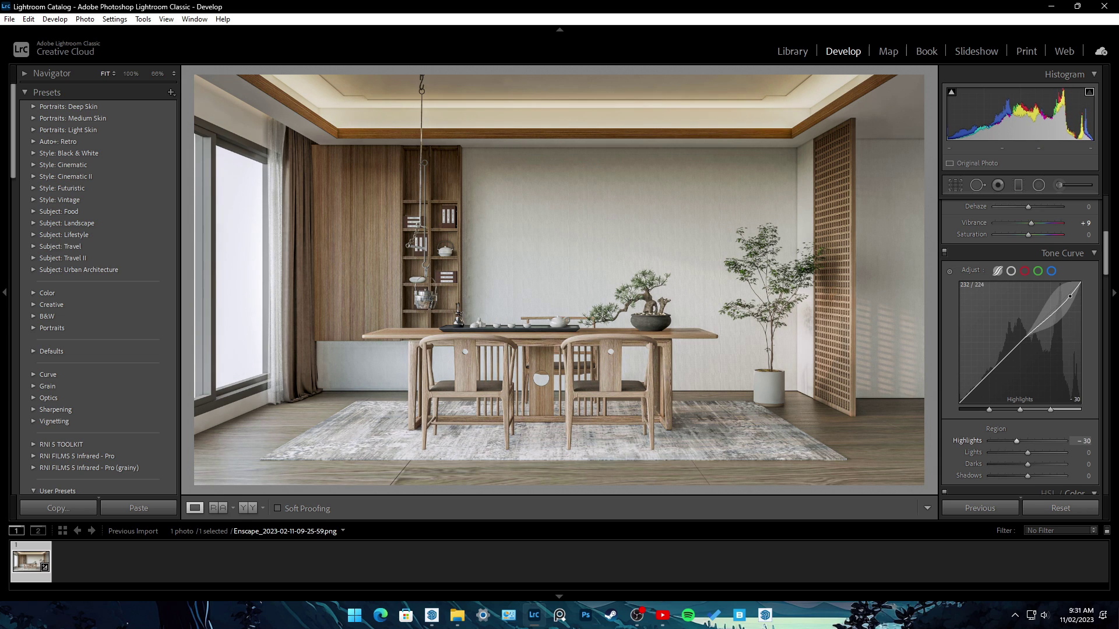
# Mute and darken the yellows, and shift the orange hue and luminance in HSL
pyautogui.scroll(-3, 1070, 296)
pyautogui.scroll(-3, 995, 300)
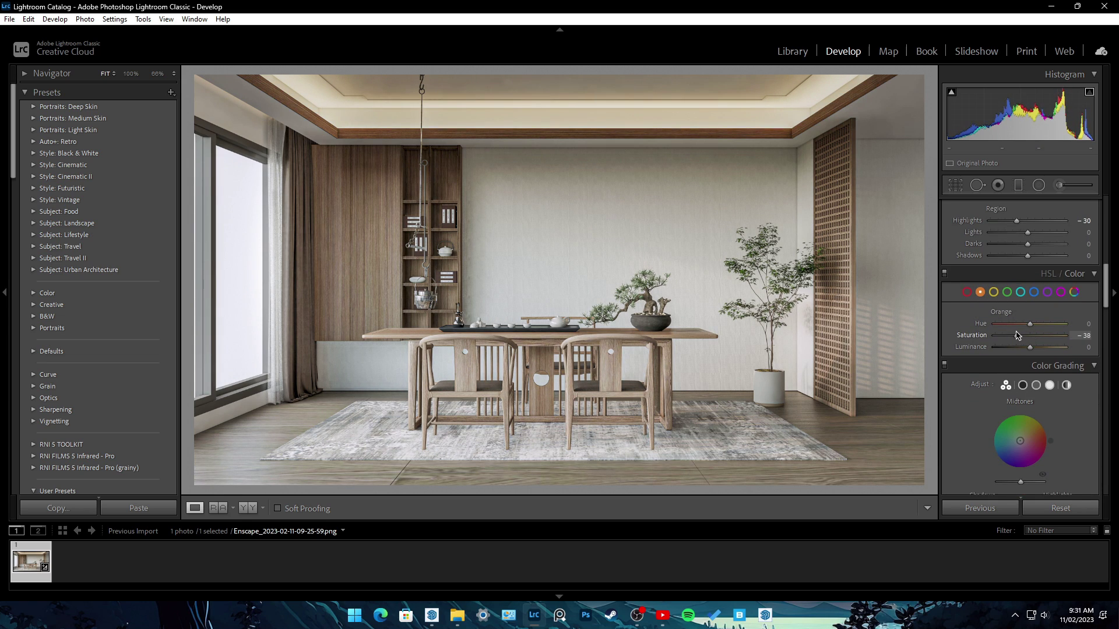
pyautogui.moveTo(1016, 336); pyautogui.dragTo(1018, 336)
pyautogui.moveTo(1029, 347); pyautogui.dragTo(1040, 347)
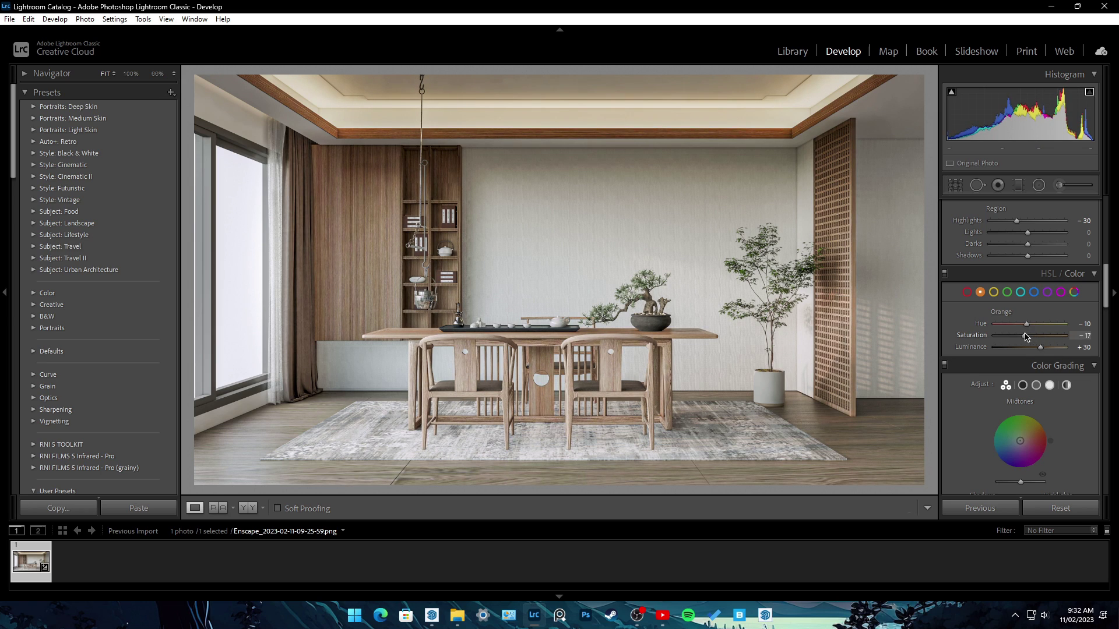
pyautogui.moveTo(1017, 336)
pyautogui.mouseDown()
pyautogui.moveTo(1022, 350)
pyautogui.moveTo(1036, 347)
pyautogui.moveTo(1031, 328)
pyautogui.mouseUp()
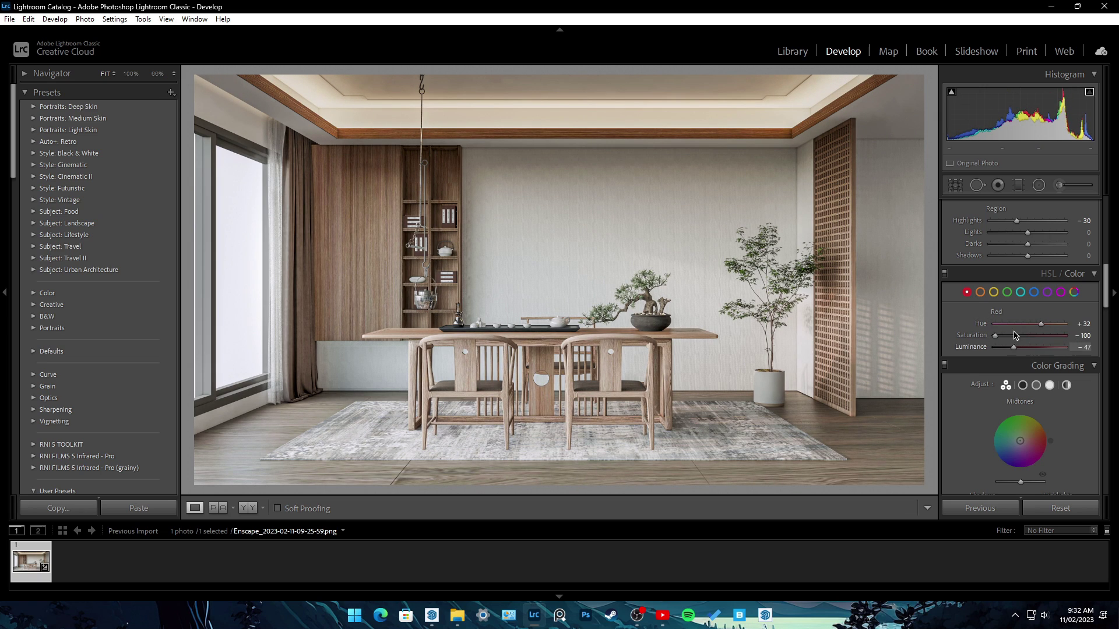
pyautogui.click(980, 292)
pyautogui.moveTo(1041, 324); pyautogui.dragTo(1046, 325)
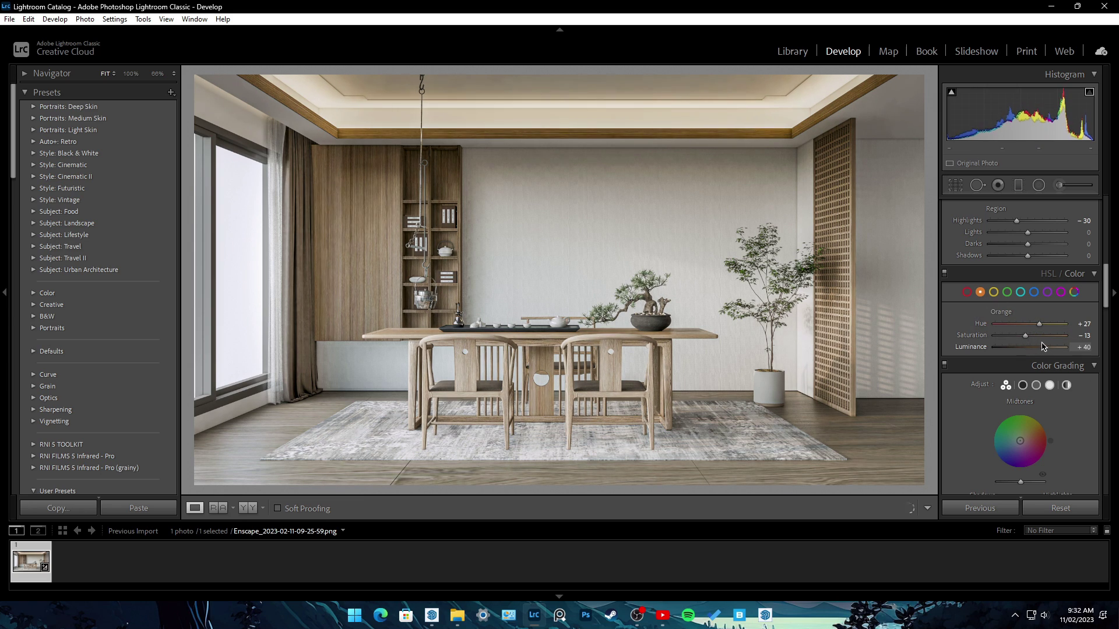
pyautogui.moveTo(1043, 347)
pyautogui.mouseDown()
pyautogui.moveTo(1027, 346)
pyautogui.moveTo(1041, 341)
pyautogui.mouseUp()
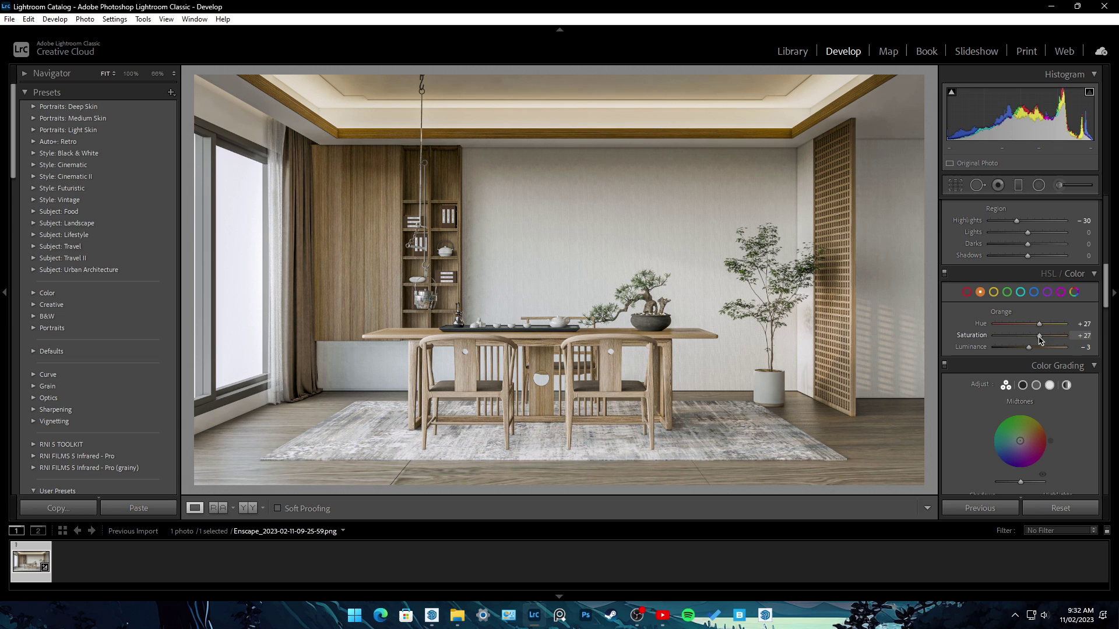
# Brighten yellows, set magenta saturation -37, greens saturation +52, and desaturate blues
pyautogui.click(993, 292)
pyautogui.moveTo(1030, 347)
pyautogui.mouseDown()
pyautogui.moveTo(1047, 349)
pyautogui.moveTo(1037, 347)
pyautogui.mouseUp()
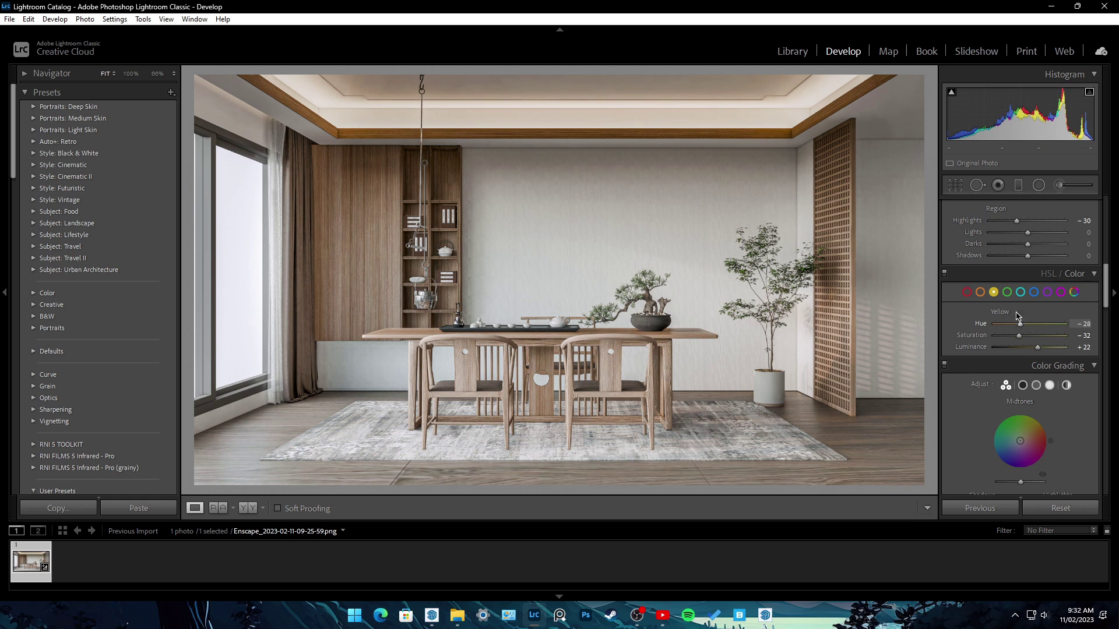
pyautogui.click(1061, 292)
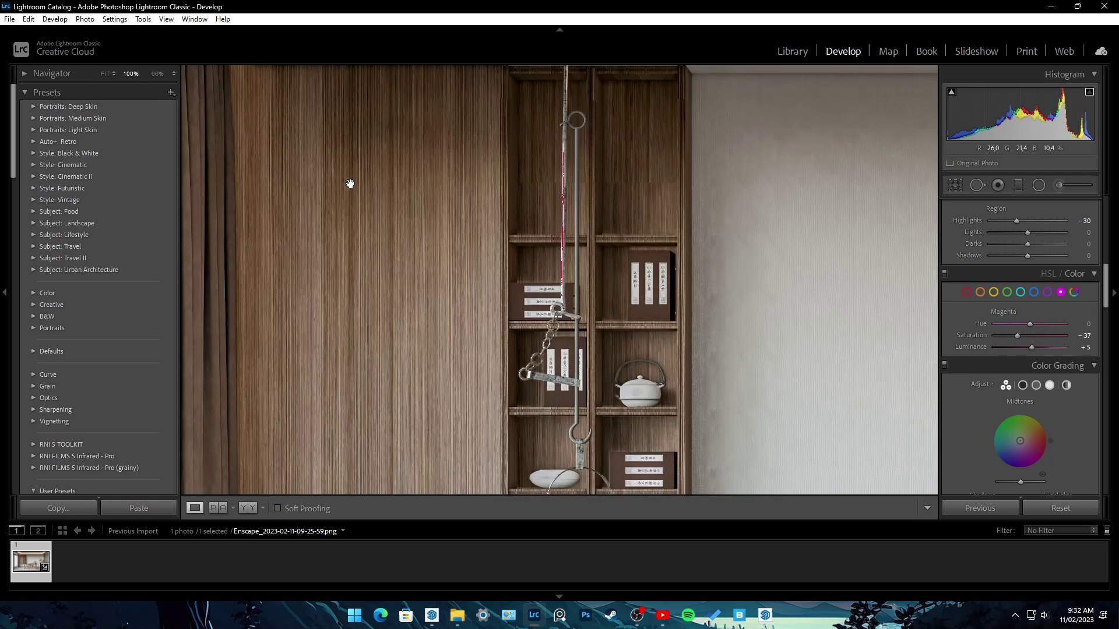
pyautogui.moveTo(349, 182); pyautogui.dragTo(392, 275)
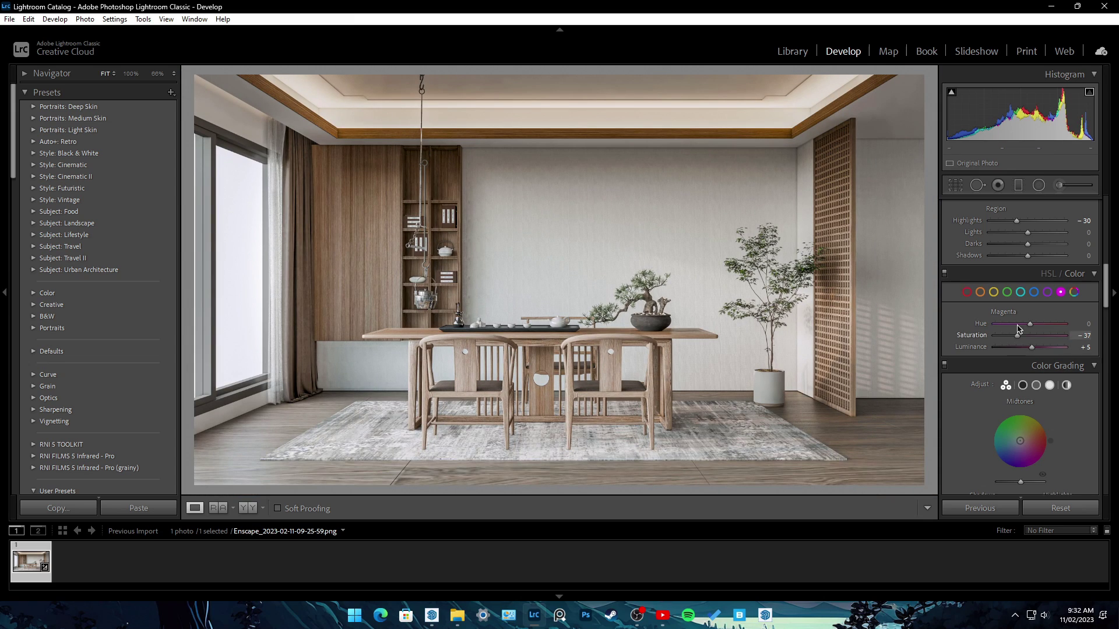
pyautogui.click(998, 294)
pyautogui.click(1006, 292)
pyautogui.moveTo(1029, 336)
pyautogui.mouseDown()
pyautogui.moveTo(1059, 338)
pyautogui.moveTo(1032, 350)
pyautogui.mouseUp()
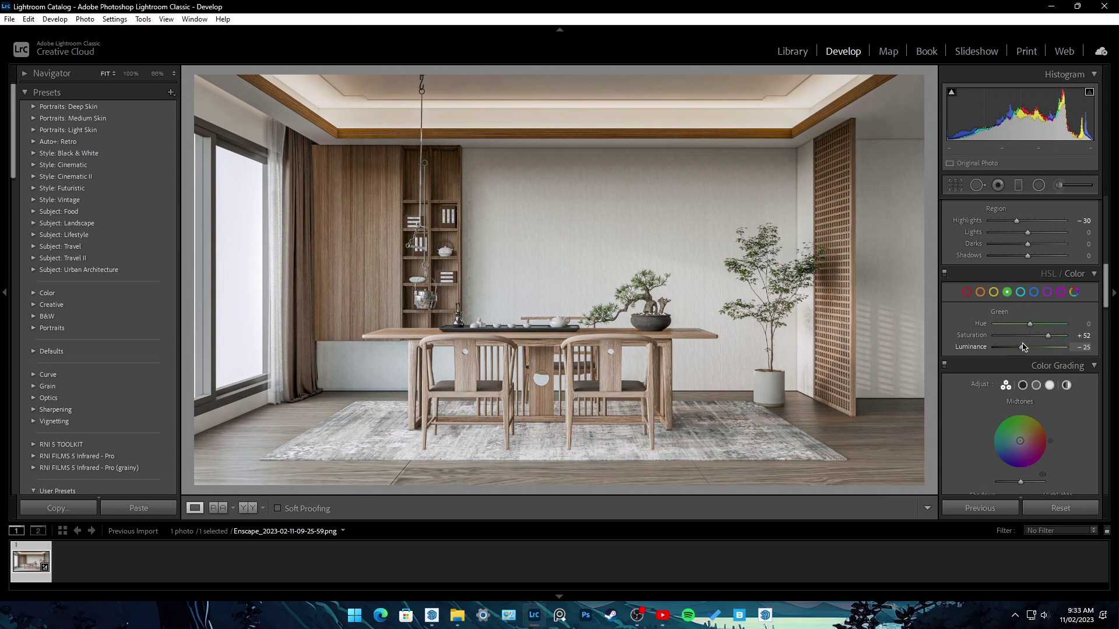
pyautogui.click(1033, 292)
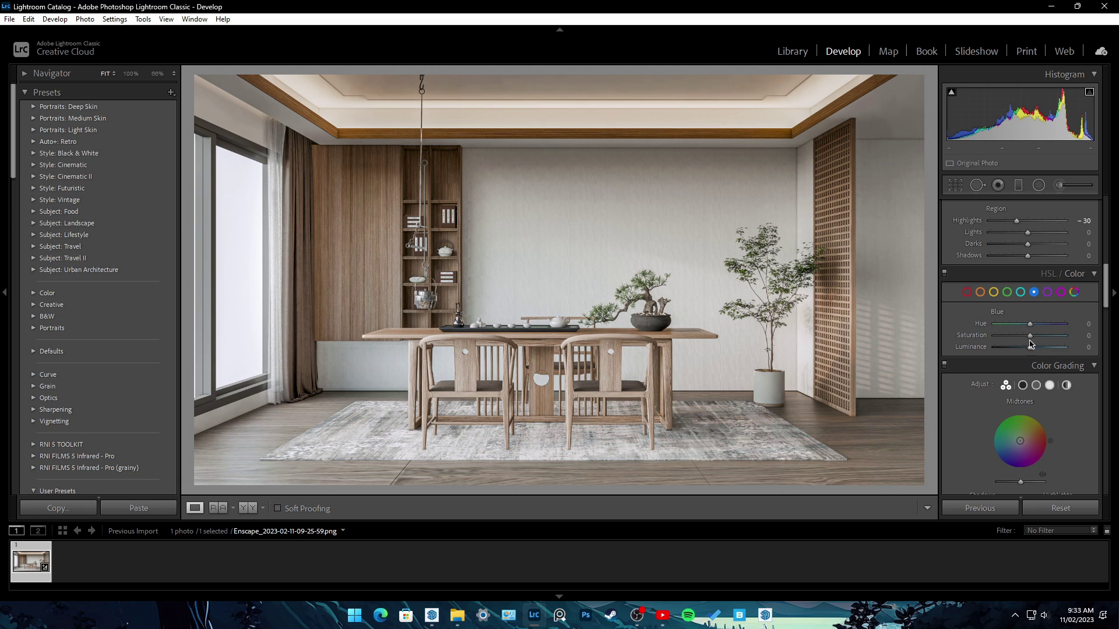
pyautogui.moveTo(1030, 337); pyautogui.dragTo(1002, 337)
# Inspect the shelf and hanging hook at full size with clipping warning off, then fit the view
pyautogui.moveTo(1103, 297); pyautogui.dragTo(1105, 225)
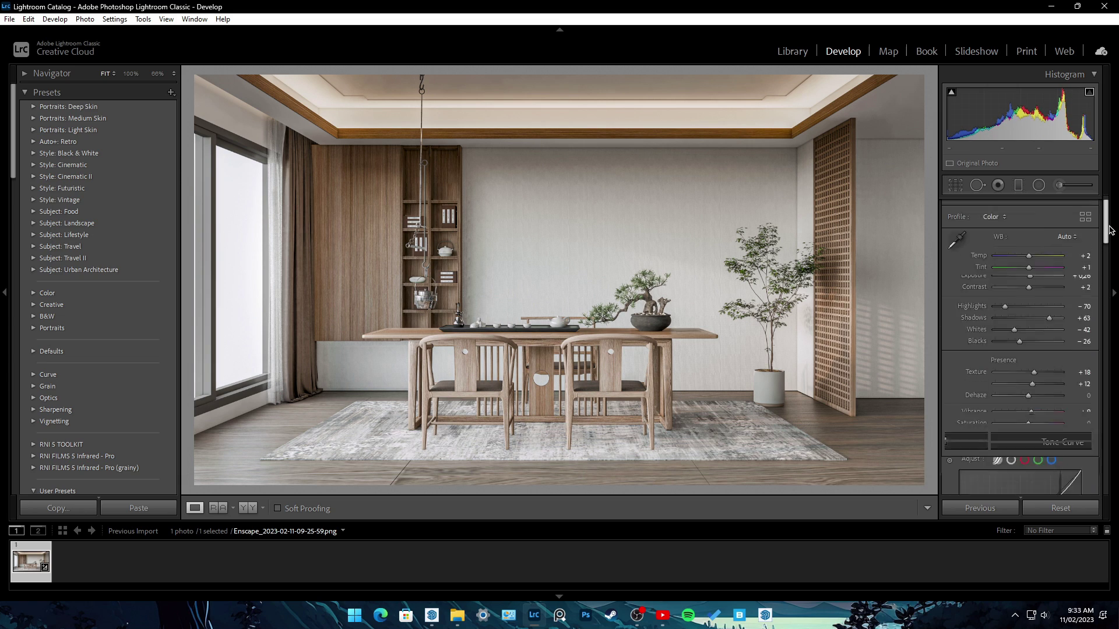
pyautogui.click(666, 224)
pyautogui.moveTo(589, 232); pyautogui.dragTo(924, 160)
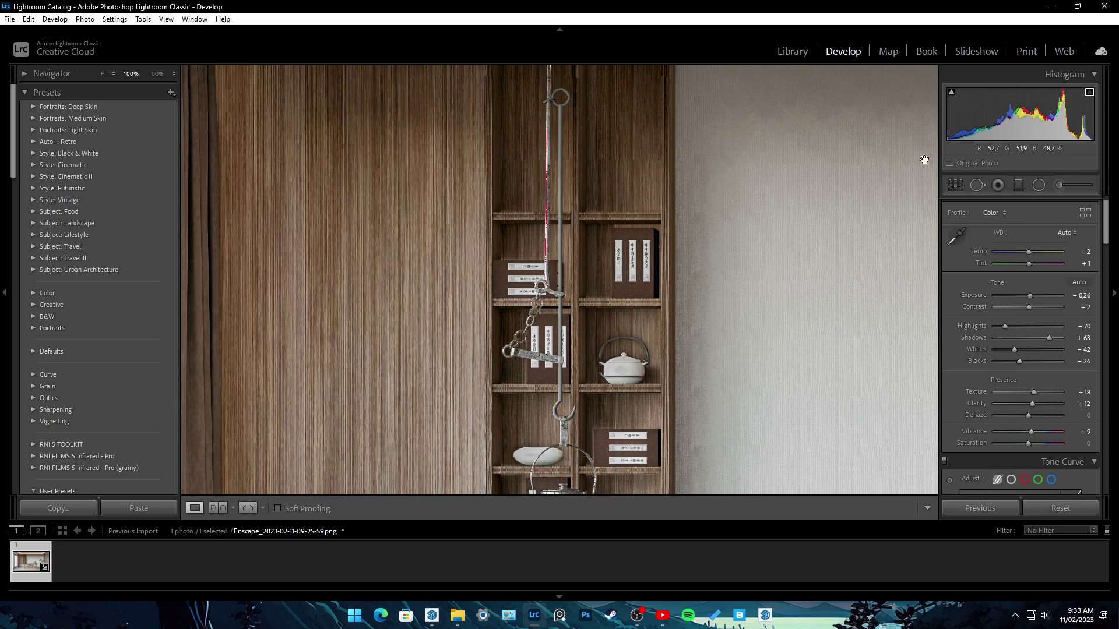
pyautogui.click(1089, 94)
pyautogui.click(594, 317)
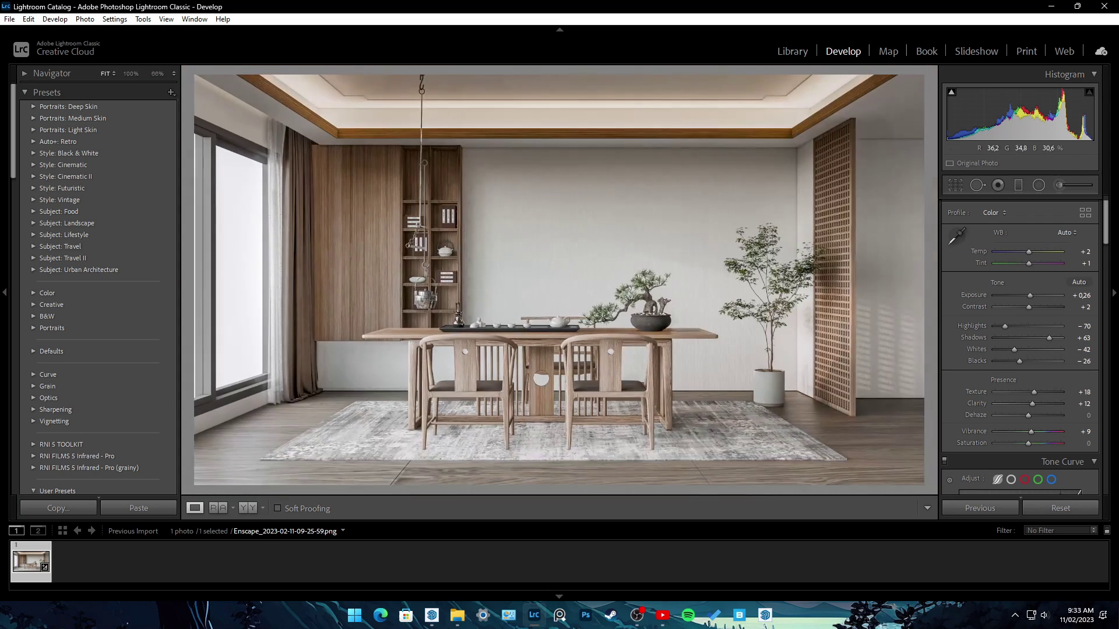
# Color-grade with a slight blue tint, reset midtones, warm yellow shadows, and brighter shadows and highlights
pyautogui.scroll(-3, 1105, 414)
pyautogui.scroll(-5, 1105, 414)
pyautogui.scroll(-2, 1106, 415)
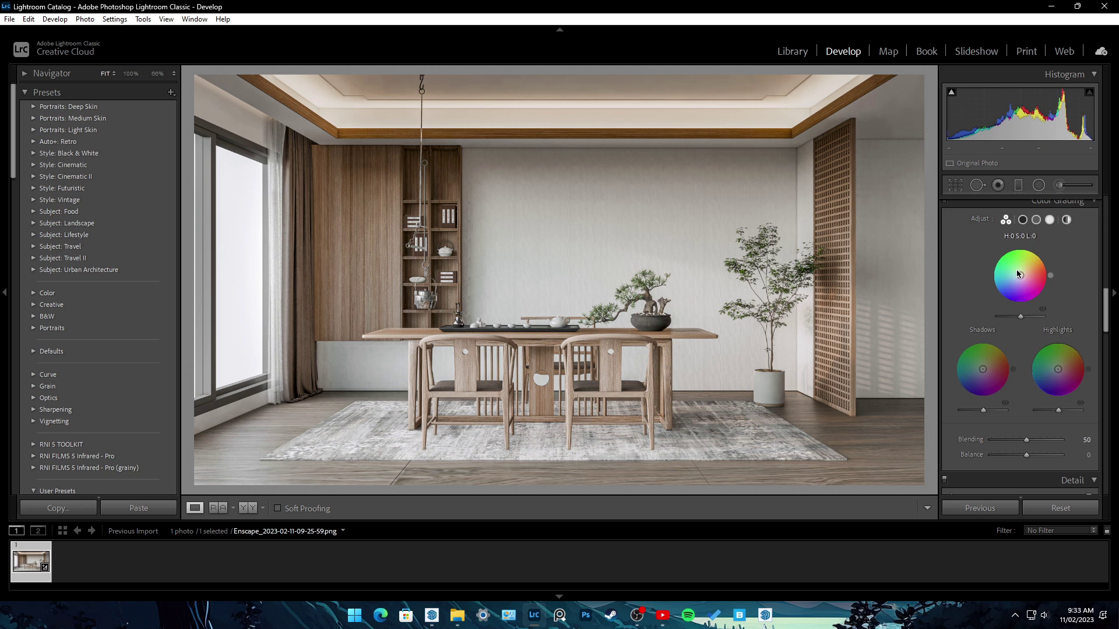
pyautogui.moveTo(1019, 275); pyautogui.dragTo(1018, 278)
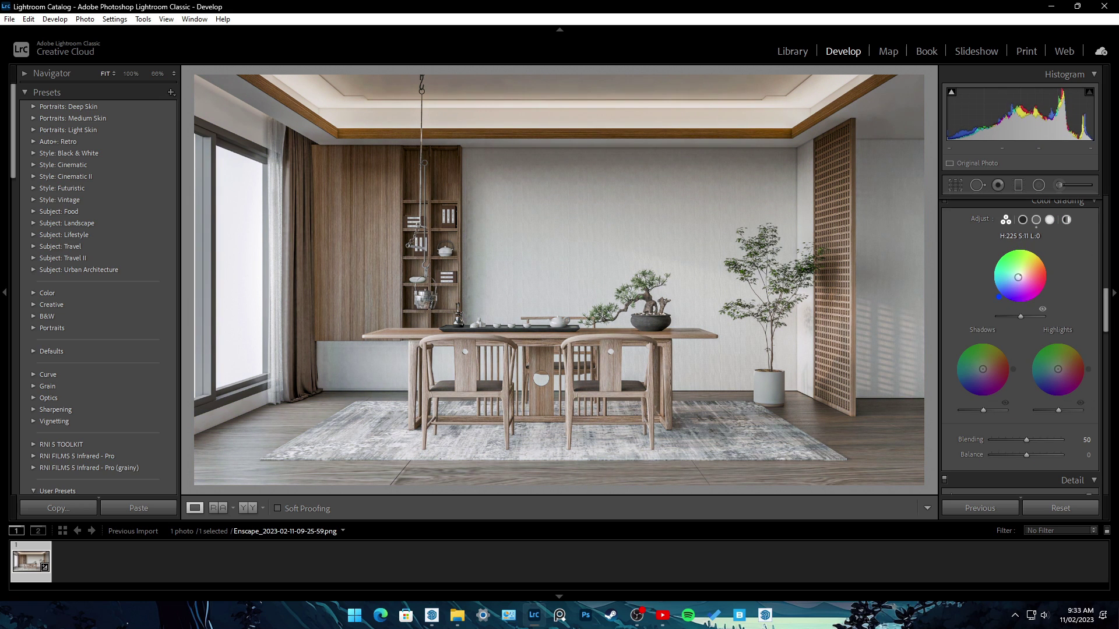
pyautogui.moveTo(1020, 317); pyautogui.dragTo(1016, 318)
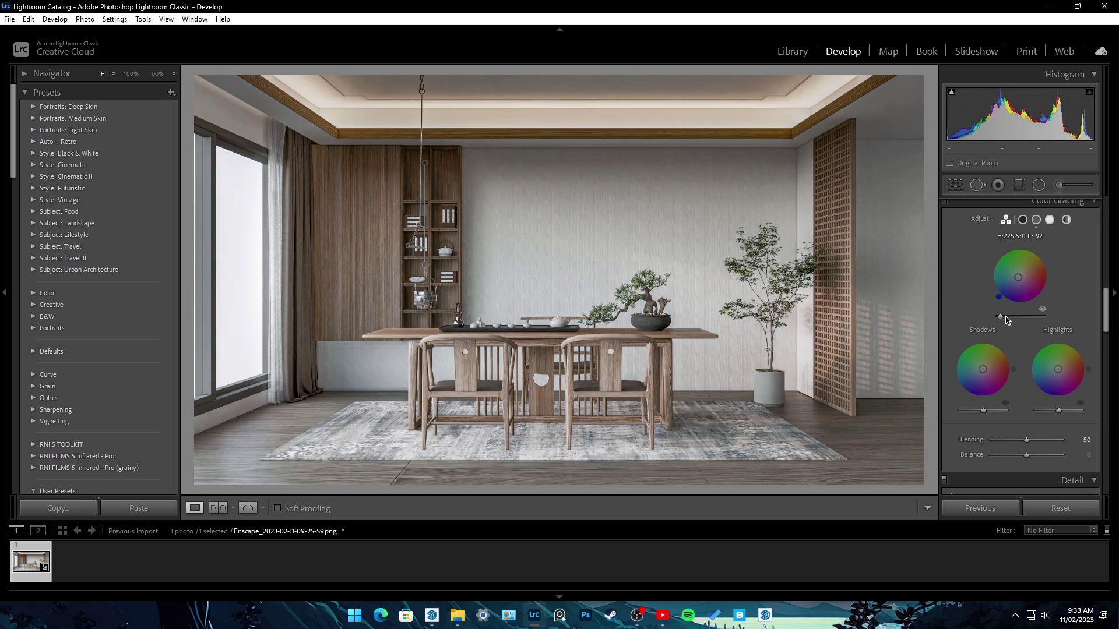
pyautogui.doubleClick(1015, 318)
pyautogui.moveTo(982, 368); pyautogui.dragTo(985, 367)
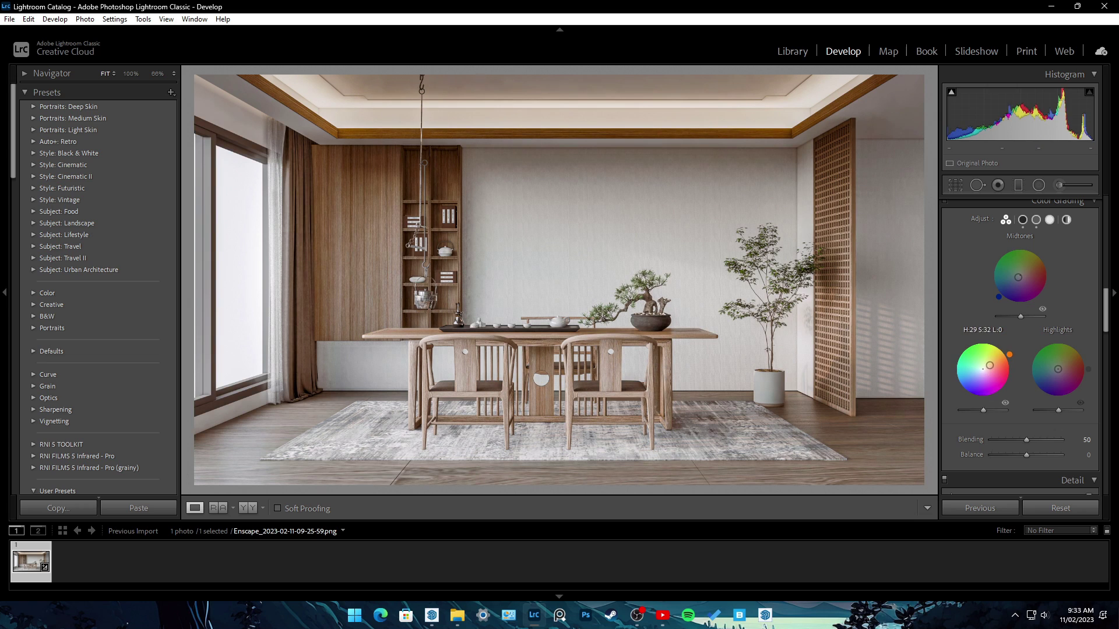
pyautogui.moveTo(983, 410)
pyautogui.mouseDown()
pyautogui.moveTo(998, 411)
pyautogui.moveTo(979, 411)
pyautogui.mouseUp()
pyautogui.moveTo(1058, 410); pyautogui.dragTo(1065, 412)
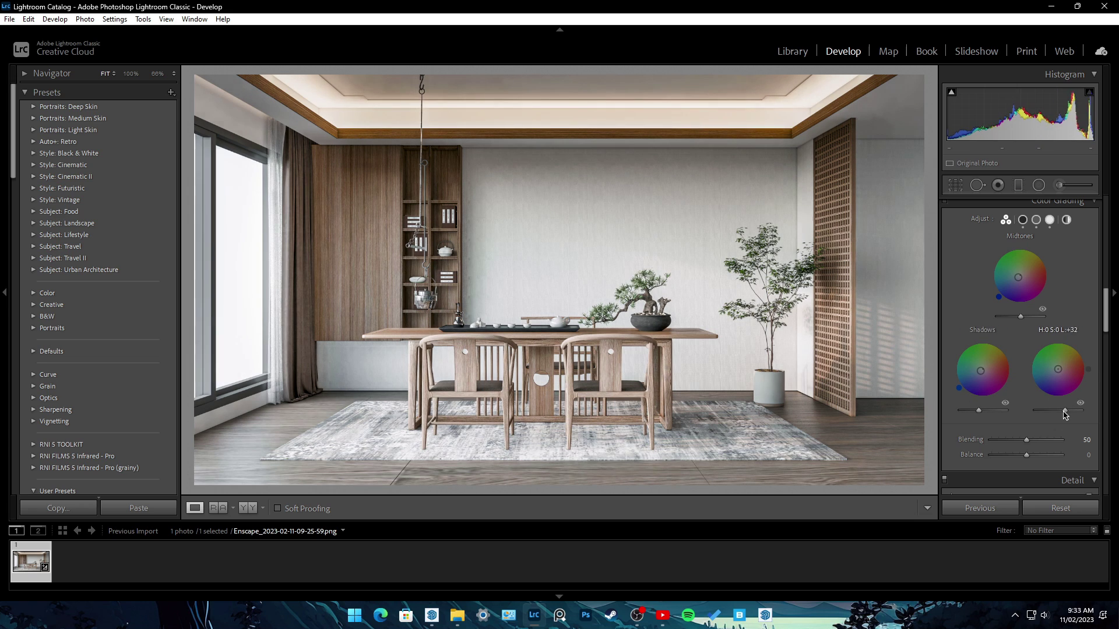
# Darken and slightly desaturate oranges, and set yellows to hue -10, saturation -10, luminance +18
pyautogui.scroll(5, 1049, 378)
pyautogui.scroll(-2, 1037, 349)
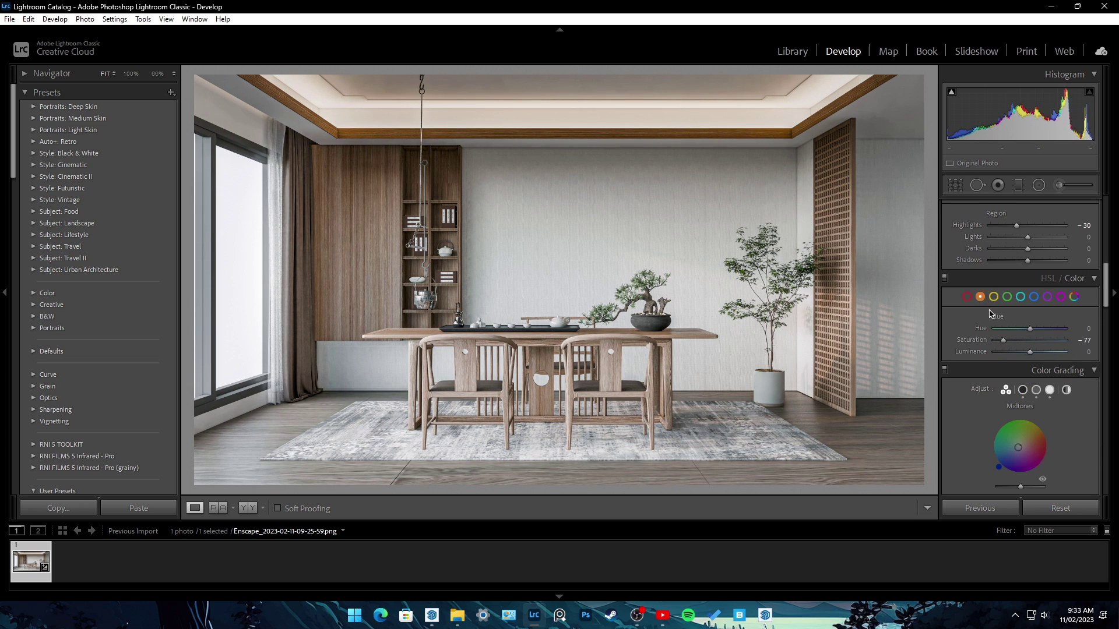
pyautogui.moveTo(1049, 343); pyautogui.dragTo(1047, 341)
pyautogui.moveTo(1029, 352)
pyautogui.mouseDown()
pyautogui.moveTo(1024, 329)
pyautogui.moveTo(1036, 343)
pyautogui.mouseUp()
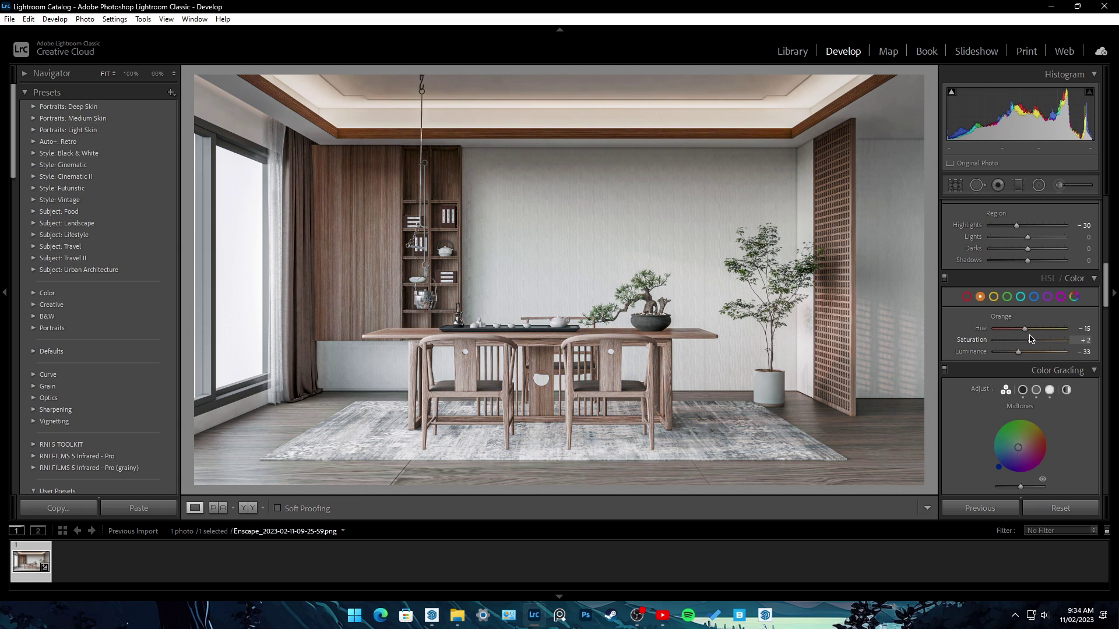
pyautogui.click(994, 296)
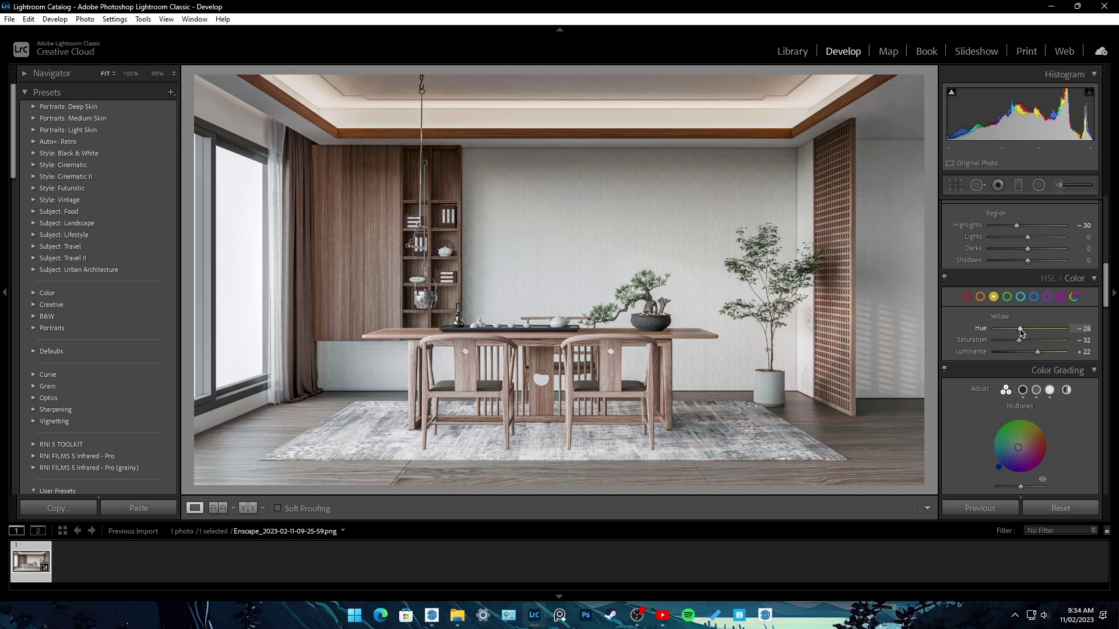
pyautogui.moveTo(1020, 330)
pyautogui.mouseDown()
pyautogui.moveTo(994, 329)
pyautogui.moveTo(1020, 331)
pyautogui.mouseUp()
pyautogui.click(967, 297)
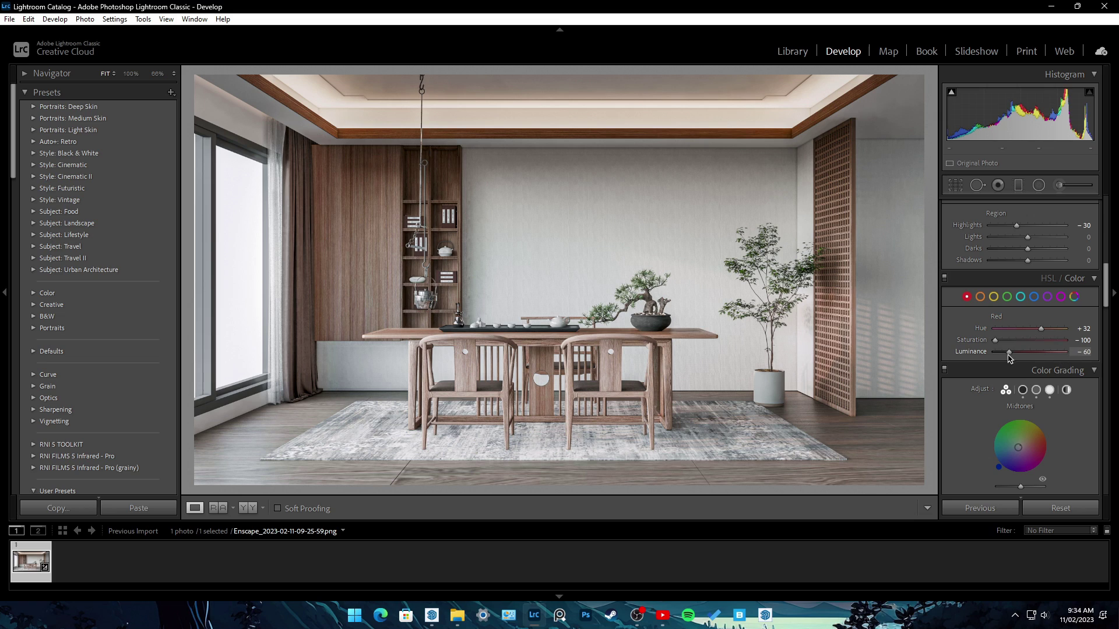
pyautogui.click(989, 300)
pyautogui.moveTo(1025, 330); pyautogui.dragTo(1035, 351)
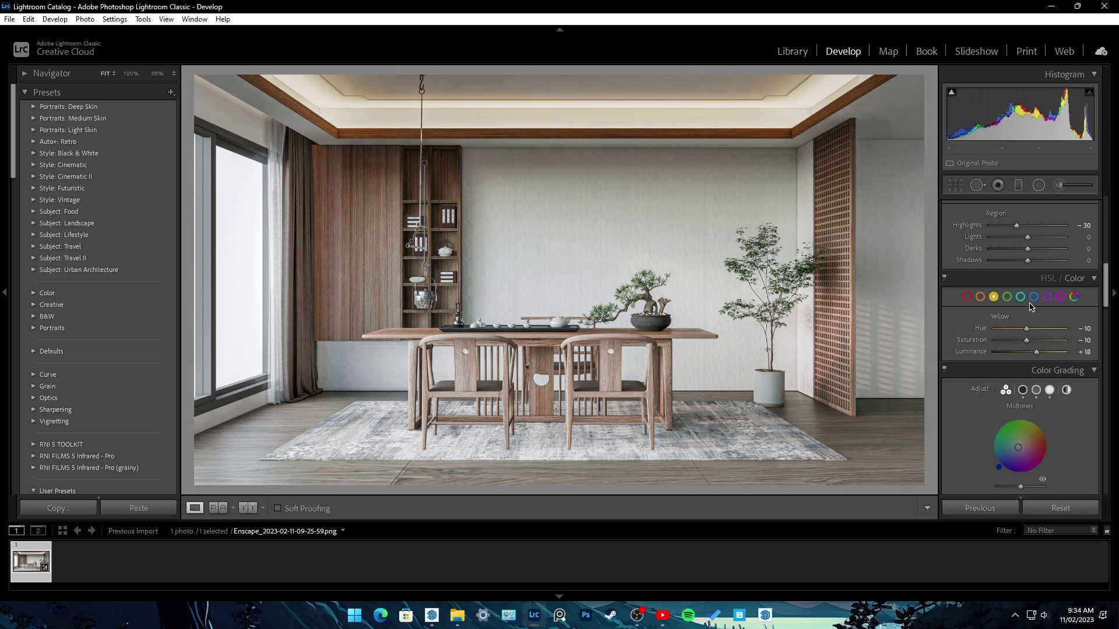
# Set sharpening amount 16 and a post-crop vignette of -32 with midpoint 39
pyautogui.scroll(-3, 1047, 301)
pyautogui.scroll(-3, 1019, 338)
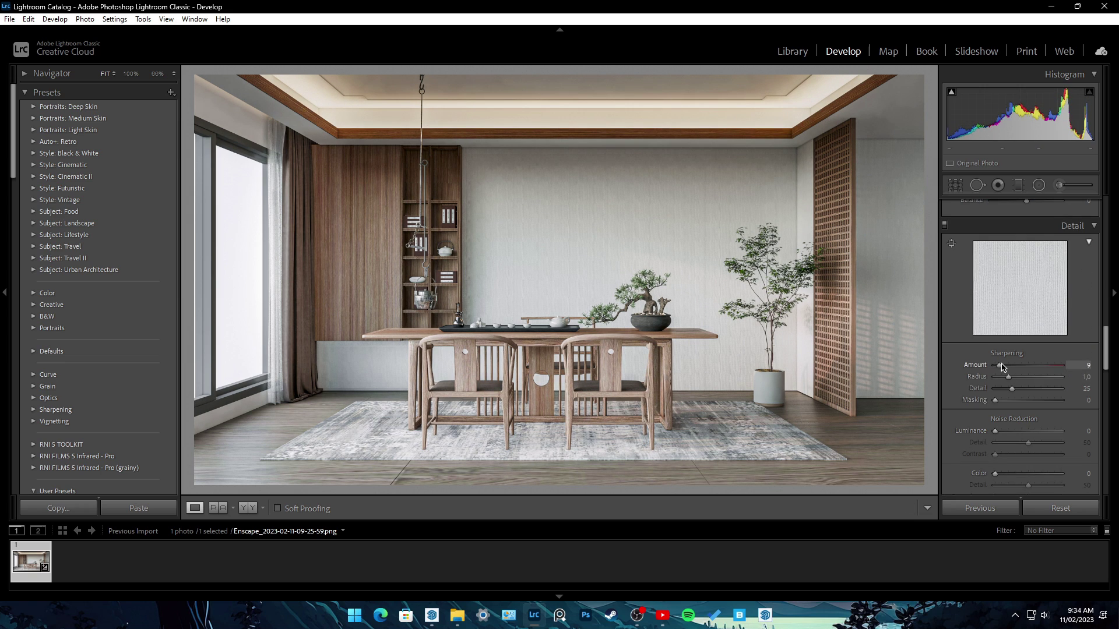
pyautogui.scroll(-2, 968, 352)
pyautogui.scroll(-5, 968, 352)
pyautogui.scroll(-3, 1014, 355)
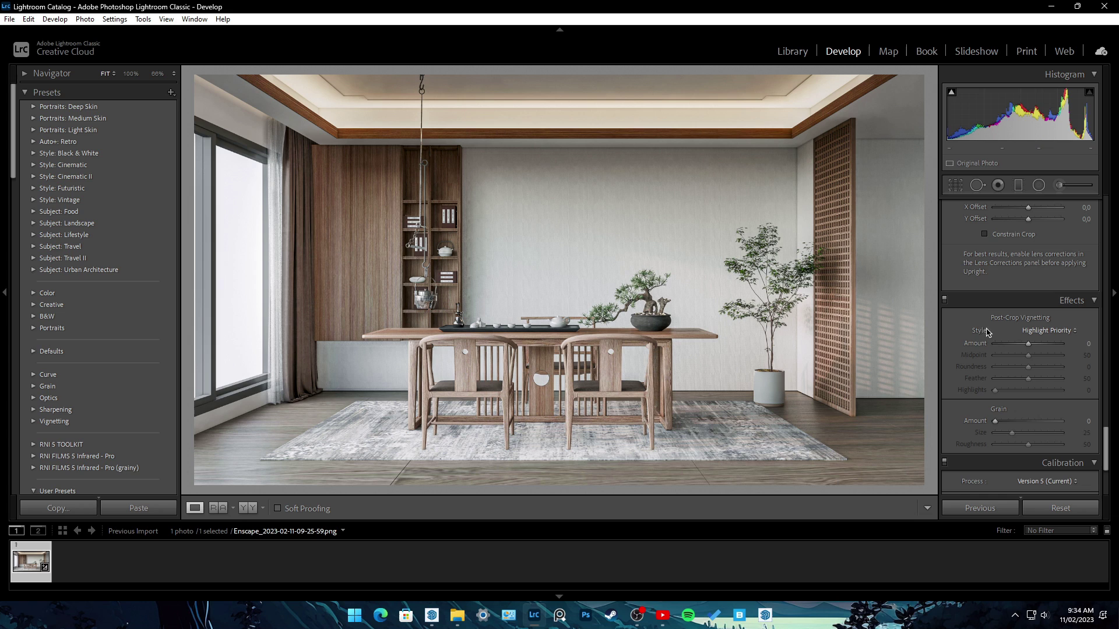
pyautogui.moveTo(1028, 344)
pyautogui.mouseDown()
pyautogui.moveTo(1017, 344)
pyautogui.moveTo(1031, 367)
pyautogui.mouseUp()
# Check the bonsai up close and set exposure +0.53 with contrast -5
pyautogui.moveTo(1106, 438); pyautogui.dragTo(1106, 145)
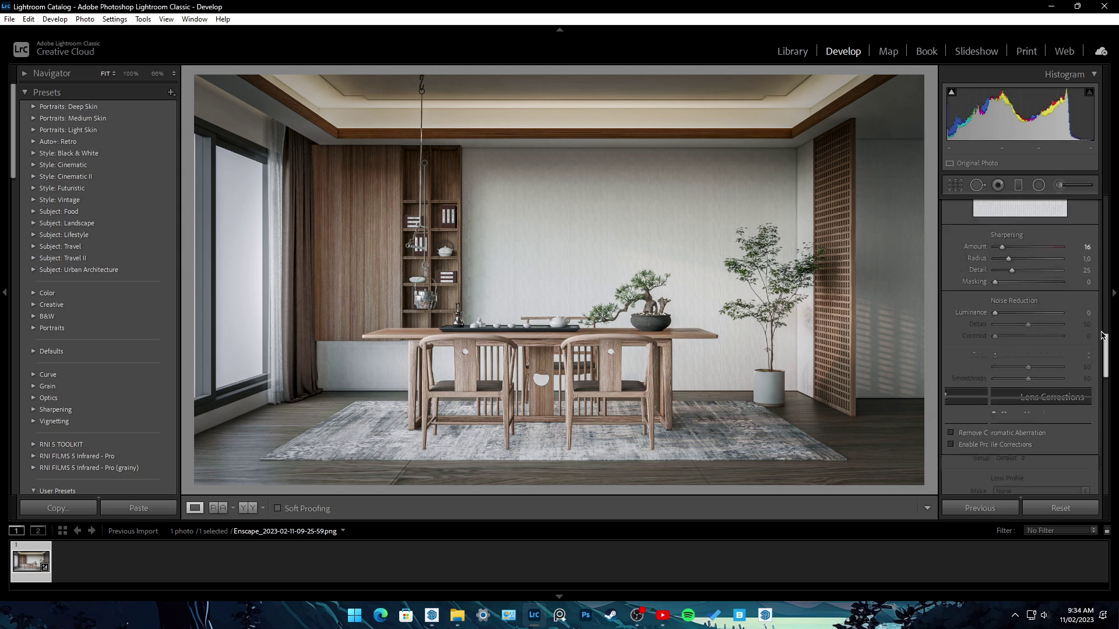
pyautogui.click(633, 333)
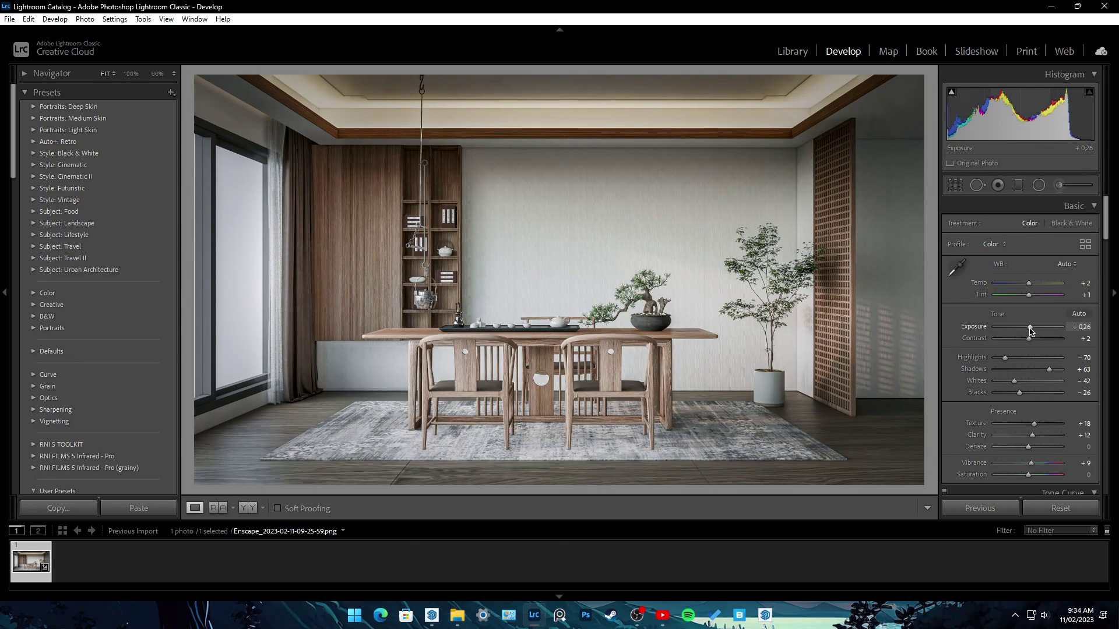
pyautogui.moveTo(1029, 327); pyautogui.dragTo(1025, 342)
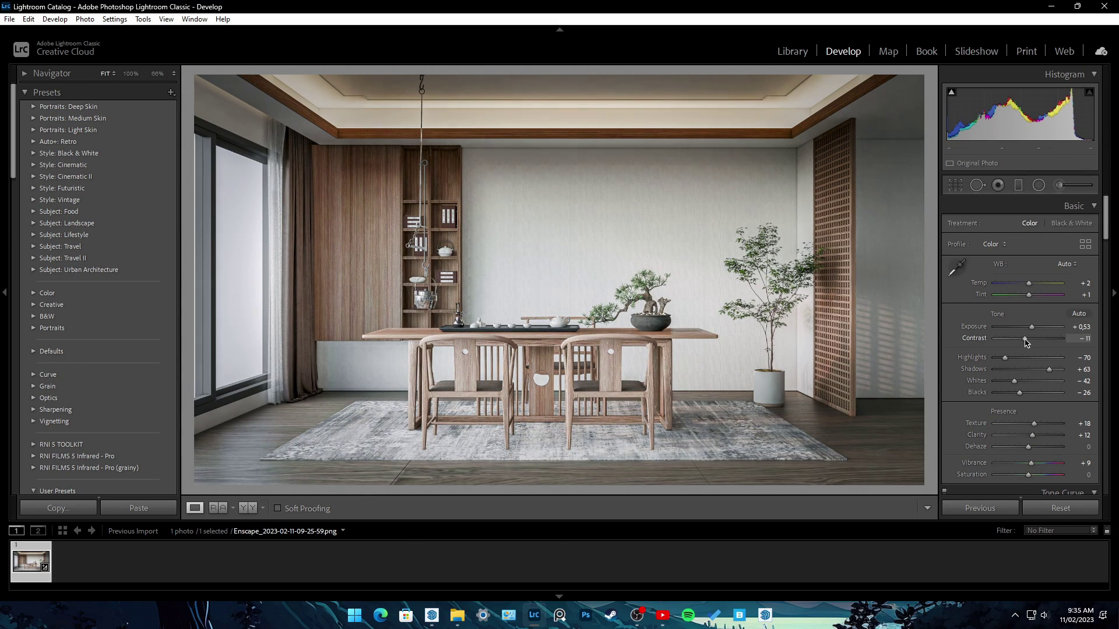
# Draw a radial mask around the left window and set exposure 0.91, contrast -33, highlights -26
pyautogui.click(1038, 185)
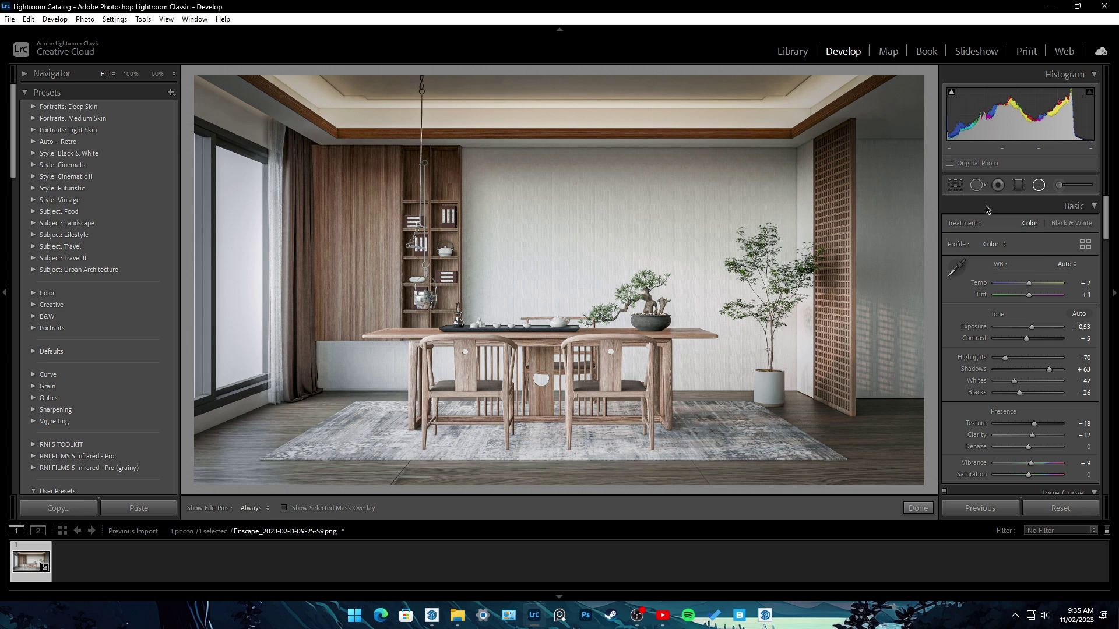
pyautogui.moveTo(303, 262); pyautogui.dragTo(367, 424)
pyautogui.moveTo(421, 263); pyautogui.dragTo(408, 263)
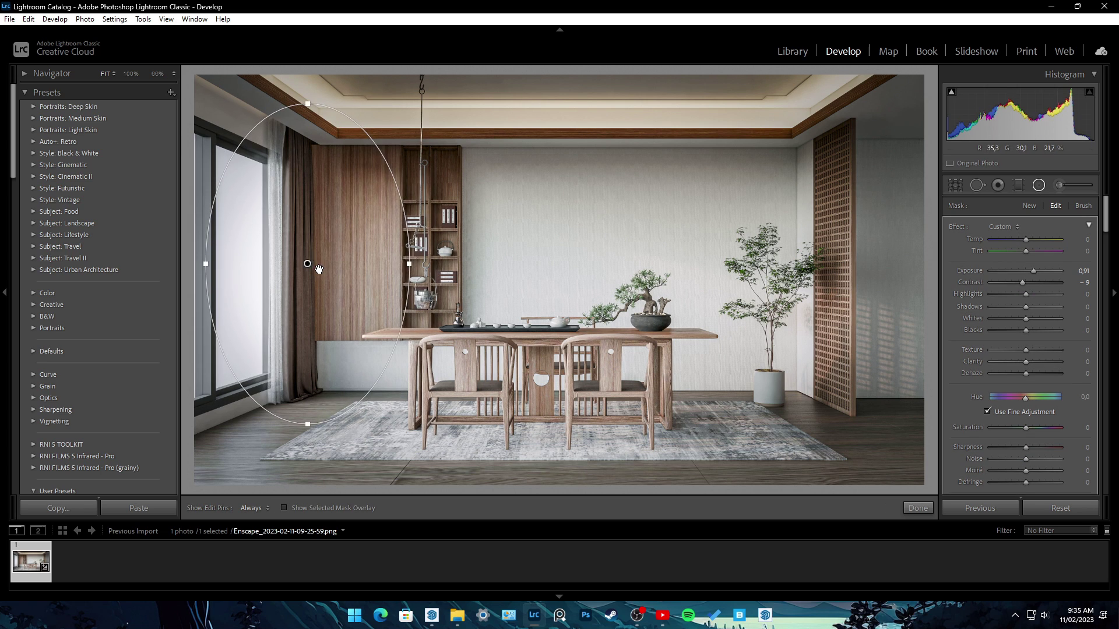
pyautogui.moveTo(307, 267); pyautogui.dragTo(322, 265)
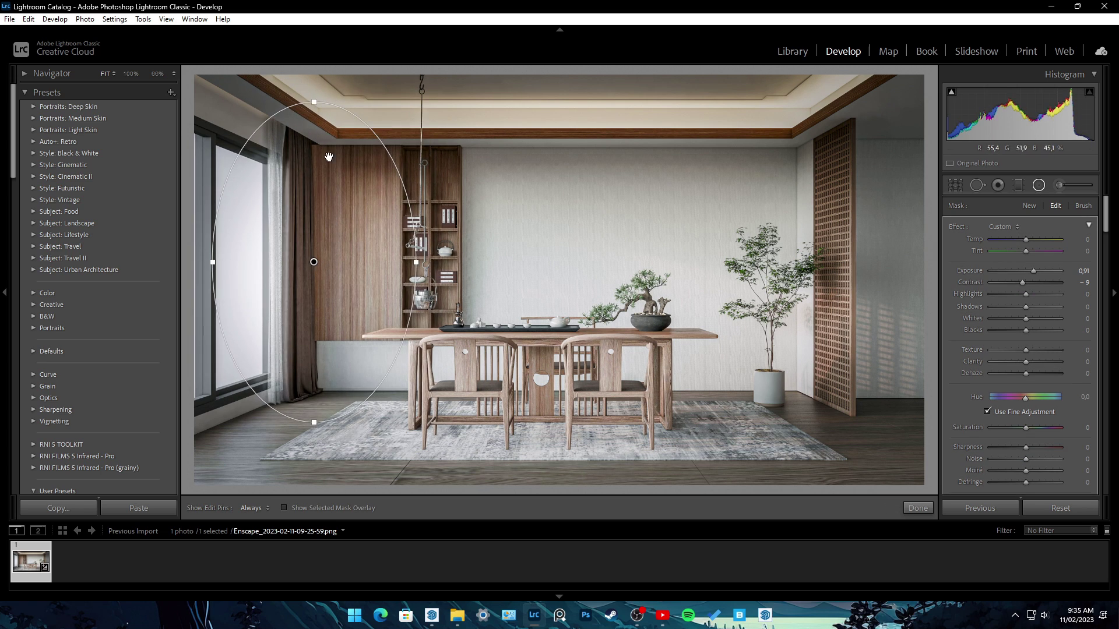
pyautogui.moveTo(321, 424); pyautogui.dragTo(314, 392)
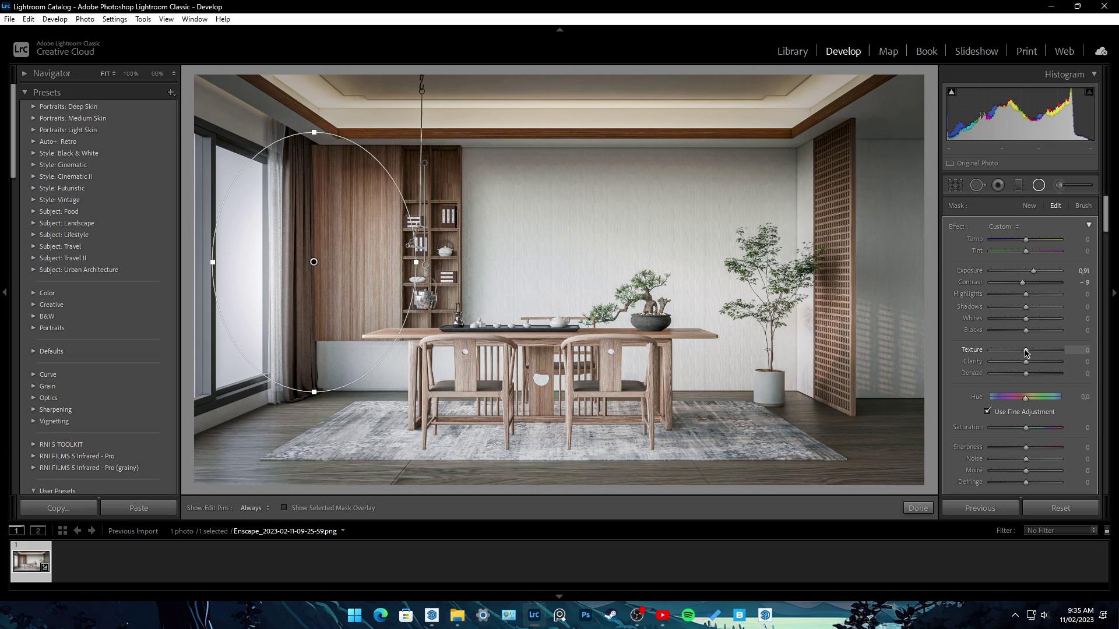
pyautogui.moveTo(1038, 285)
pyautogui.mouseDown()
pyautogui.moveTo(1000, 286)
pyautogui.moveTo(1016, 302)
pyautogui.mouseUp()
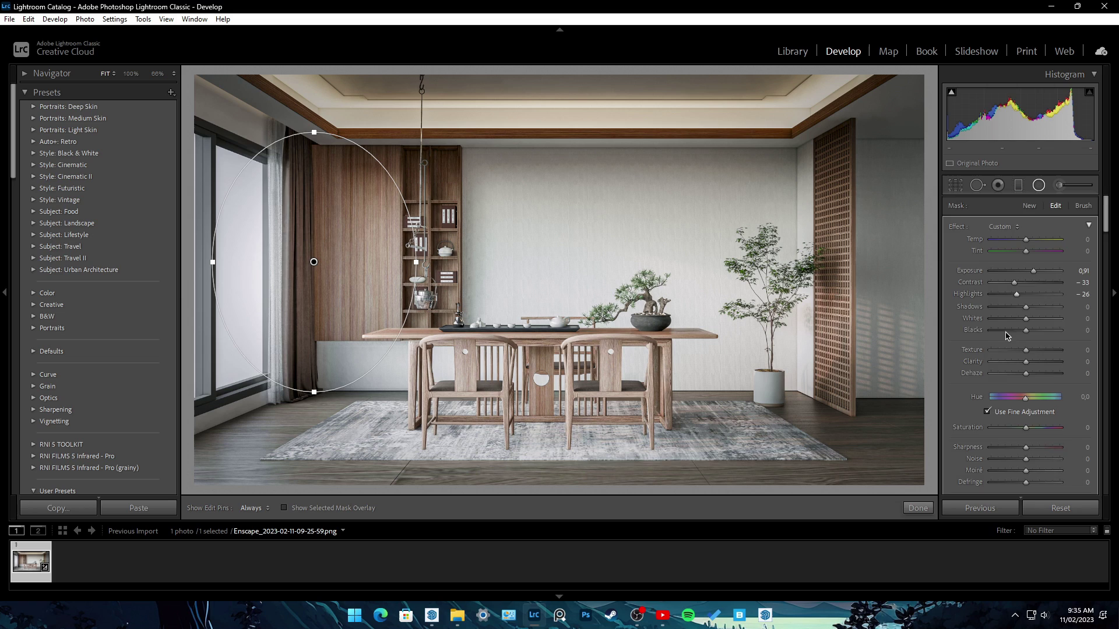
pyautogui.scroll(-3, 999, 297)
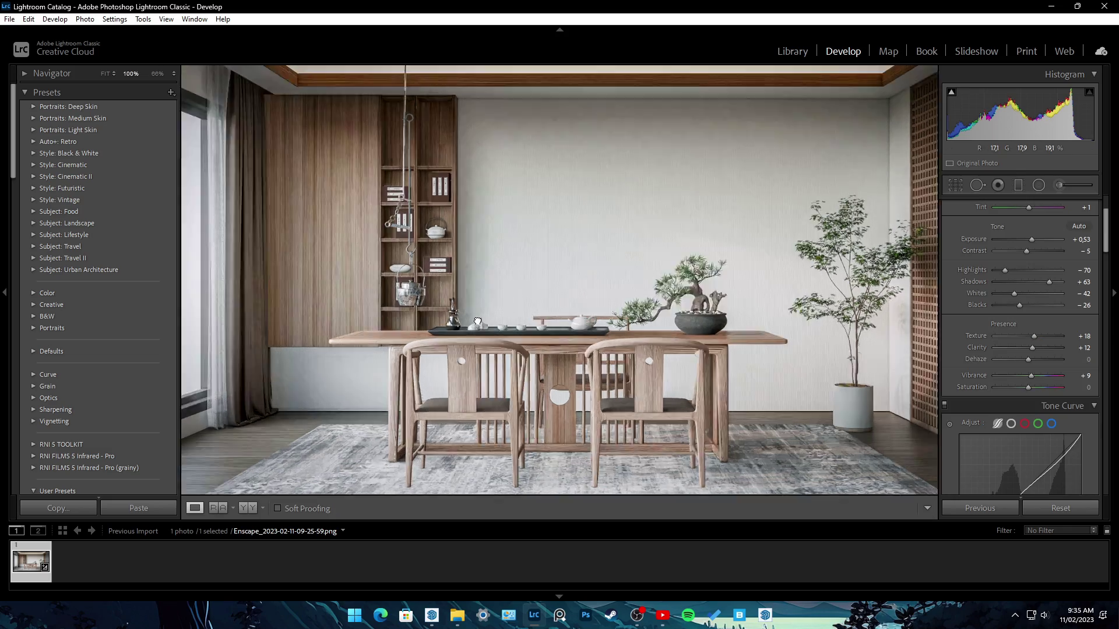
# Finish the mask and zoom in to inspect the tea set and bonsai
pyautogui.click(477, 319)
pyautogui.click(478, 320)
pyautogui.click(647, 262)
pyautogui.click(553, 264)
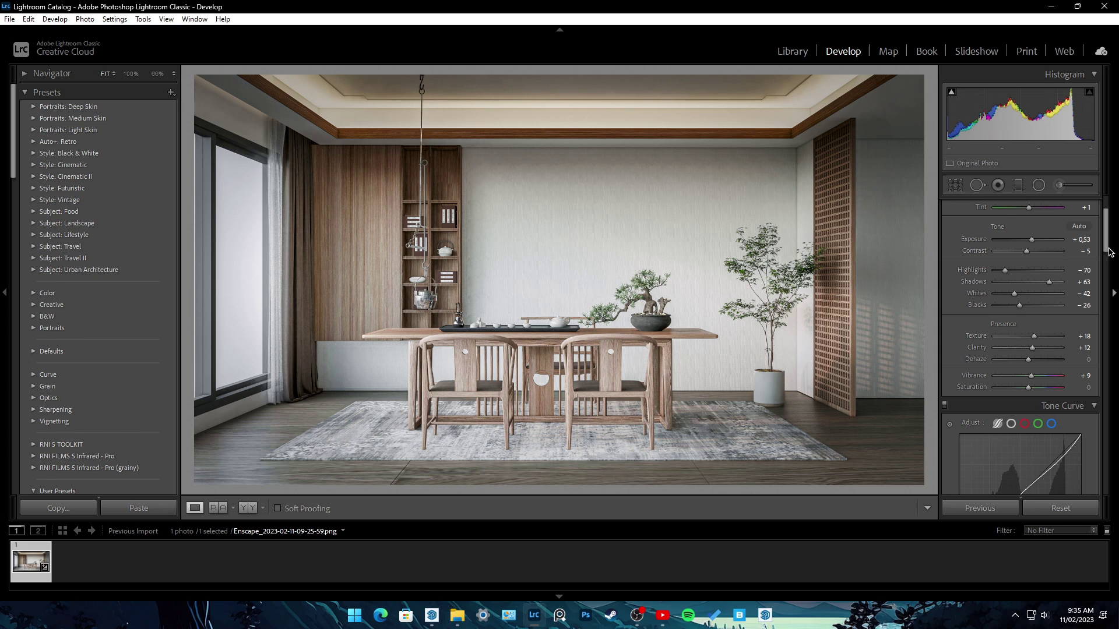
# Show side-by-side Before/After, zooming into the chair, tea set, bookshelf, plant and lattice screen
pyautogui.press('y')
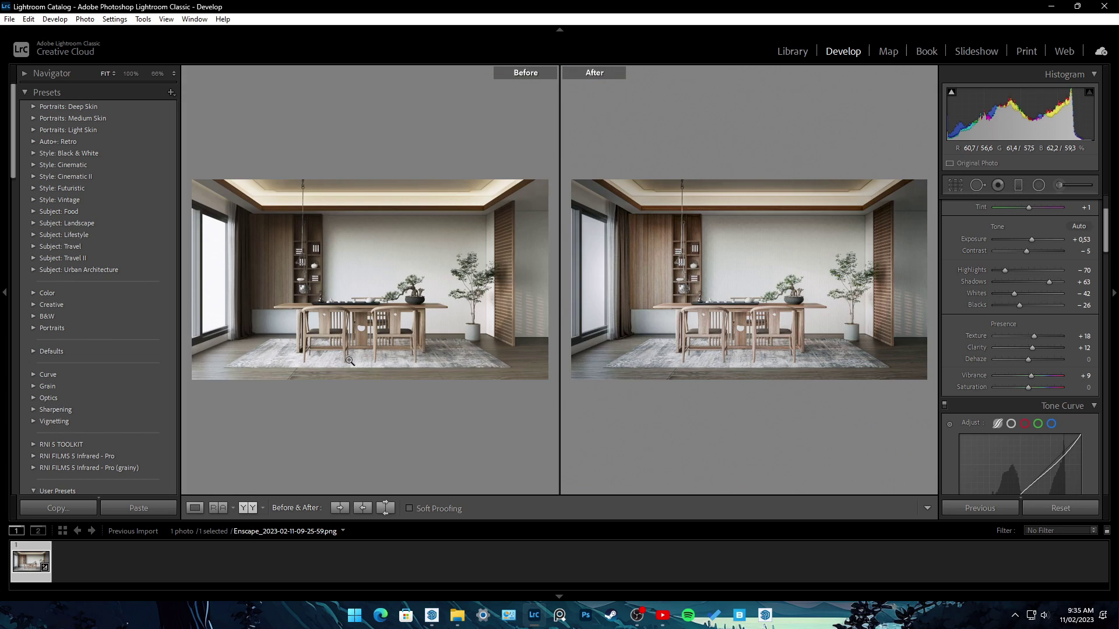
pyautogui.click(308, 312)
pyautogui.click(307, 313)
pyautogui.click(303, 287)
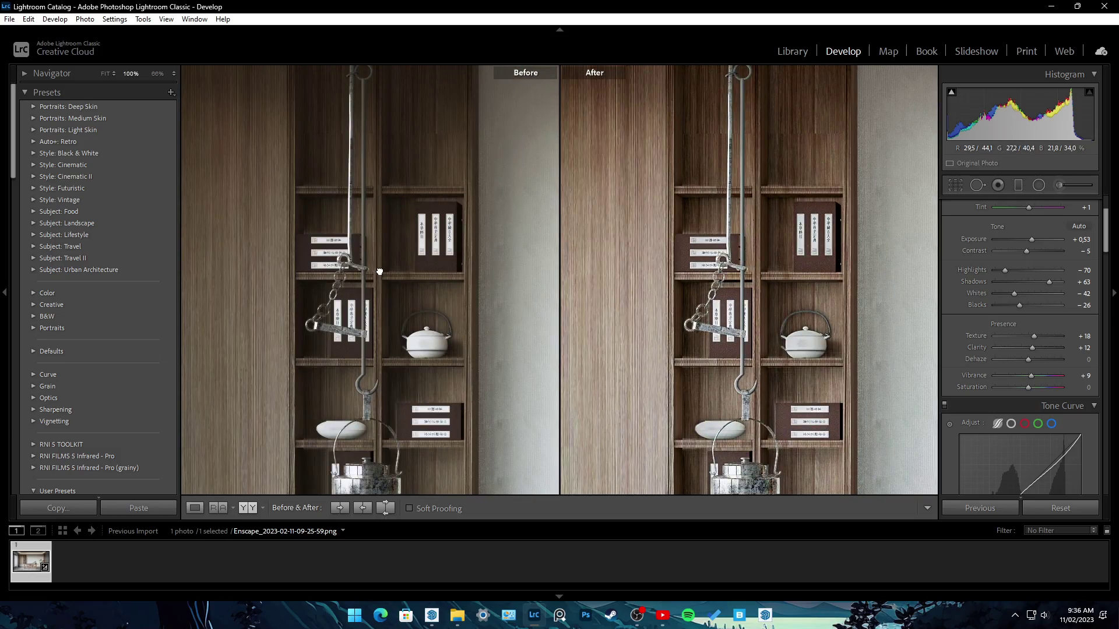
pyautogui.click(379, 272)
pyautogui.click(408, 286)
pyautogui.click(355, 291)
pyautogui.click(305, 295)
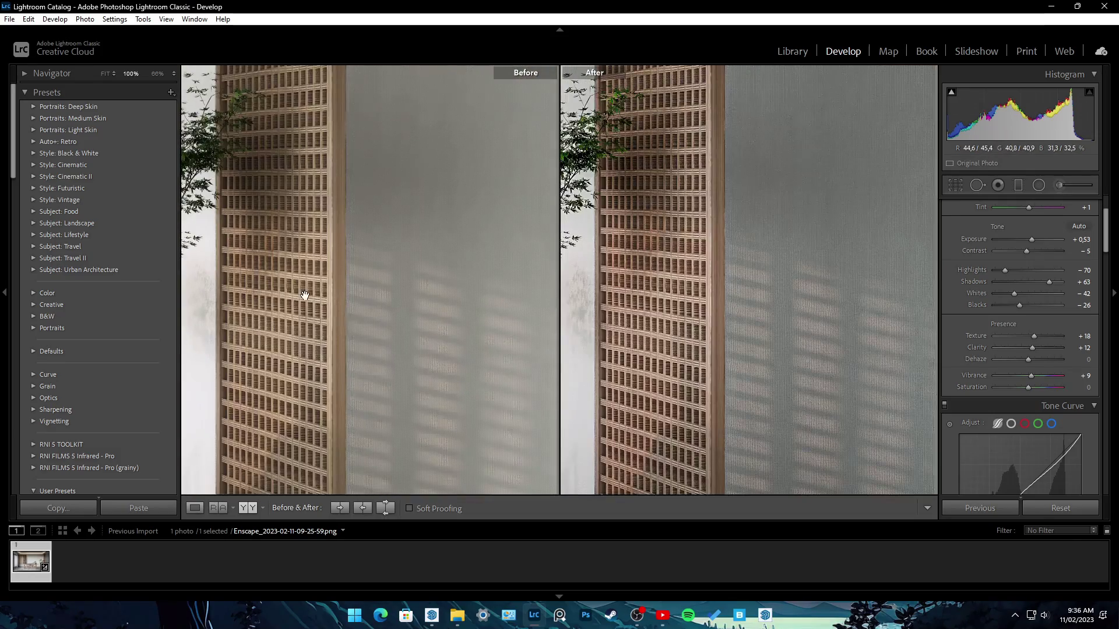
pyautogui.click(385, 304)
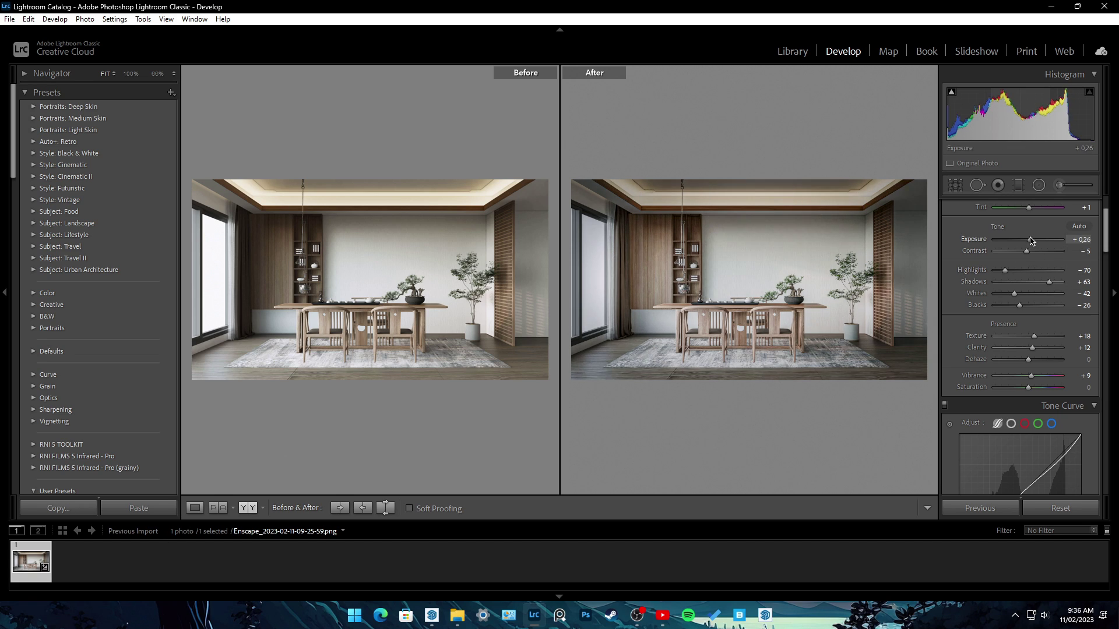
# Set contrast to 0 and highlights to -42, then review the HSL blue and green settings
pyautogui.moveTo(1028, 251); pyautogui.dragTo(1014, 271)
pyautogui.click(819, 322)
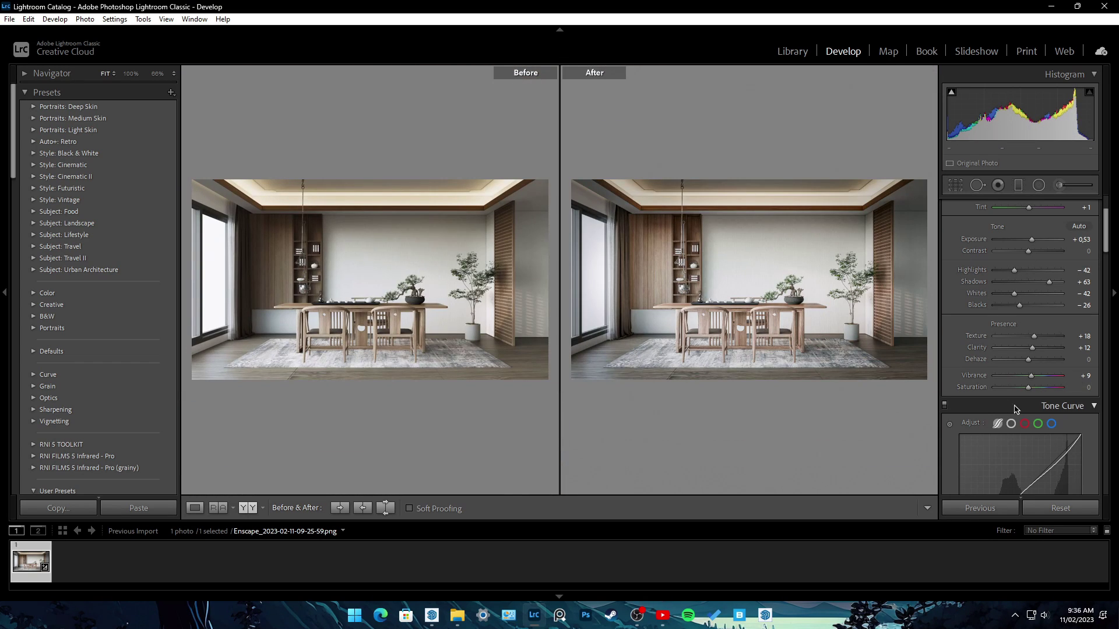
pyautogui.scroll(-5, 987, 420)
pyautogui.click(1034, 410)
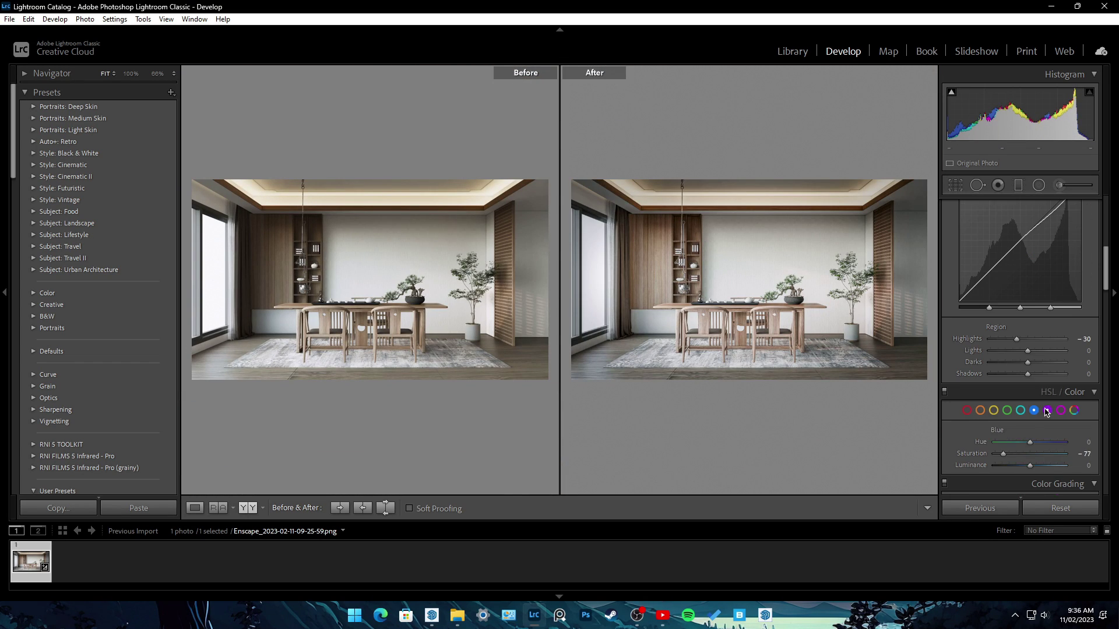
pyautogui.click(1006, 411)
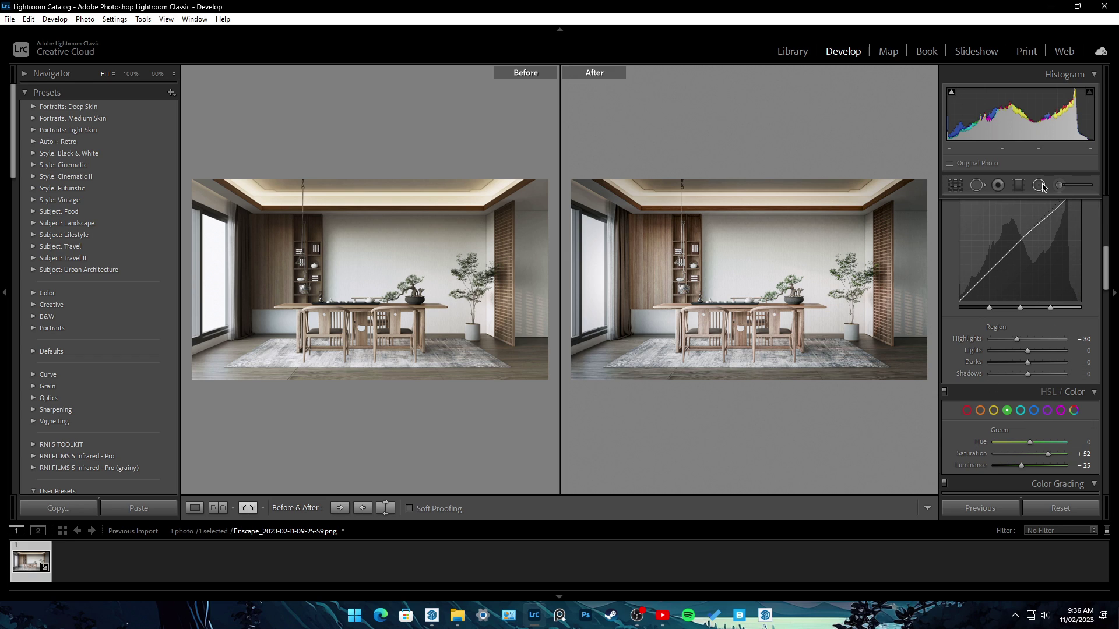
# Lower Yellow saturation to about -25, checking the Red, Orange and Green HSL channels
pyautogui.click(994, 412)
pyautogui.click(966, 410)
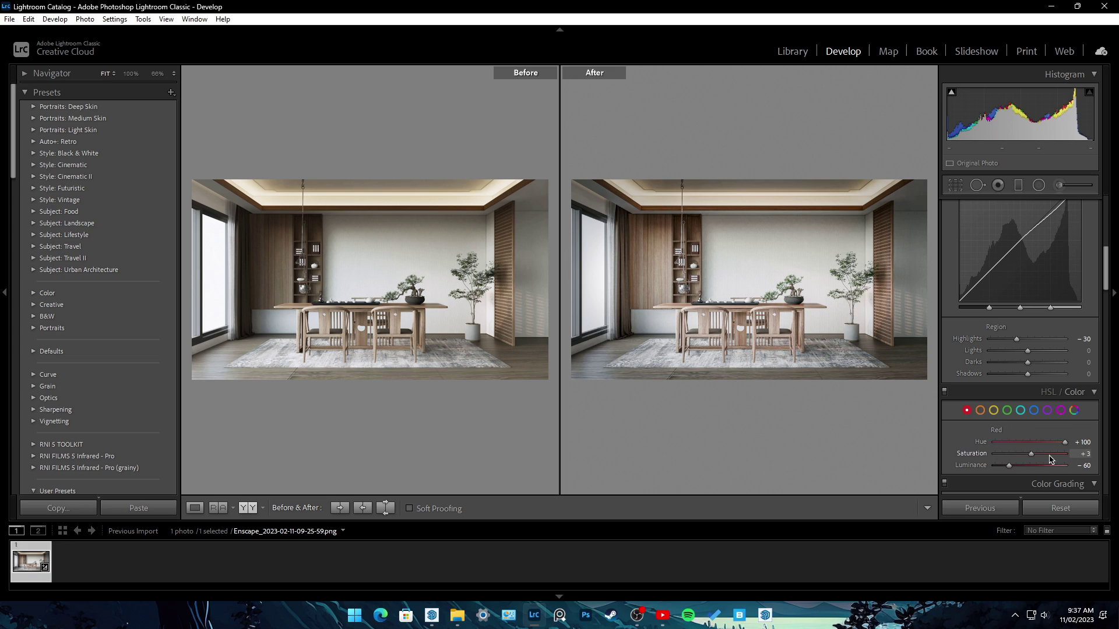
pyautogui.click(993, 410)
pyautogui.moveTo(1030, 454); pyautogui.dragTo(1029, 466)
pyautogui.click(981, 411)
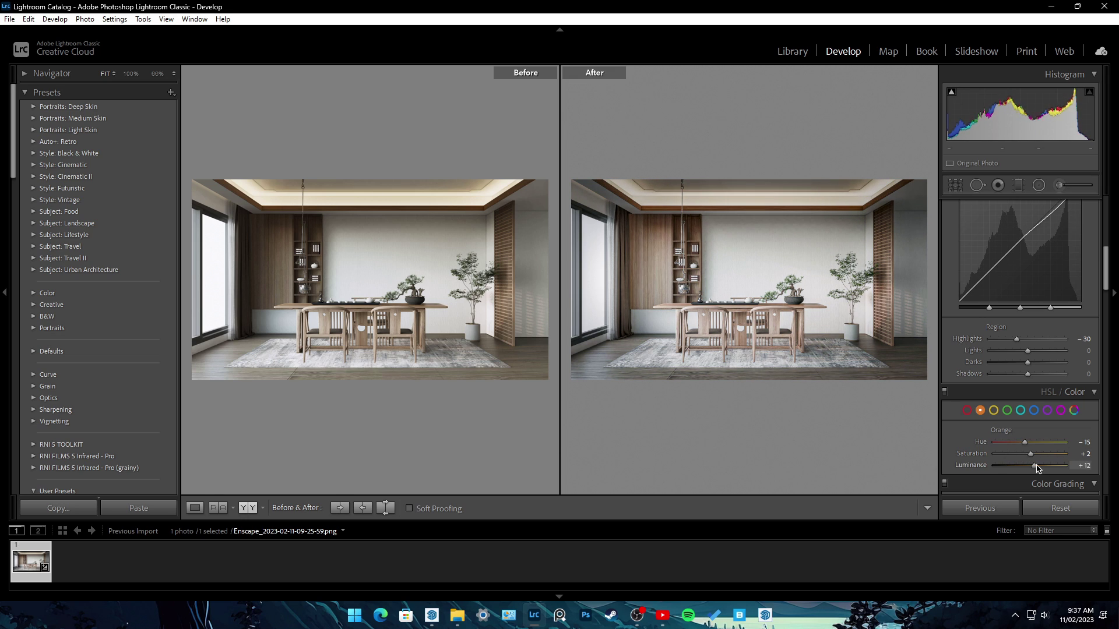
pyautogui.click(1007, 410)
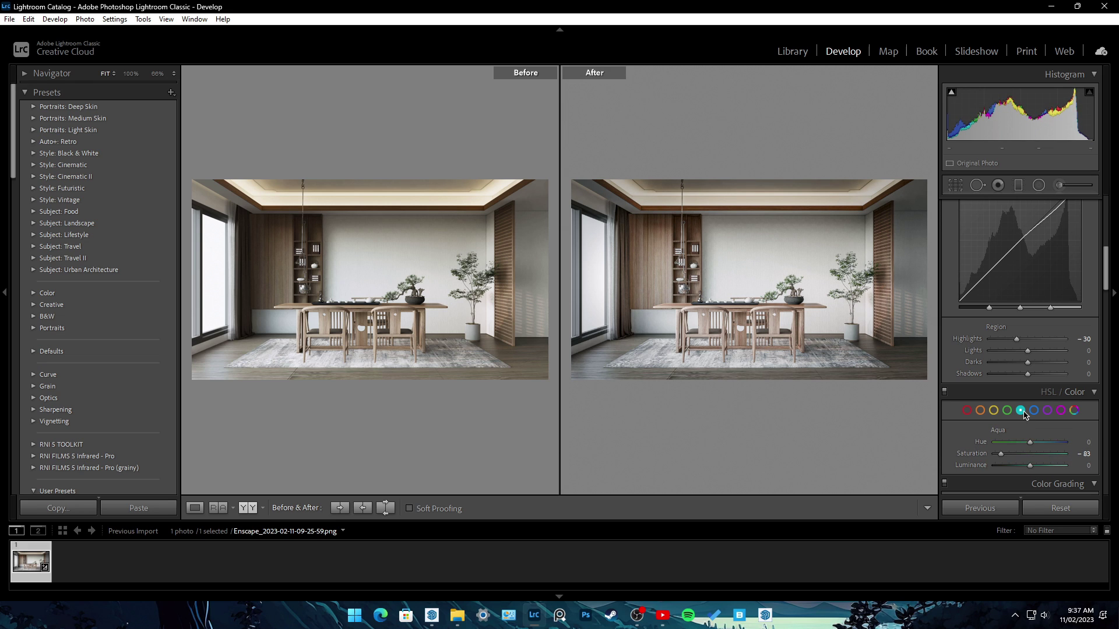
# Inspect the rug at 100%, then return to a Fit, single-image Loupe view
pyautogui.click(462, 379)
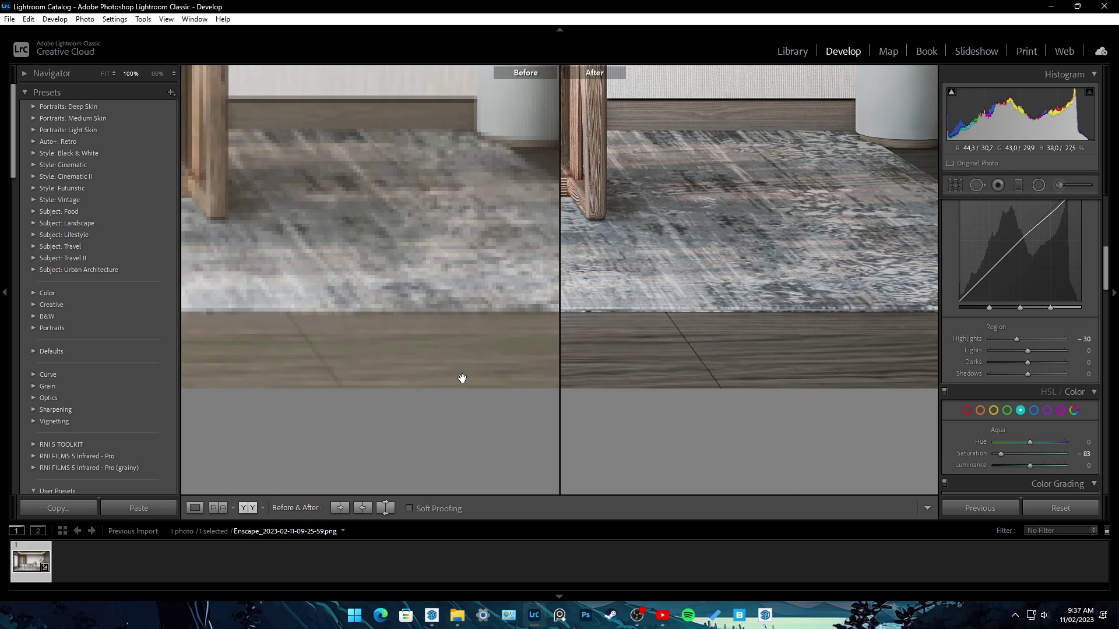
pyautogui.click(464, 379)
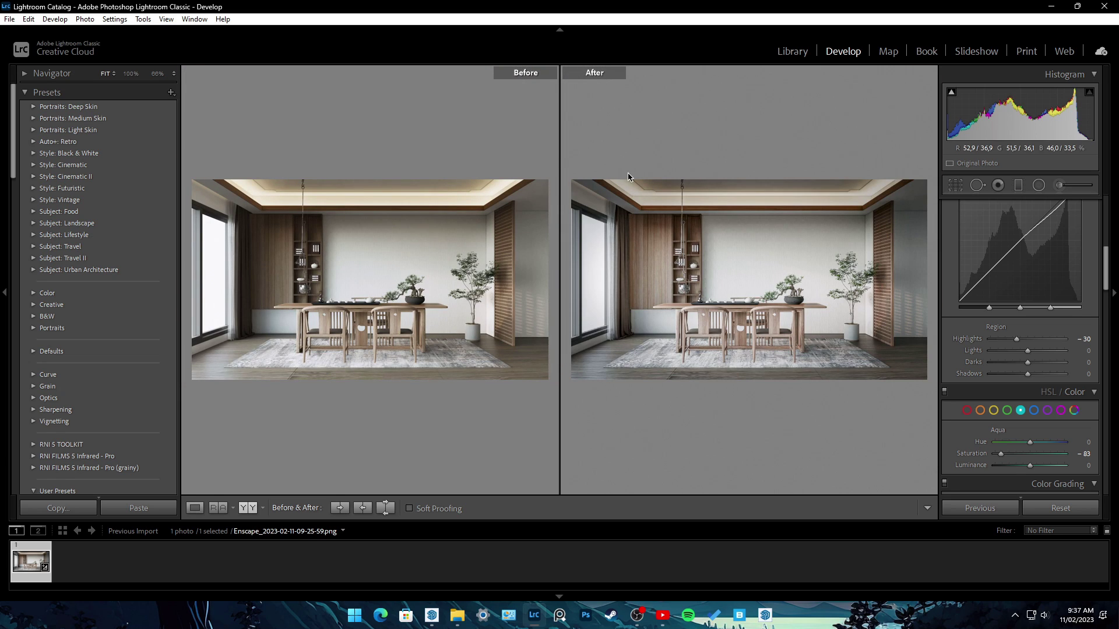
pyautogui.click(195, 508)
# Export the render with the previous export settings and skip this catalog backup
pyautogui.click(9, 19)
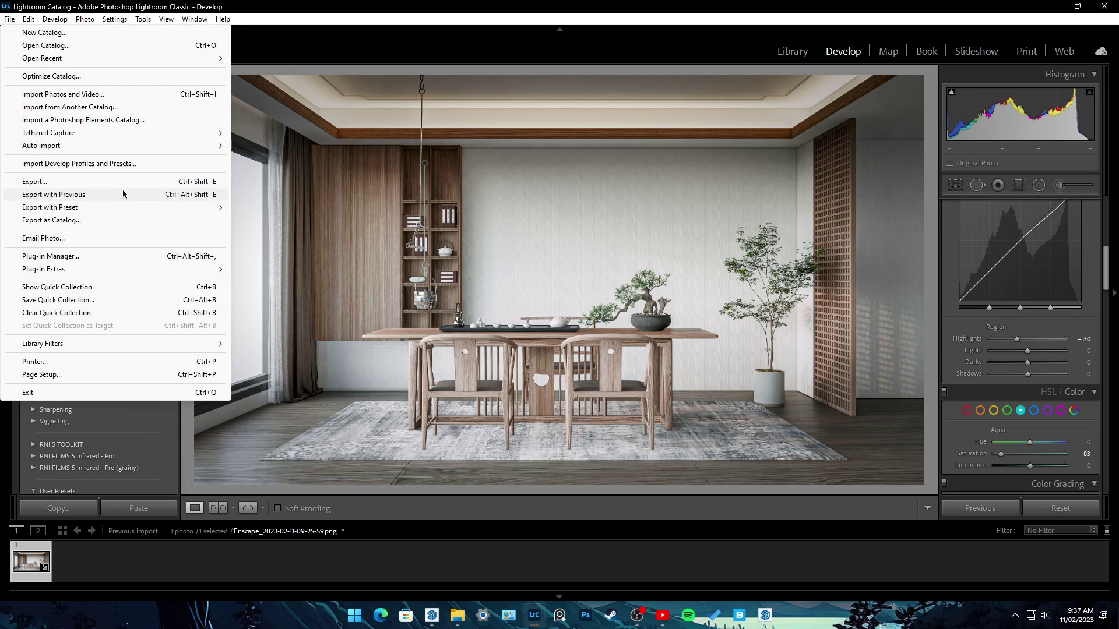
pyautogui.click(123, 181)
pyautogui.press('Return')
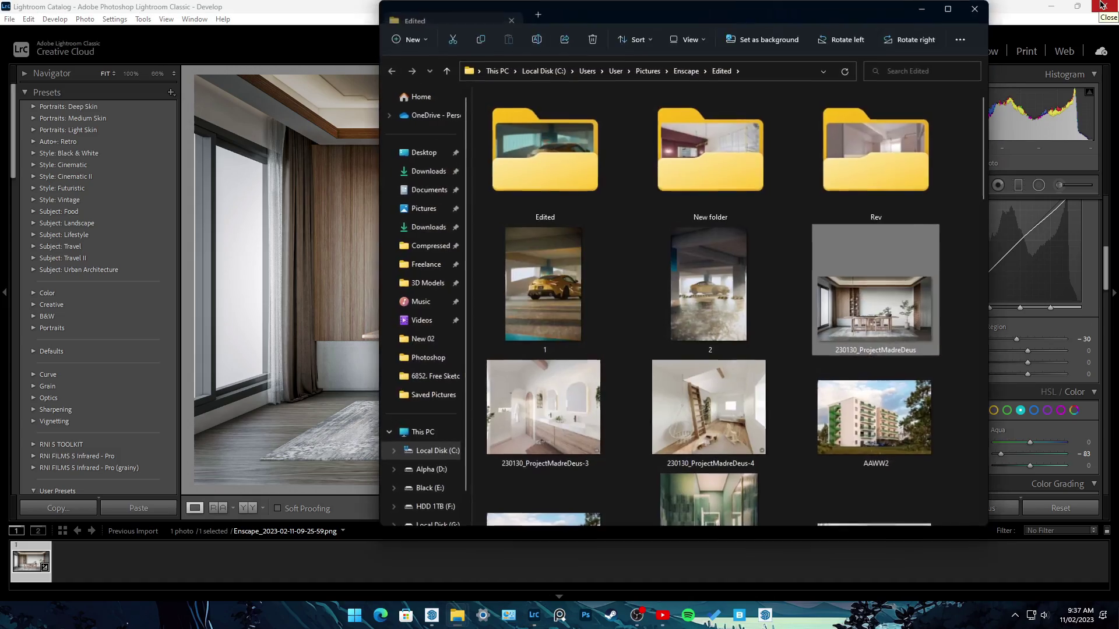
pyautogui.click(1101, 5)
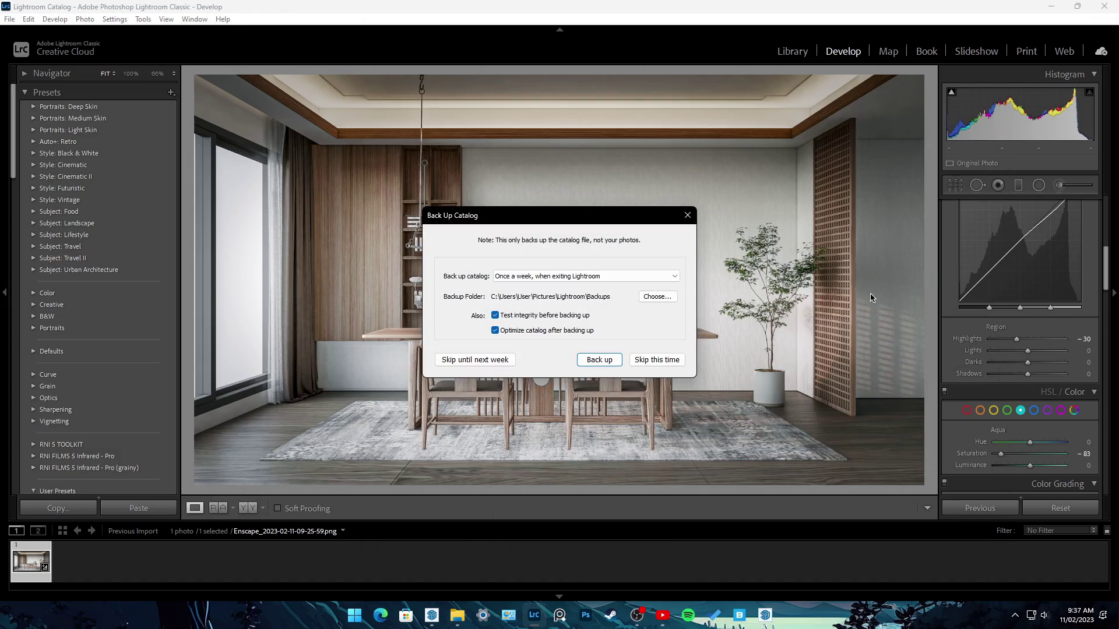
pyautogui.click(463, 360)
# Open the exported render in the photo viewer and zoom in to inspect detail
pyautogui.doubleClick(874, 308)
pyautogui.scroll(2, 398, 429)
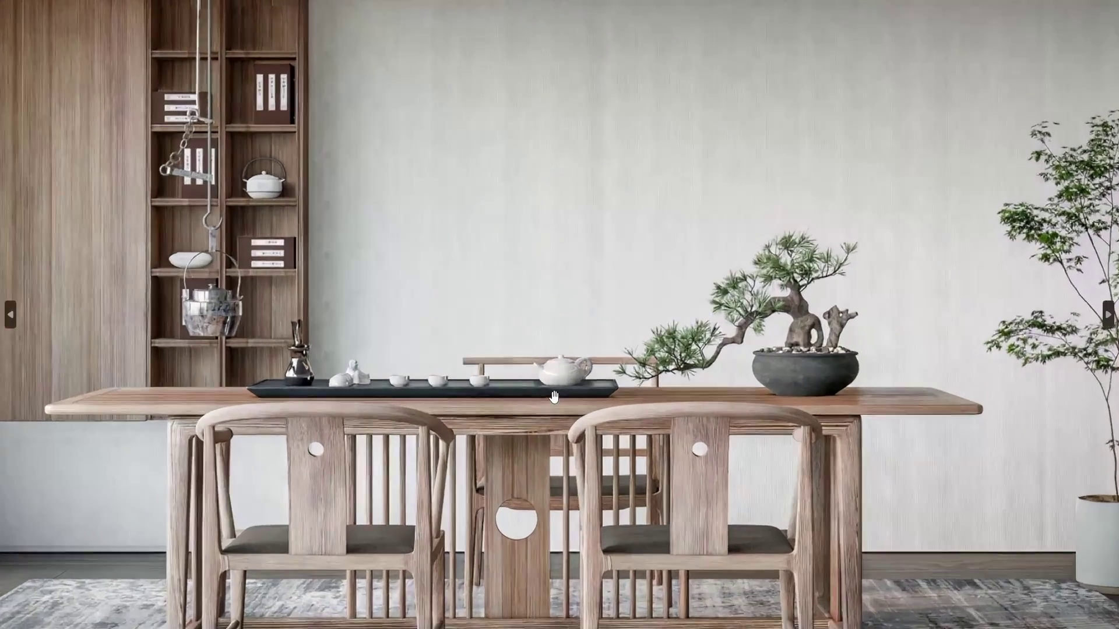
pyautogui.scroll(2, 398, 428)
pyautogui.scroll(-3, 482, 345)
pyautogui.scroll(2, 532, 342)
pyautogui.scroll(2, 531, 342)
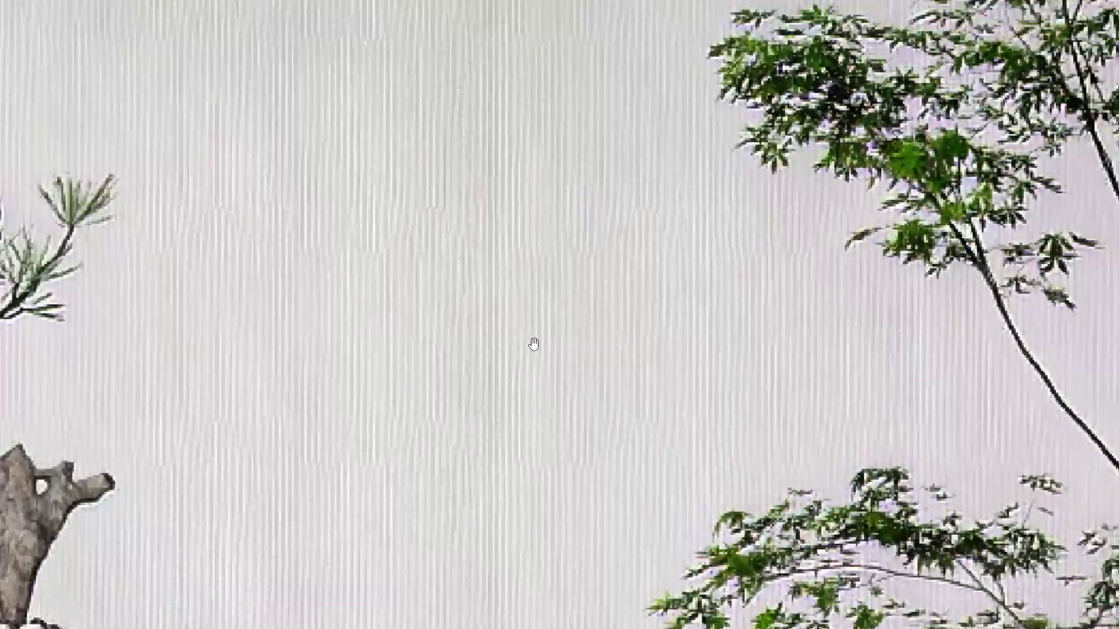